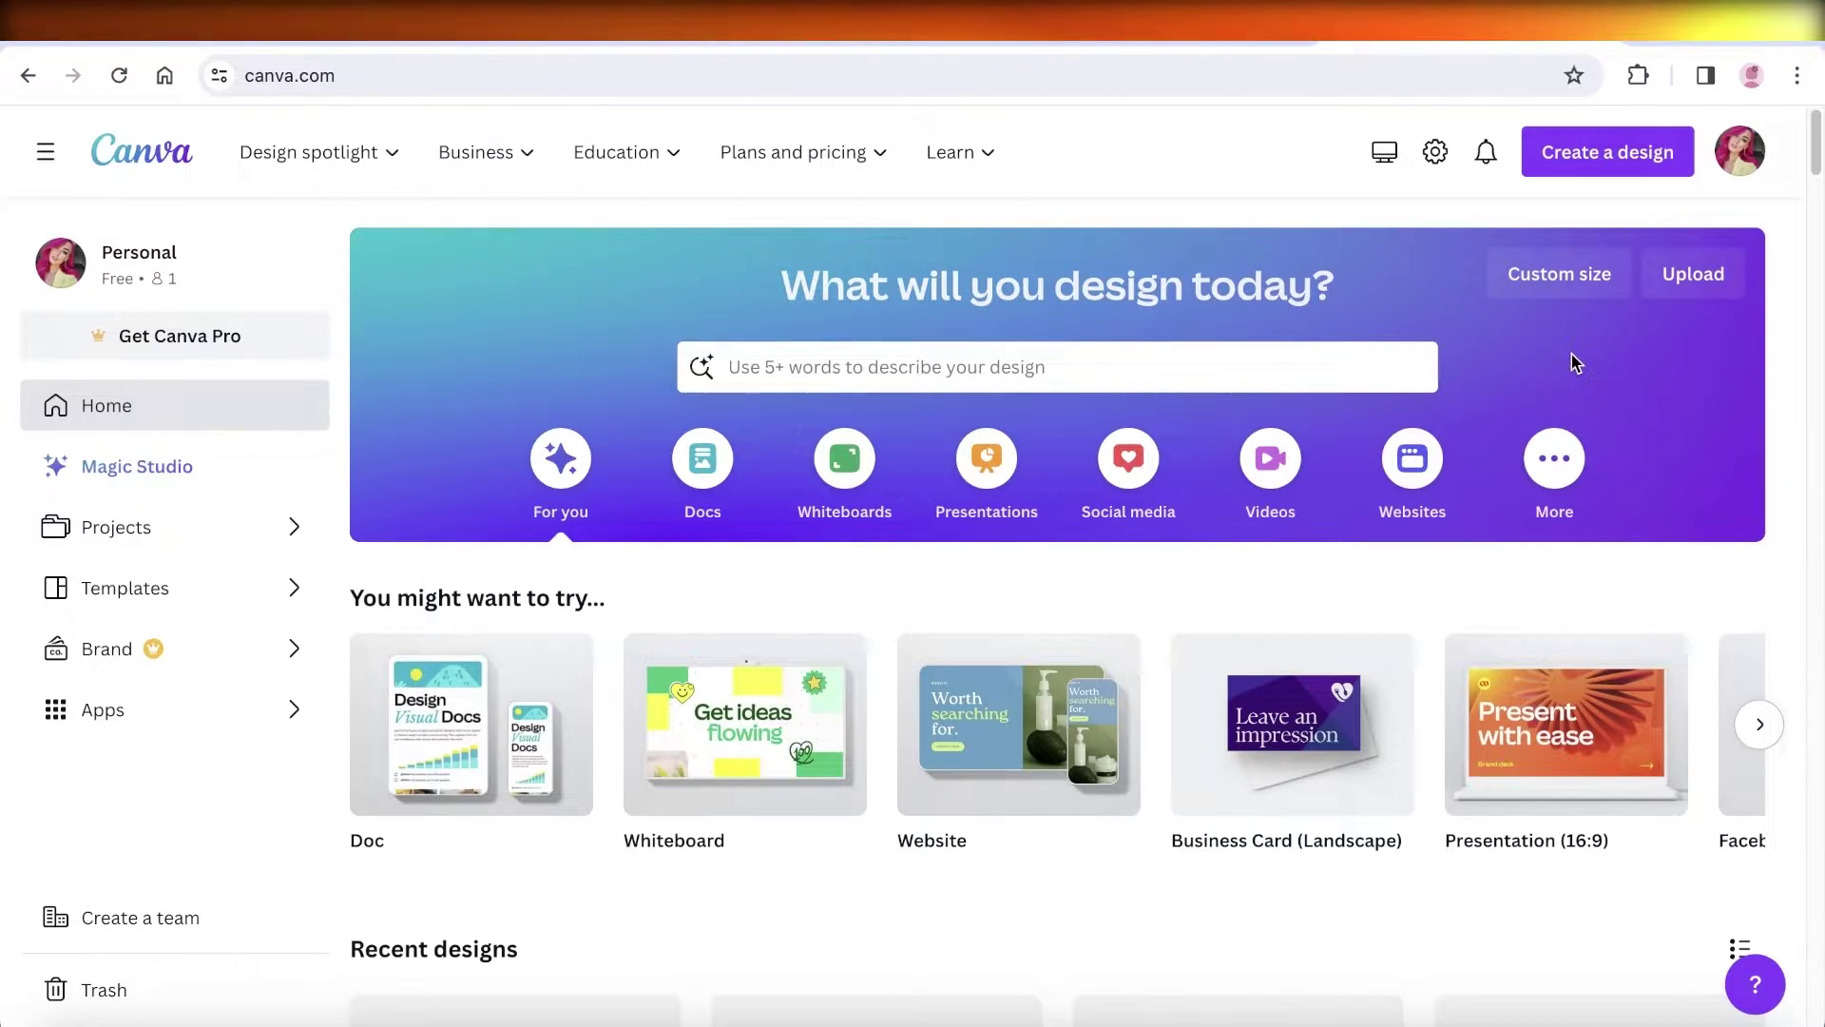
# Browse the suggested design types on the Canva home page
pyautogui.click(1224, 352)
pyautogui.click(1521, 391)
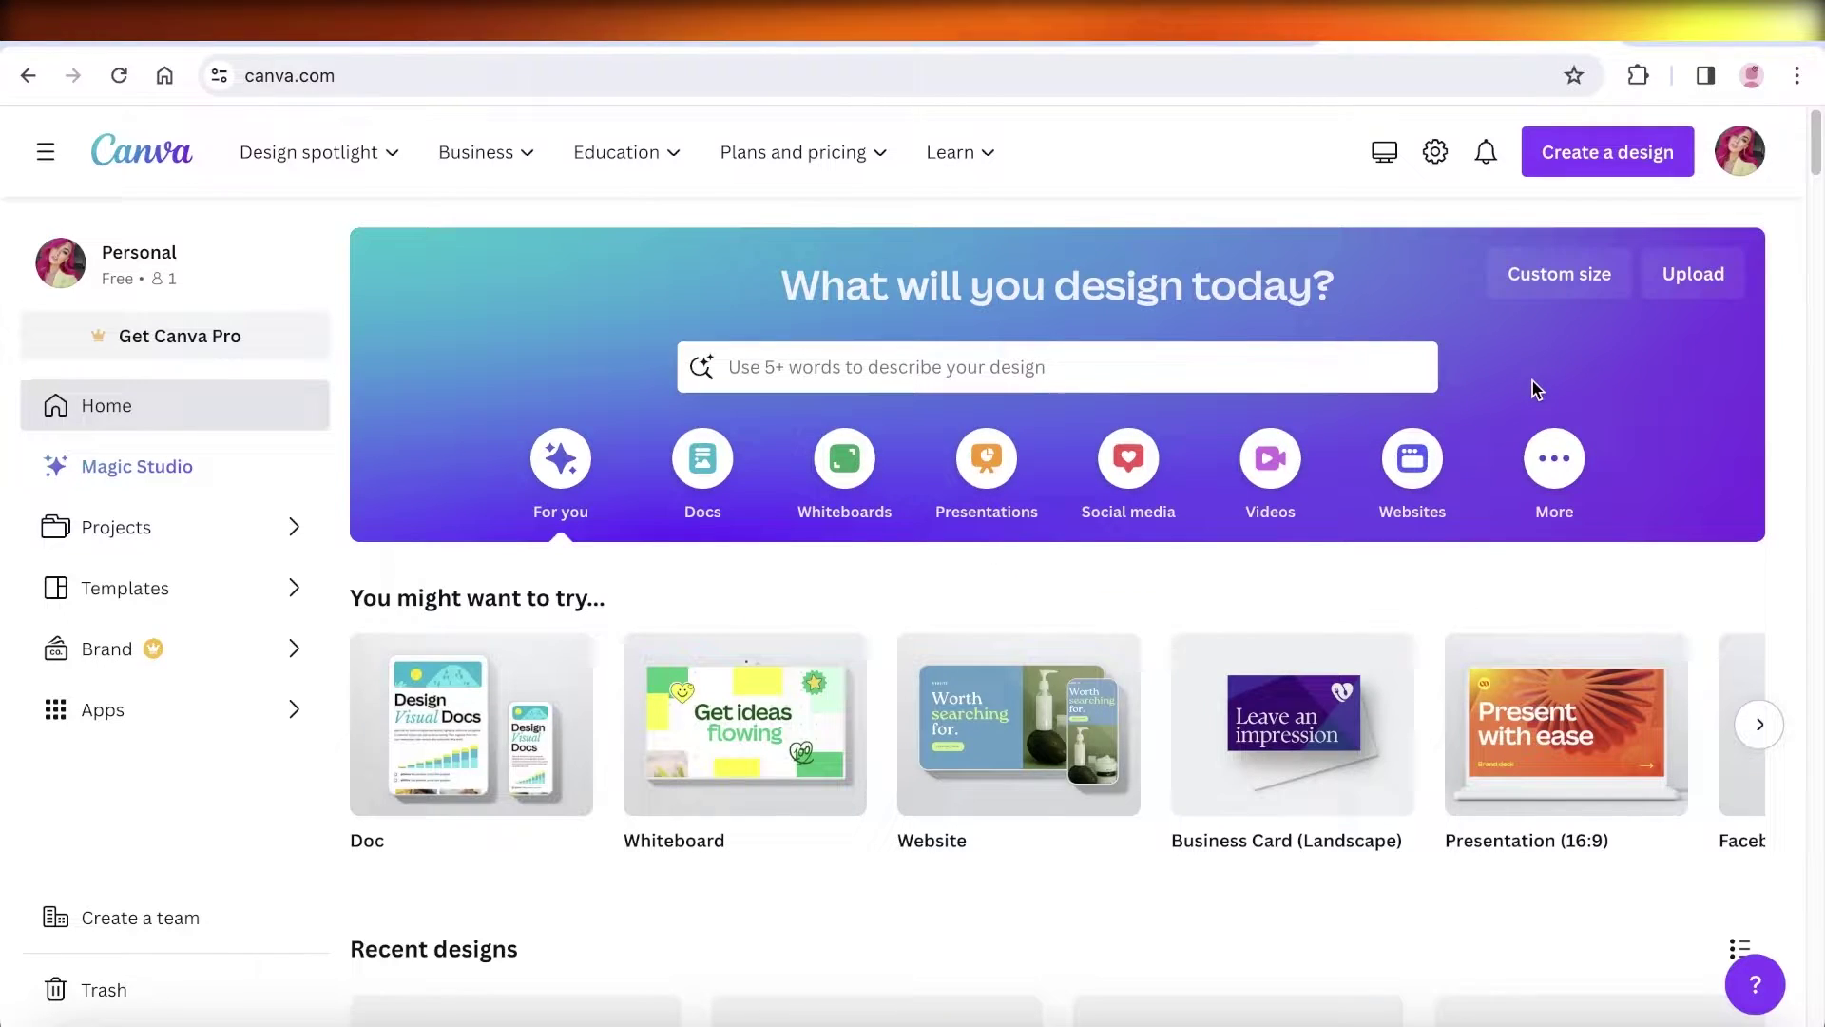
pyautogui.click(1759, 732)
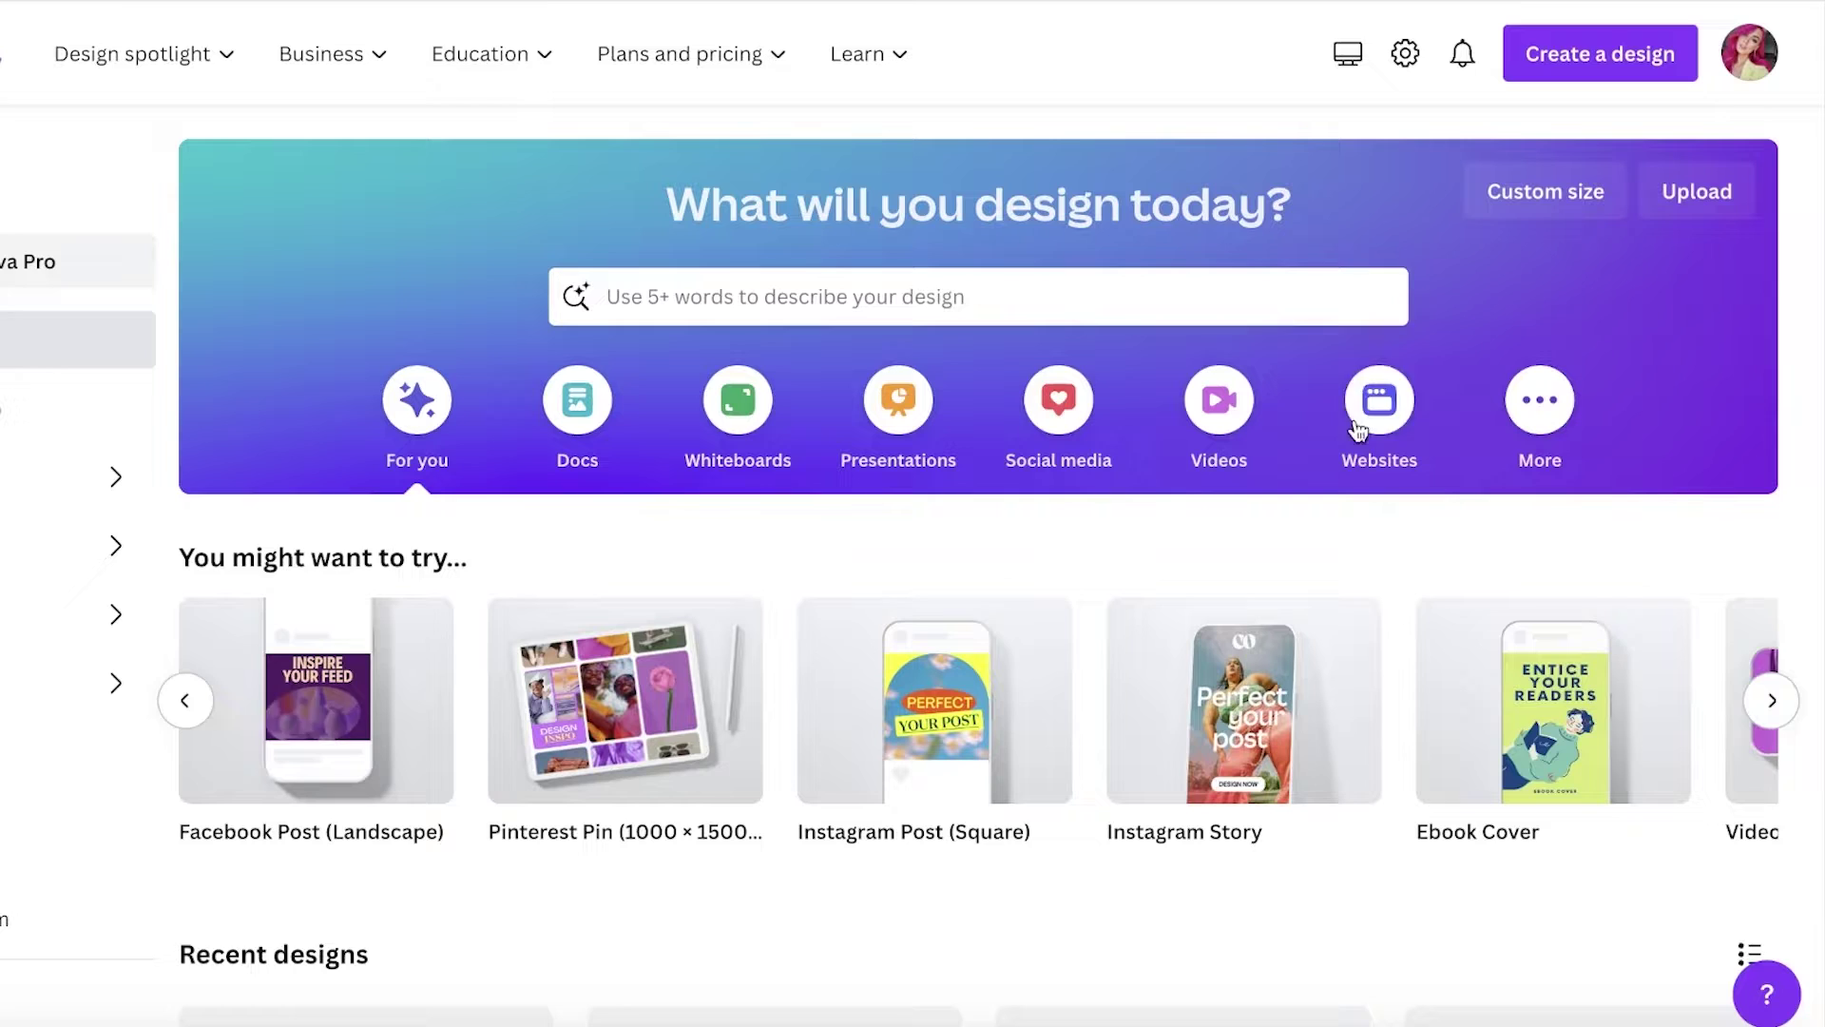
# Review the Websites design options and start searching design types for 'website'
pyautogui.click(1384, 407)
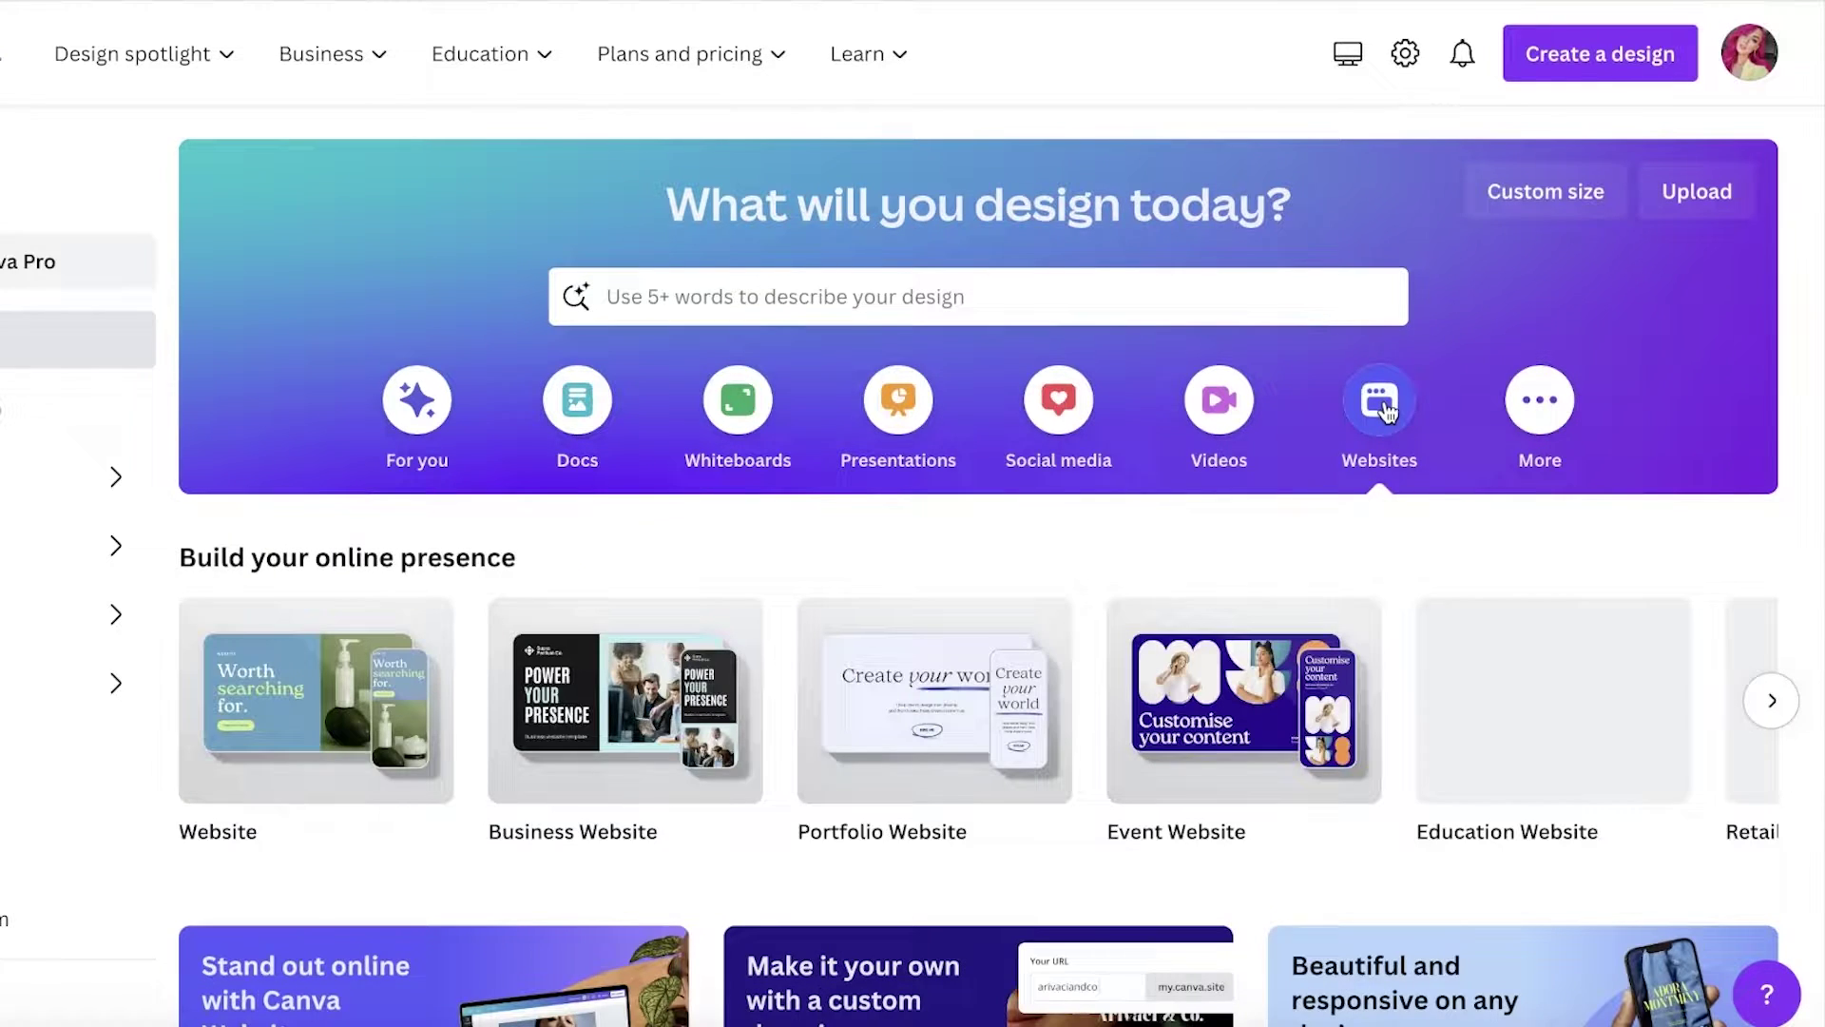
pyautogui.scroll(-5, 1388, 404)
pyautogui.scroll(-5, 1388, 412)
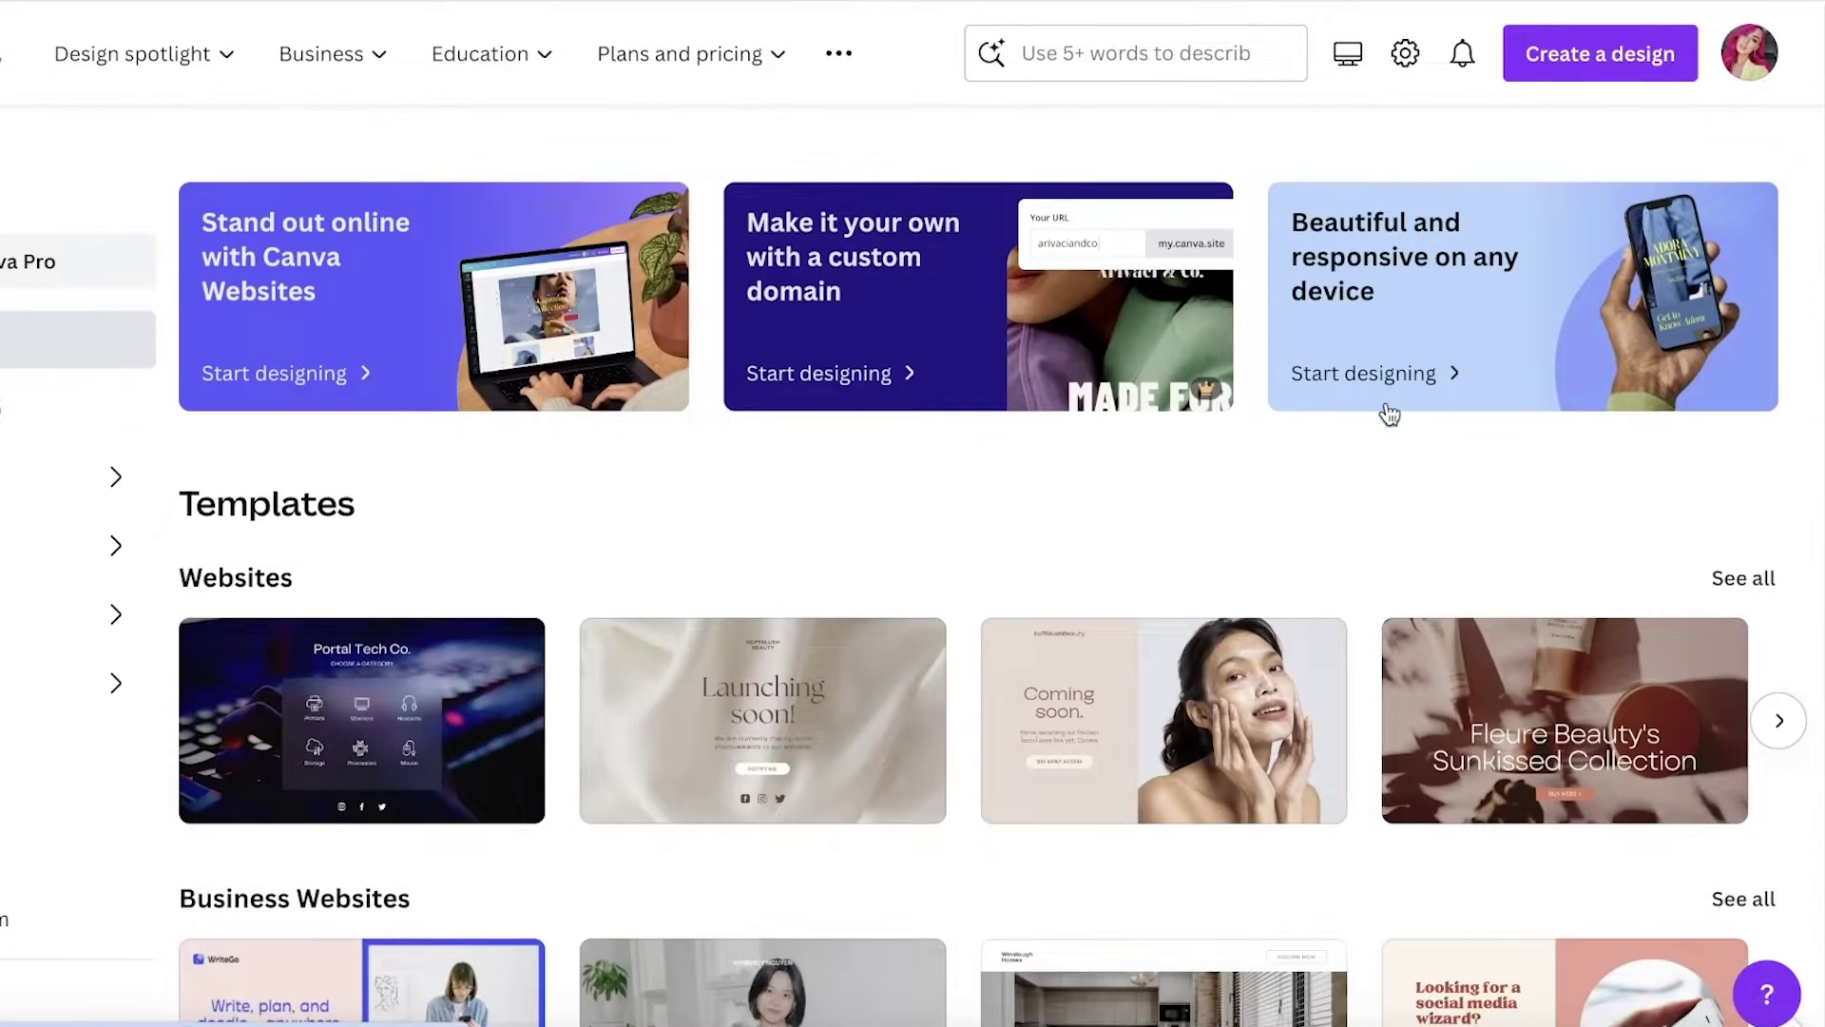
pyautogui.scroll(-6, 306, 447)
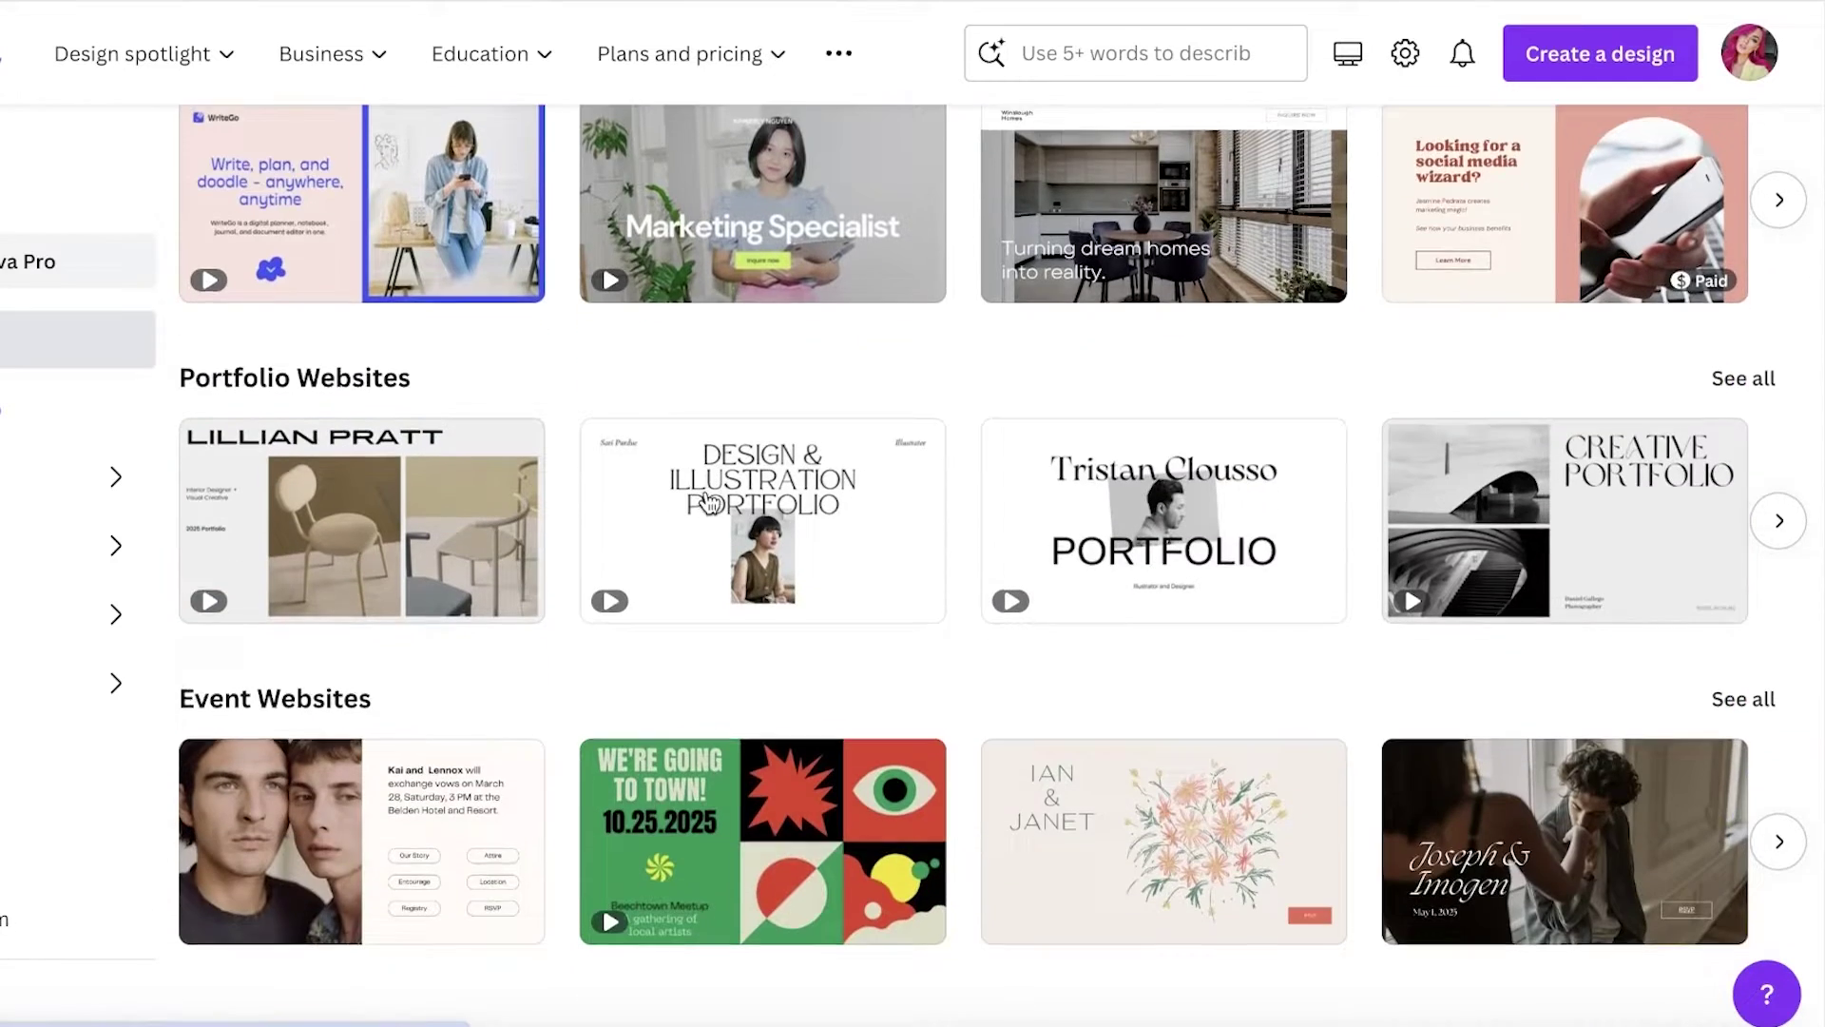
pyautogui.scroll(15, 710, 505)
pyautogui.click(1148, 282)
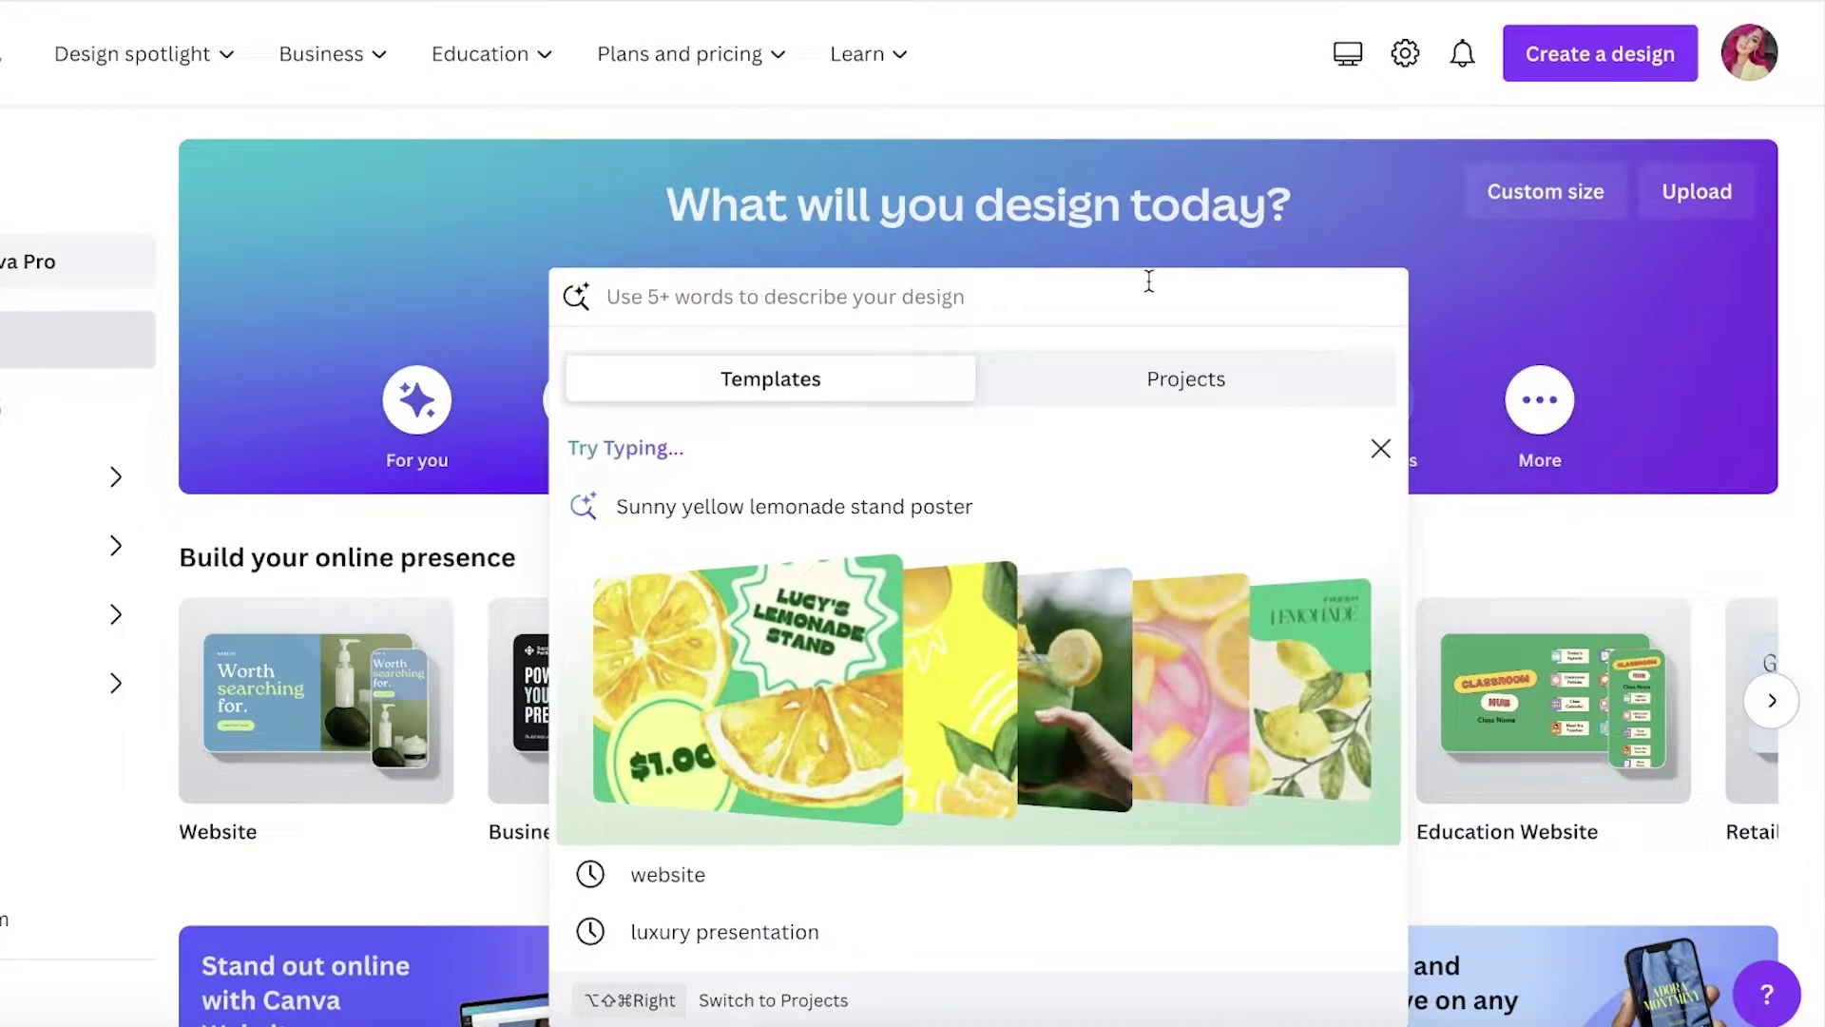
pyautogui.write('website')
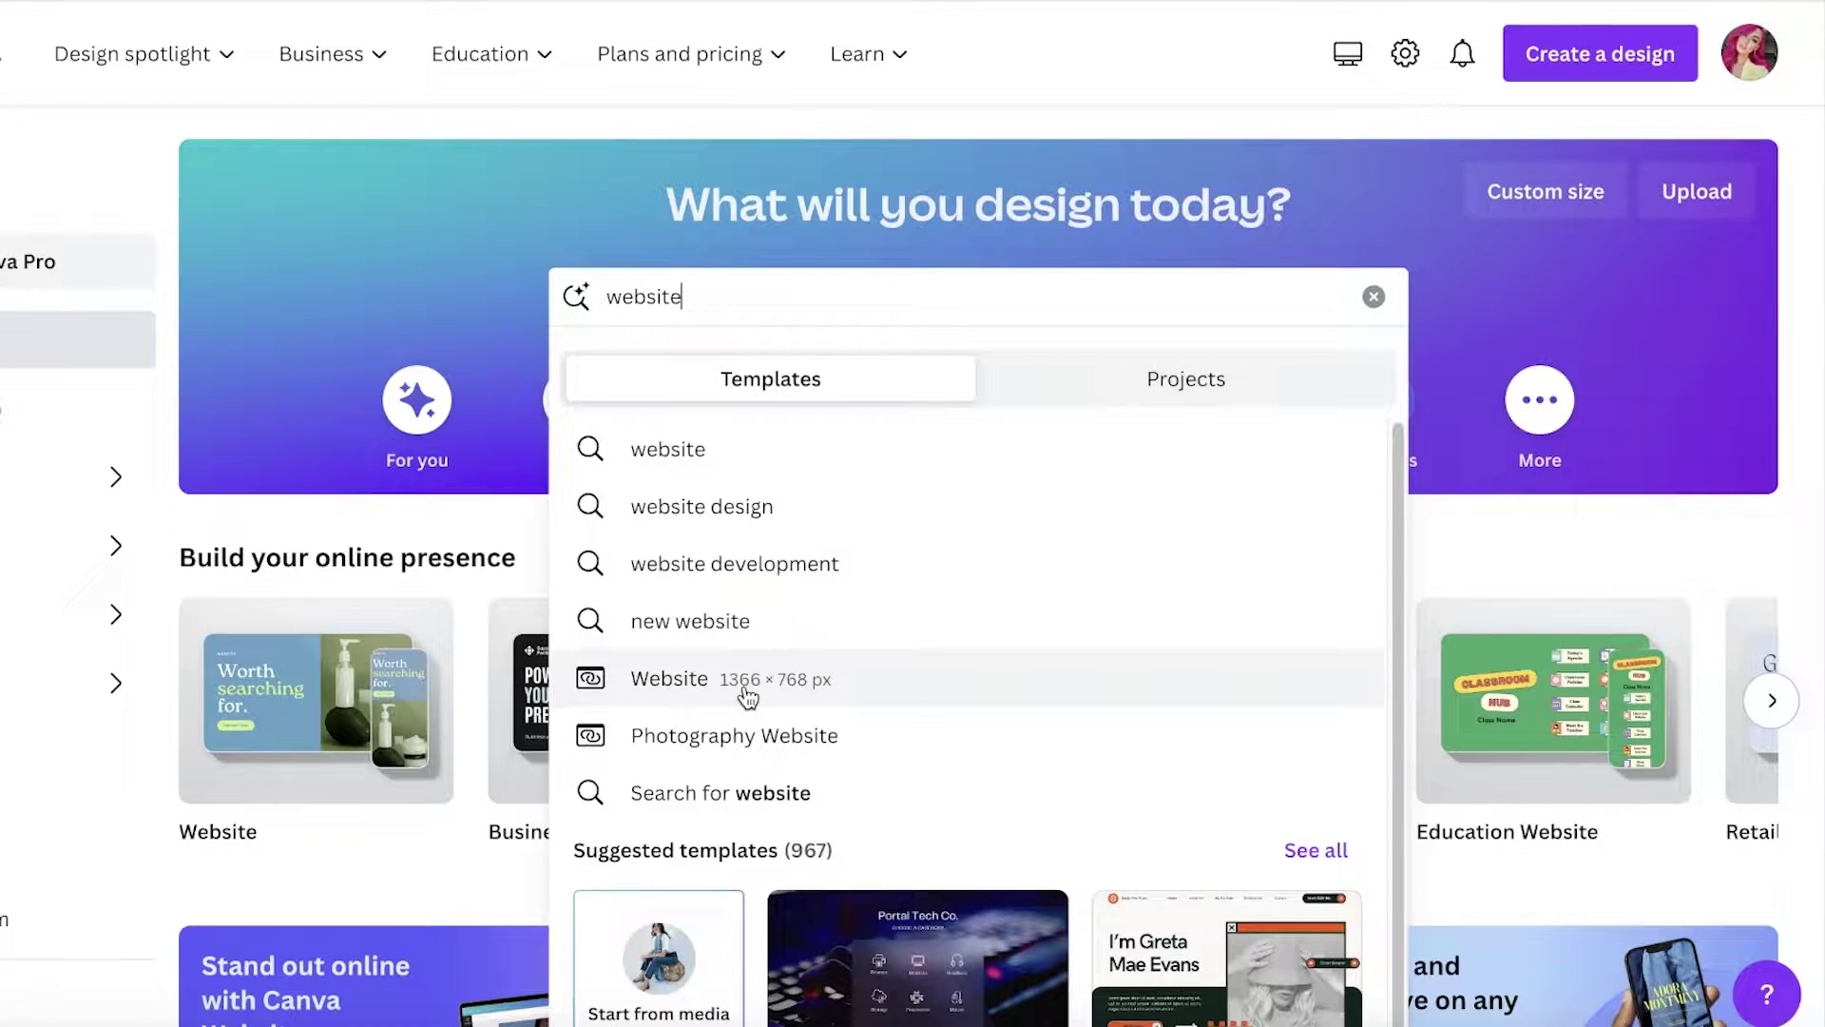
# Open the Website 1366 × 768 px templates and scroll through the gallery
pyautogui.click(747, 697)
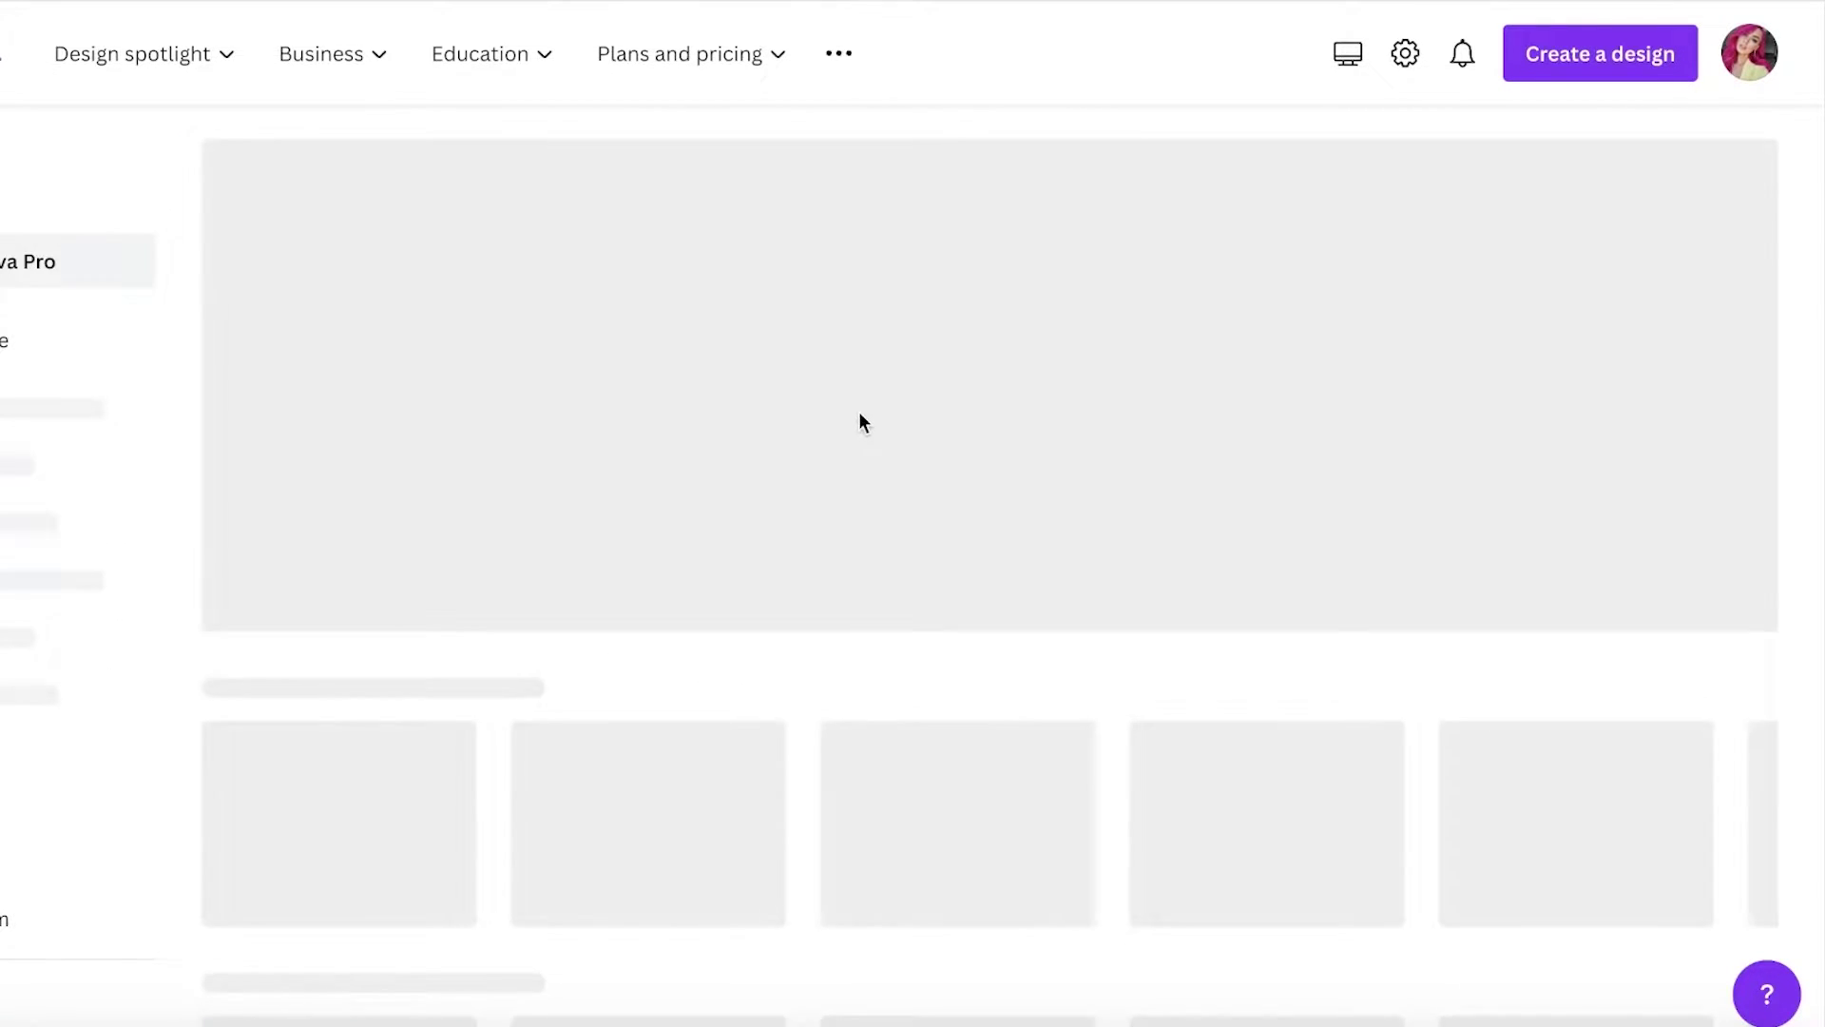
pyautogui.scroll(-4, 561, 290)
pyautogui.scroll(-2, 1547, 411)
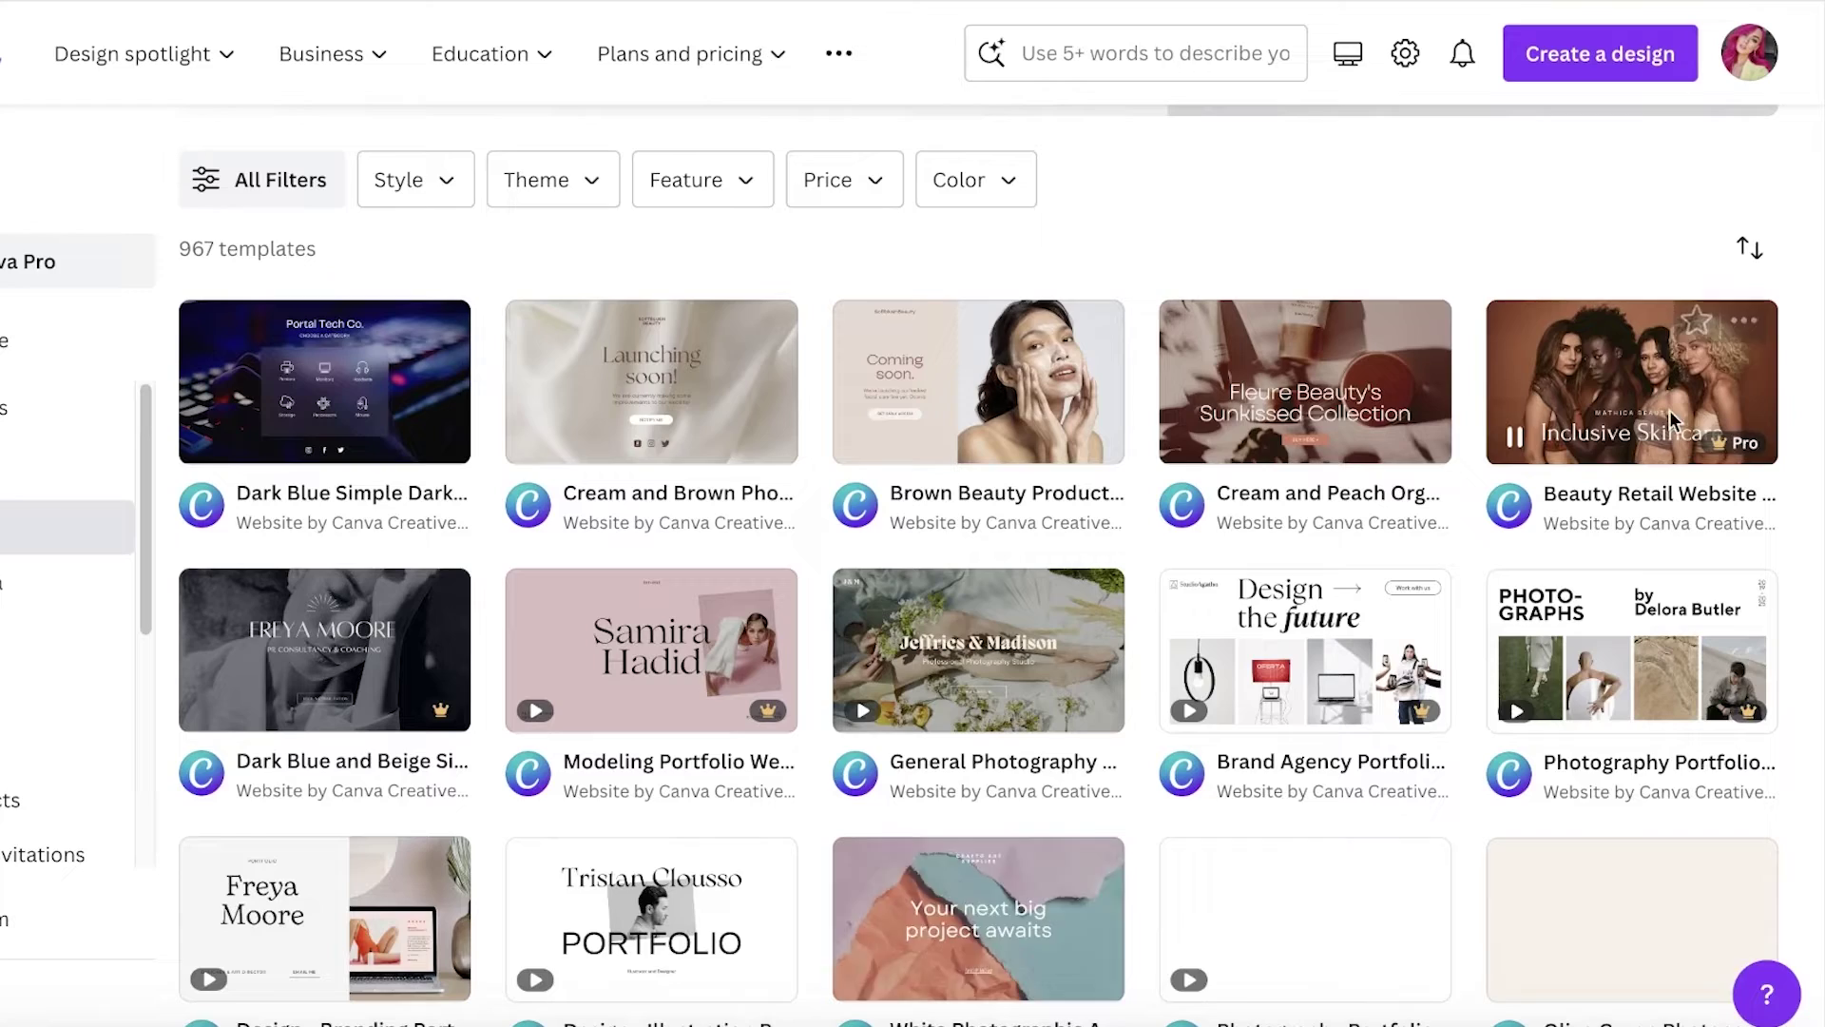
pyautogui.scroll(-4, 978, 571)
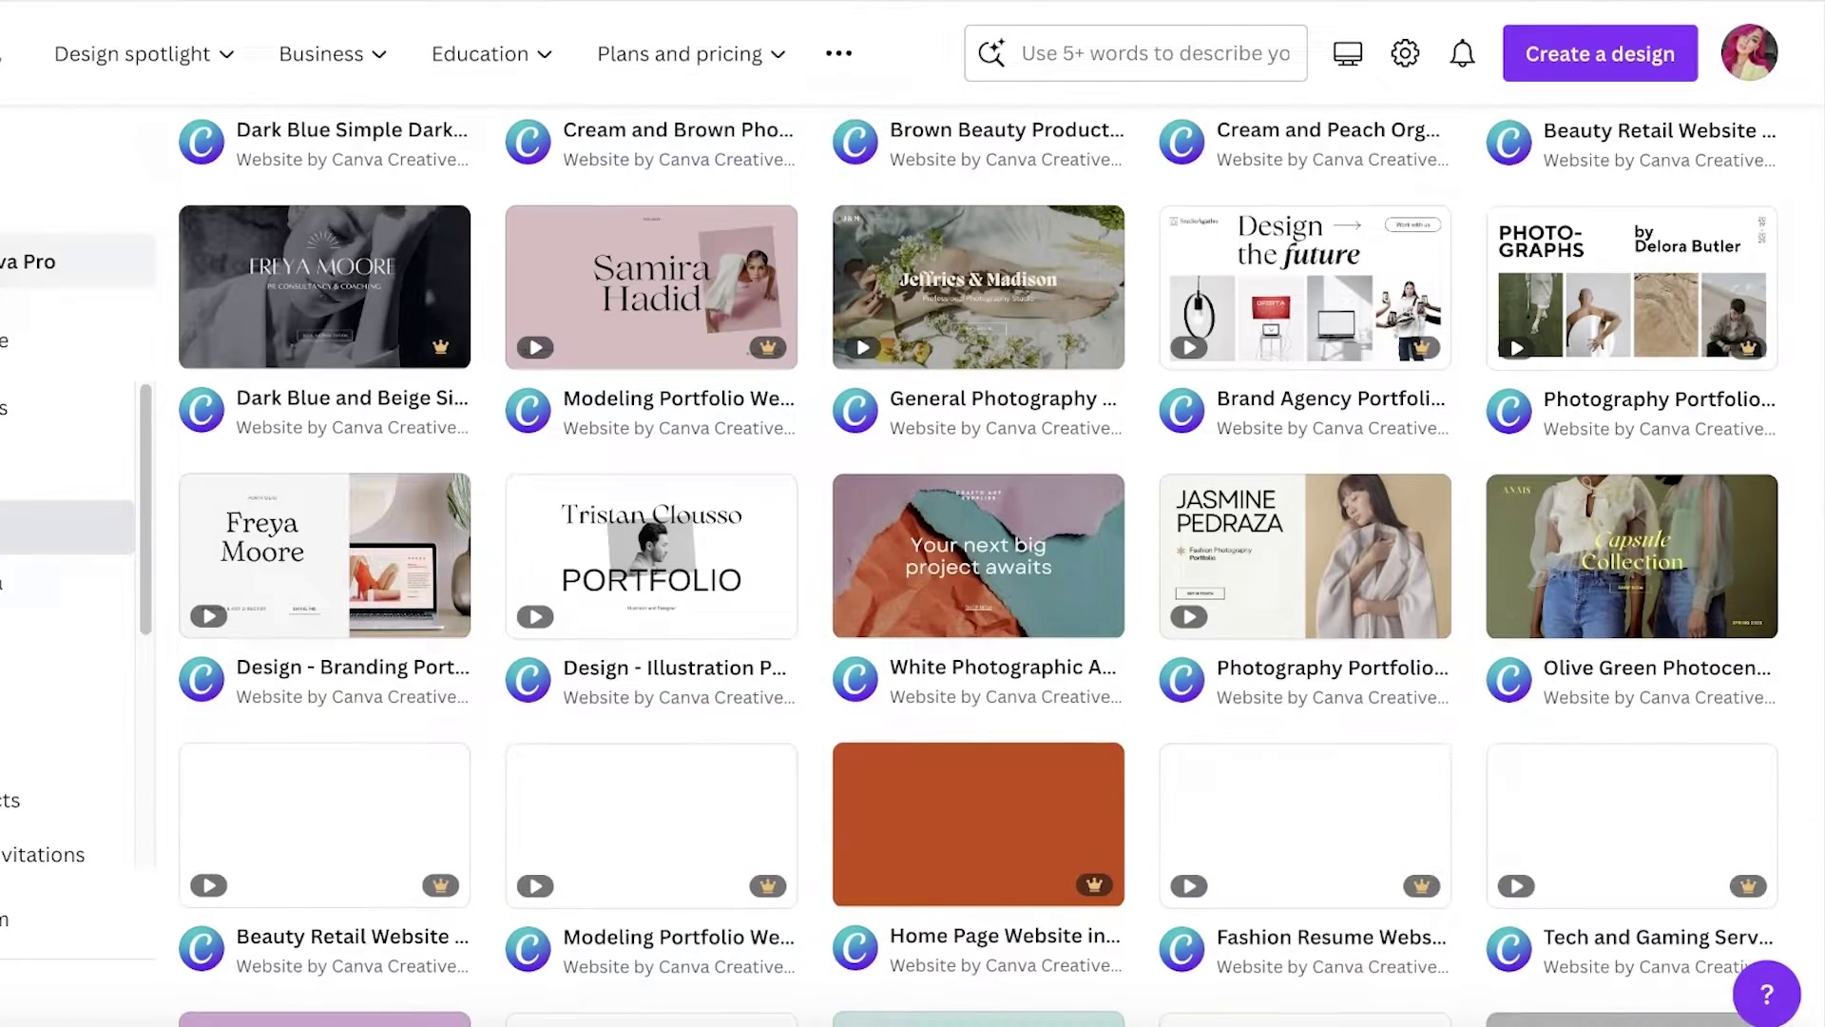
pyautogui.scroll(-4, 979, 570)
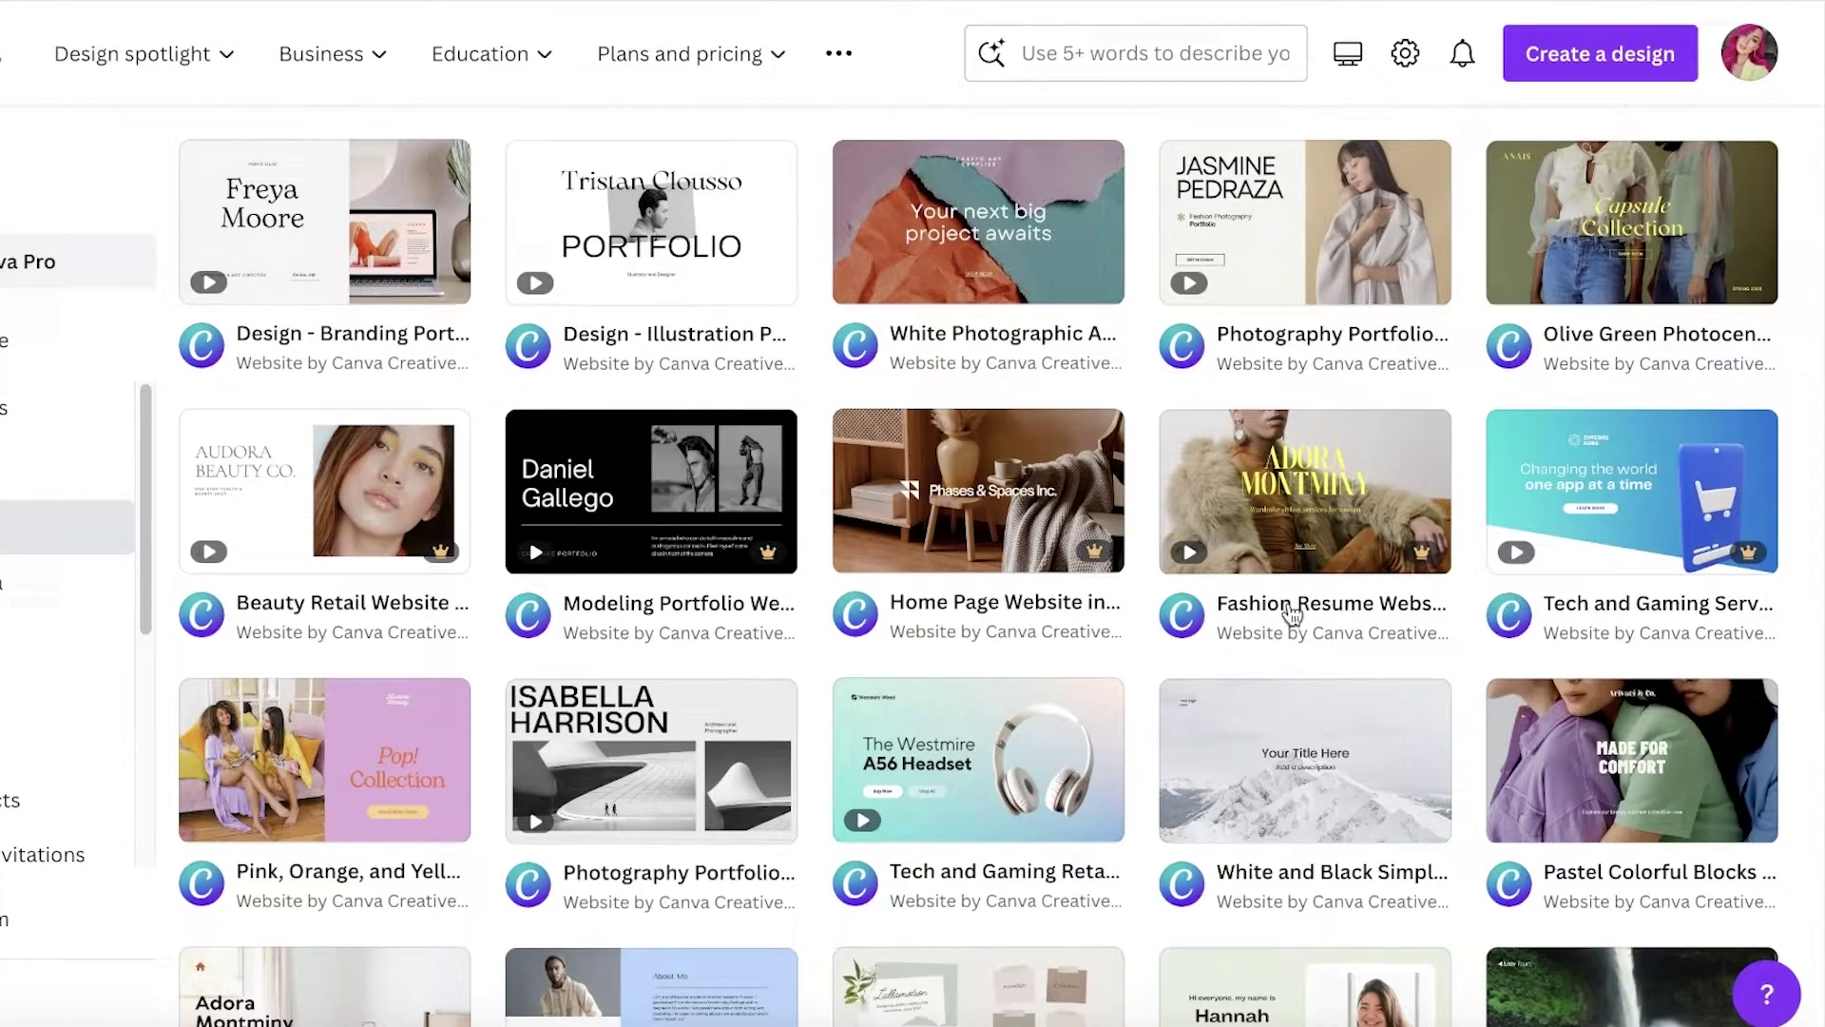
pyautogui.scroll(-3, 1293, 613)
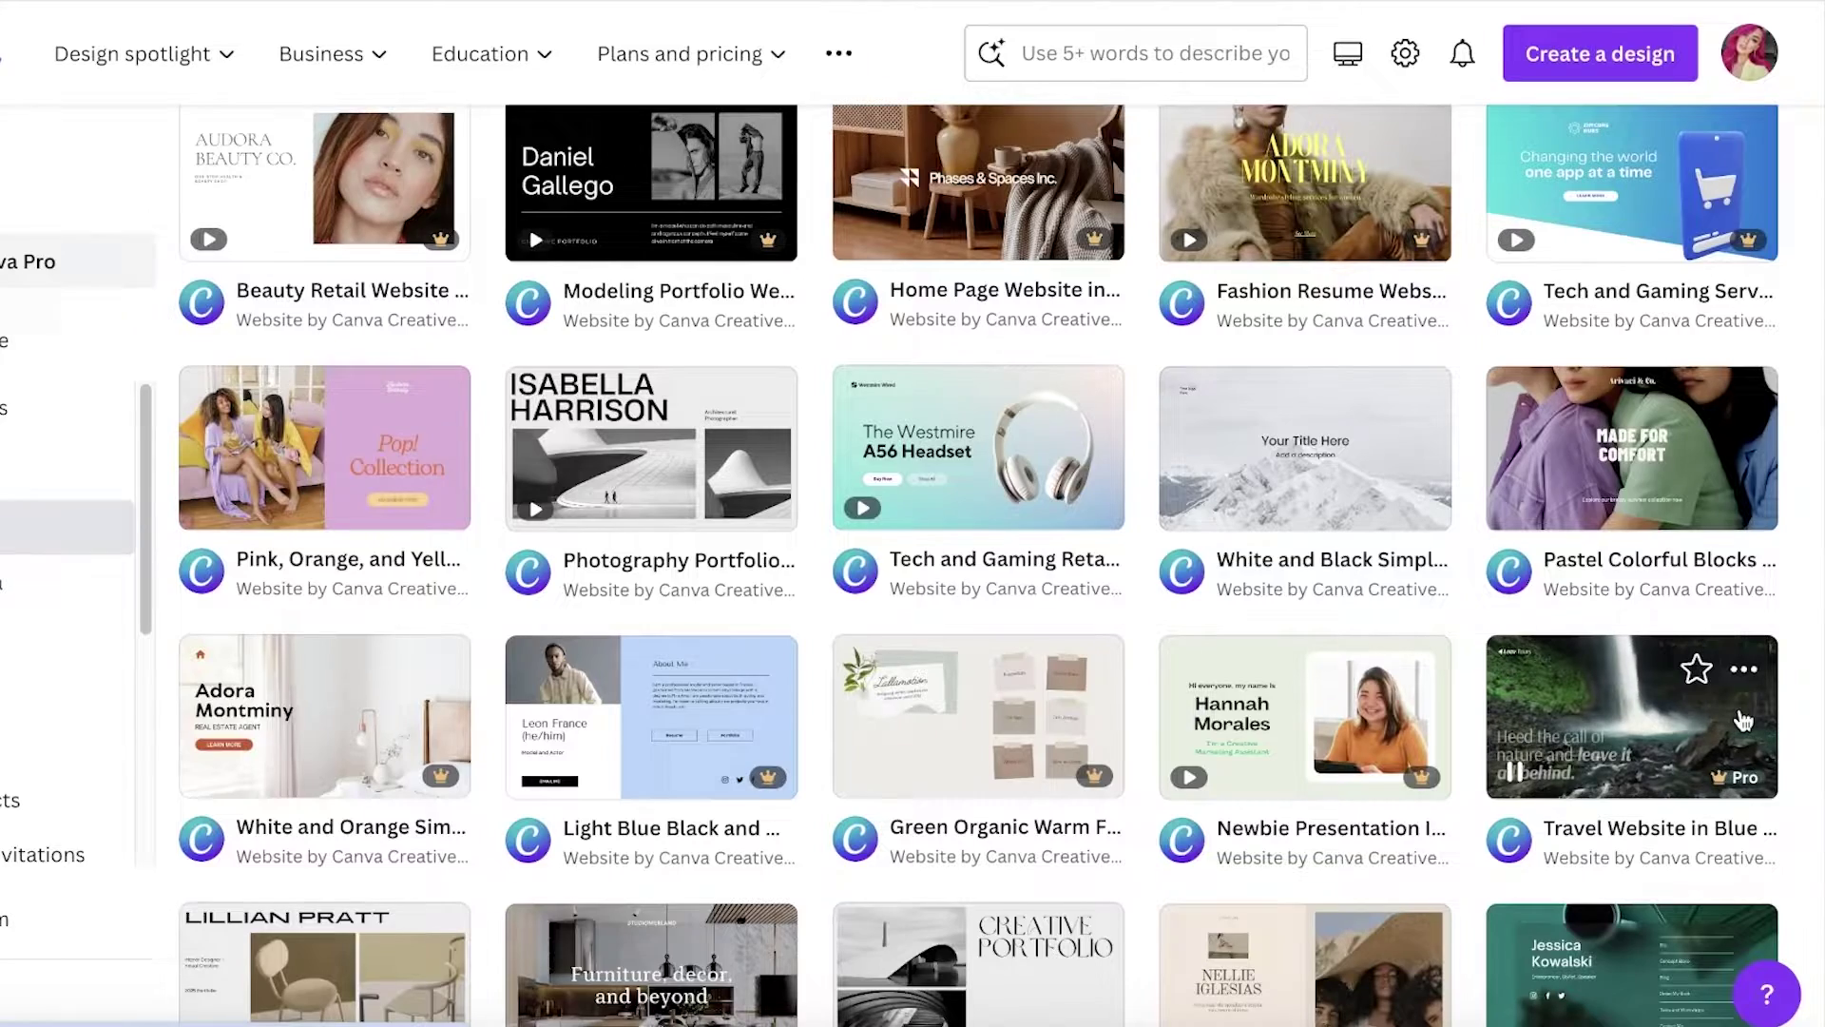
pyautogui.scroll(-5, 815, 665)
pyautogui.scroll(-2, 815, 665)
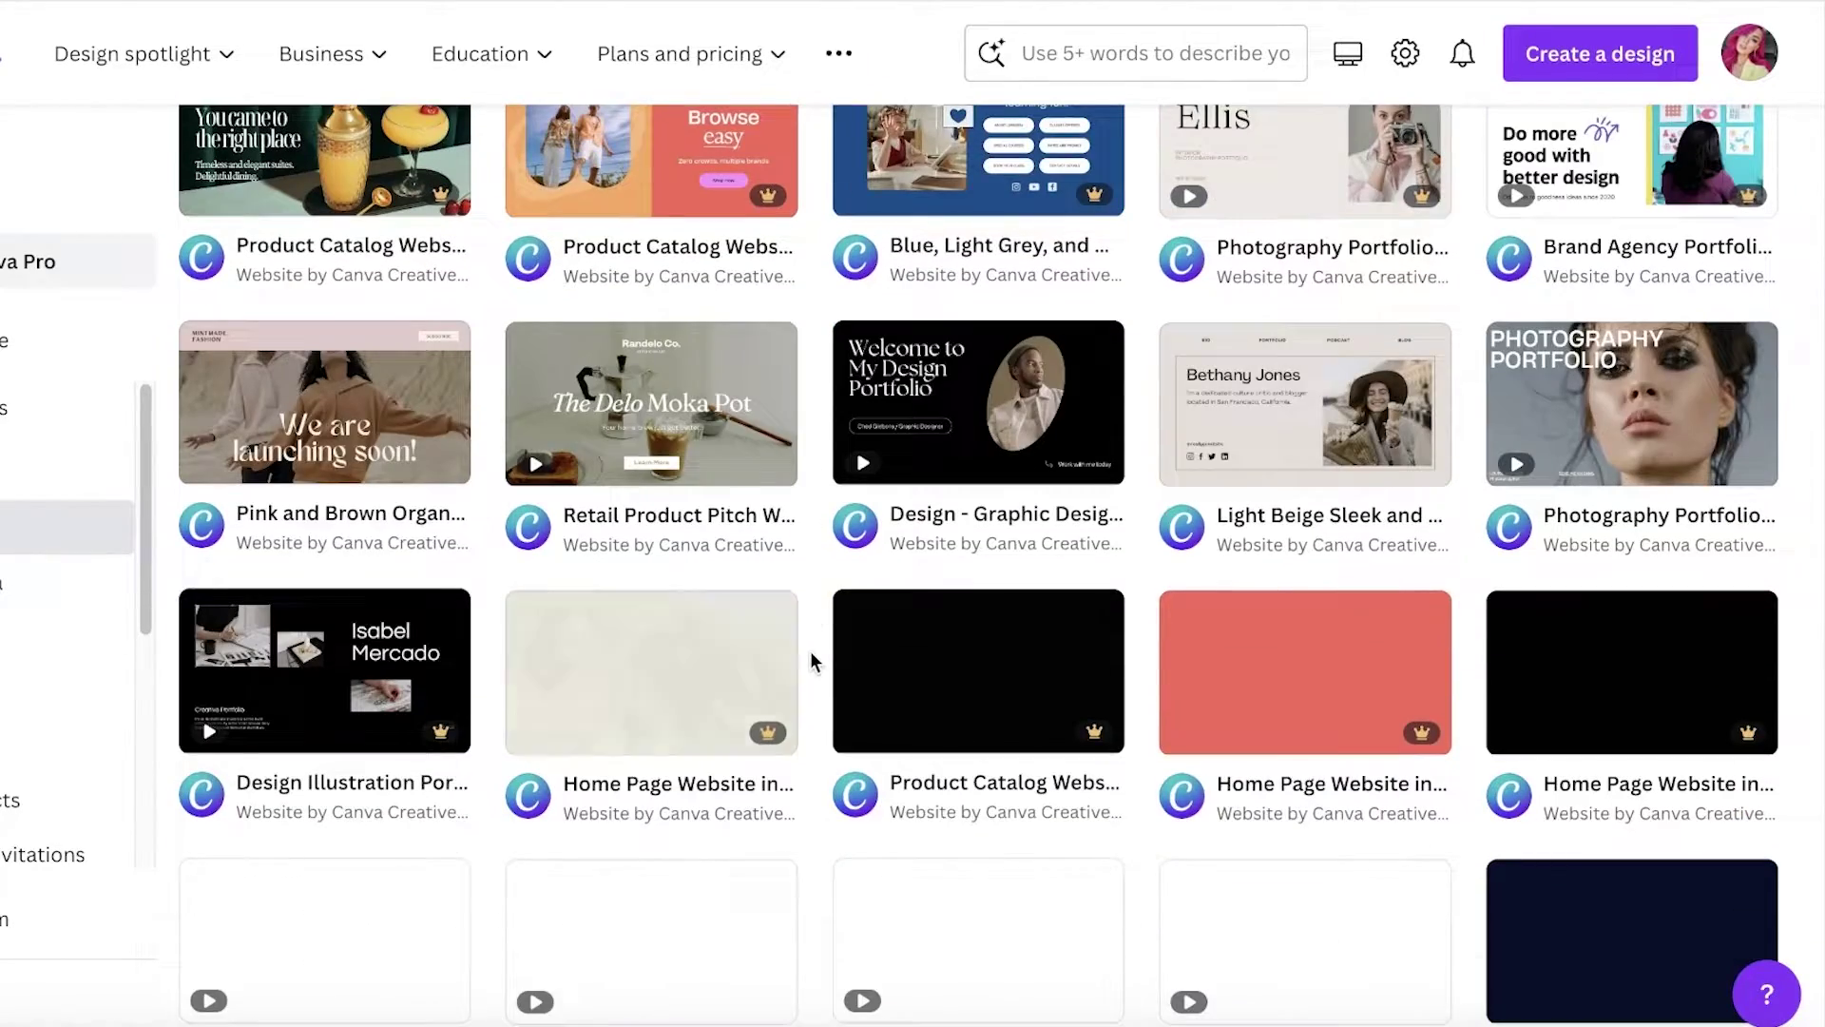
pyautogui.scroll(-5, 815, 663)
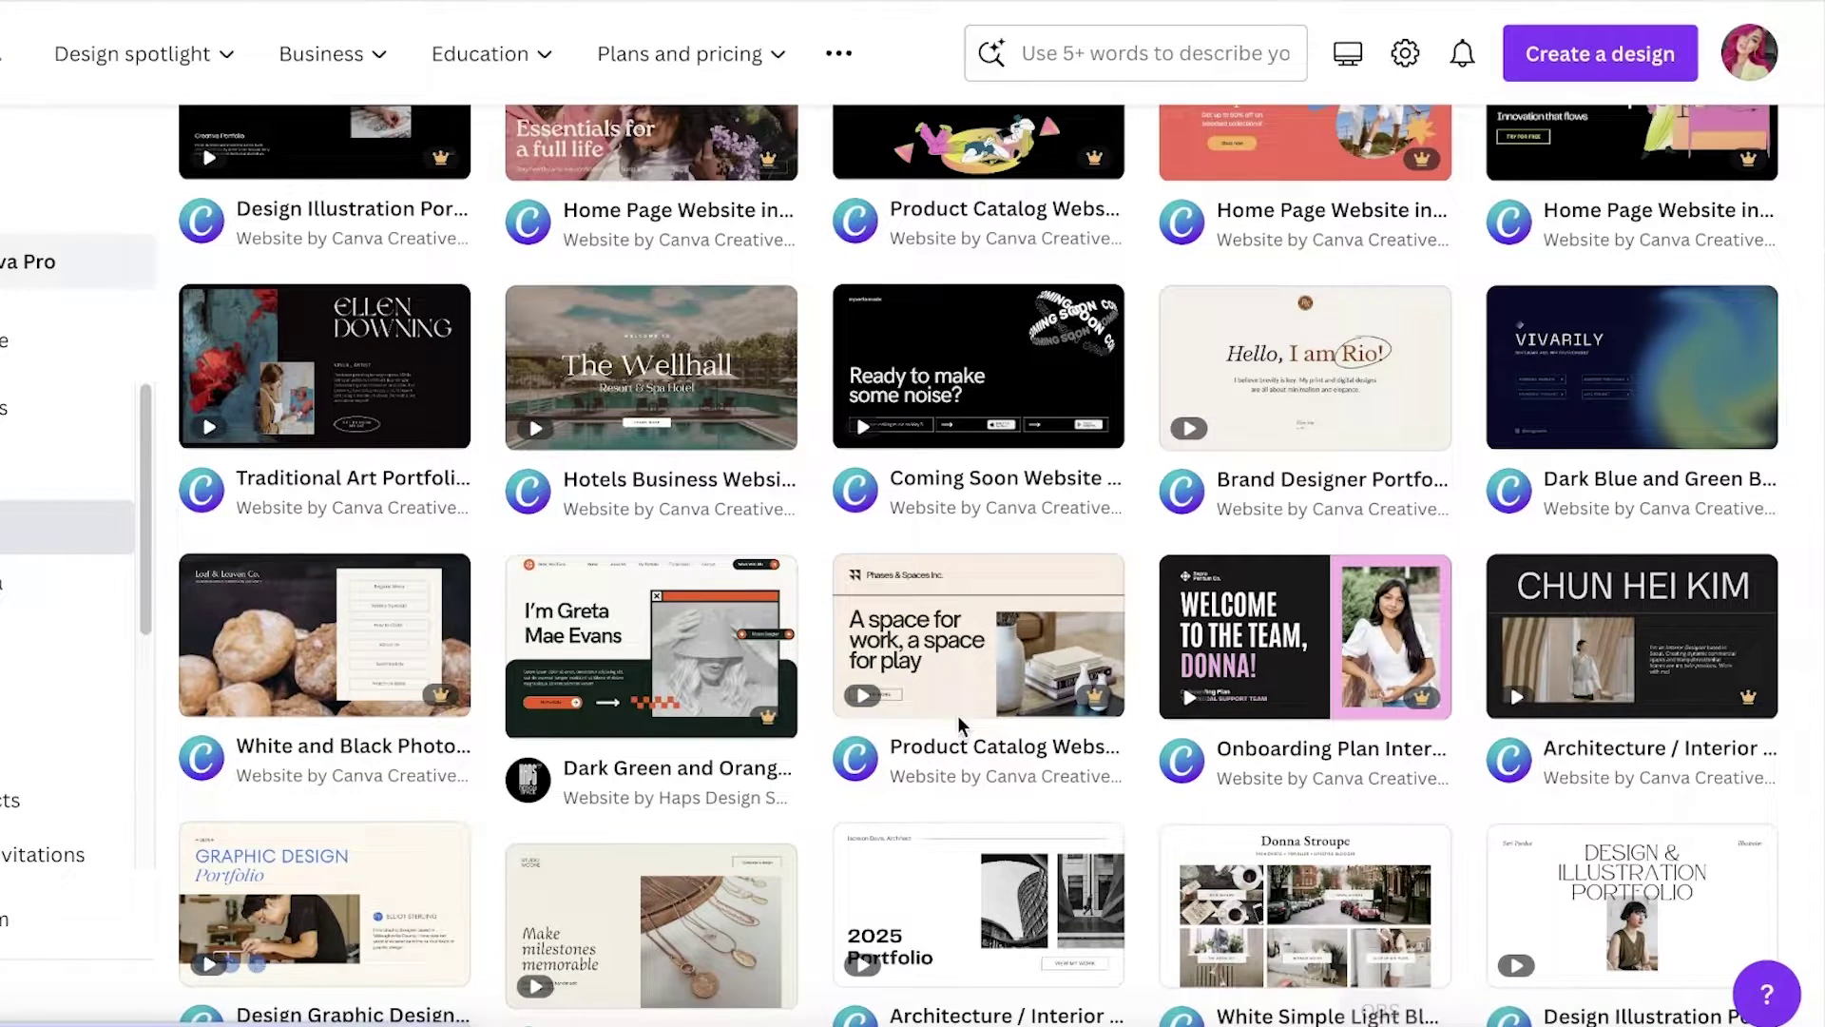
pyautogui.scroll(-3, 546, 614)
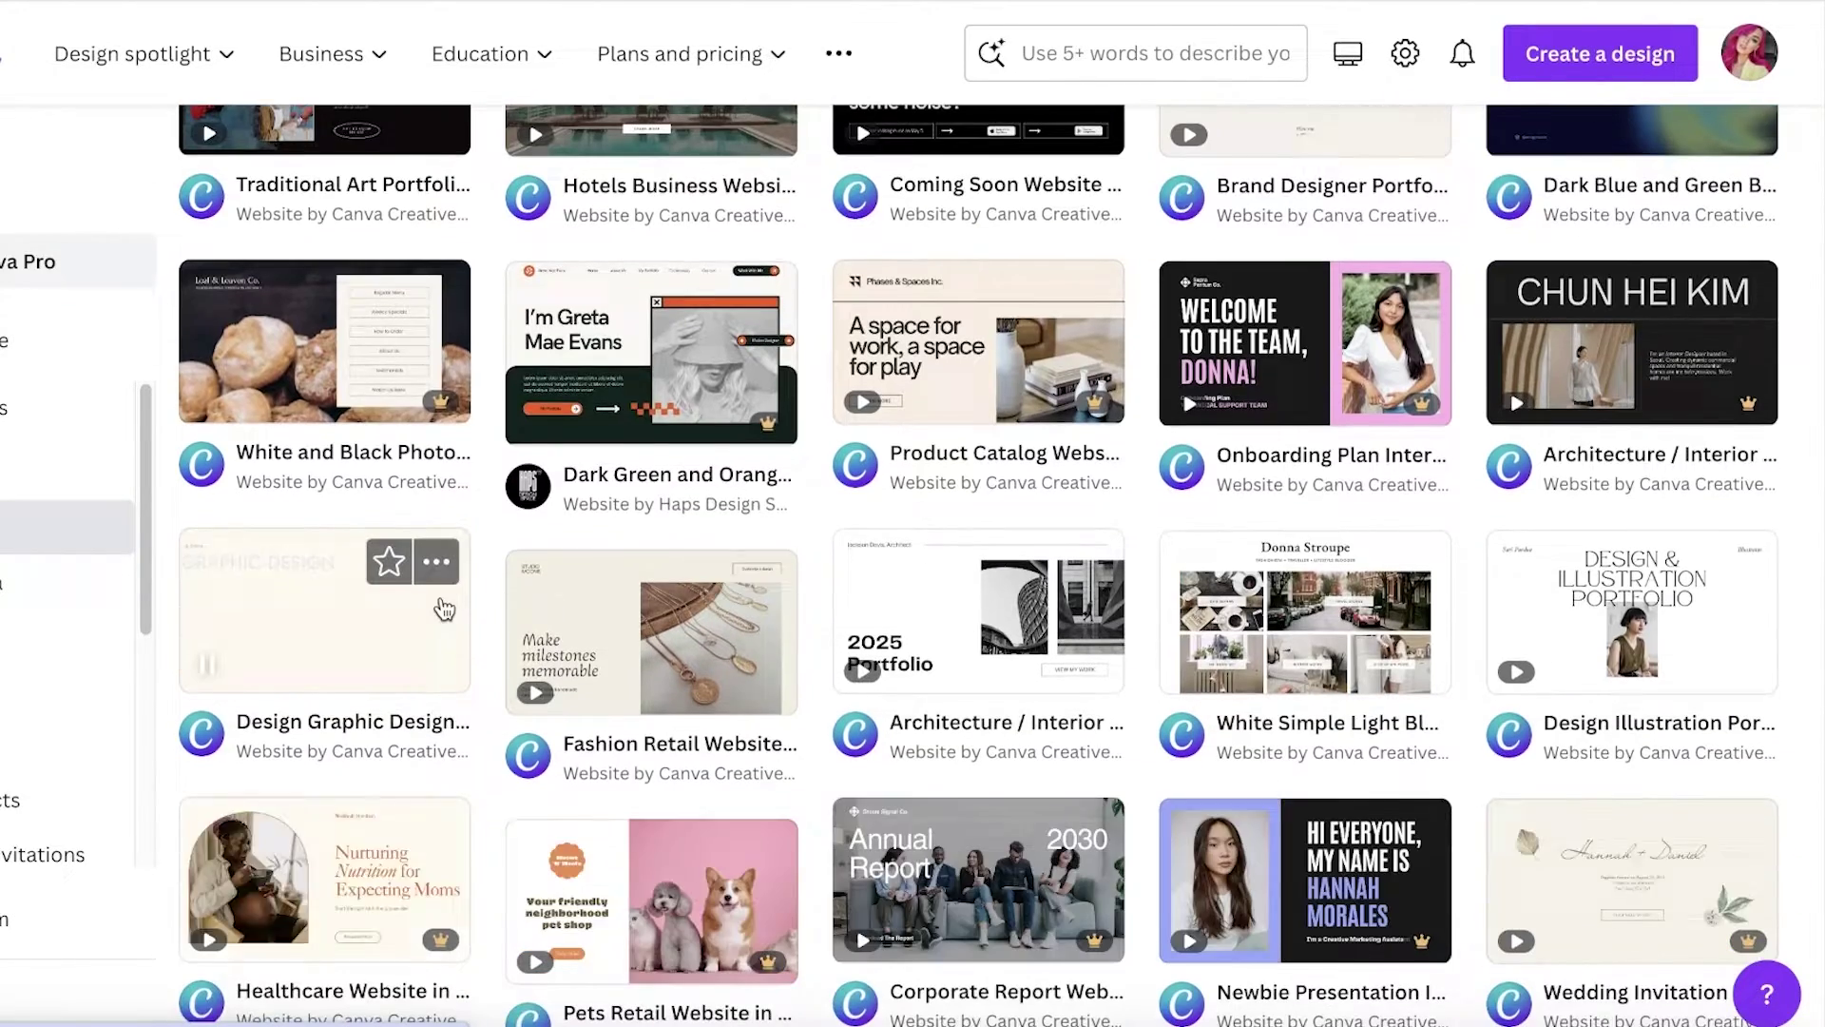
pyautogui.scroll(-3, 547, 571)
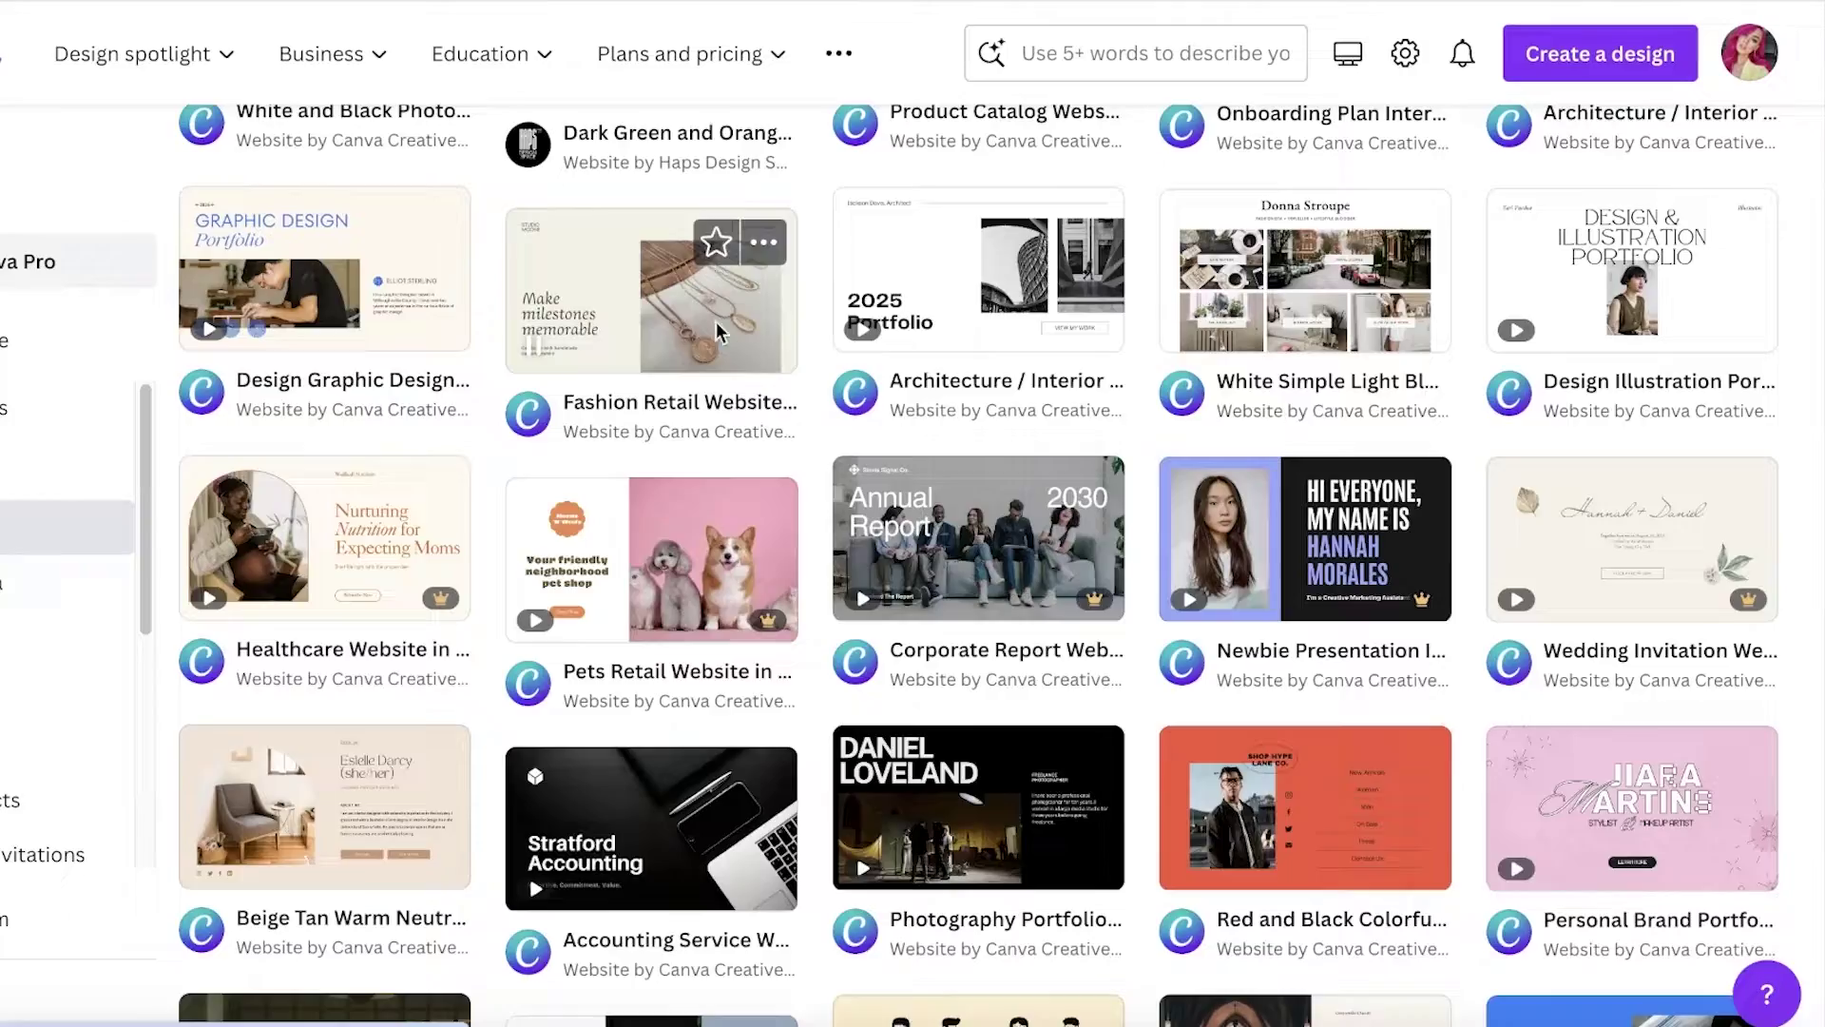
# Find and open the LILLIAN PRATT architecture portfolio template
pyautogui.scroll(5, 591, 477)
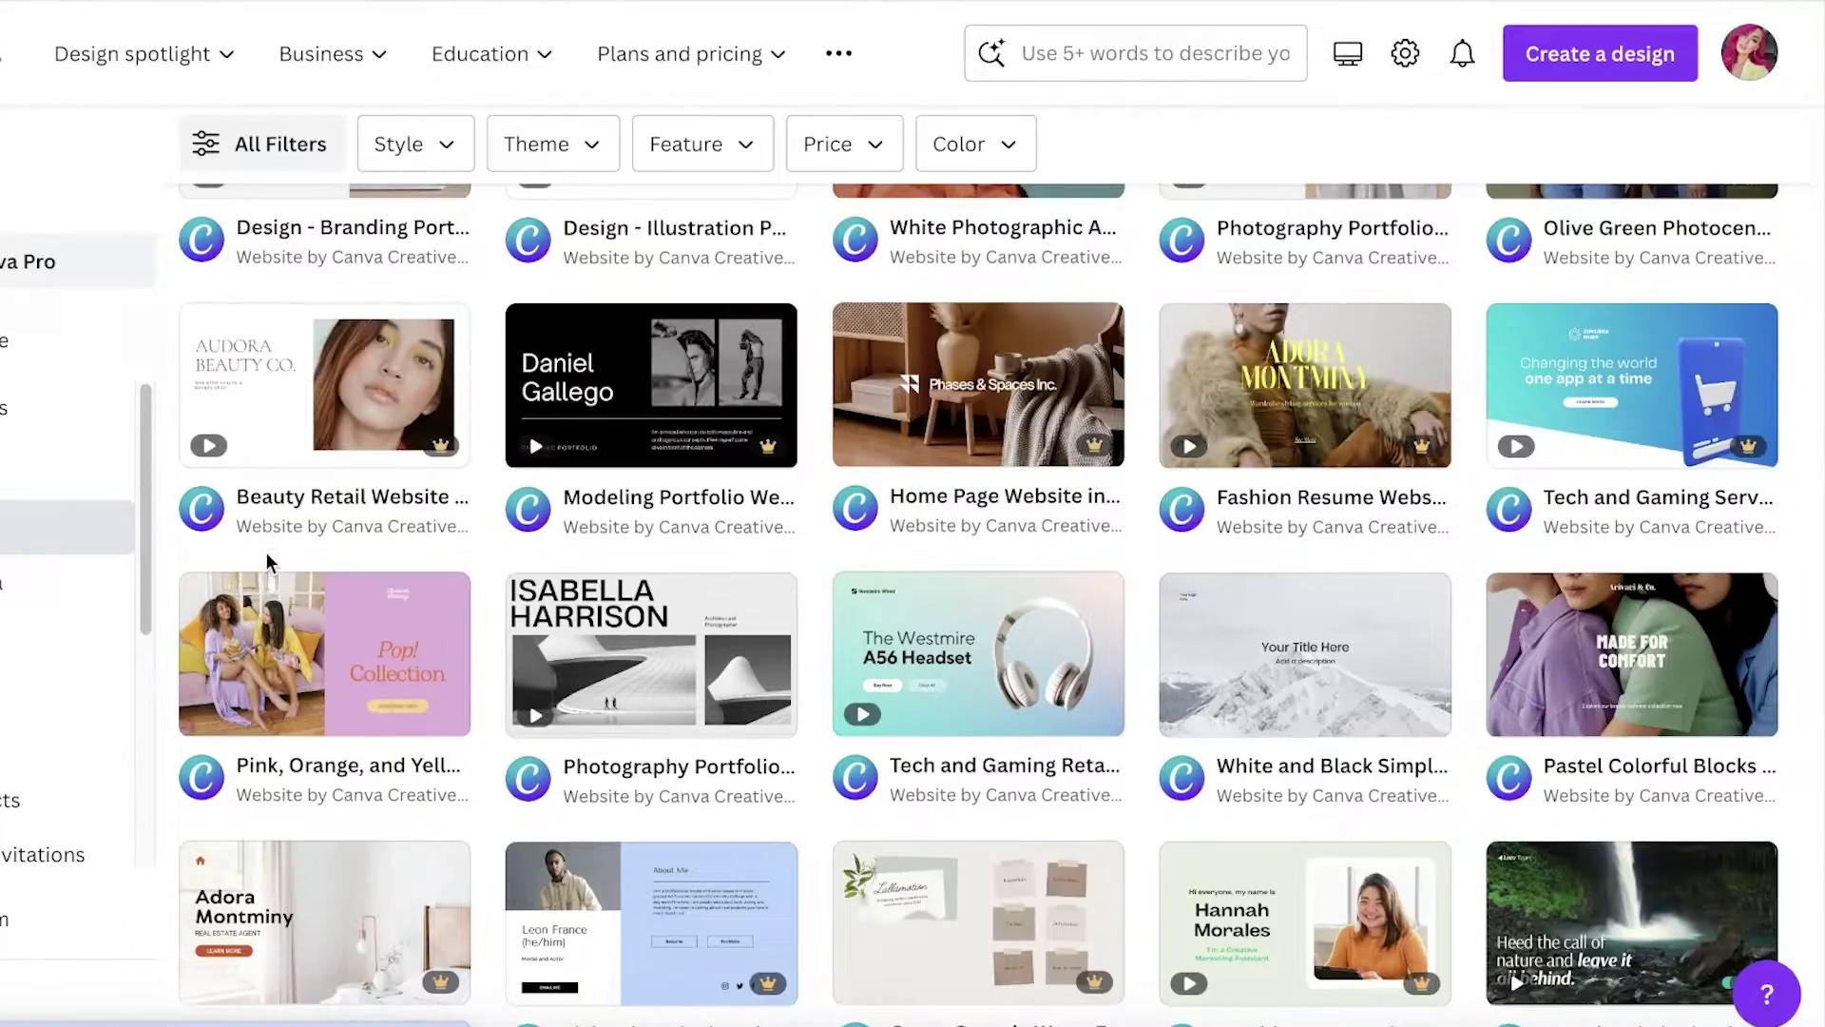
pyautogui.scroll(10, 266, 556)
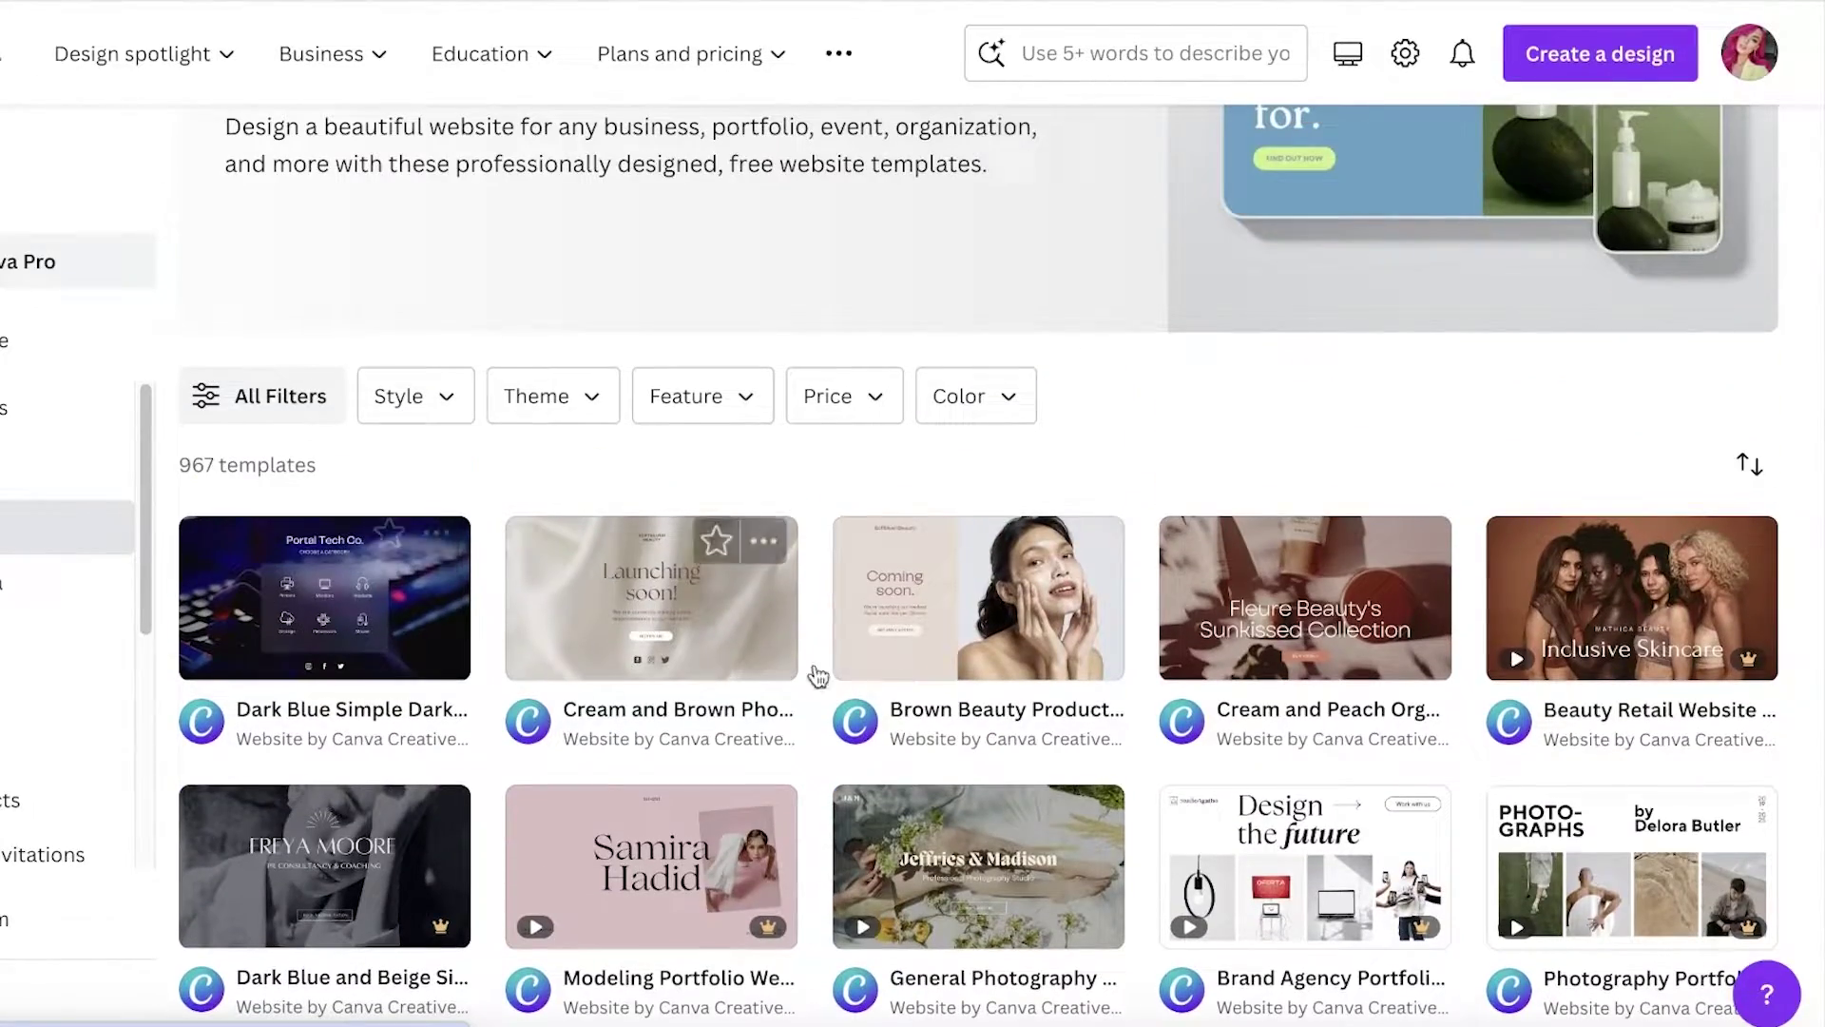
pyautogui.scroll(-7, 1480, 276)
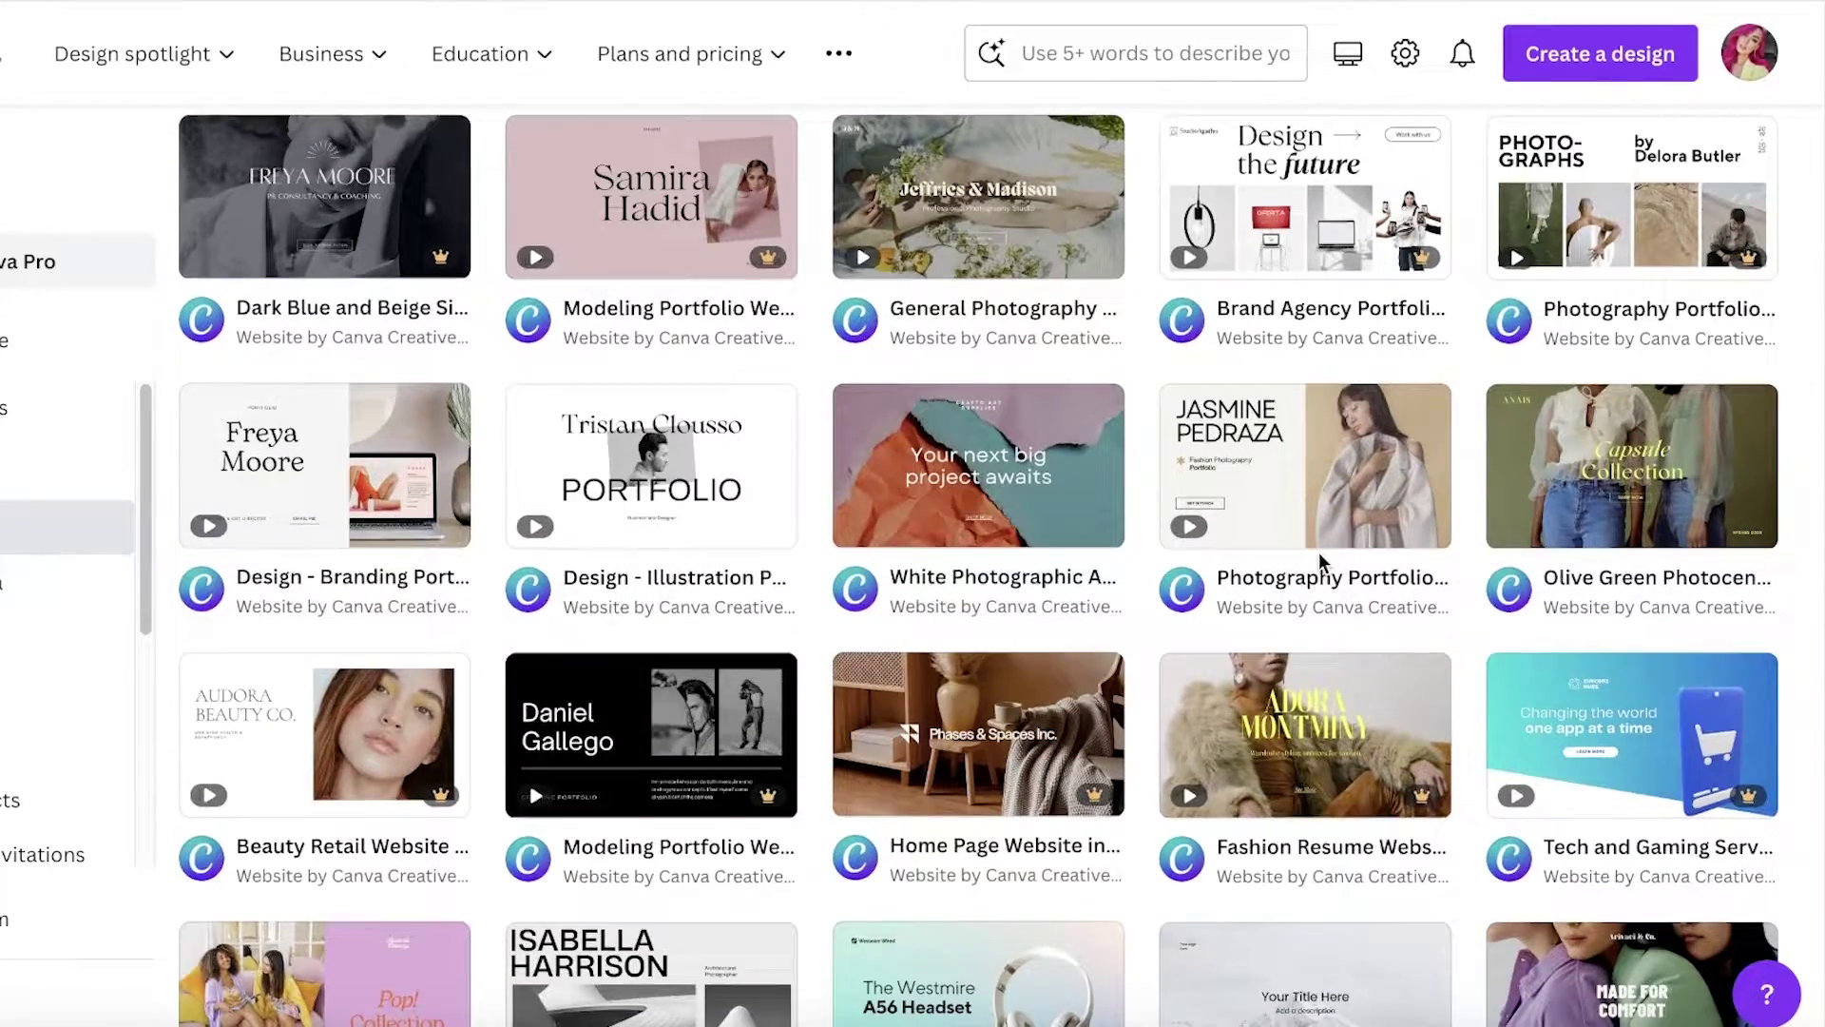
pyautogui.scroll(-8, 1320, 556)
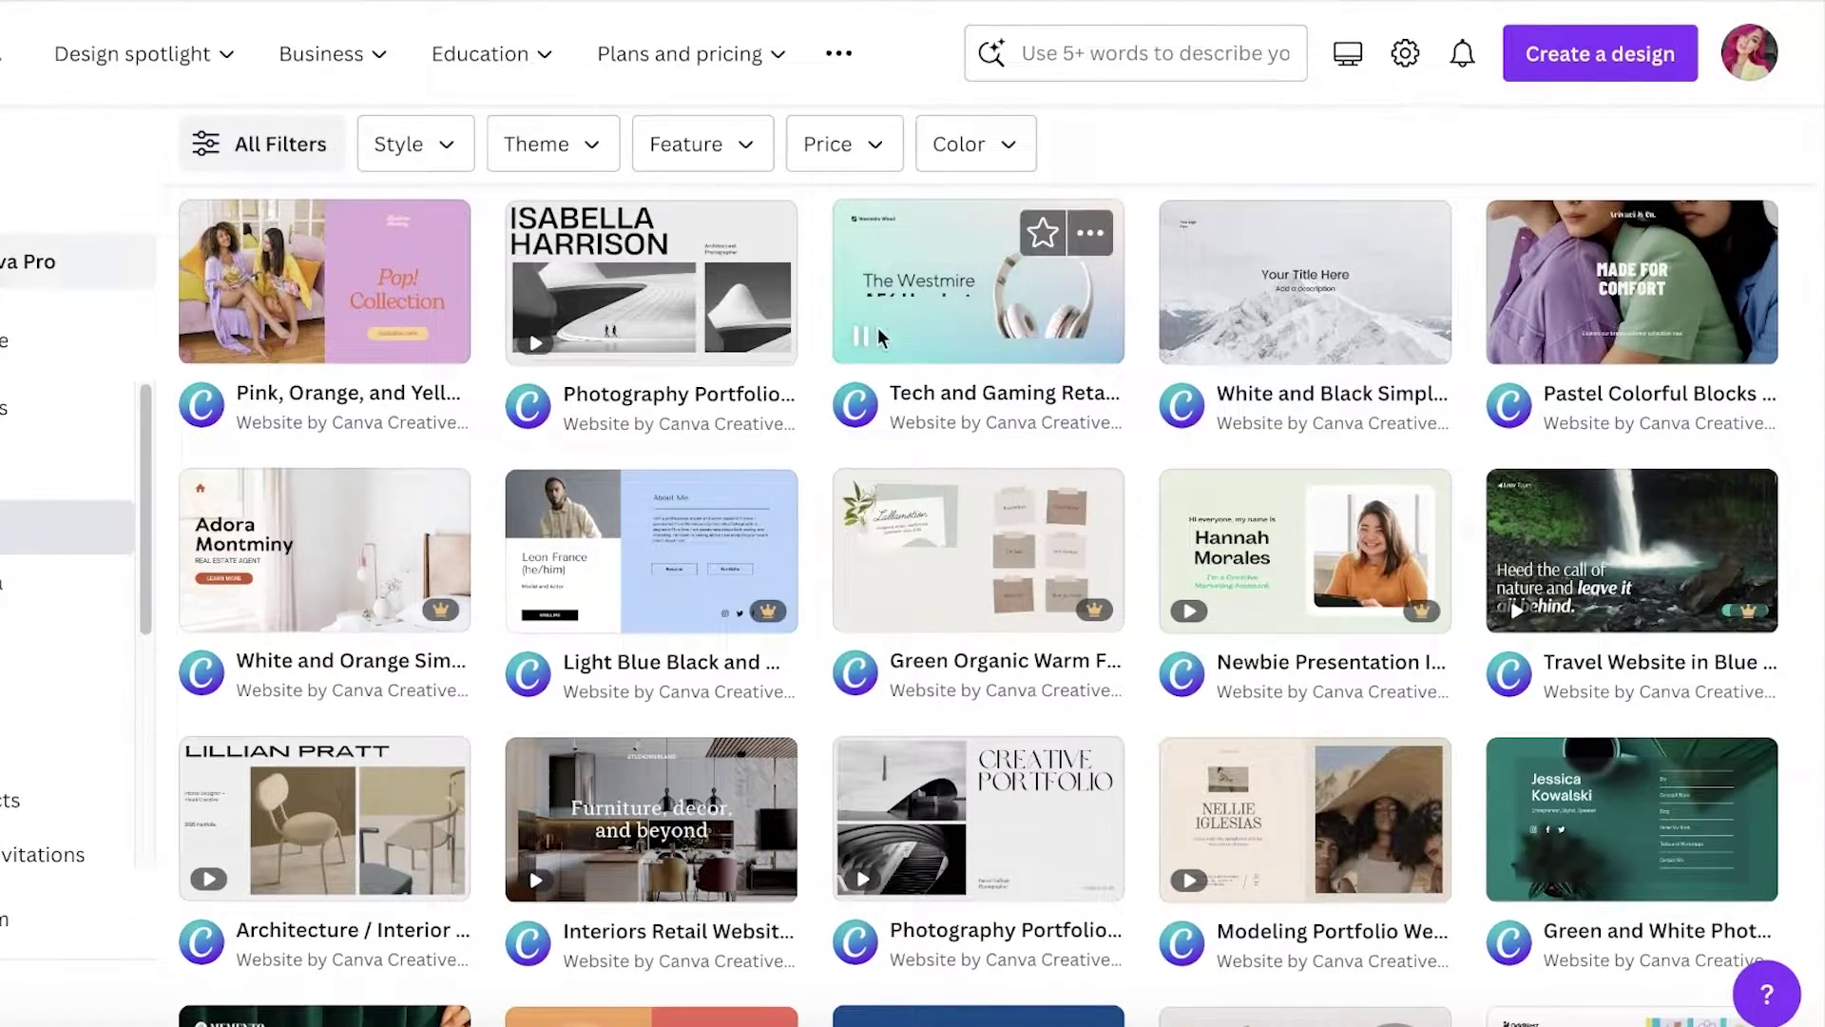
pyautogui.scroll(-4, 228, 534)
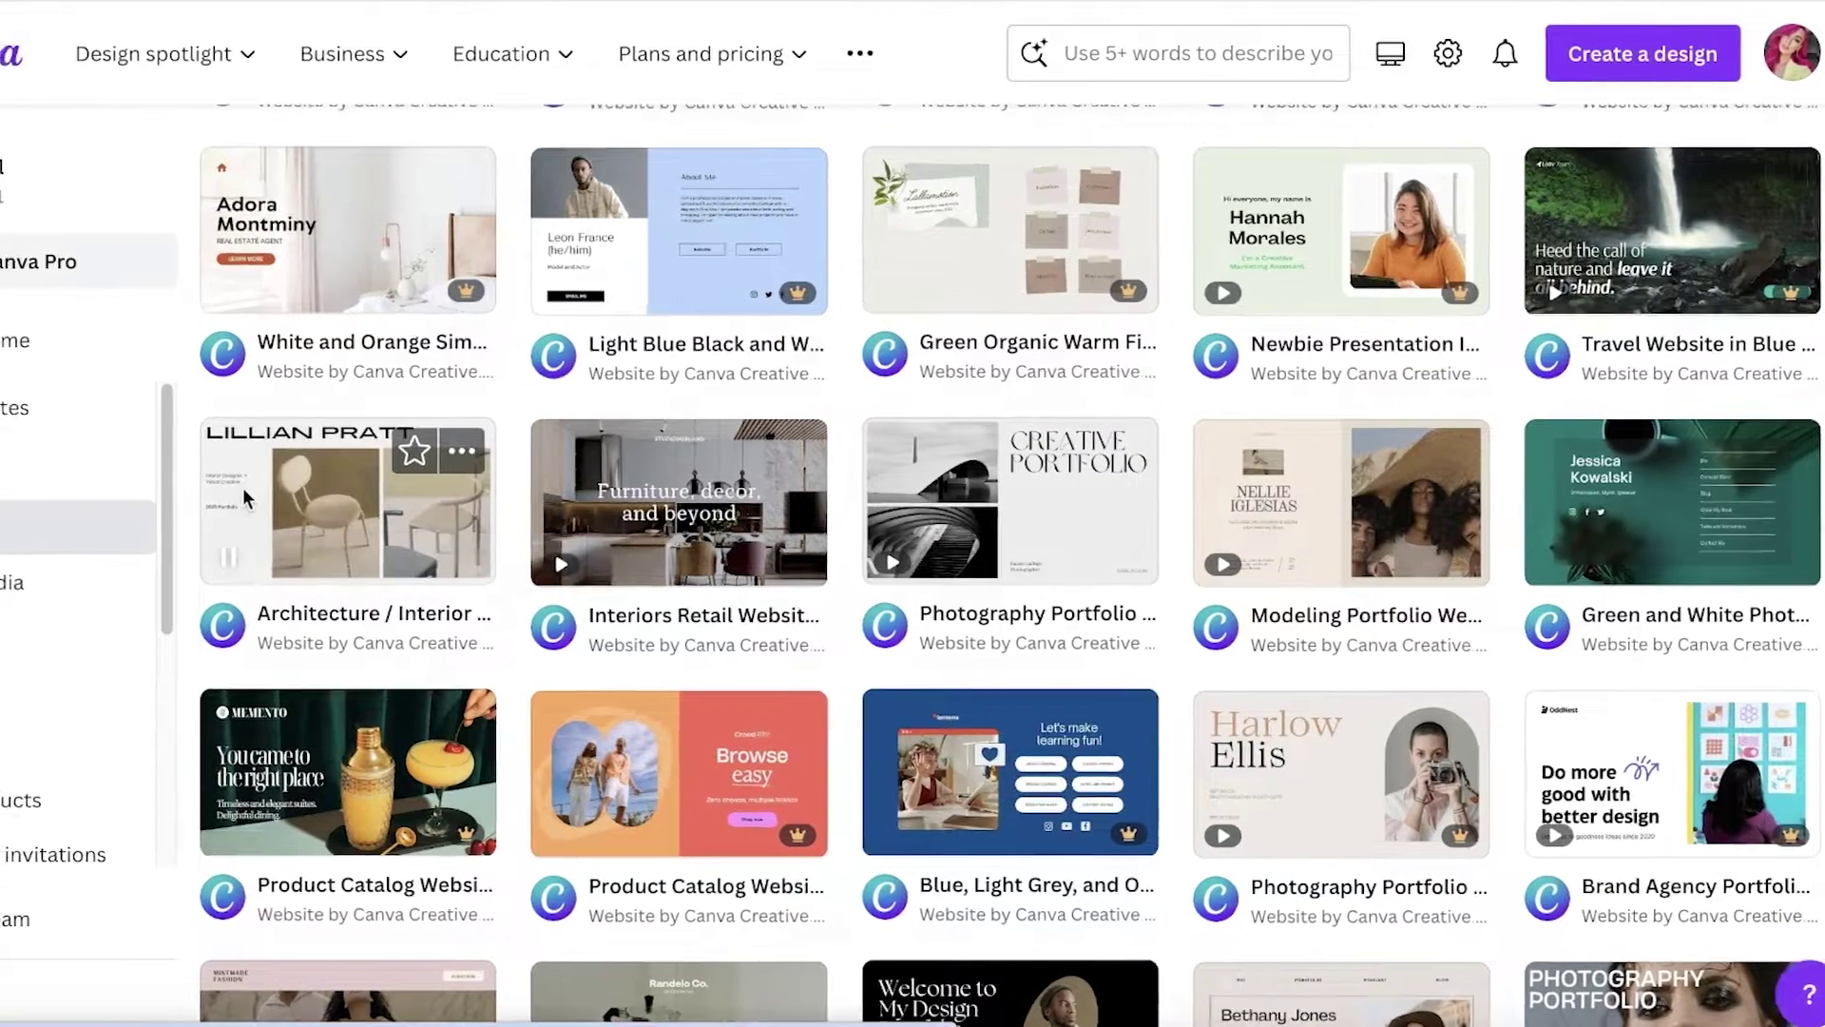
pyautogui.click(238, 490)
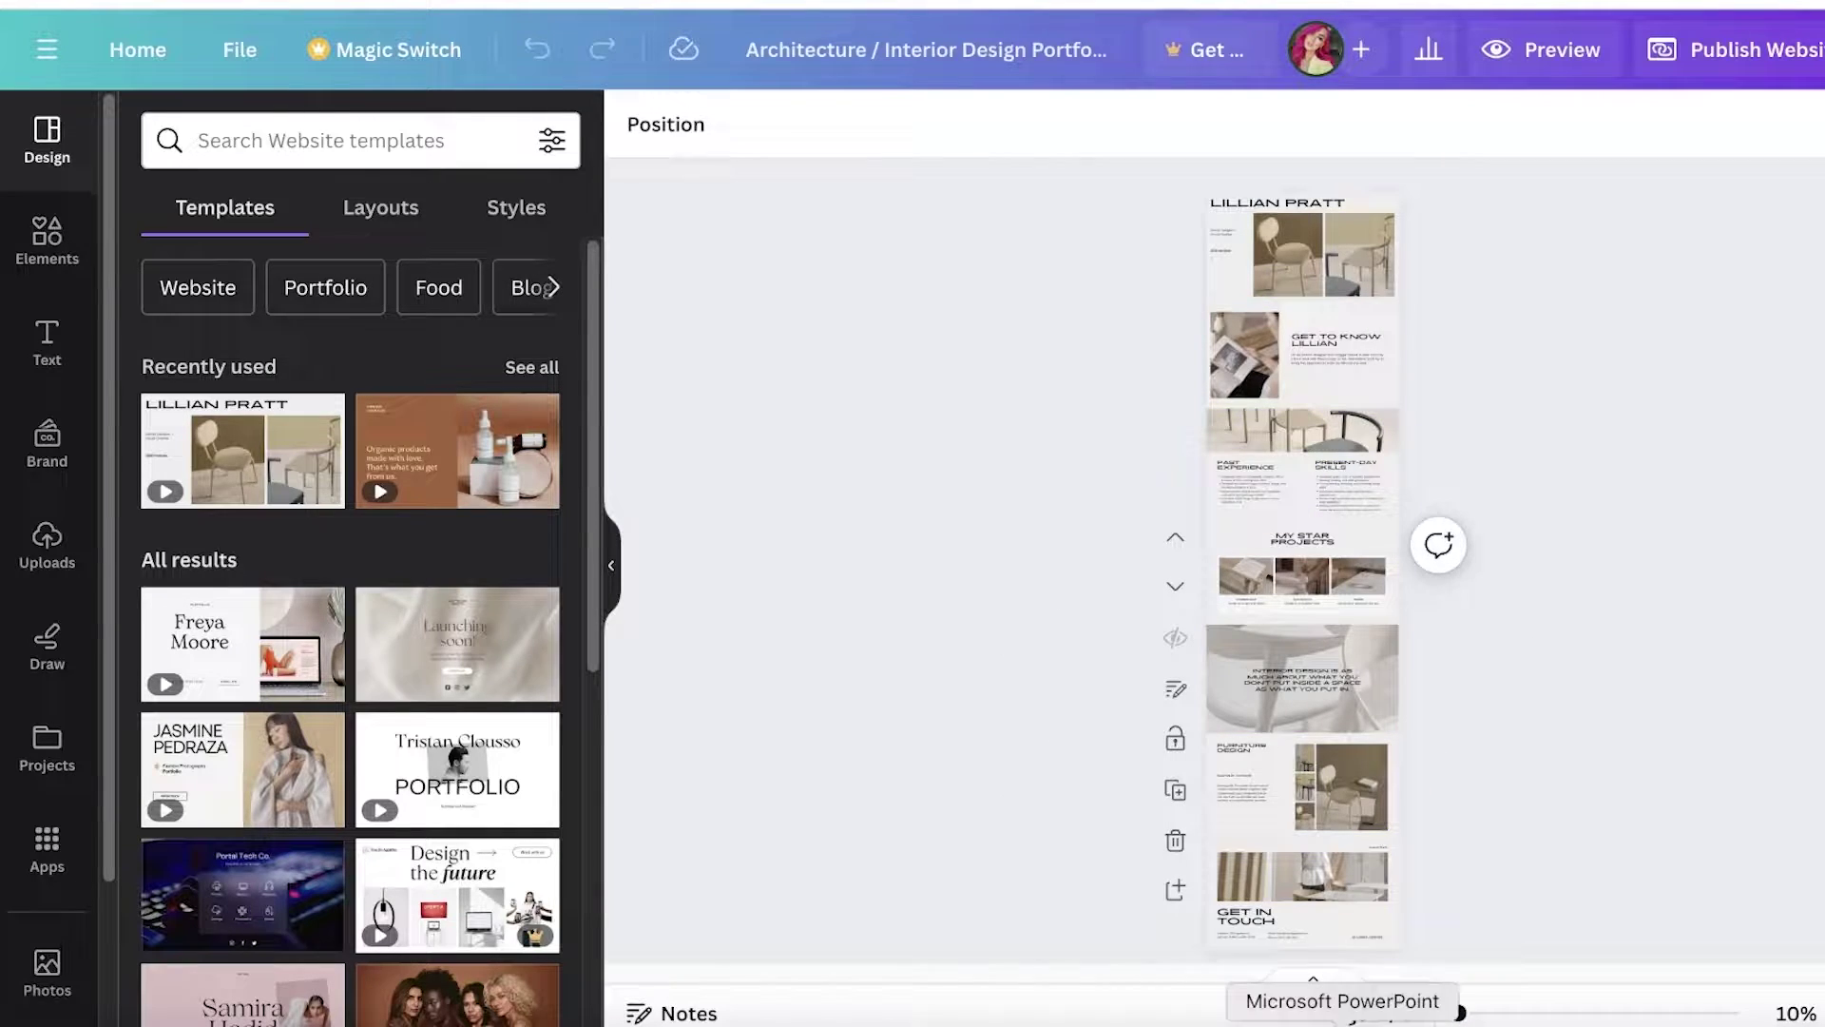
# Inspect the template pages at about 39% zoom, then preview the website
pyautogui.moveTo(1459, 1012); pyautogui.dragTo(1555, 1012)
pyautogui.scroll(15, 1708, 603)
pyautogui.scroll(-20, 1283, 335)
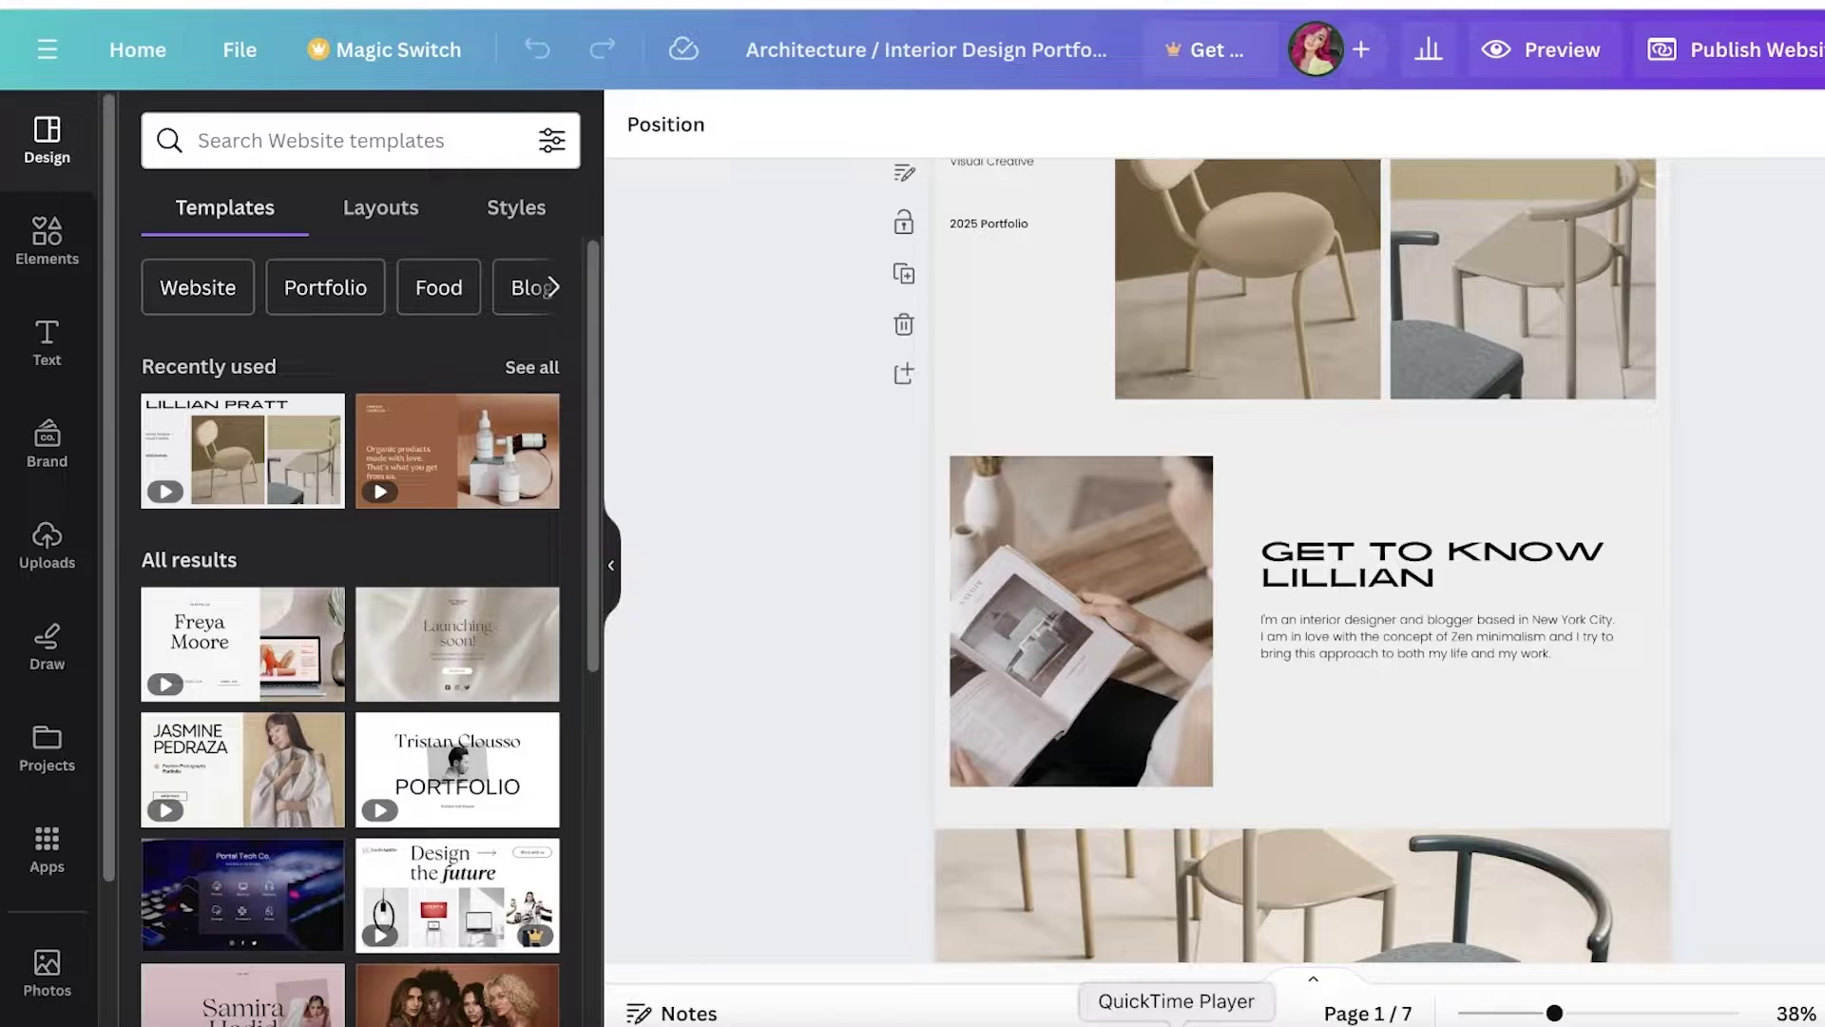
pyautogui.scroll(20, 1465, 654)
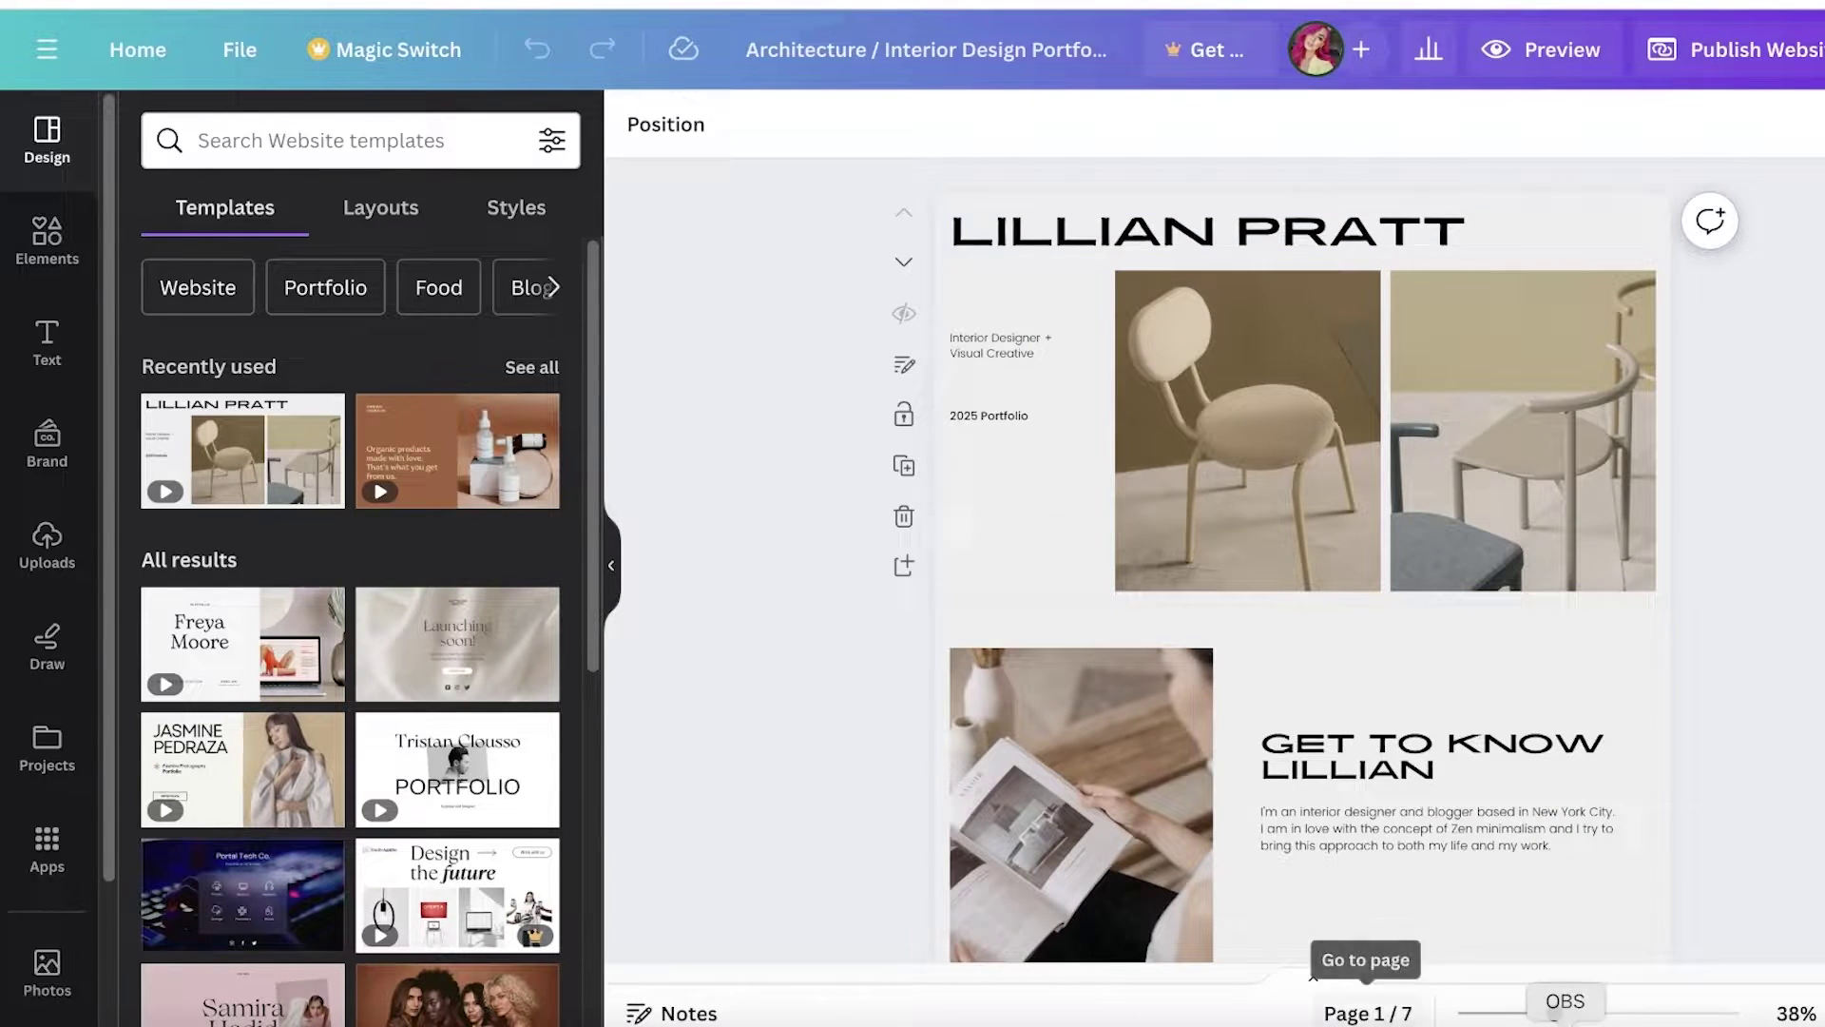
pyautogui.moveTo(1554, 1013); pyautogui.dragTo(1557, 1013)
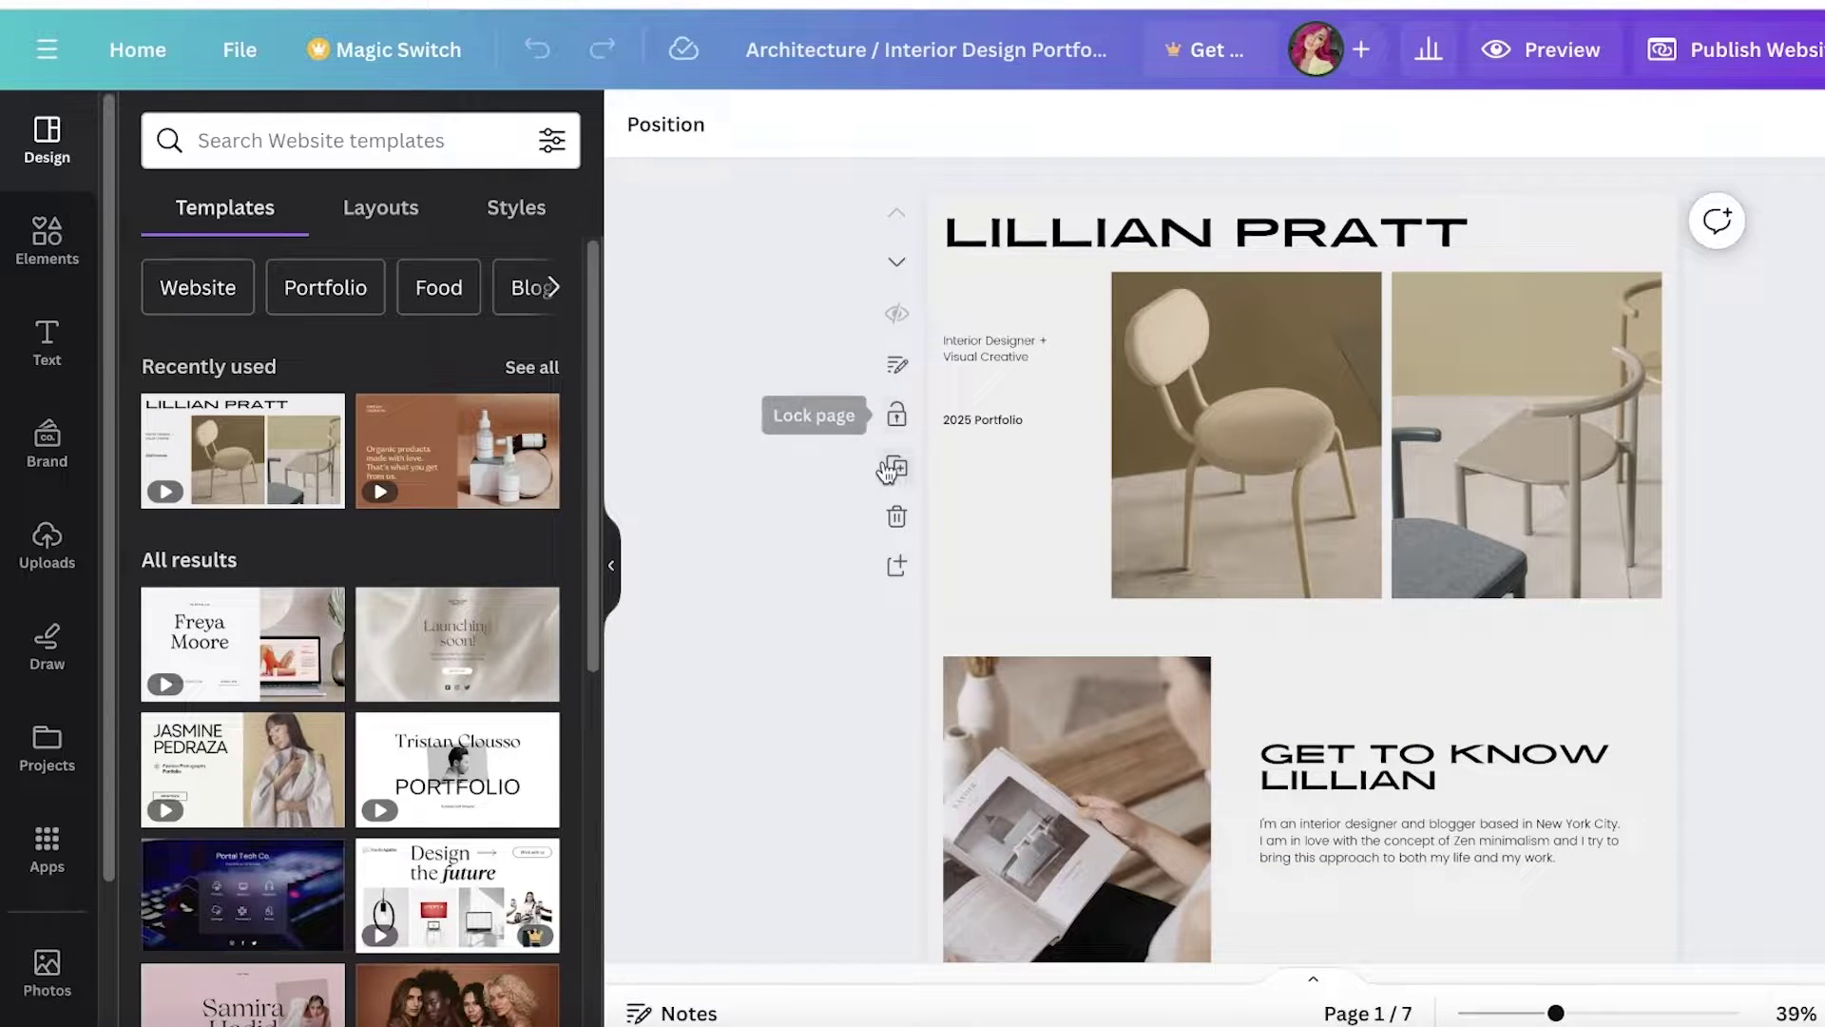
pyautogui.click(1524, 52)
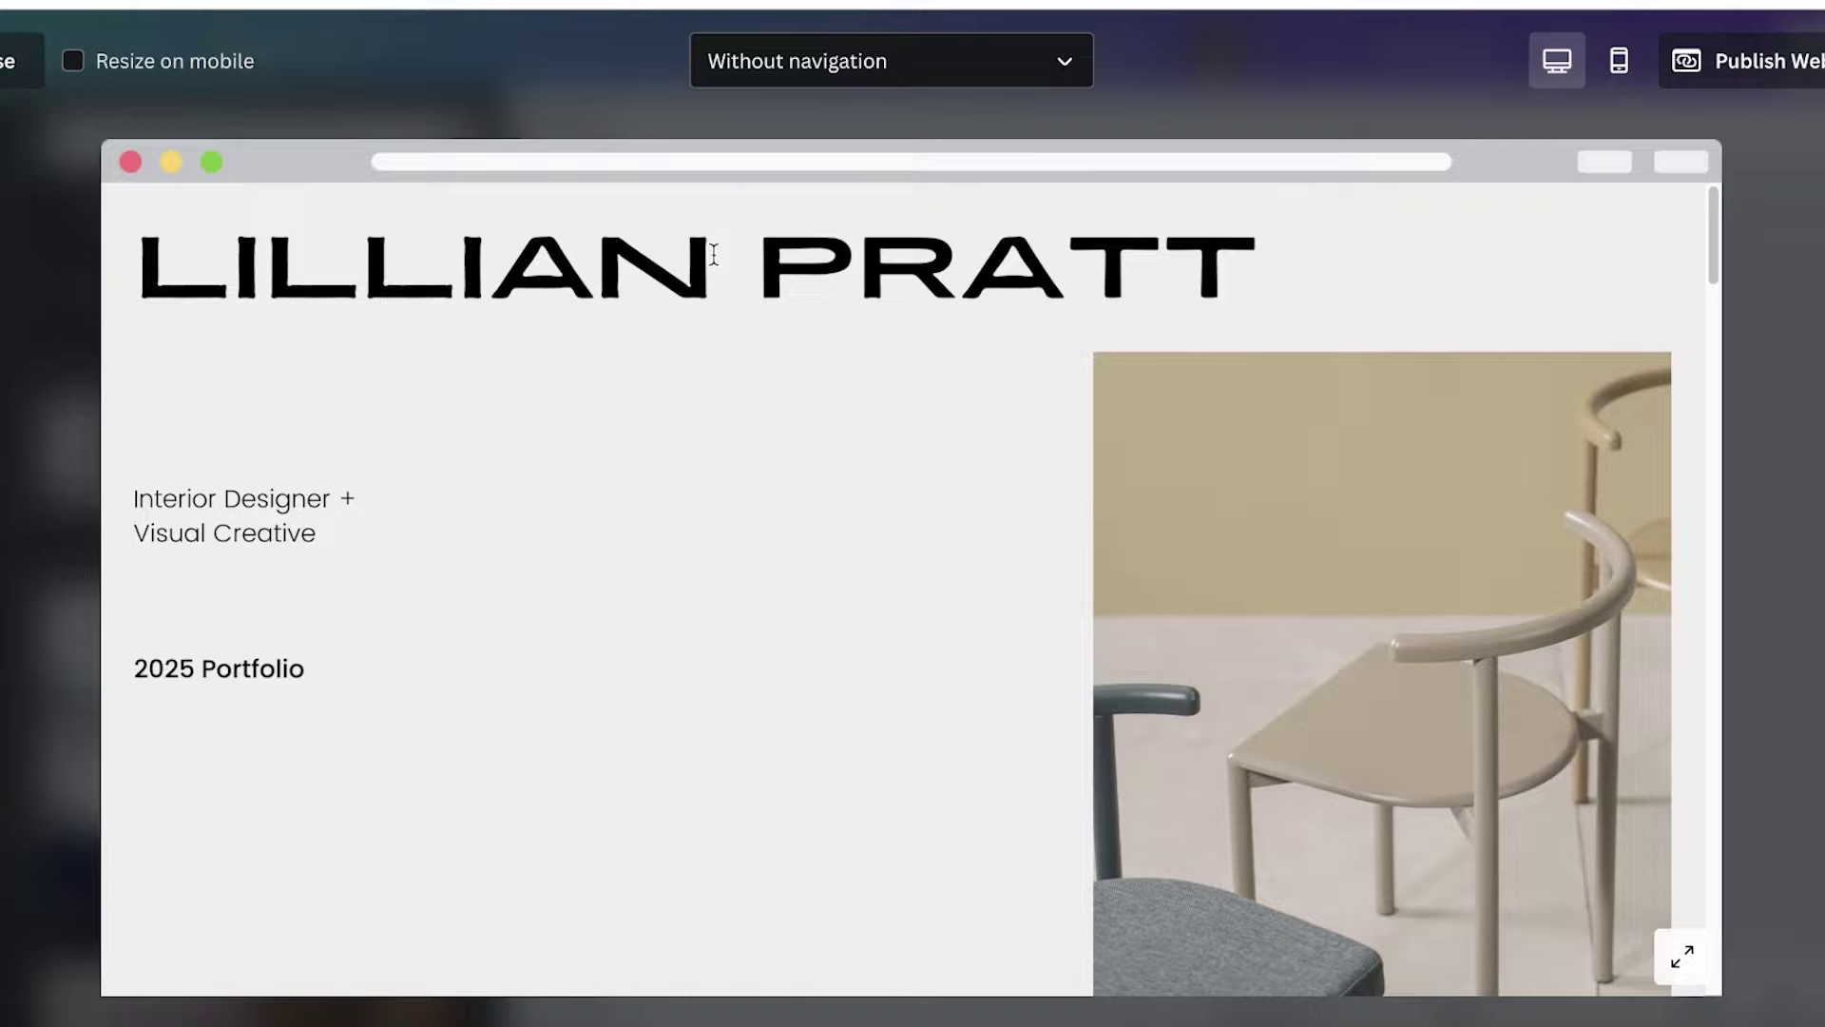
# Preview with navigation, jumping to the About, Background and Get in Touch sections
pyautogui.click(758, 77)
pyautogui.click(751, 190)
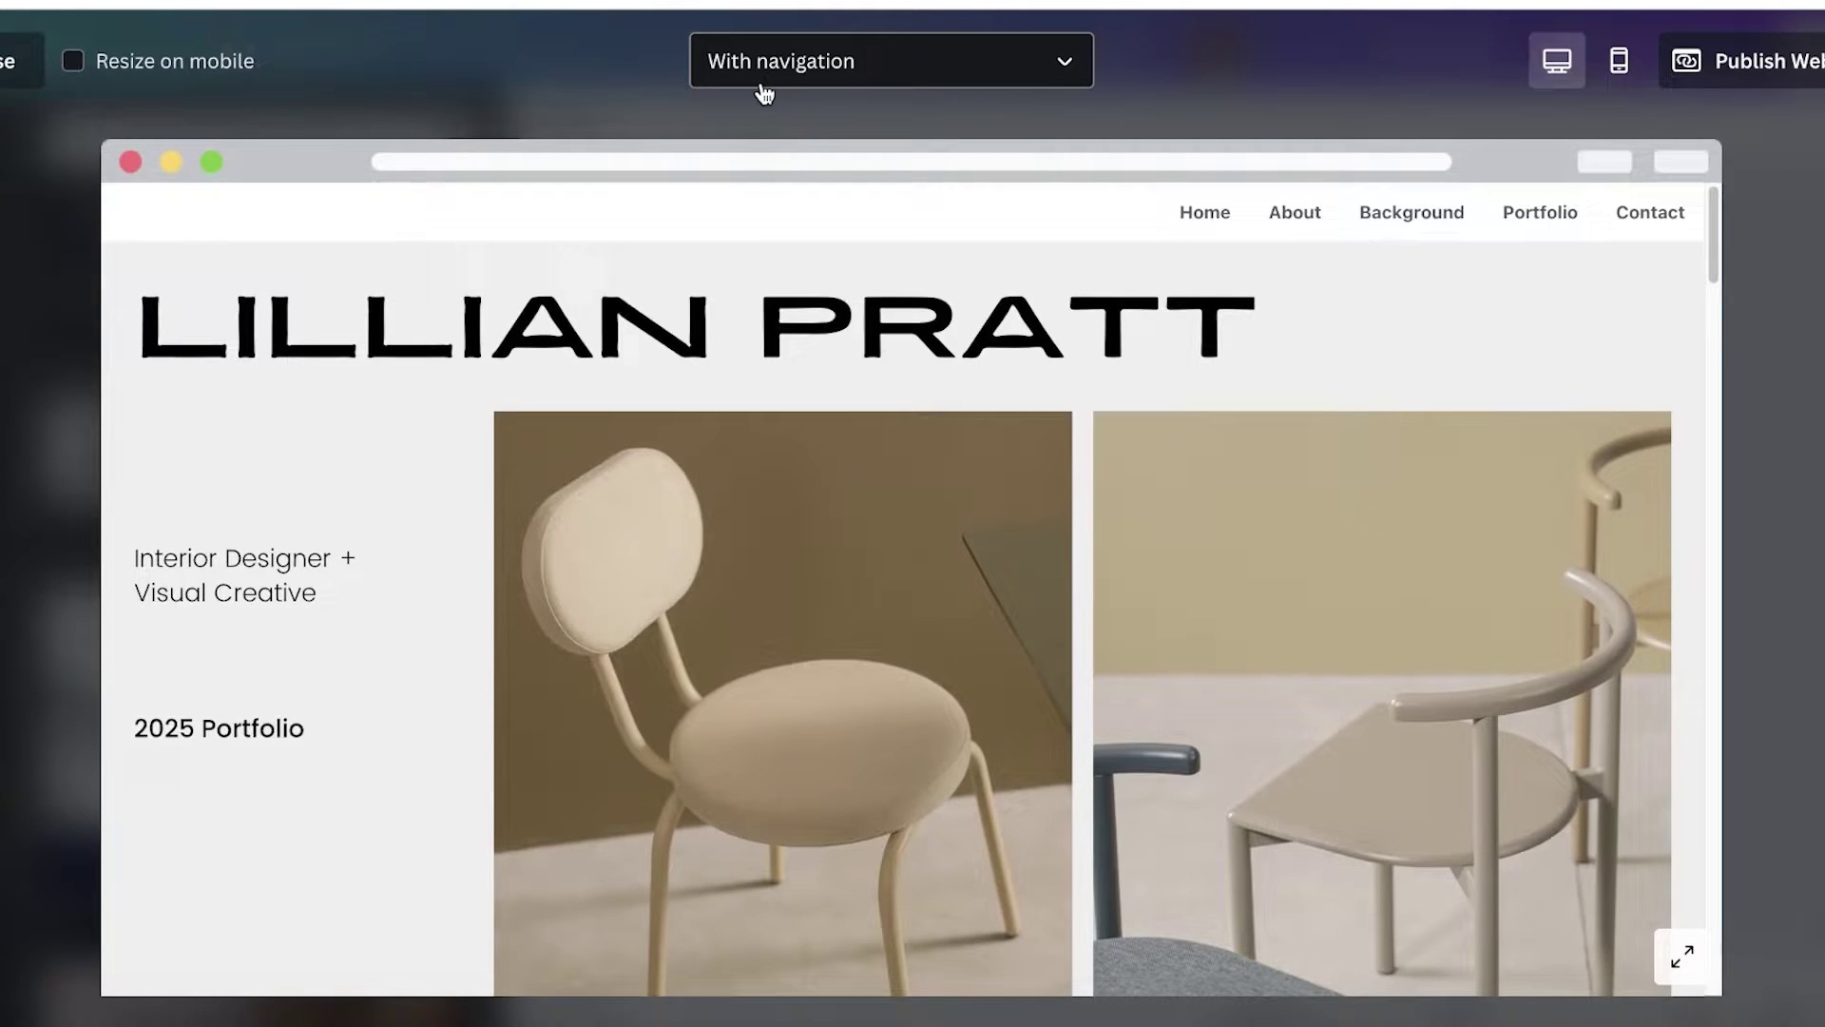
pyautogui.click(1321, 226)
pyautogui.click(1423, 215)
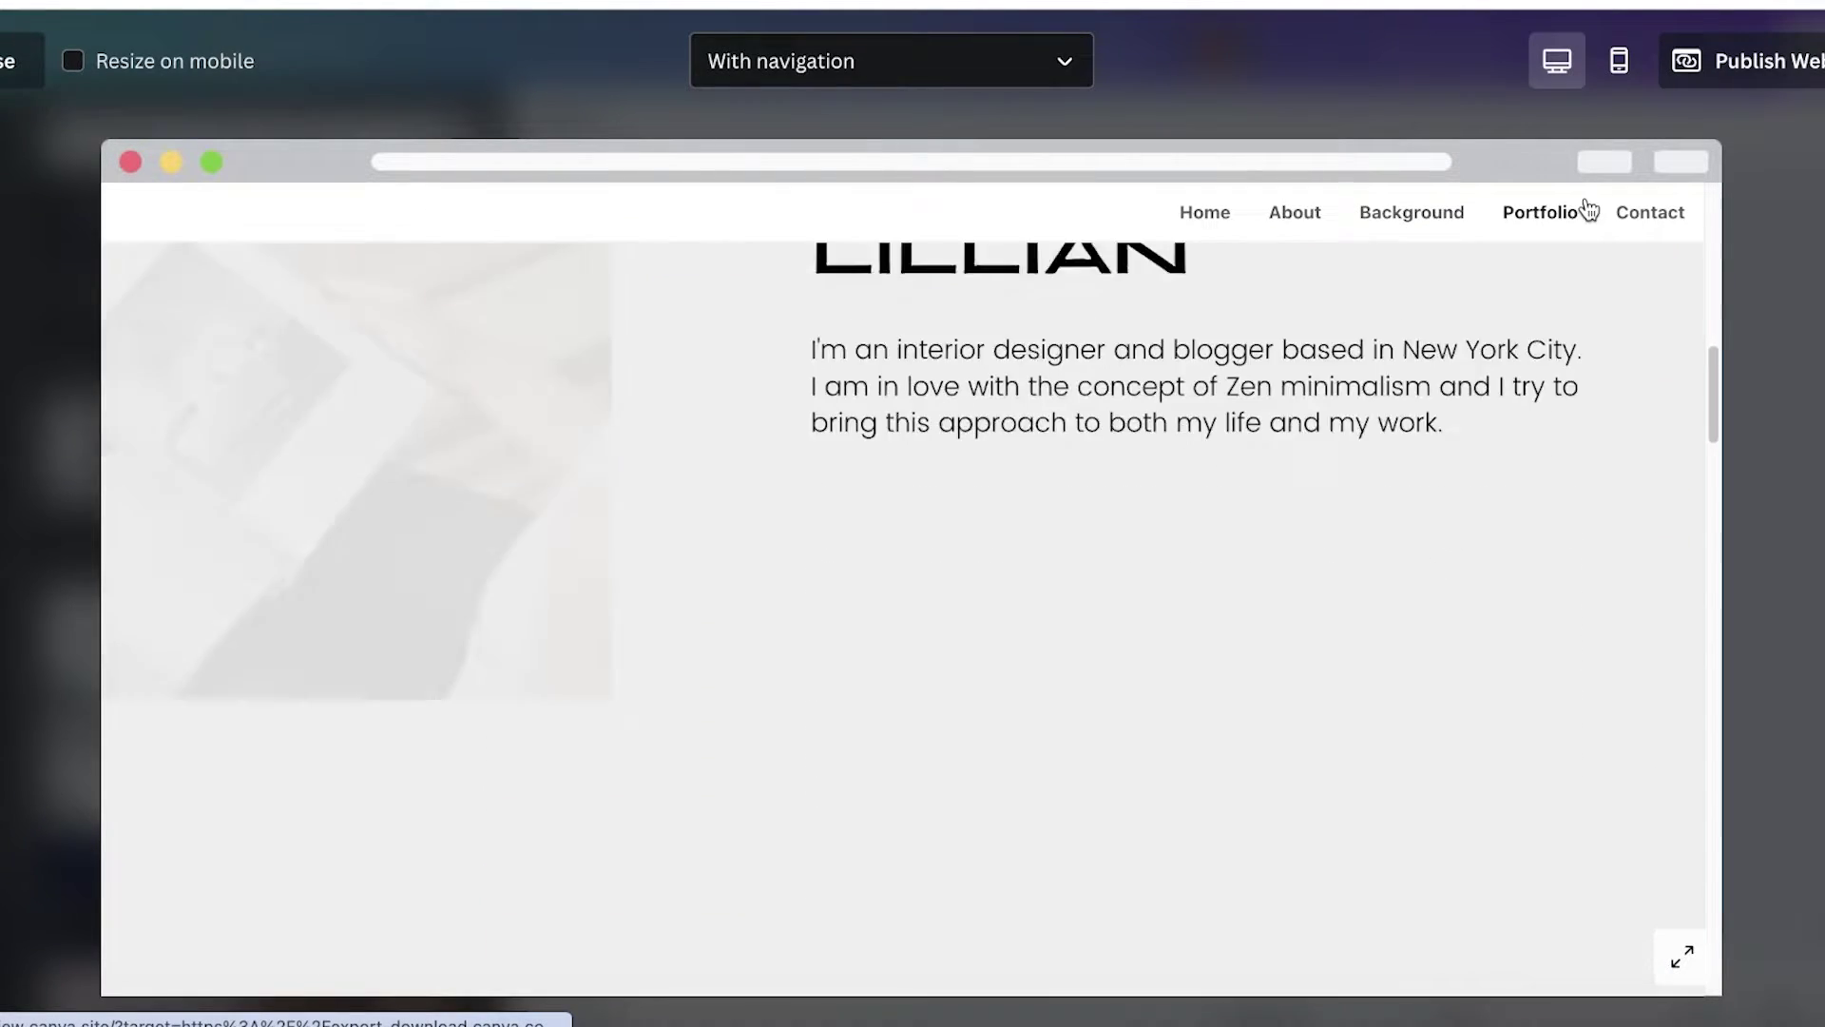
pyautogui.click(1639, 220)
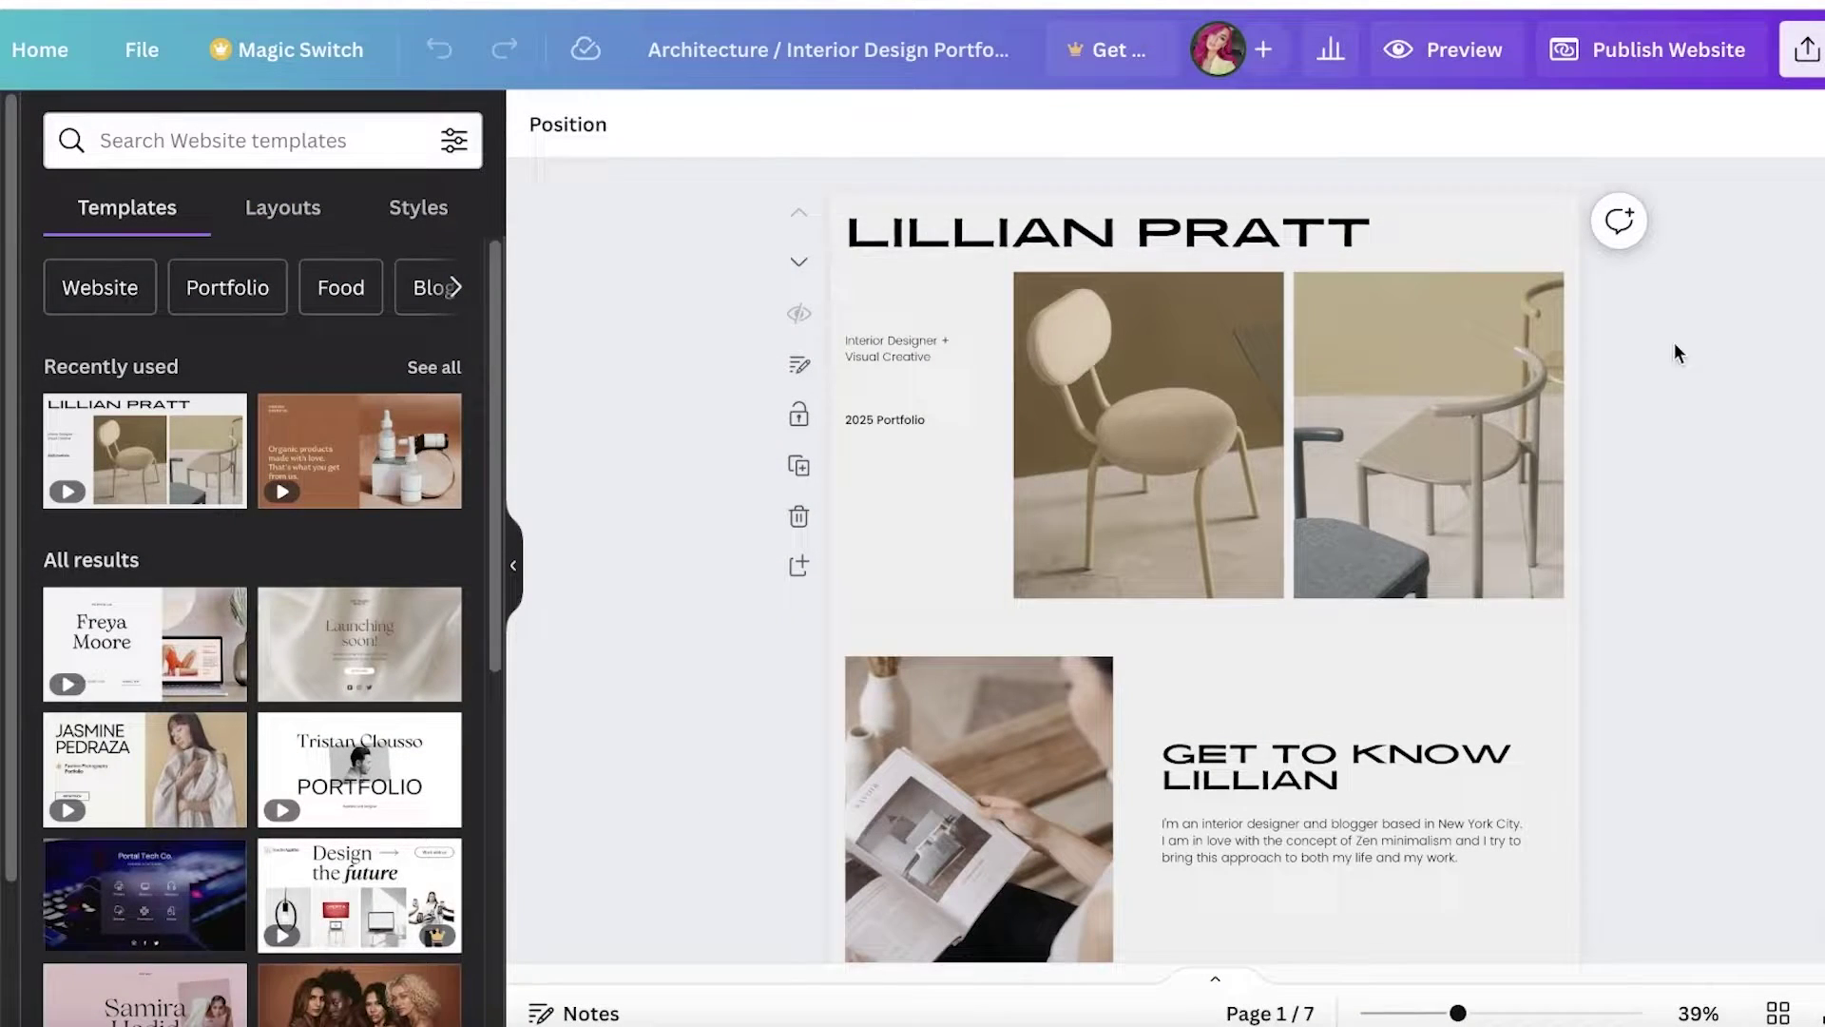
# Zoom in and retype the LILLIAN PRATT heading as JANE DOE
pyautogui.moveTo(1457, 1013); pyautogui.dragTo(1483, 1014)
pyautogui.scroll(3, 1802, 722)
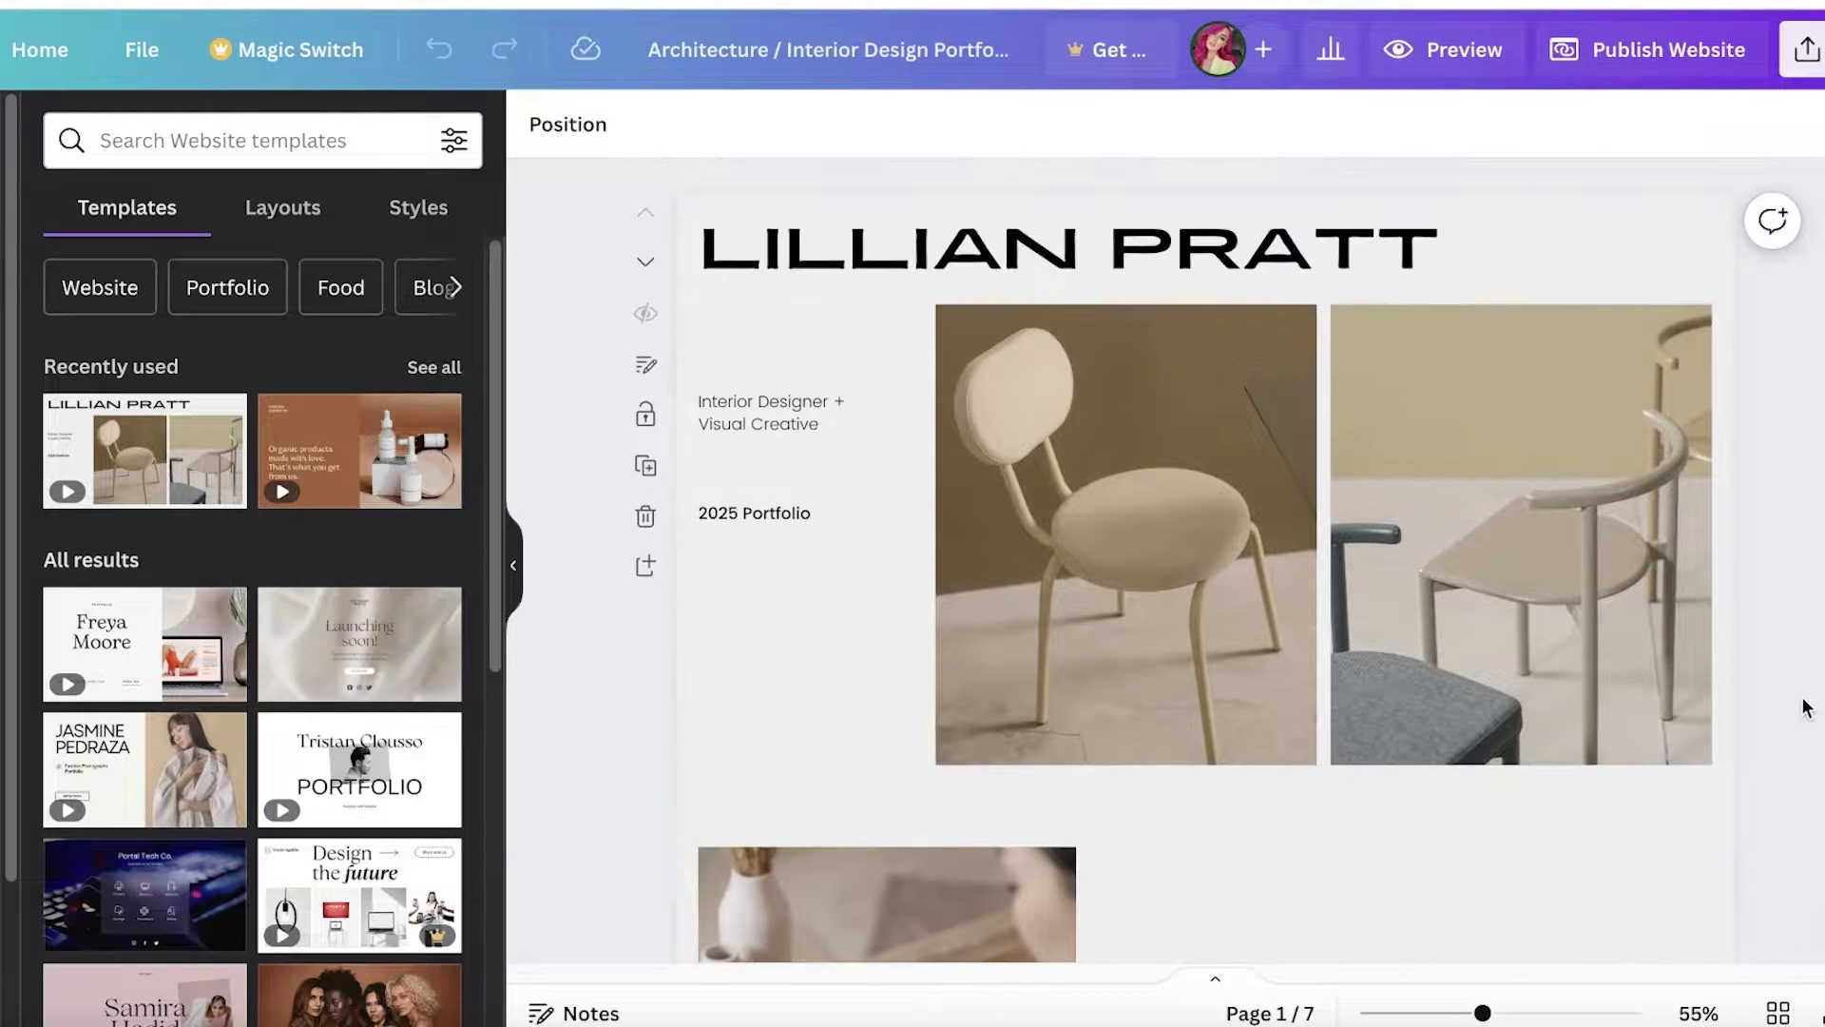
pyautogui.doubleClick(1148, 239)
pyautogui.write('JANE DOE')
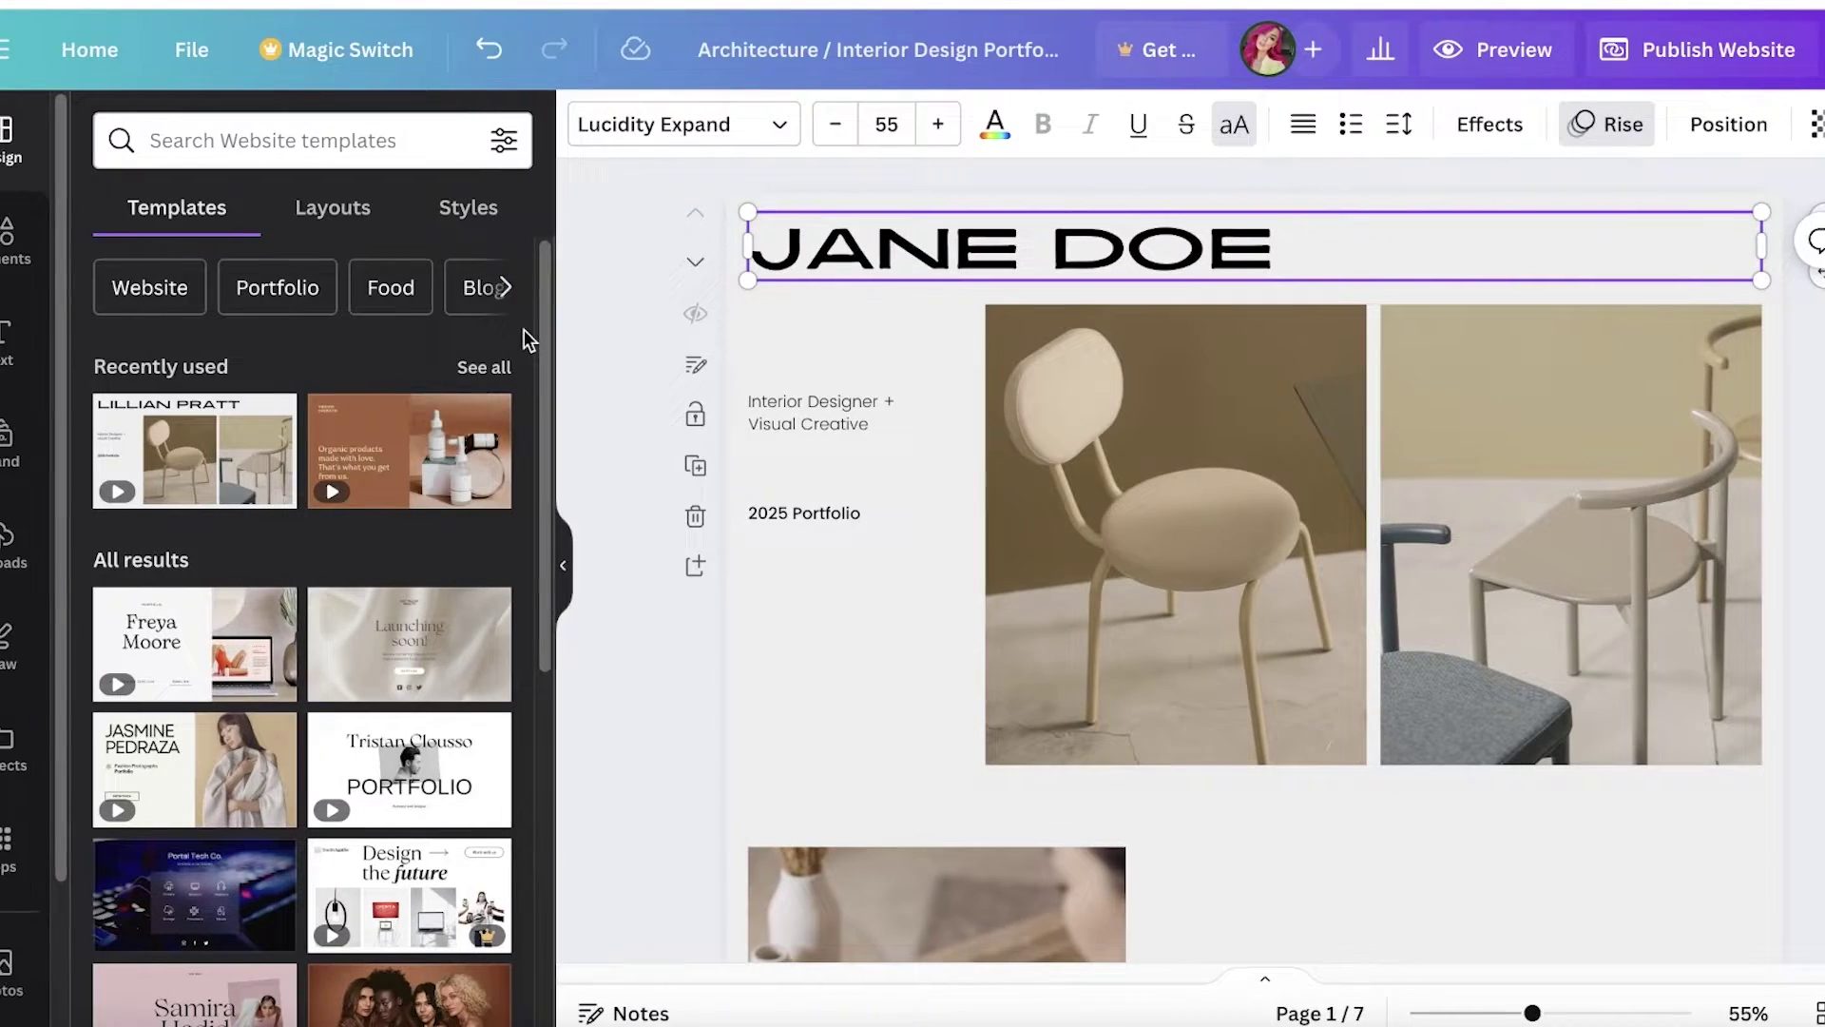
pyautogui.click(960, 255)
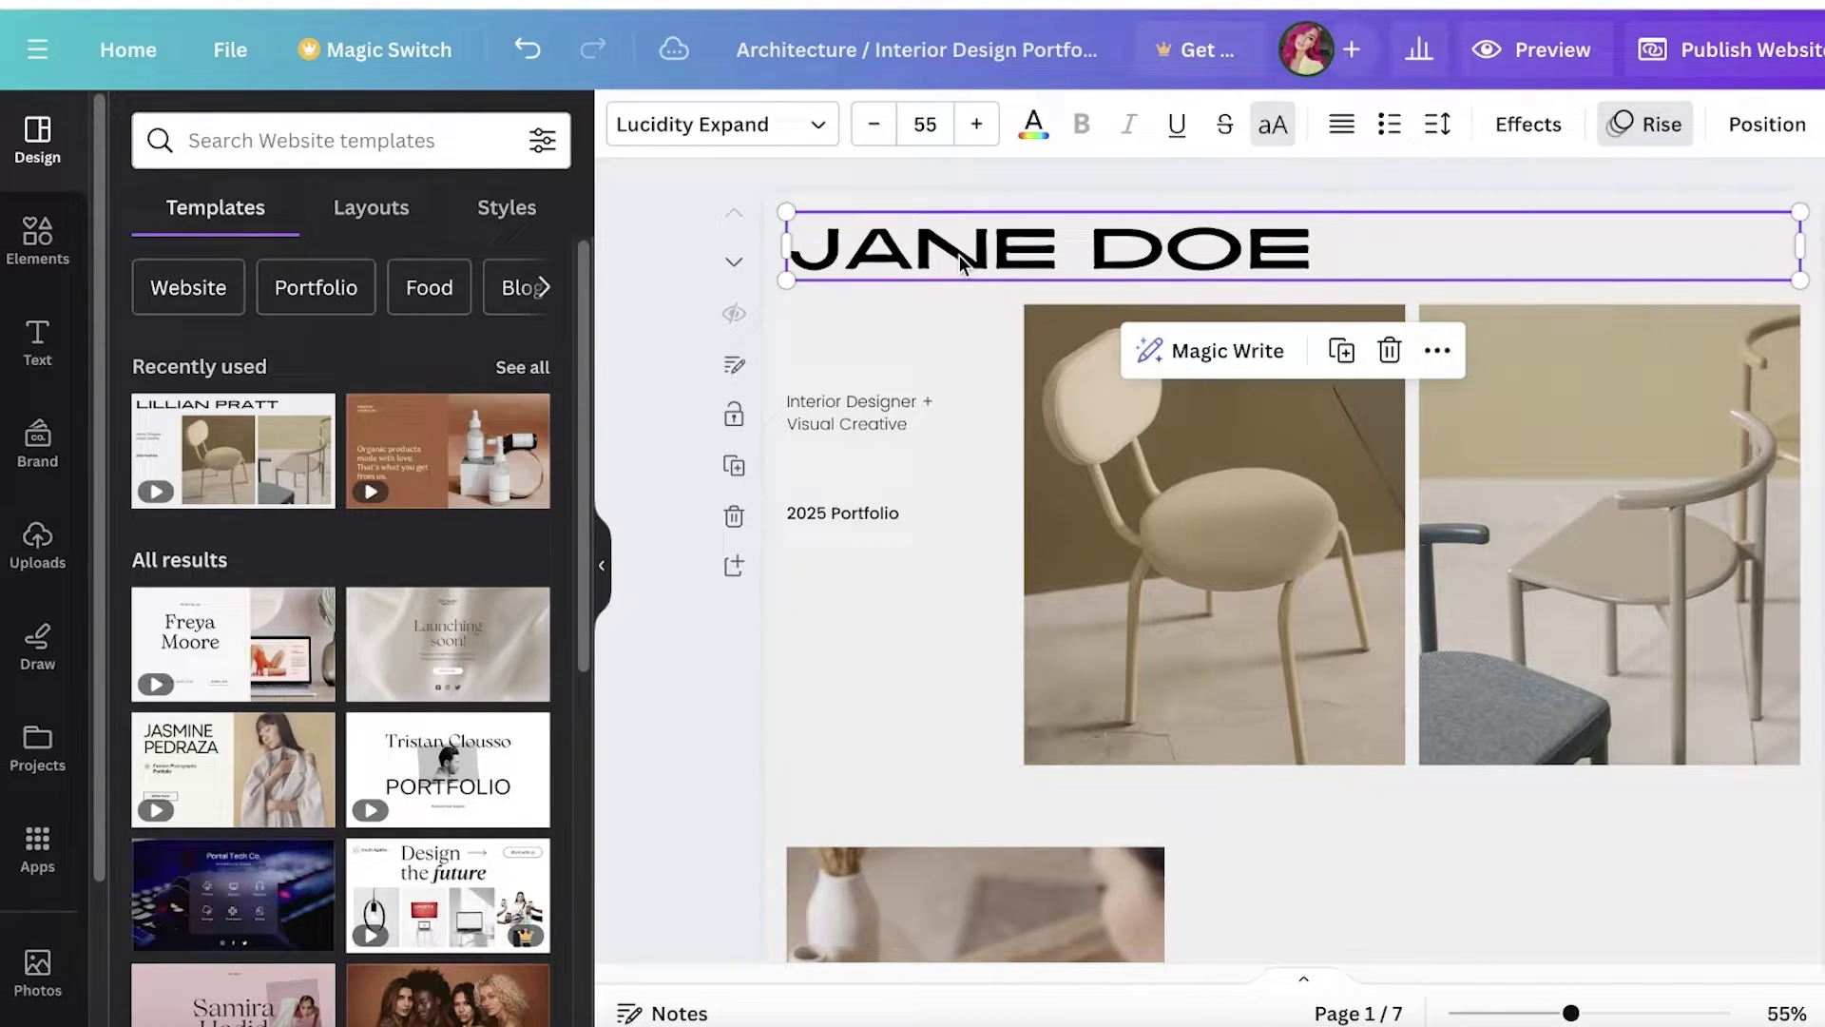
# Remove the Rise animation from the JANE DOE heading
pyautogui.click(1658, 138)
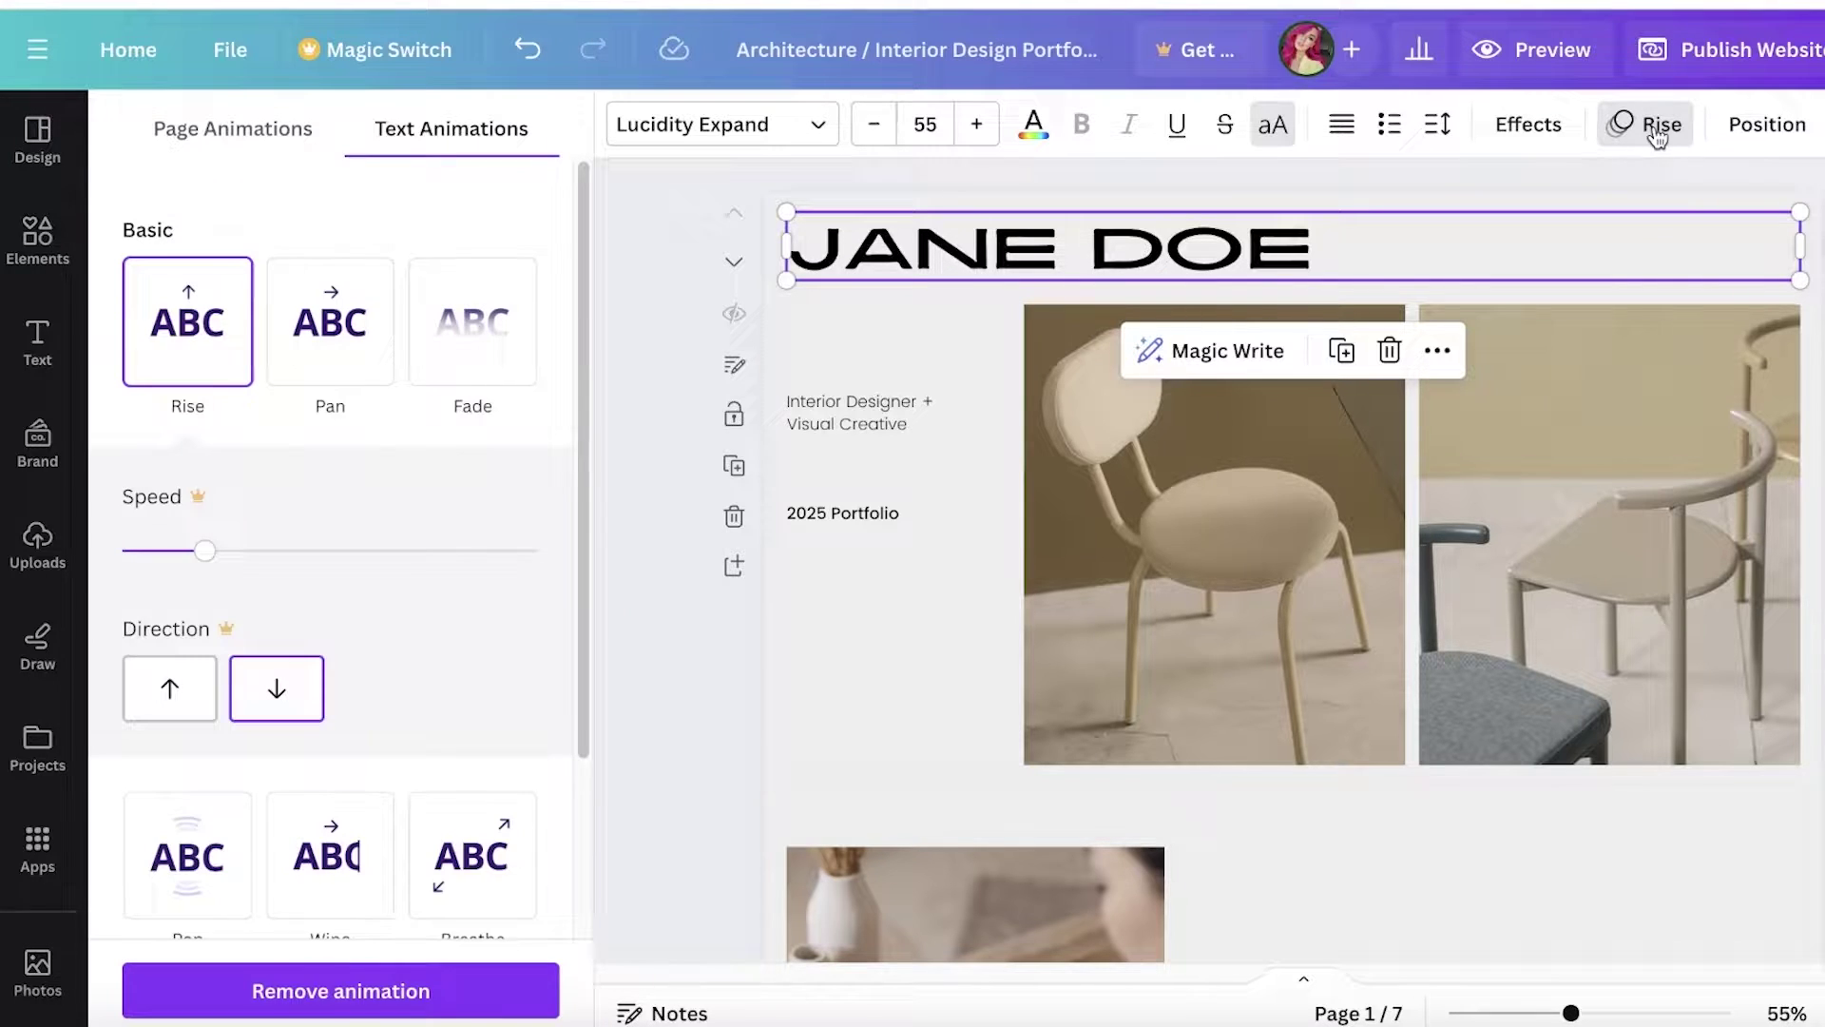
pyautogui.scroll(-2, 369, 302)
pyautogui.scroll(-2, 369, 302)
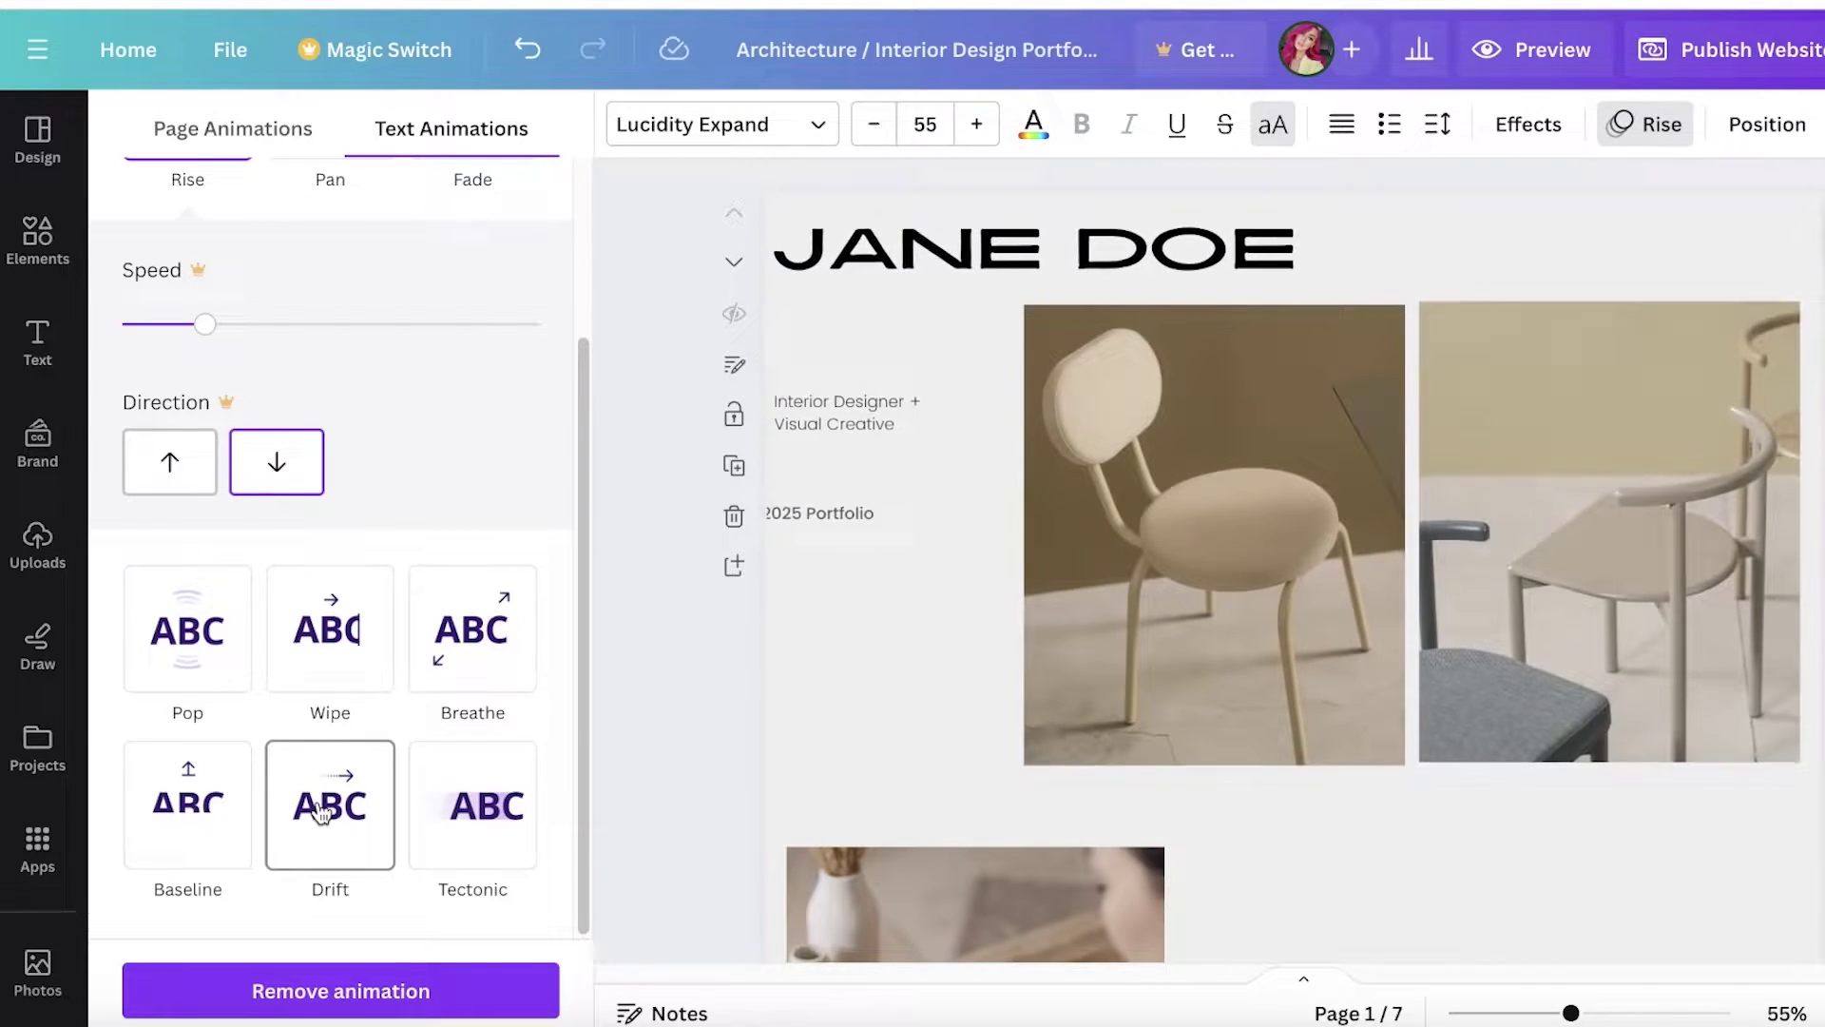
pyautogui.scroll(3, 415, 452)
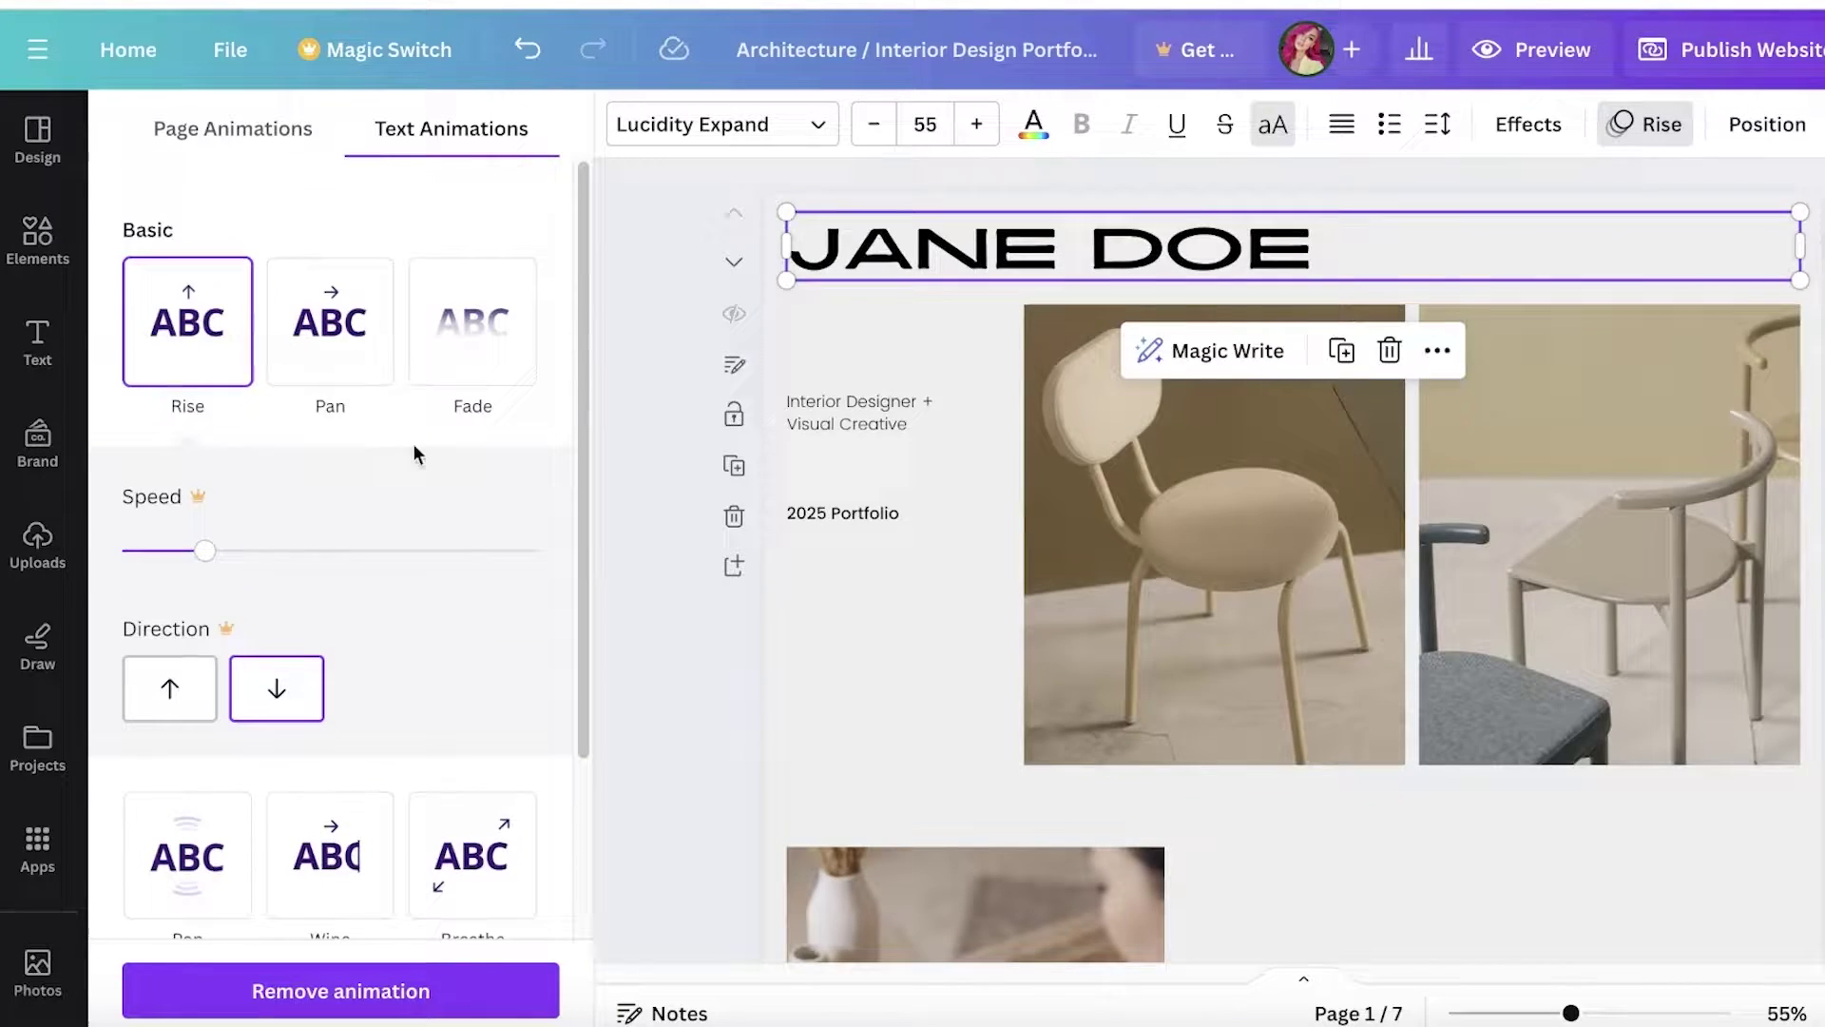
pyautogui.scroll(-3, 314, 608)
pyautogui.click(269, 990)
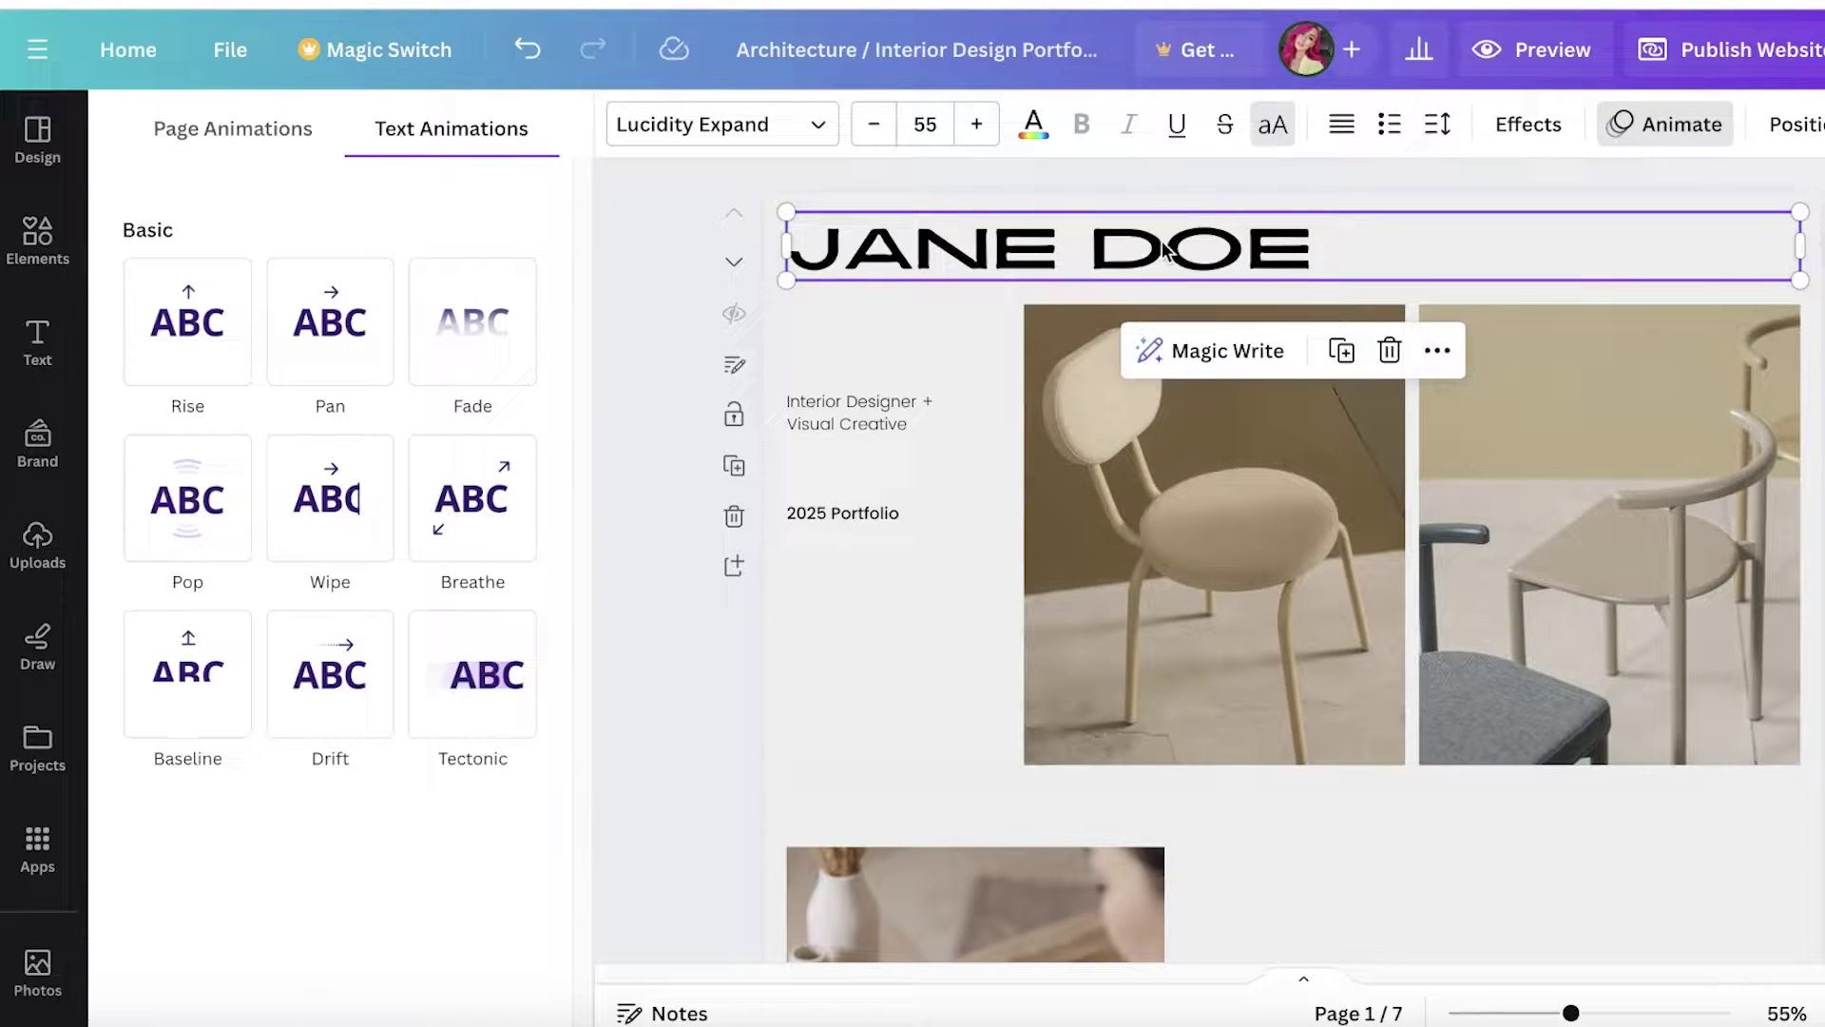
# Select the whole first page and remove all of its animations
pyautogui.click(1121, 231)
pyautogui.click(1725, 385)
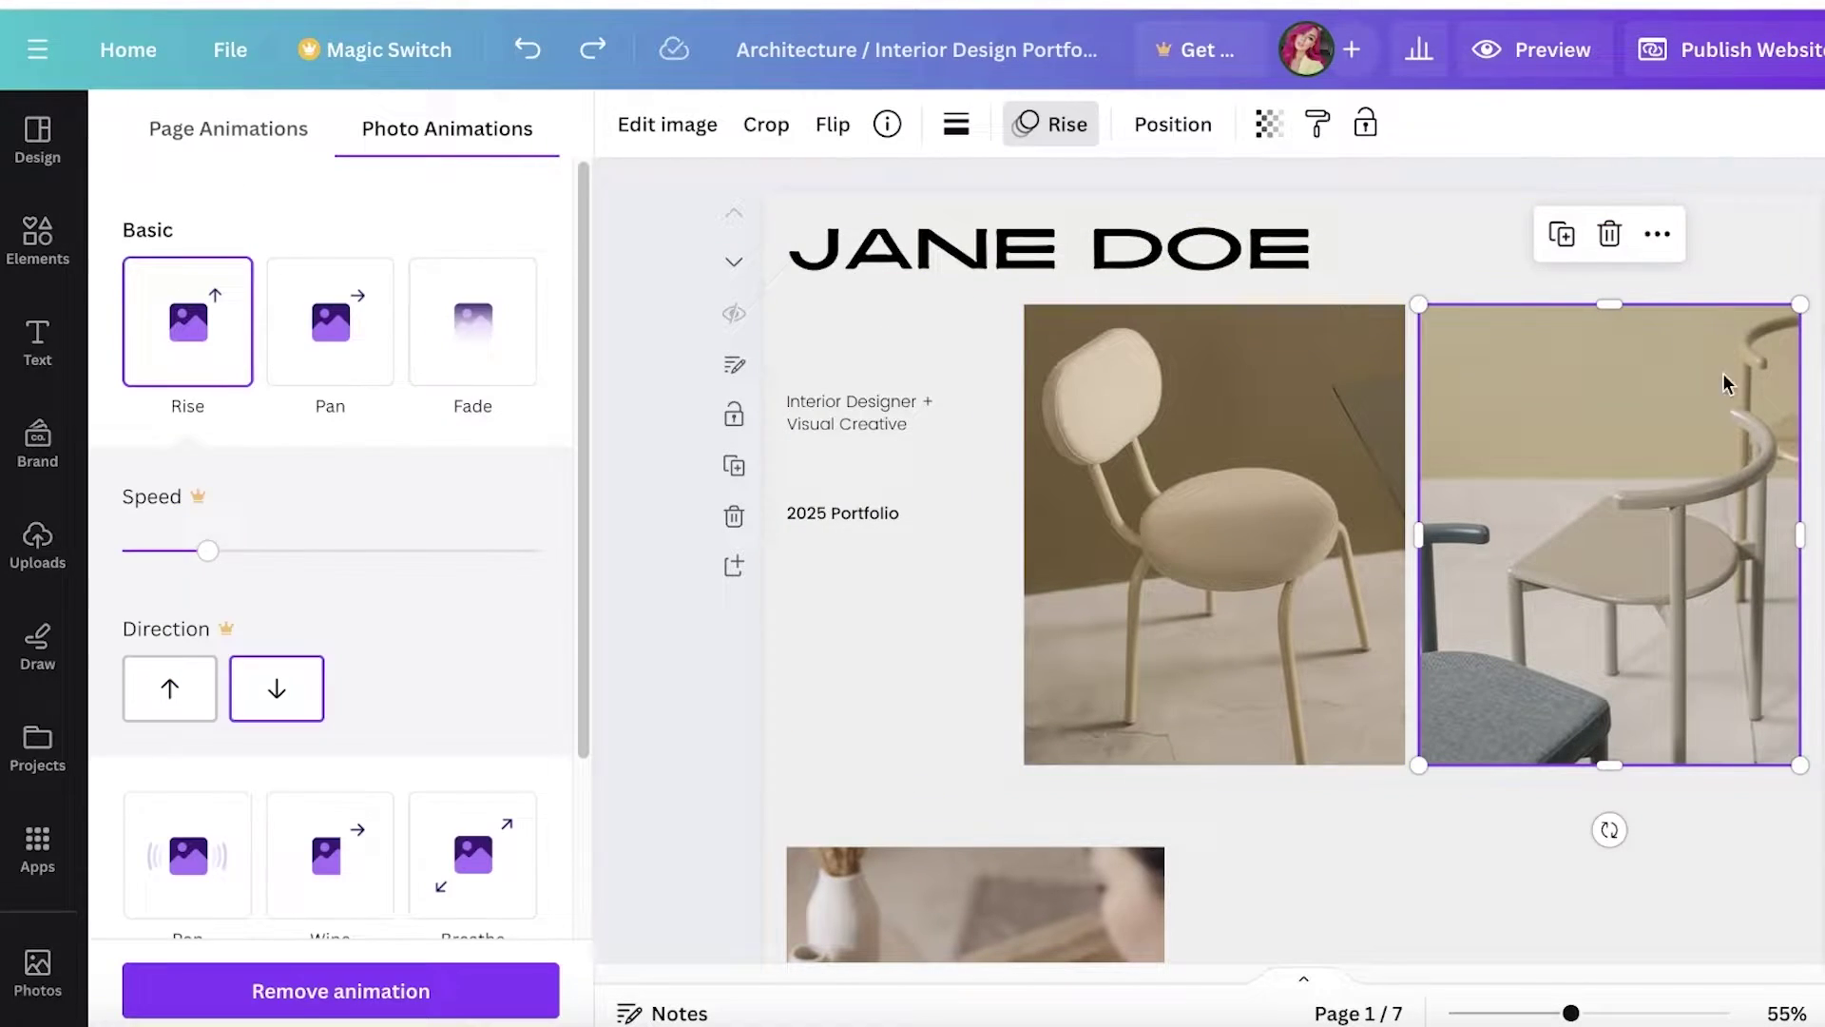
pyautogui.click(1816, 218)
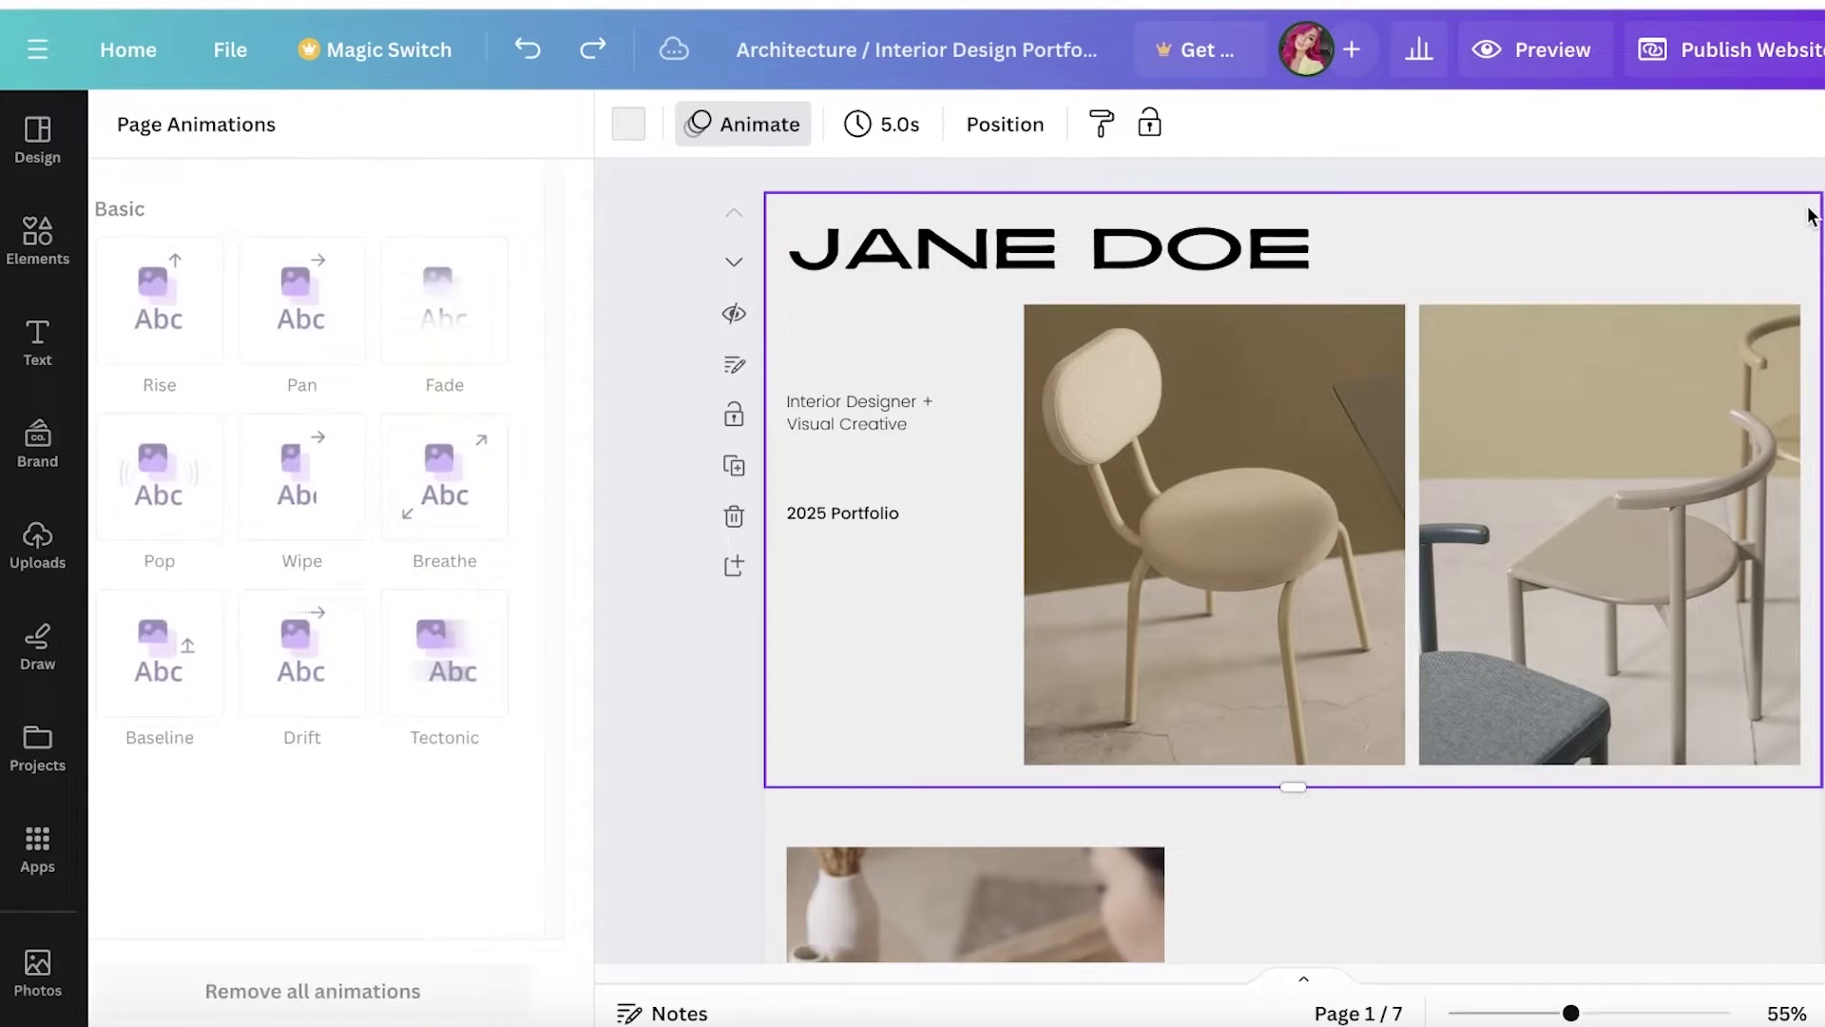
pyautogui.click(361, 989)
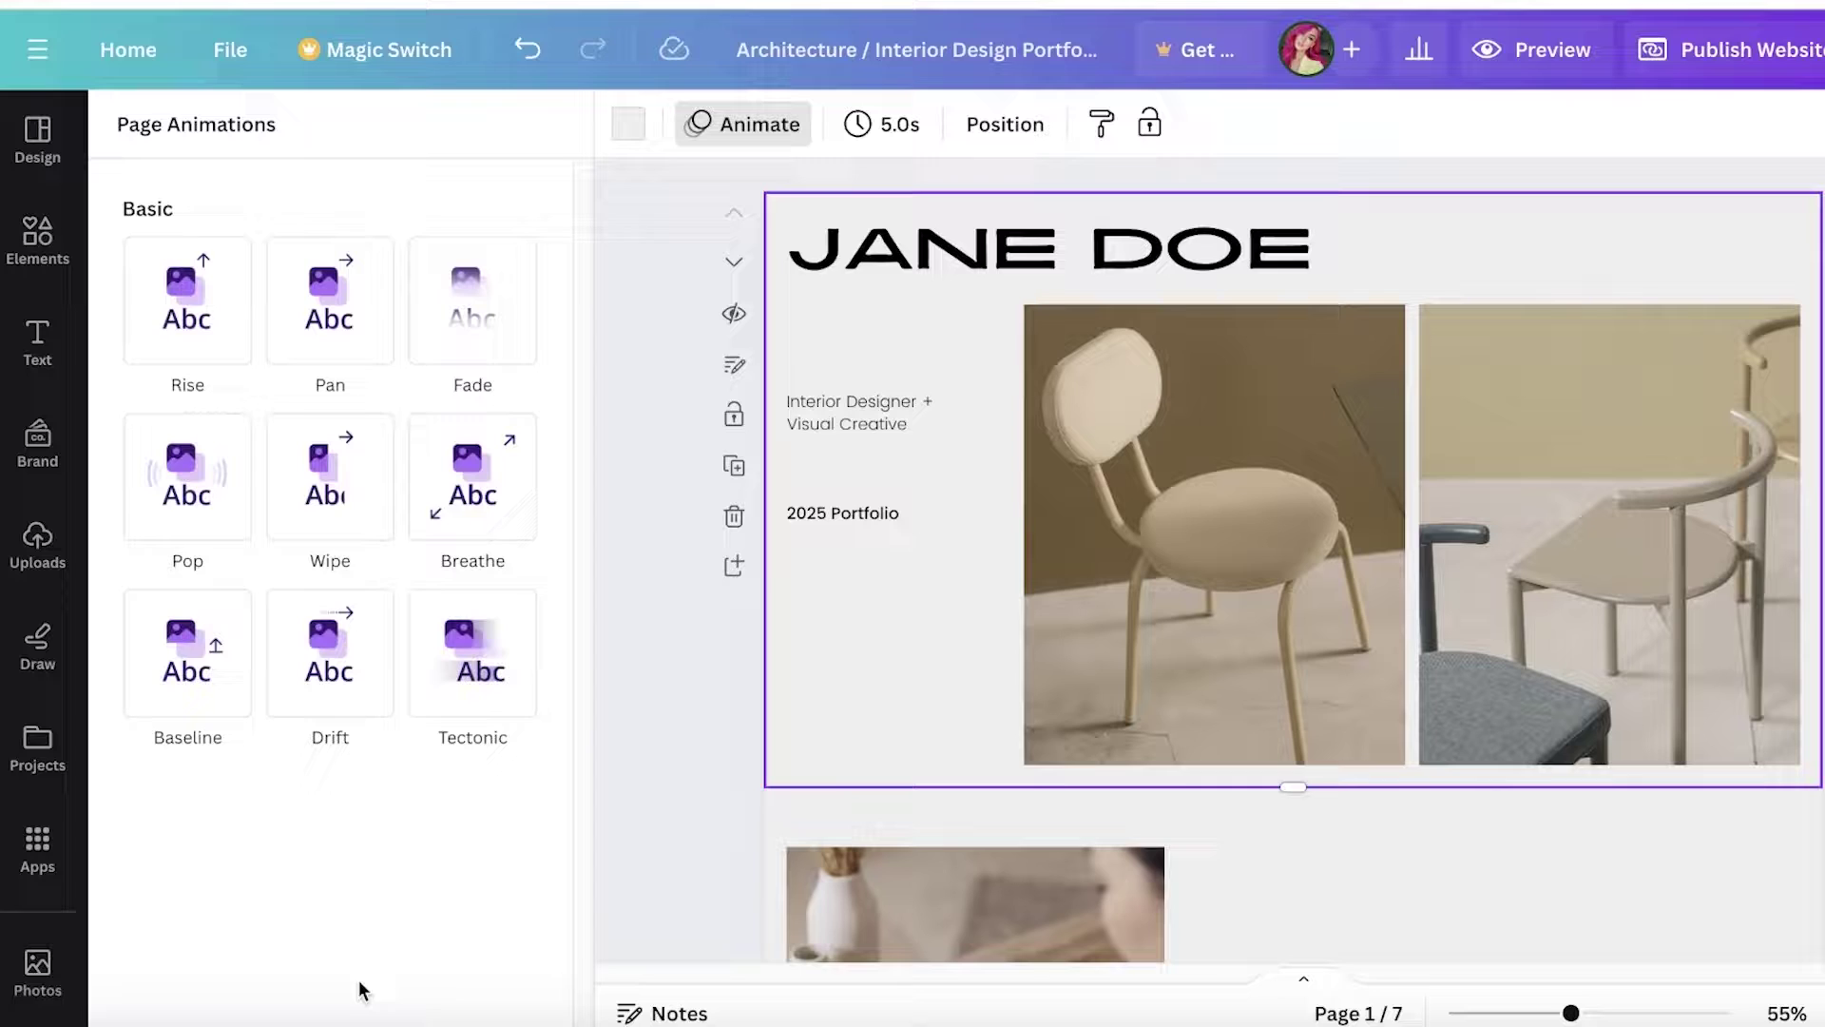
pyautogui.click(1702, 247)
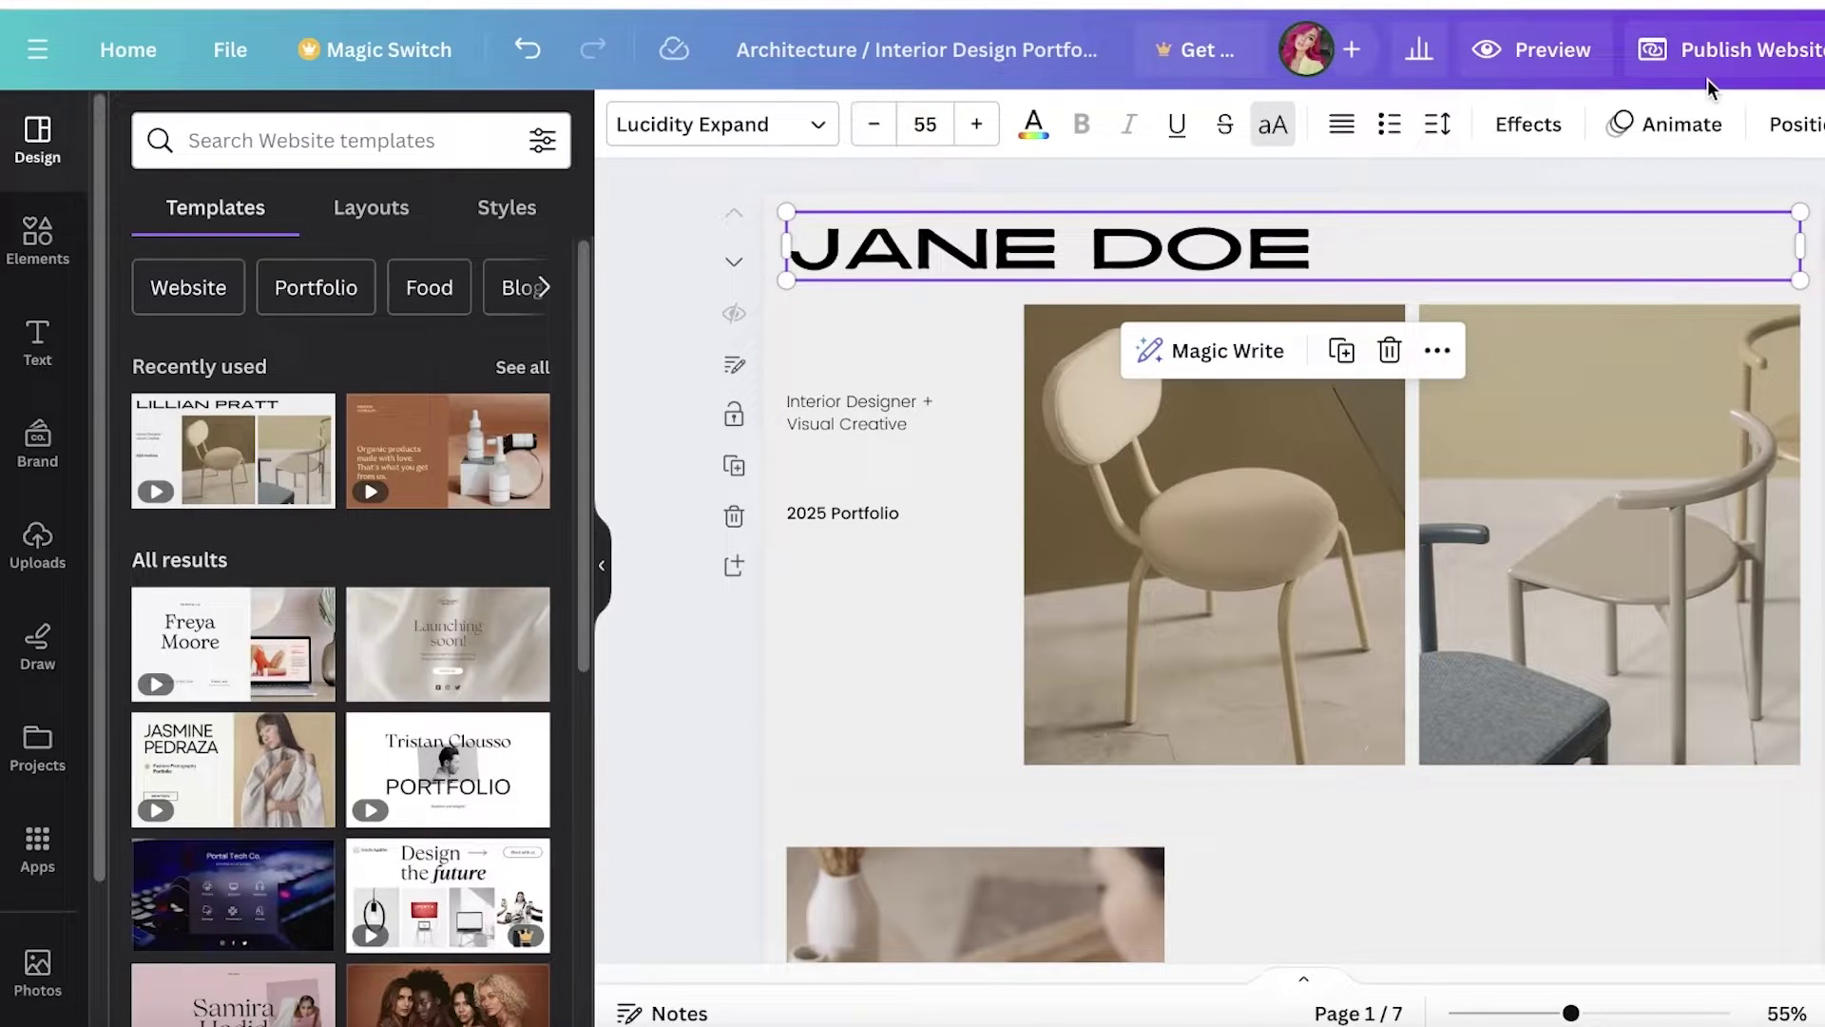
# Animate the JANE DOE heading with Fade and both small subtitle texts with Baseline
pyautogui.click(1671, 126)
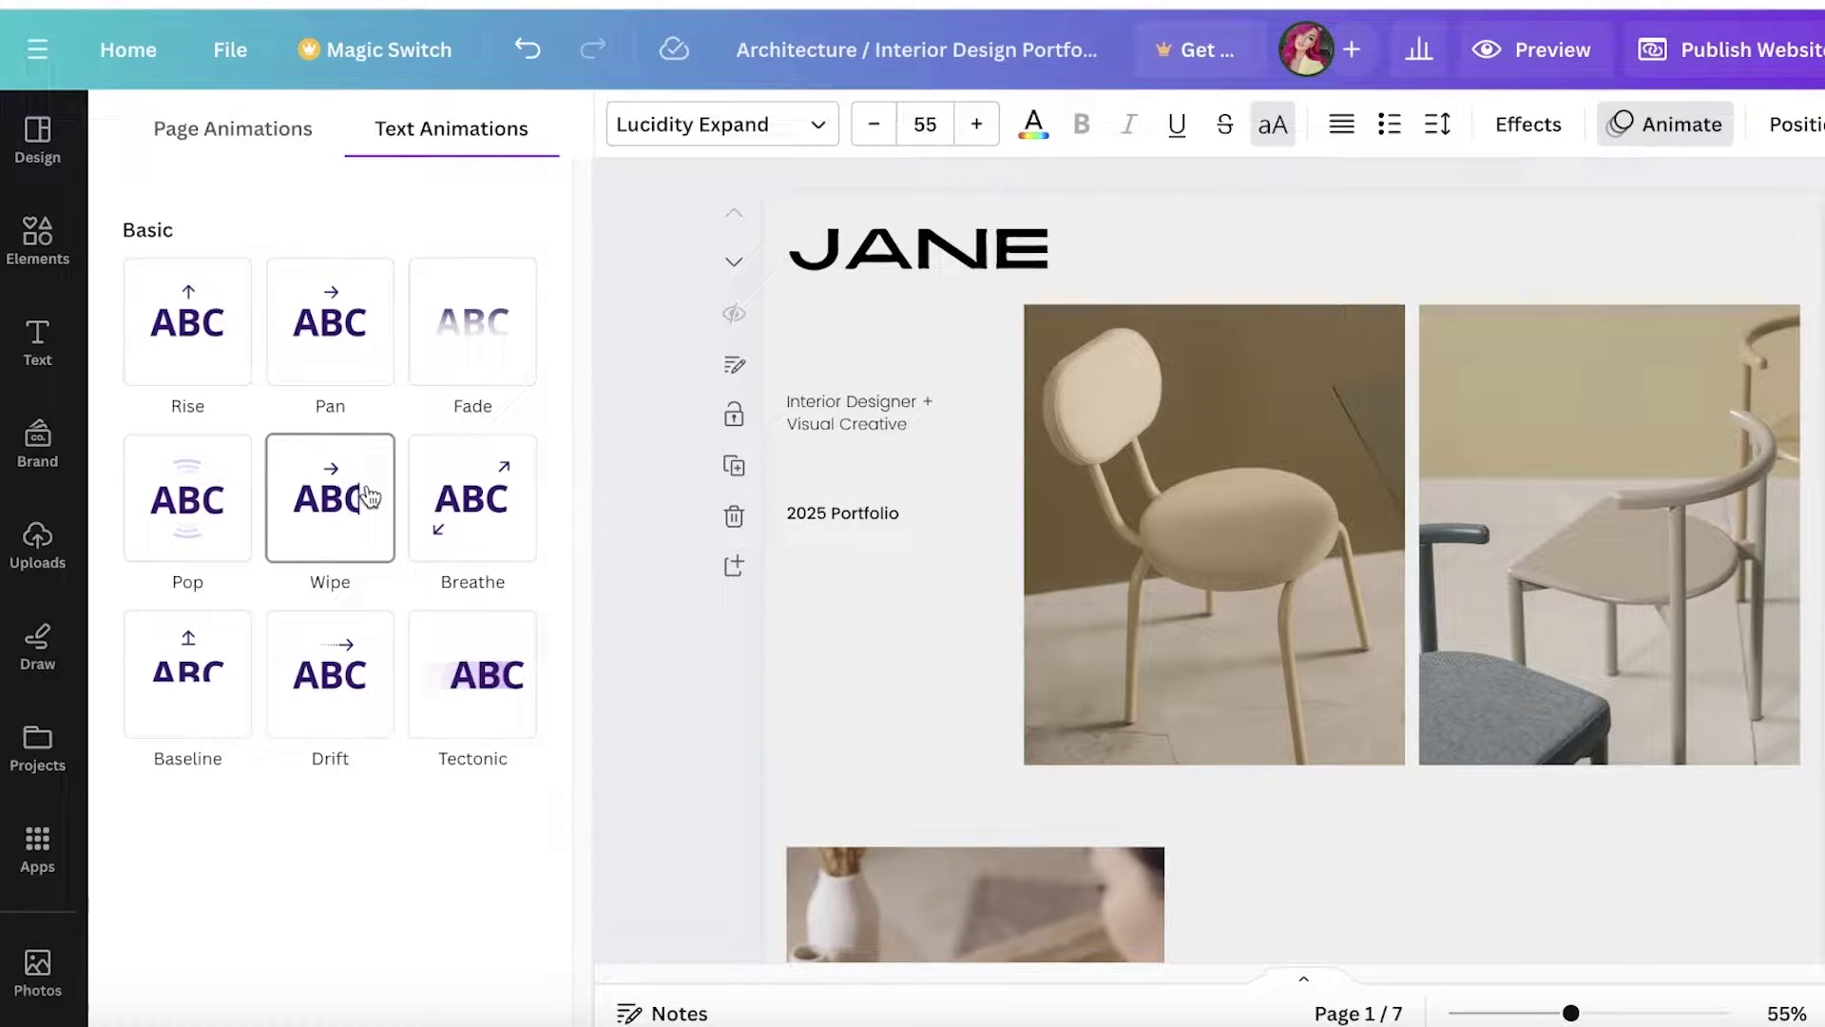
pyautogui.click(473, 321)
pyautogui.click(873, 404)
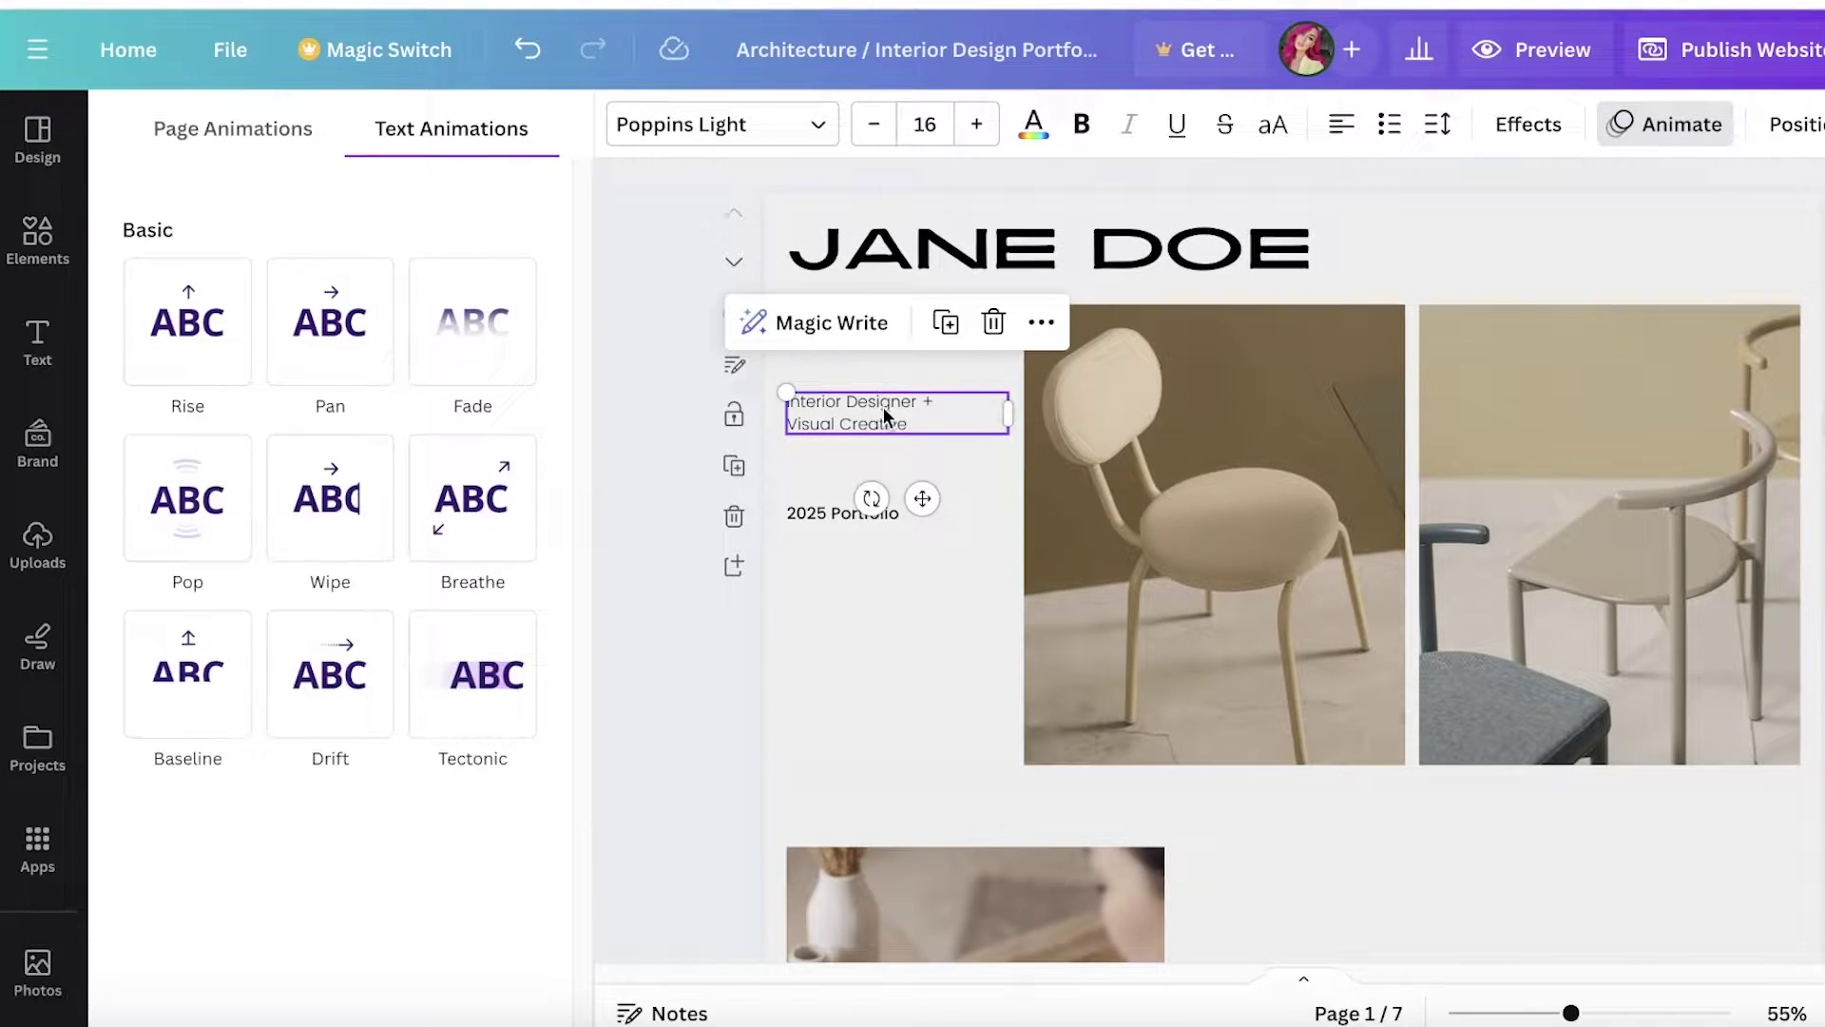
pyautogui.moveTo(883, 618); pyautogui.dragTo(869, 396)
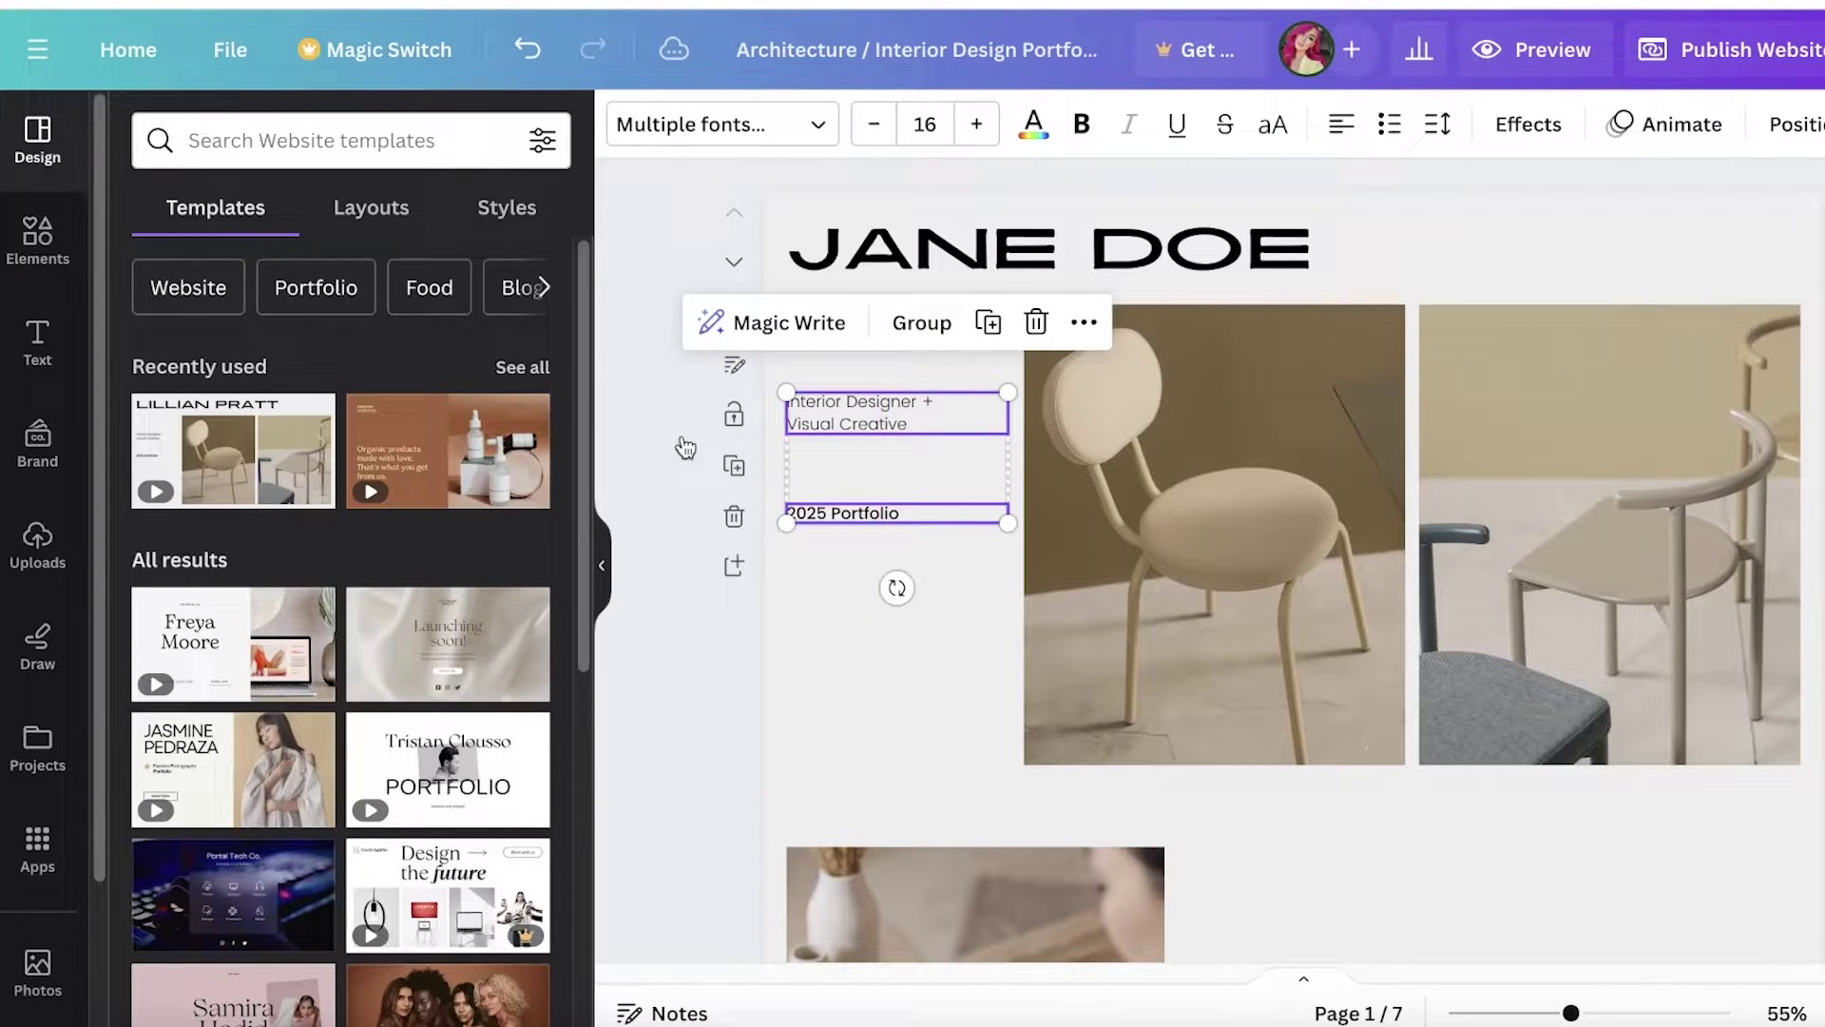
pyautogui.click(1666, 124)
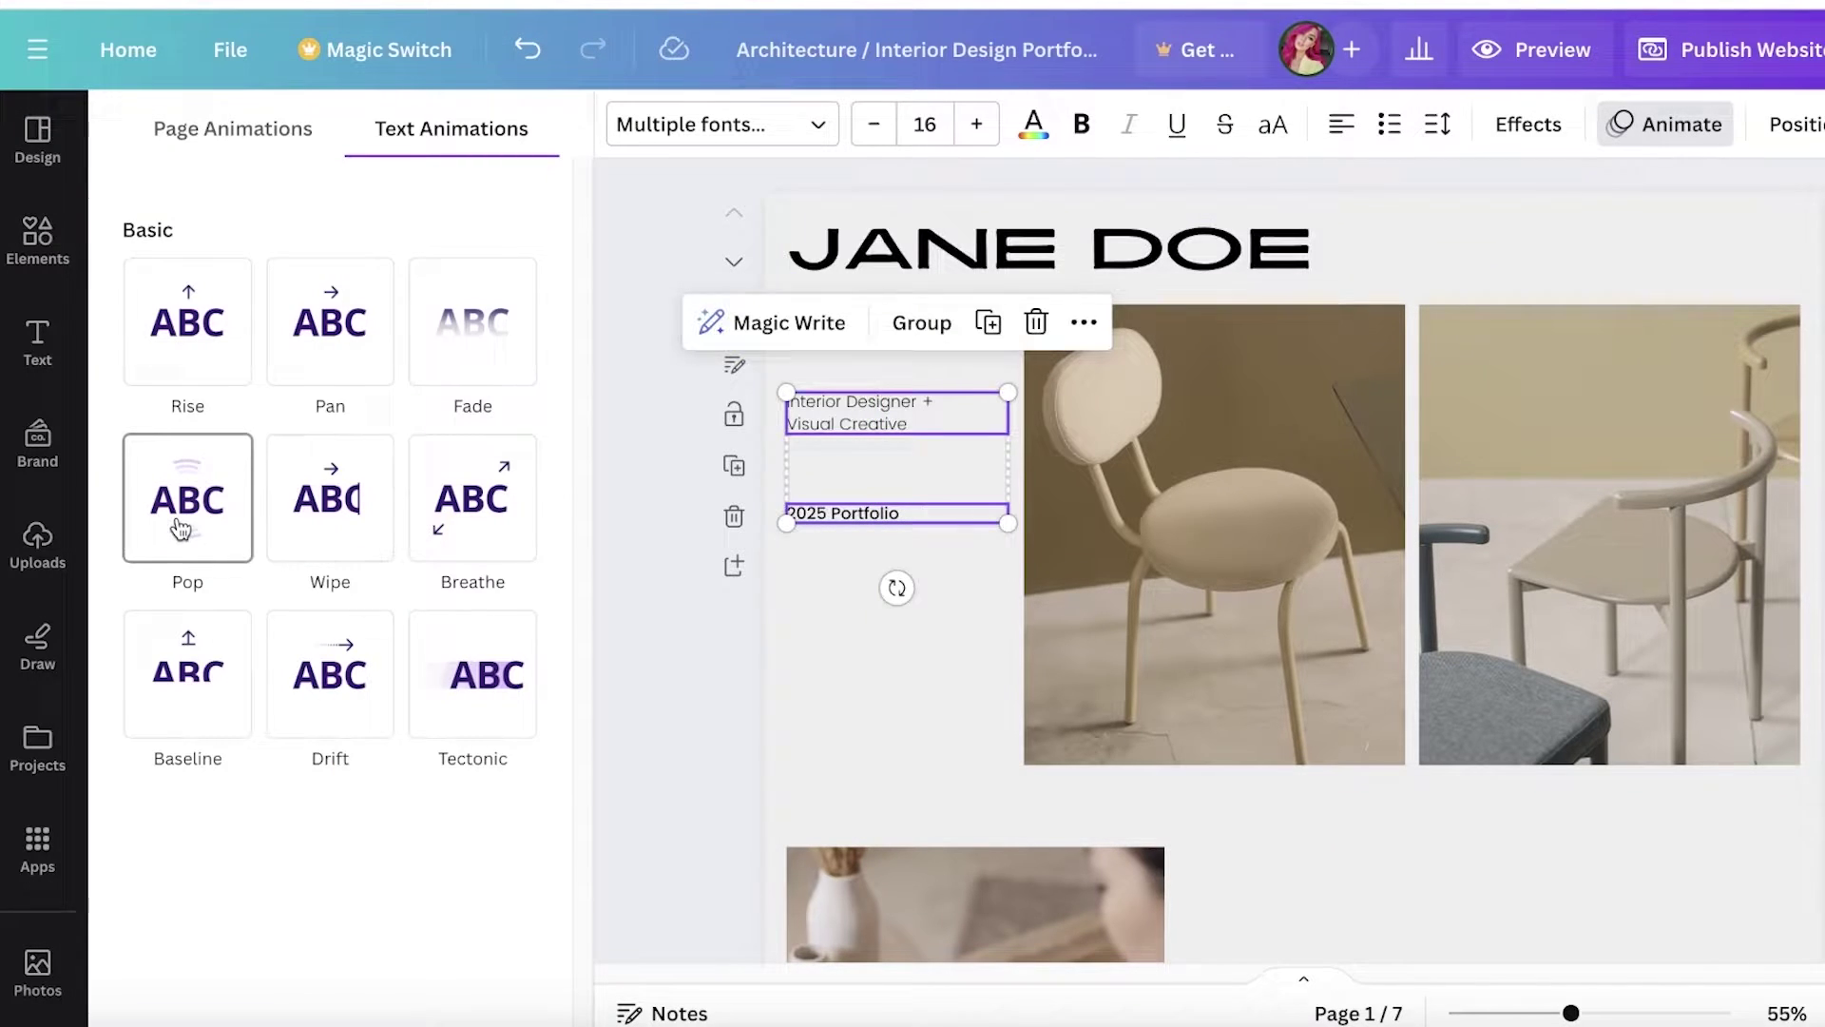
pyautogui.click(184, 709)
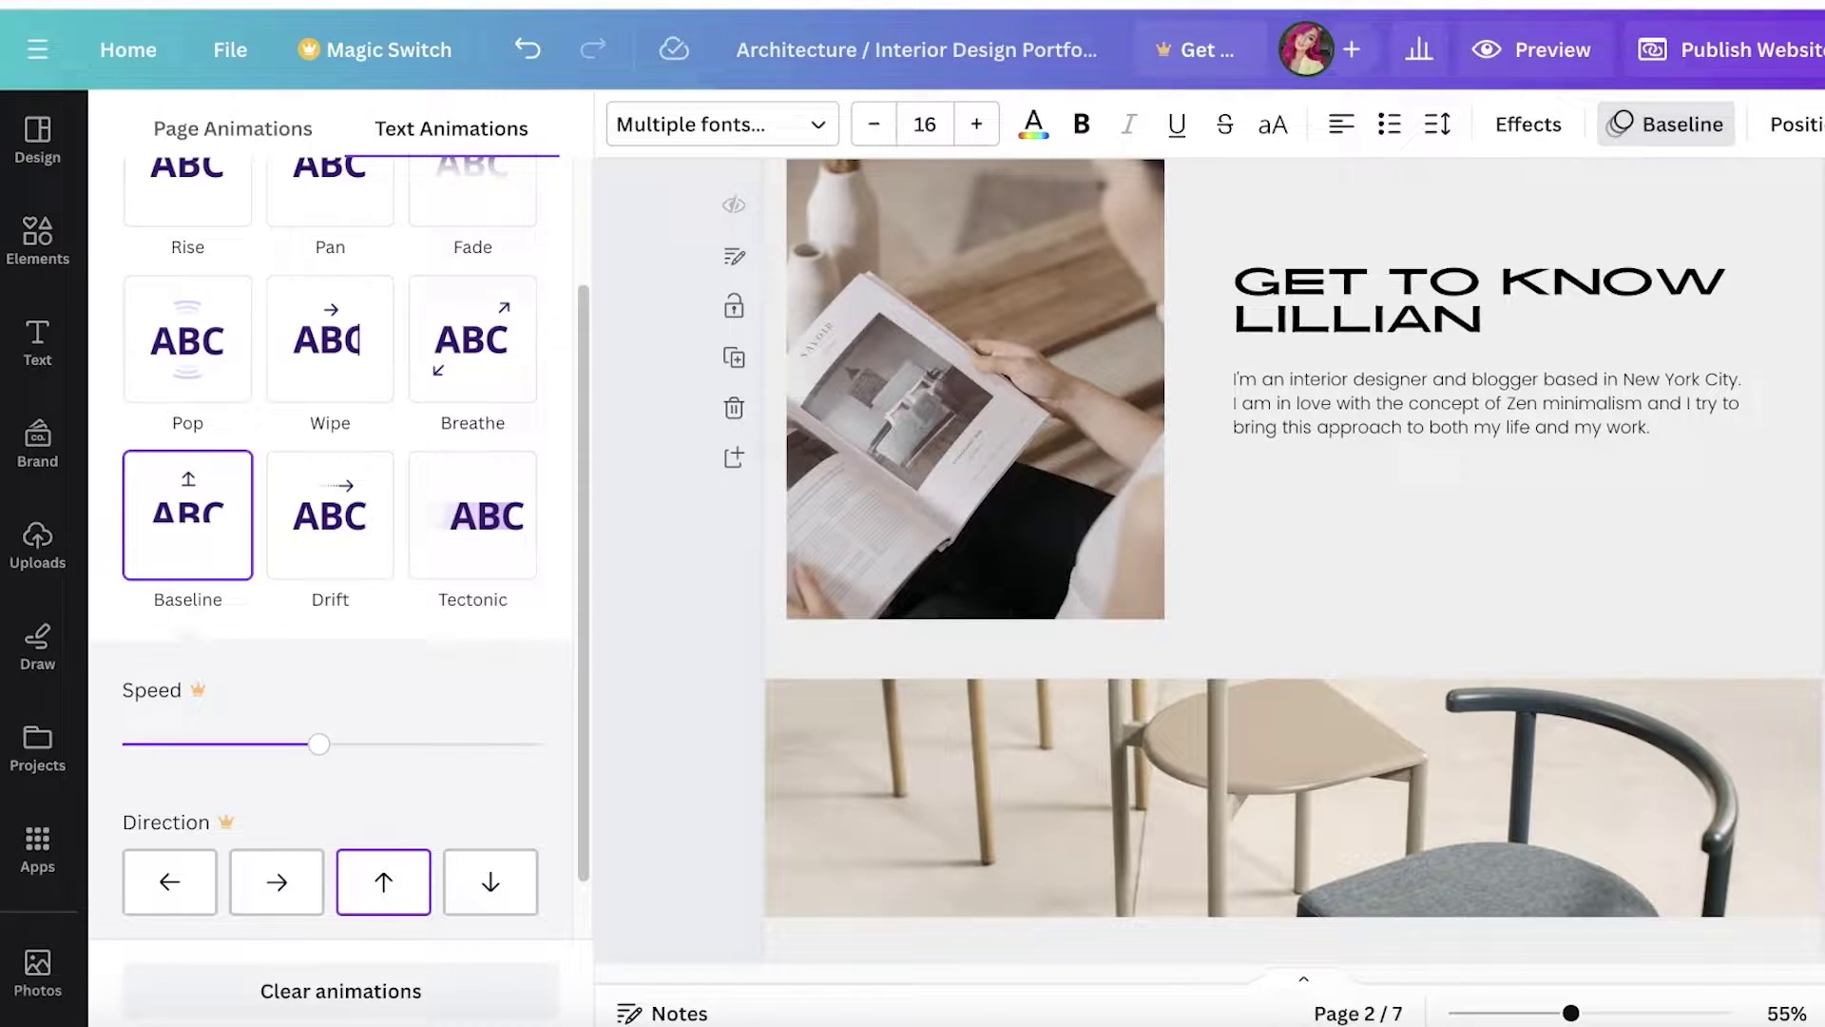
pyautogui.click(1585, 419)
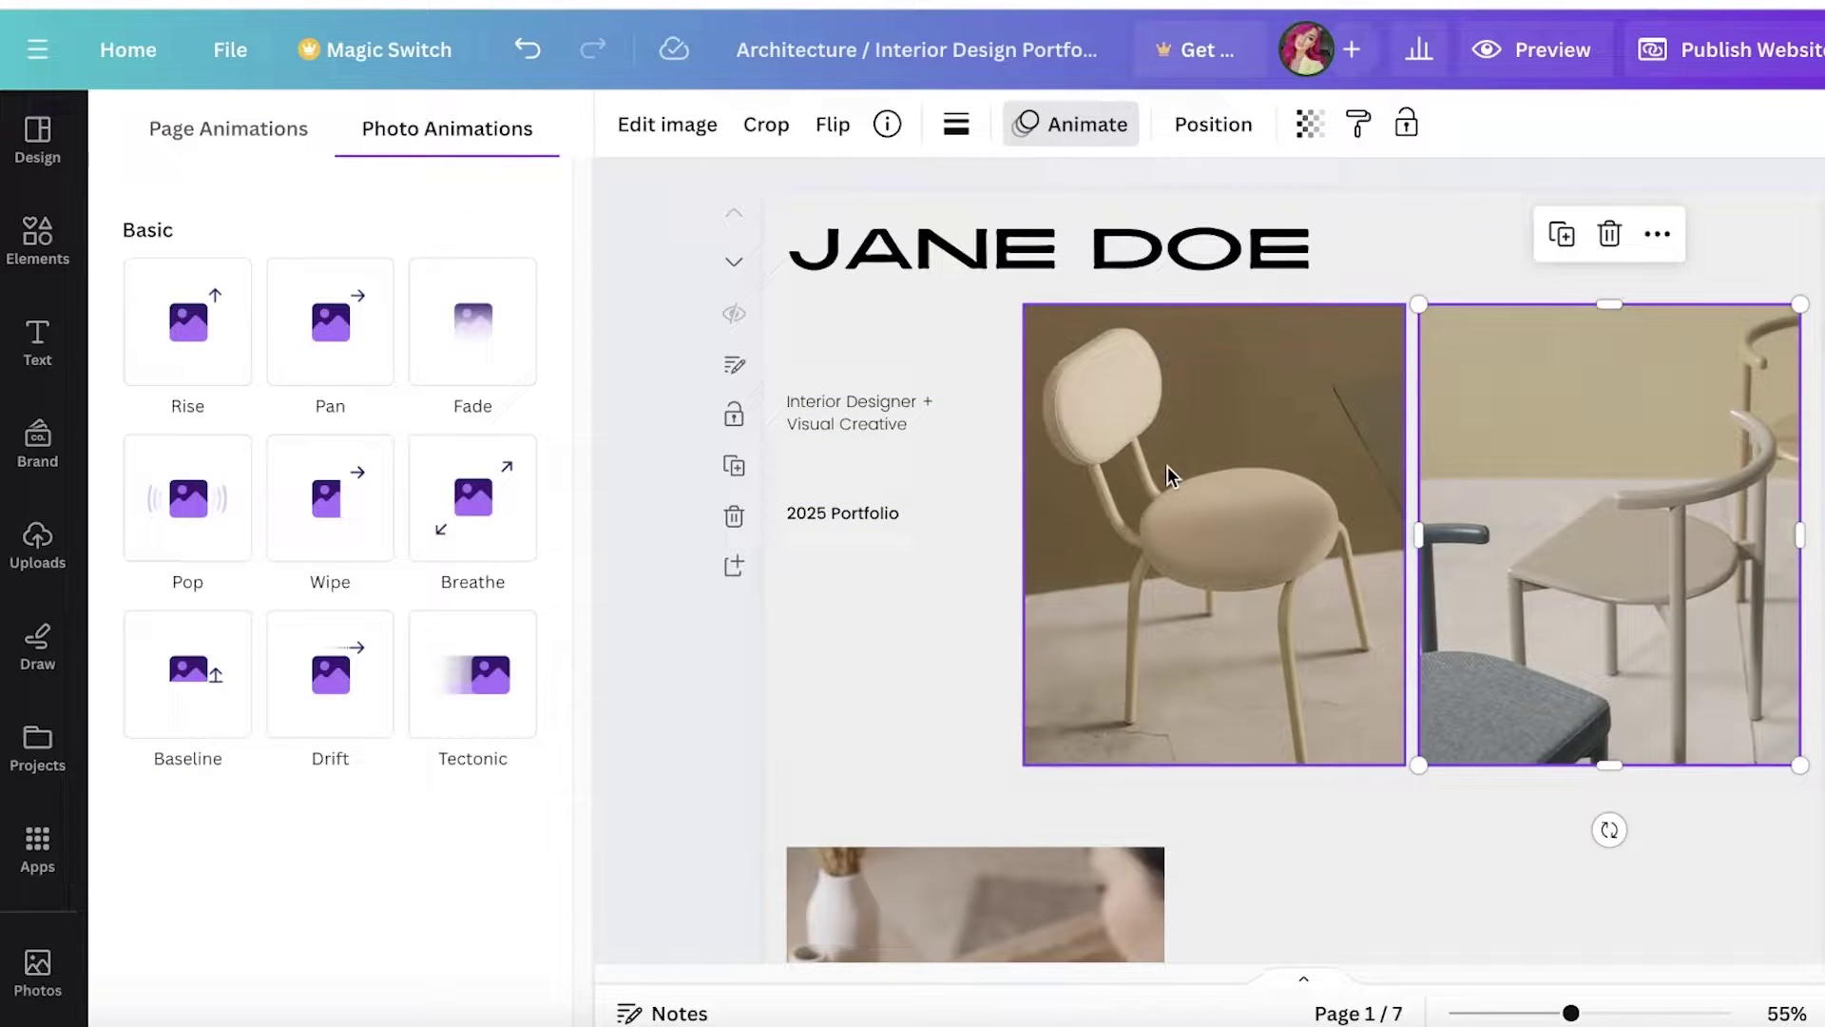
# Apply the Fade photo animation to both chair photos
pyautogui.click(1812, 518)
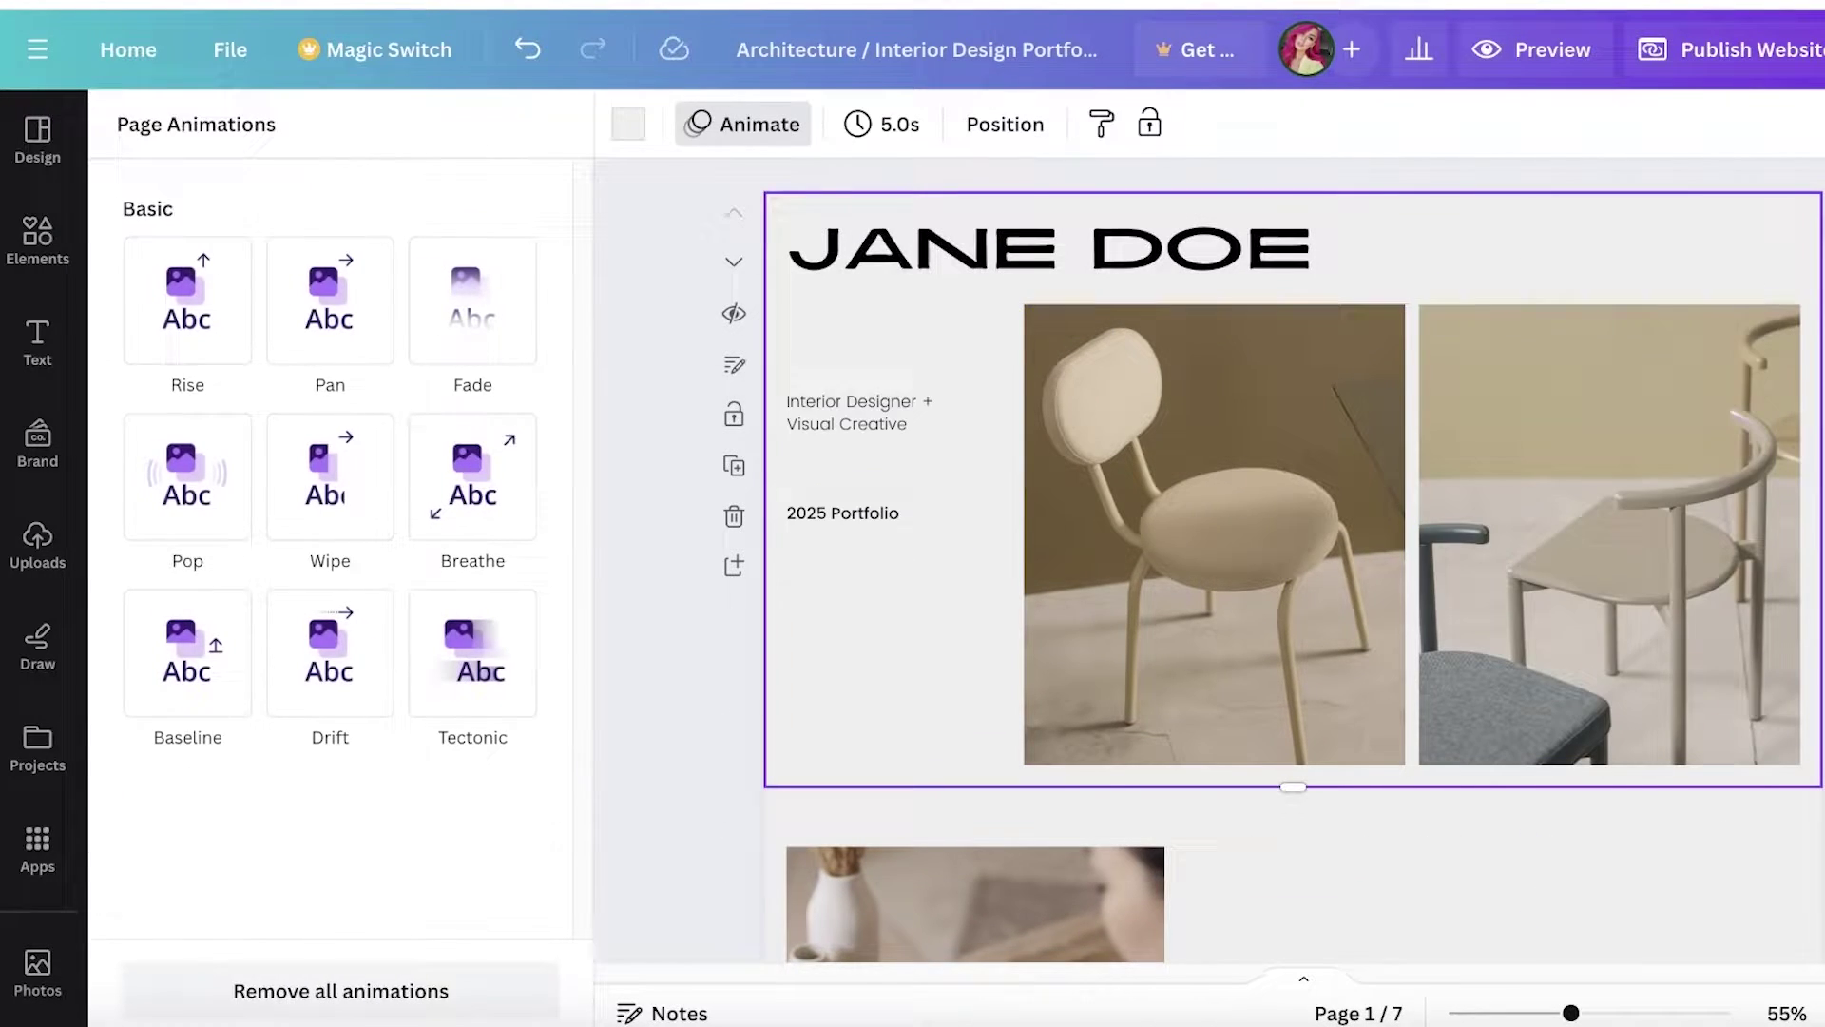
pyautogui.click(1541, 278)
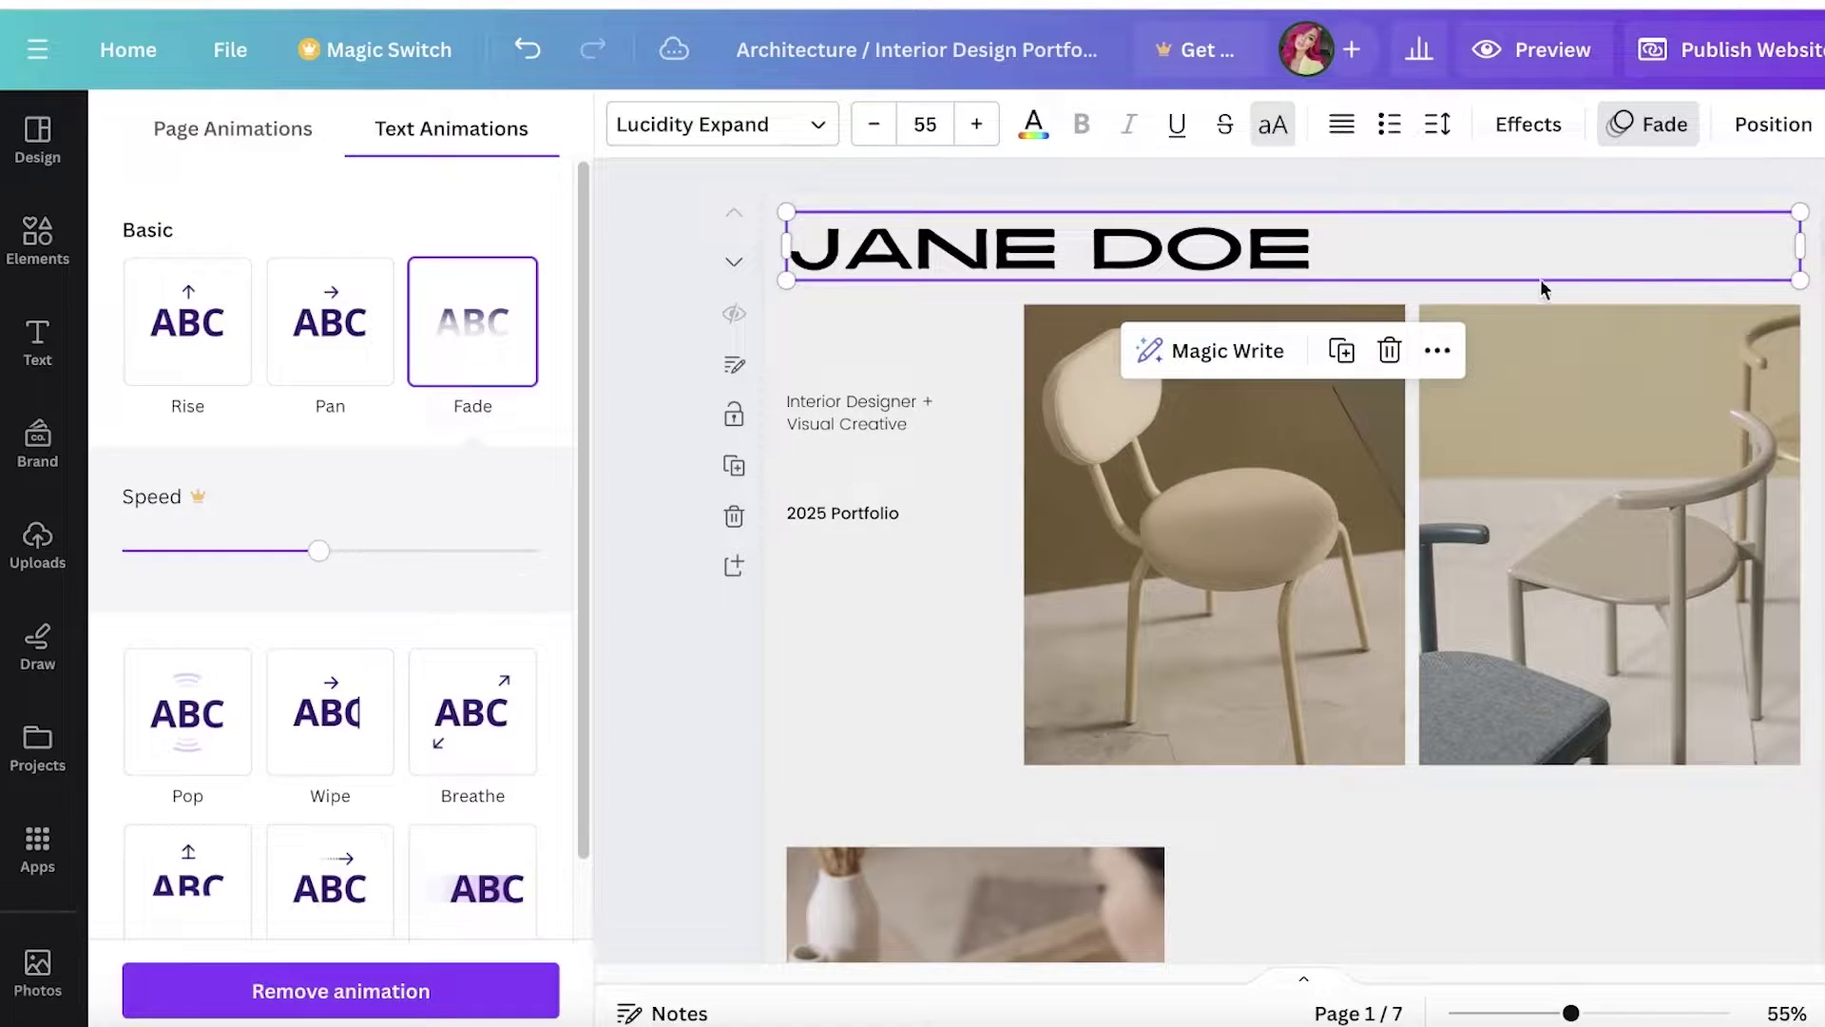
pyautogui.click(894, 750)
pyautogui.click(1416, 677)
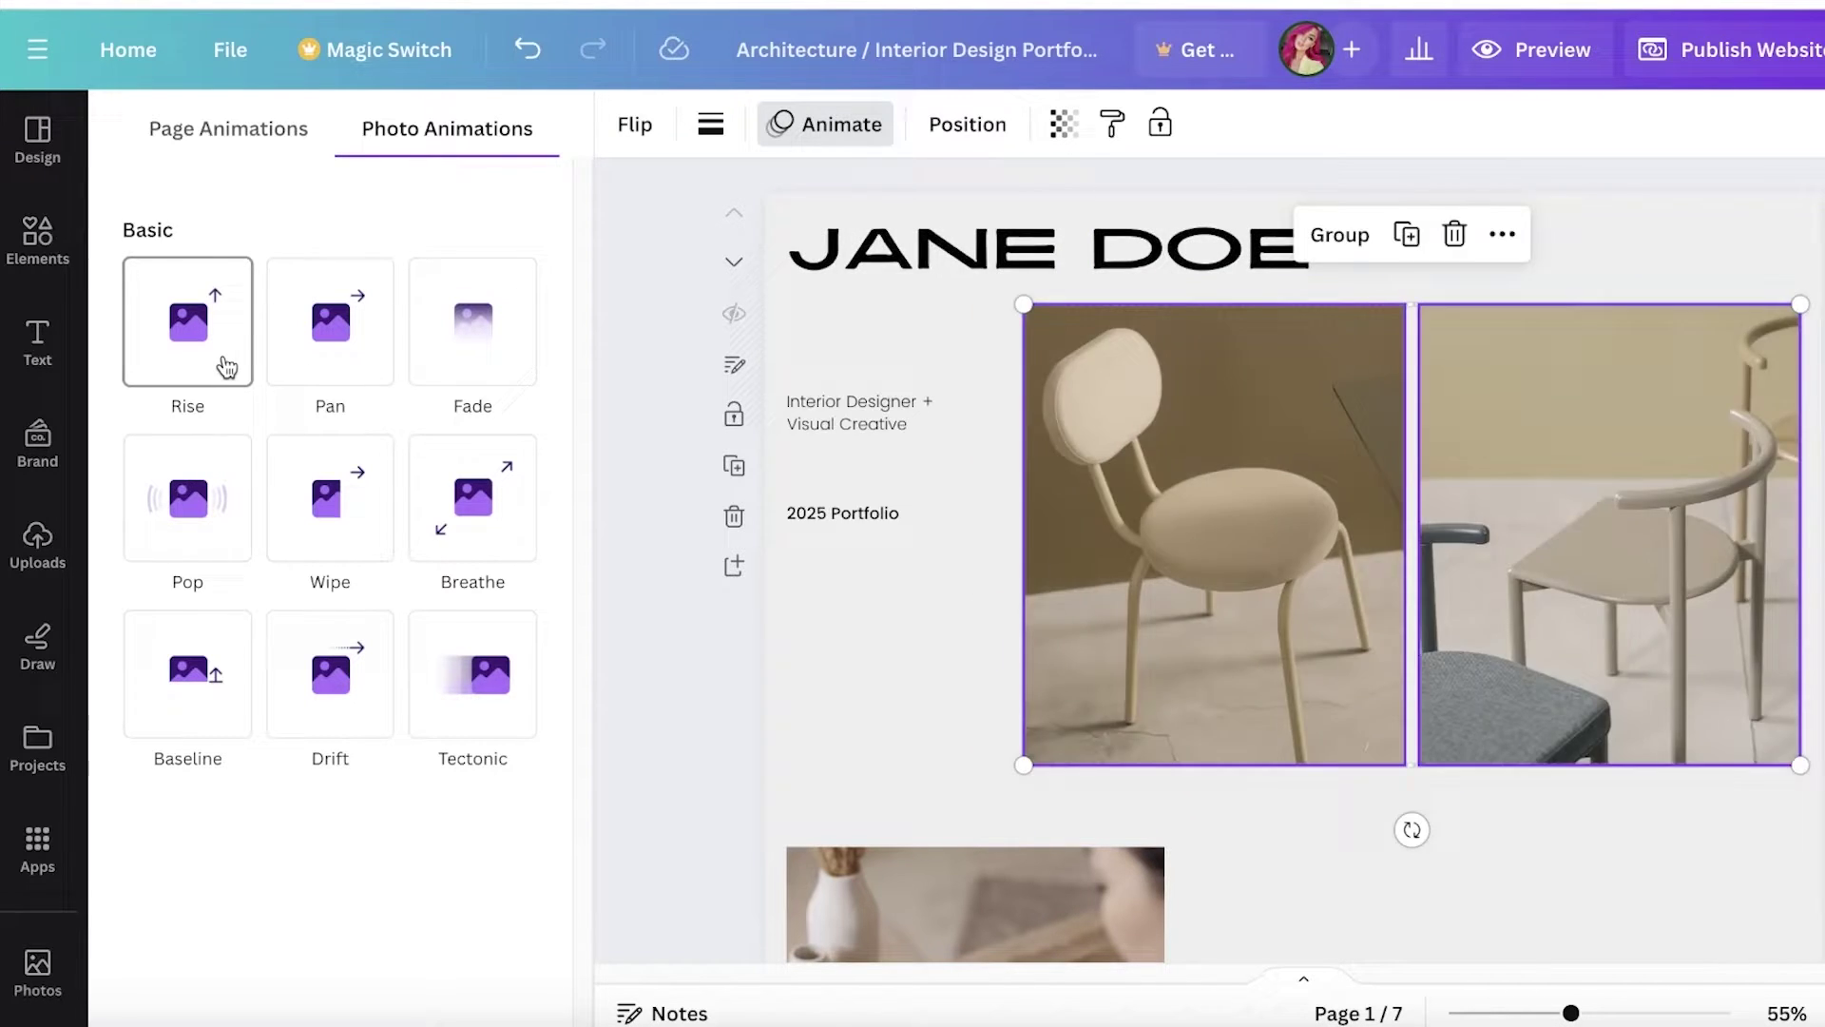
pyautogui.click(485, 314)
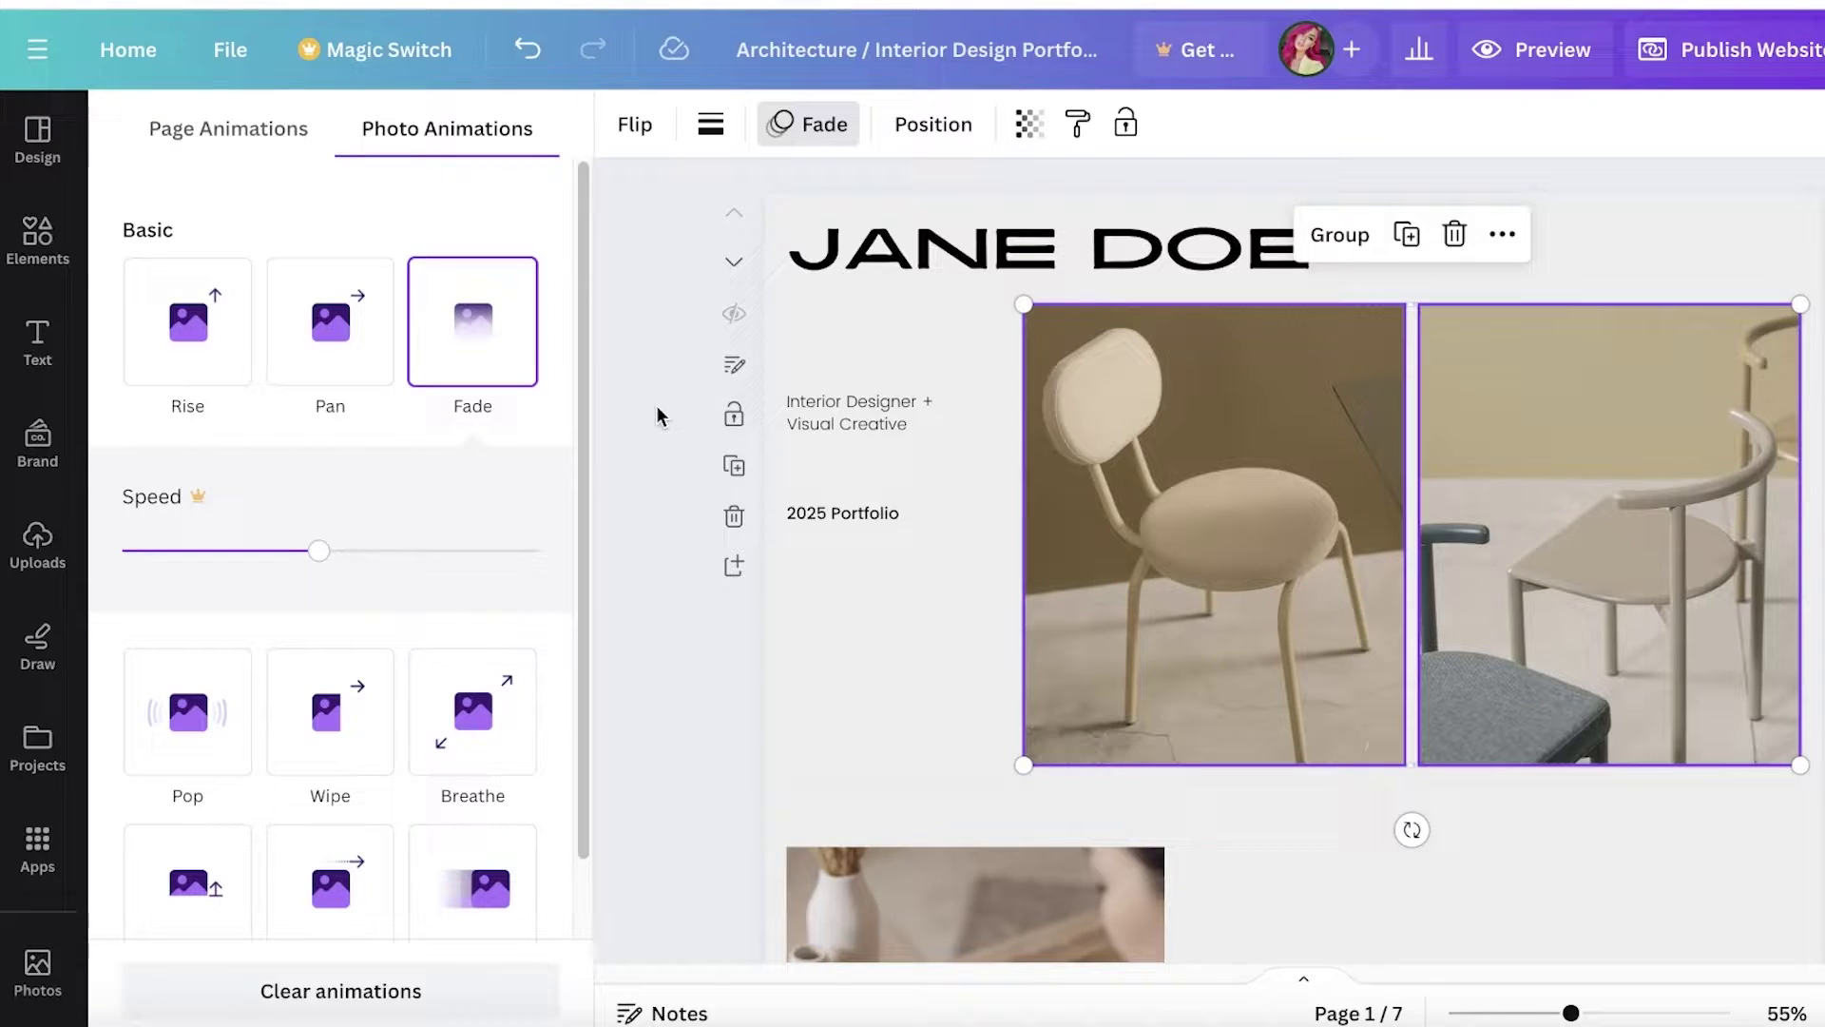
pyautogui.press('Escape')
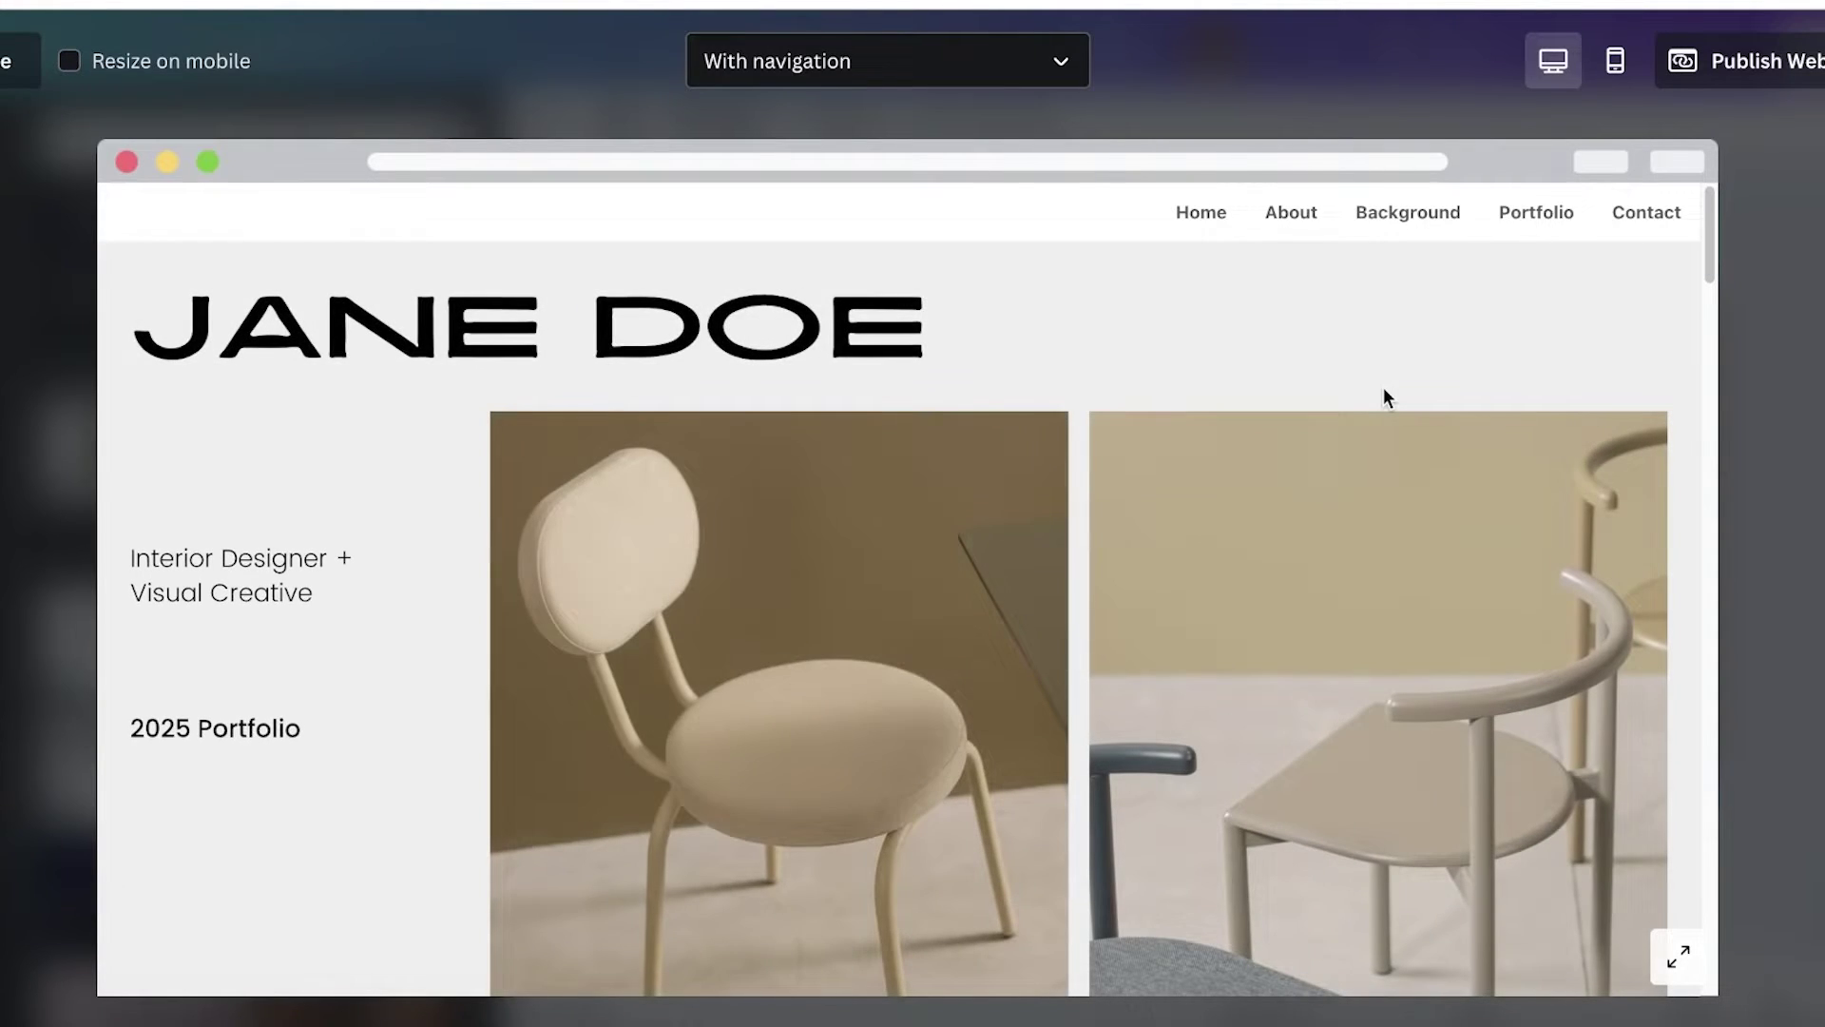
pyautogui.scroll(-5, 1388, 391)
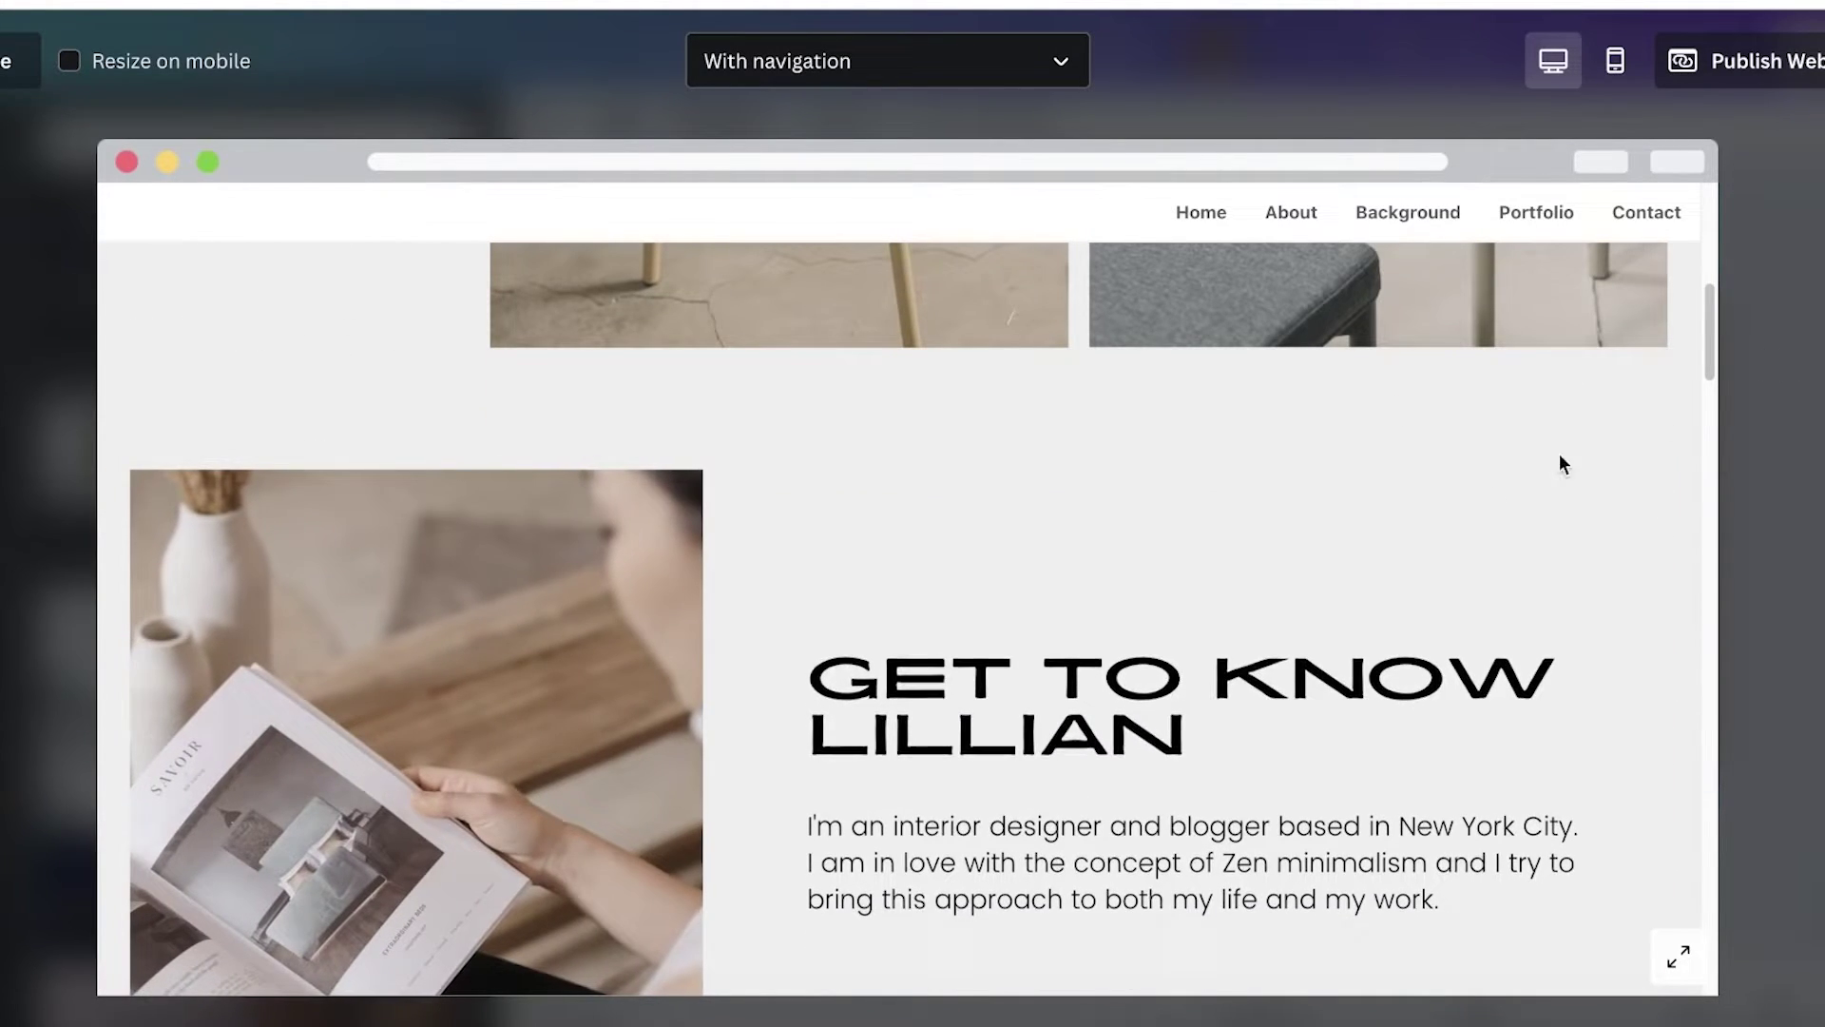
pyautogui.scroll(-8, 1207, 589)
pyautogui.scroll(-5, 1202, 590)
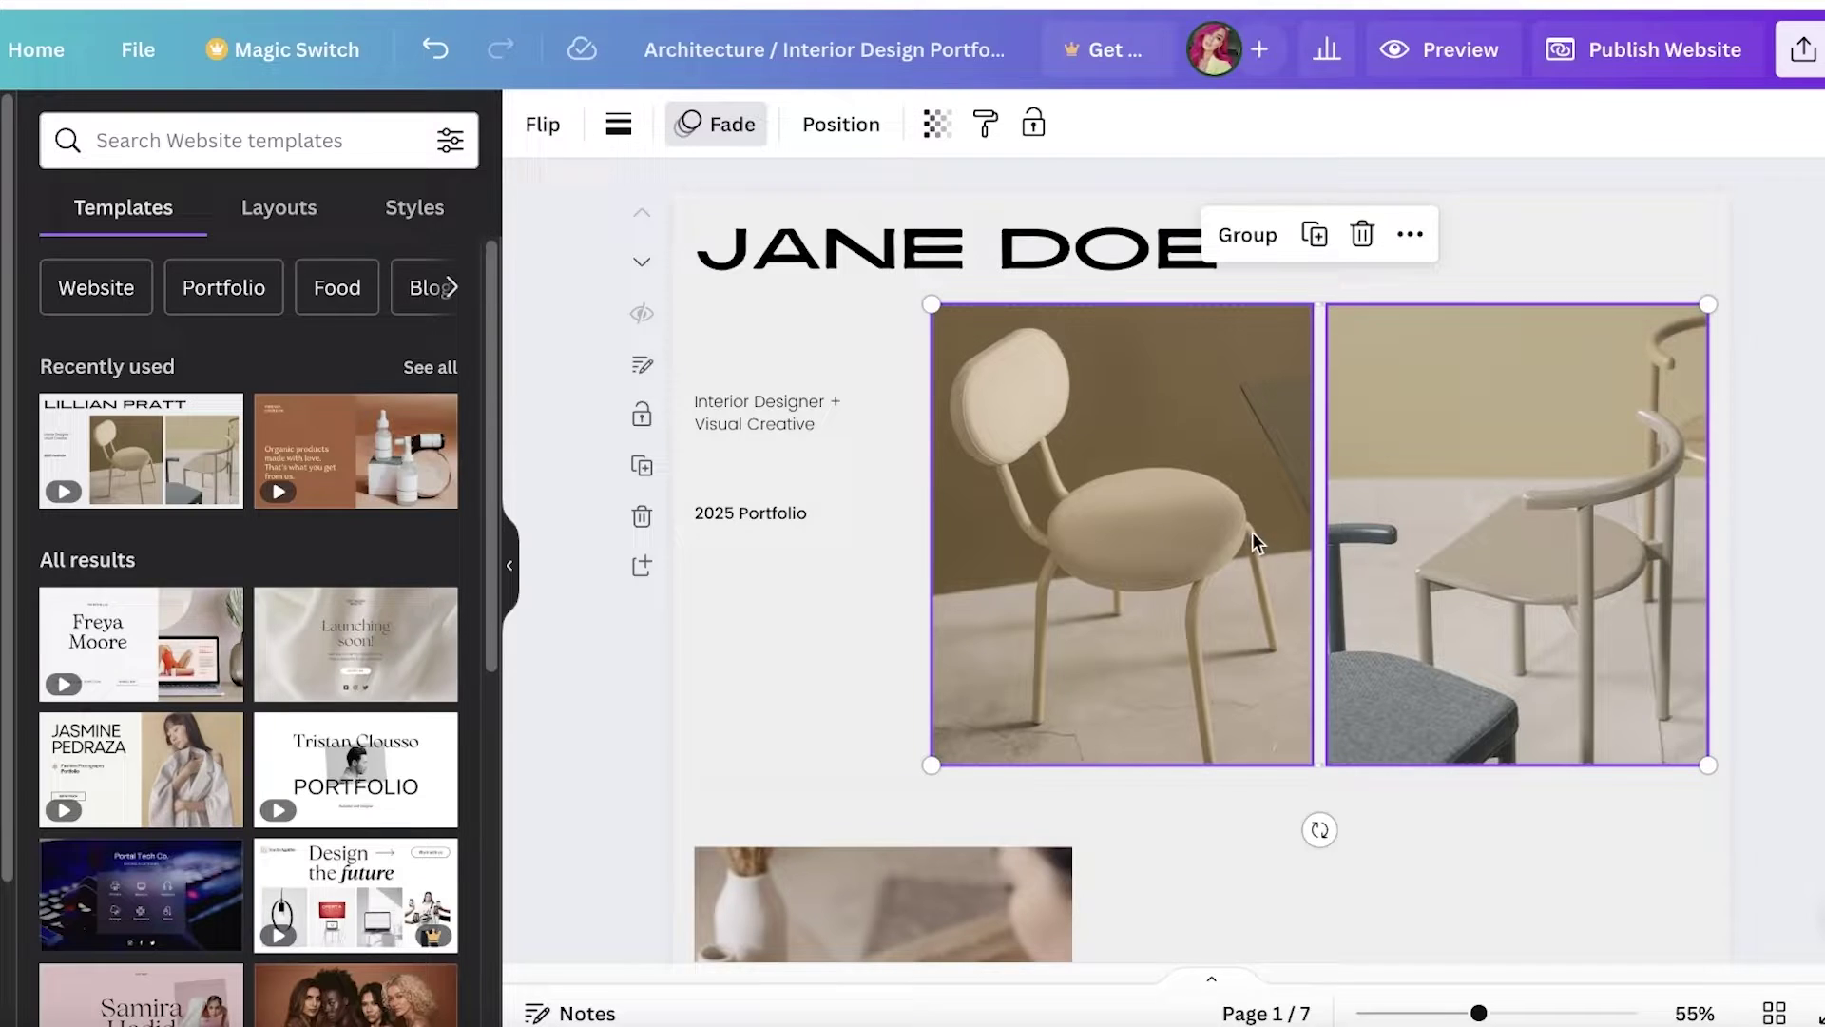
# Delete both chair photos from the JANE DOE hero section
pyautogui.scroll(-3, 495, 608)
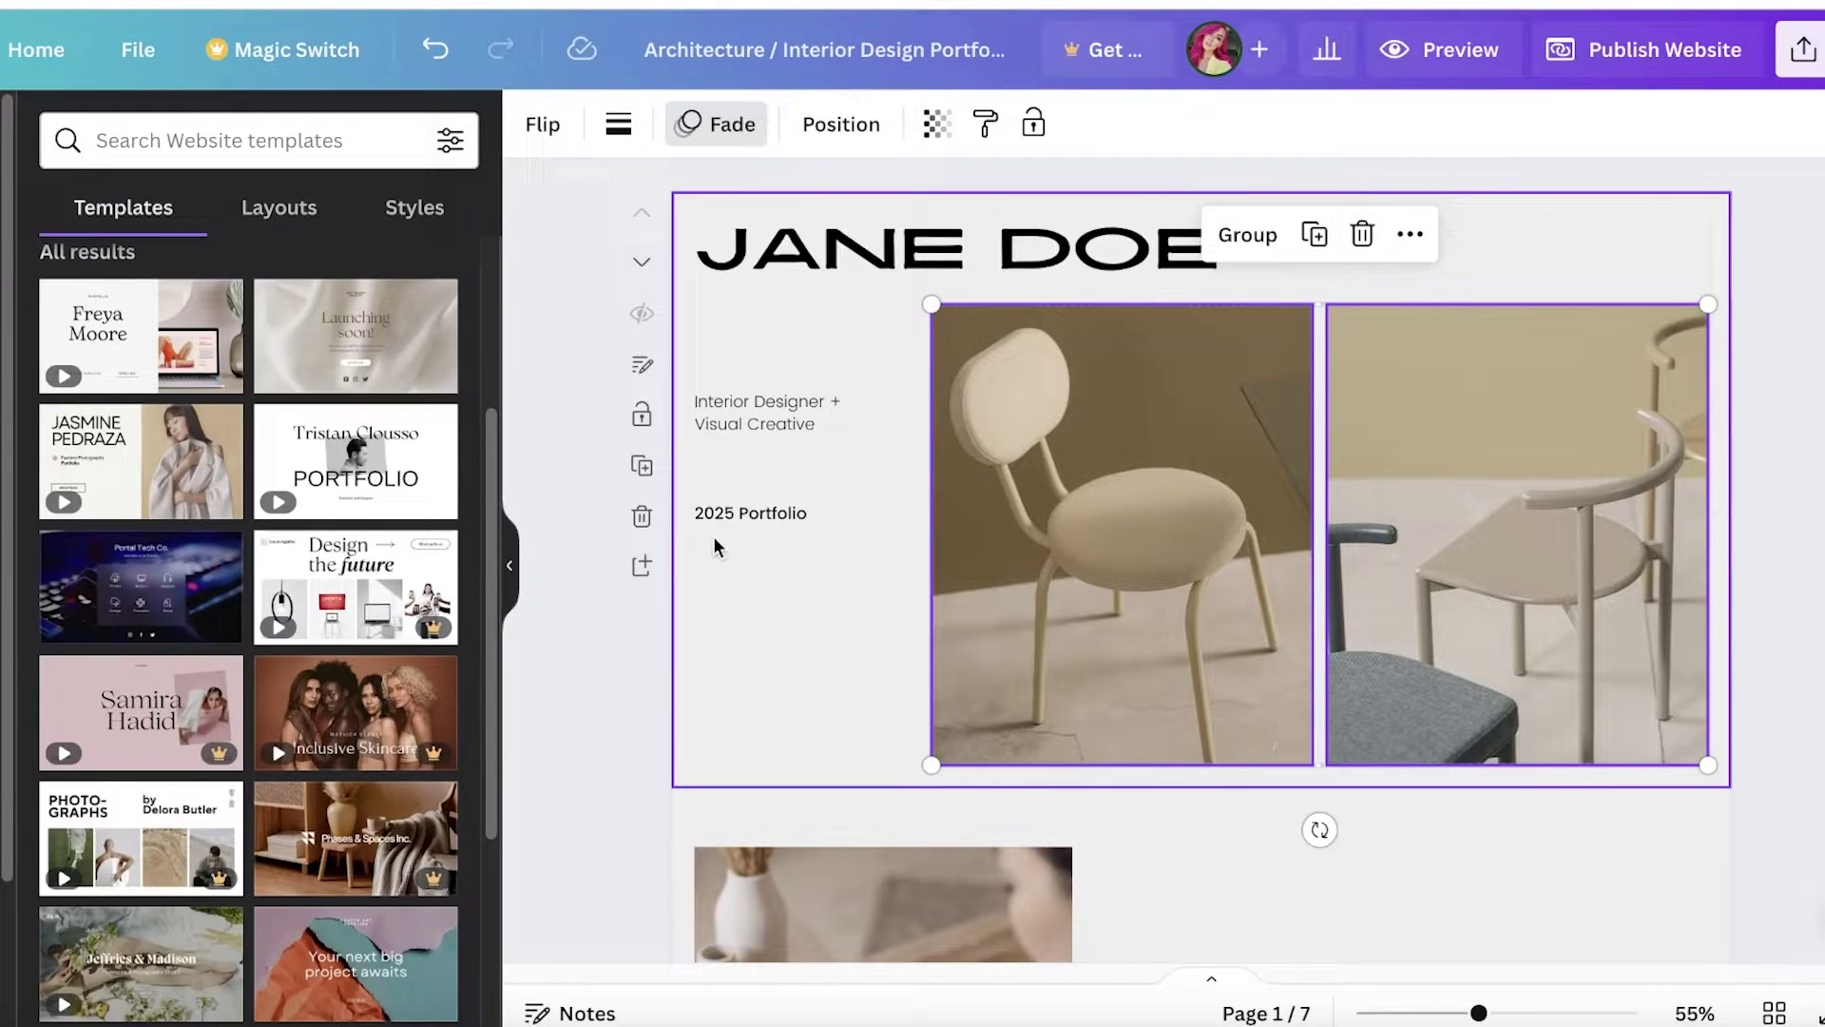
pyautogui.click(767, 624)
pyautogui.scroll(-3, 761, 633)
pyautogui.scroll(3, 770, 598)
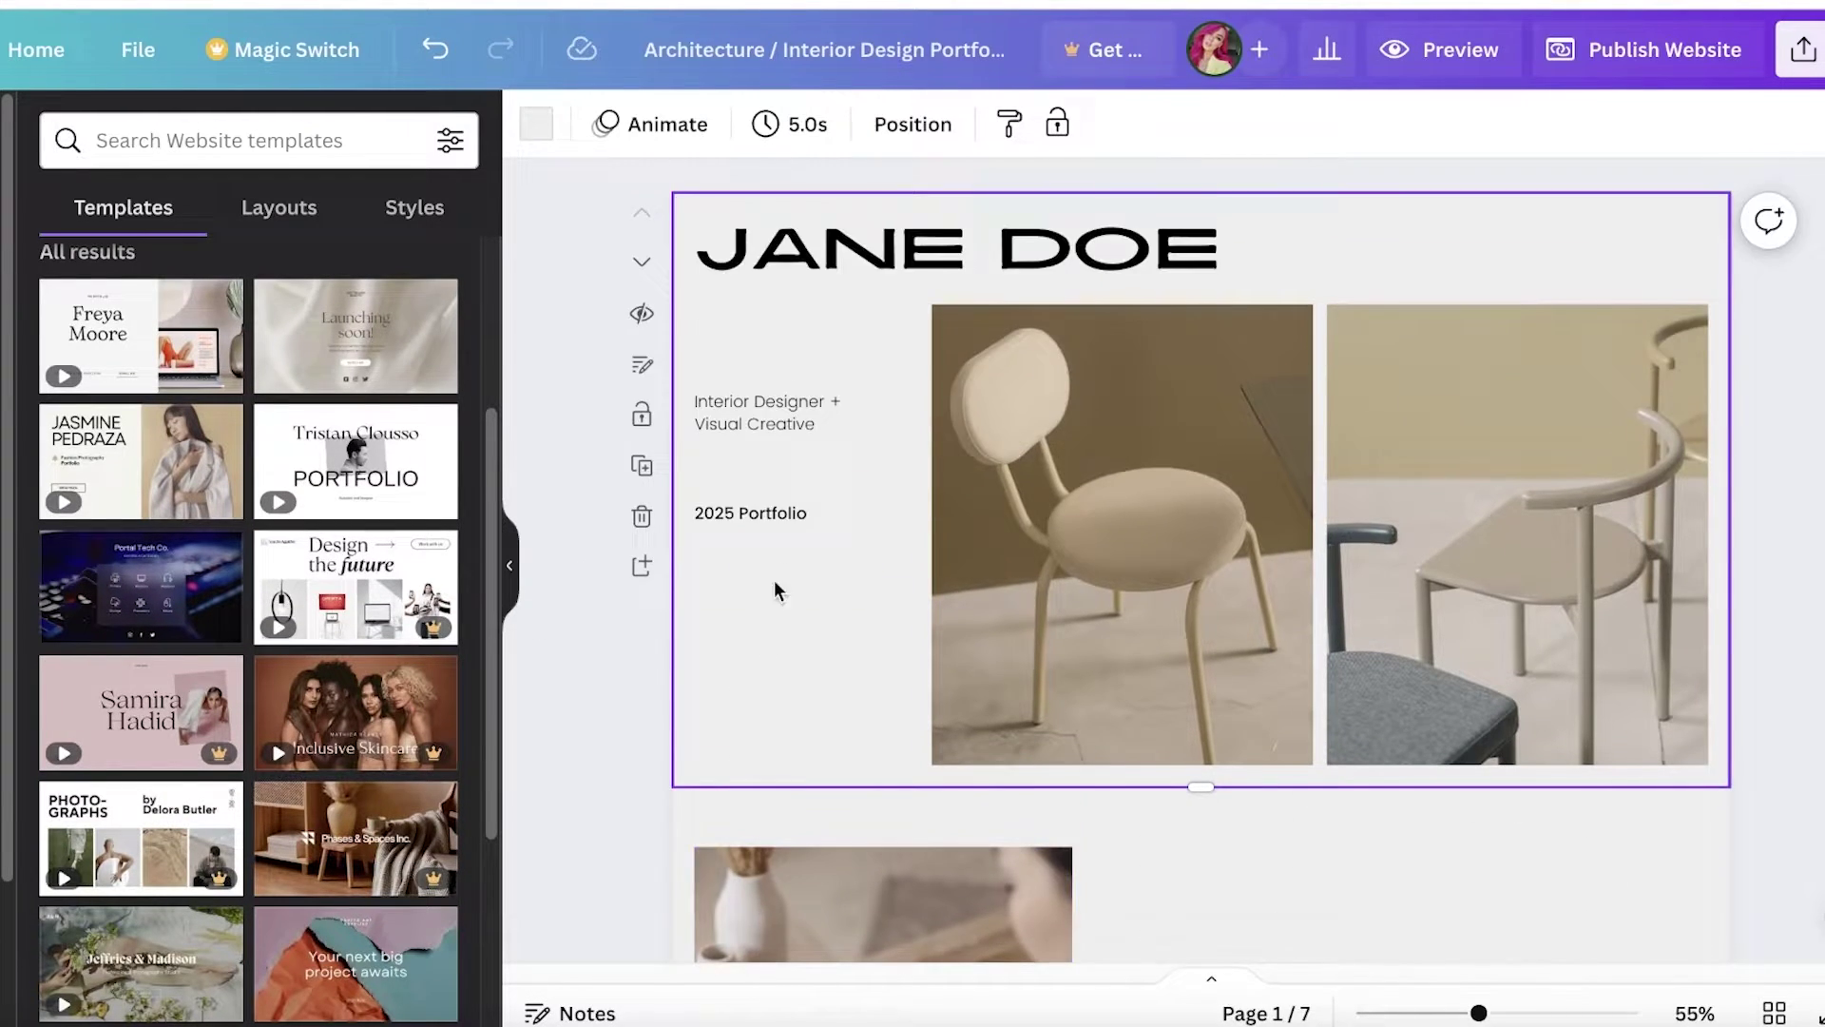
pyautogui.scroll(-5, 774, 591)
pyautogui.click(864, 470)
pyautogui.scroll(4, 1075, 451)
pyautogui.click(1076, 455)
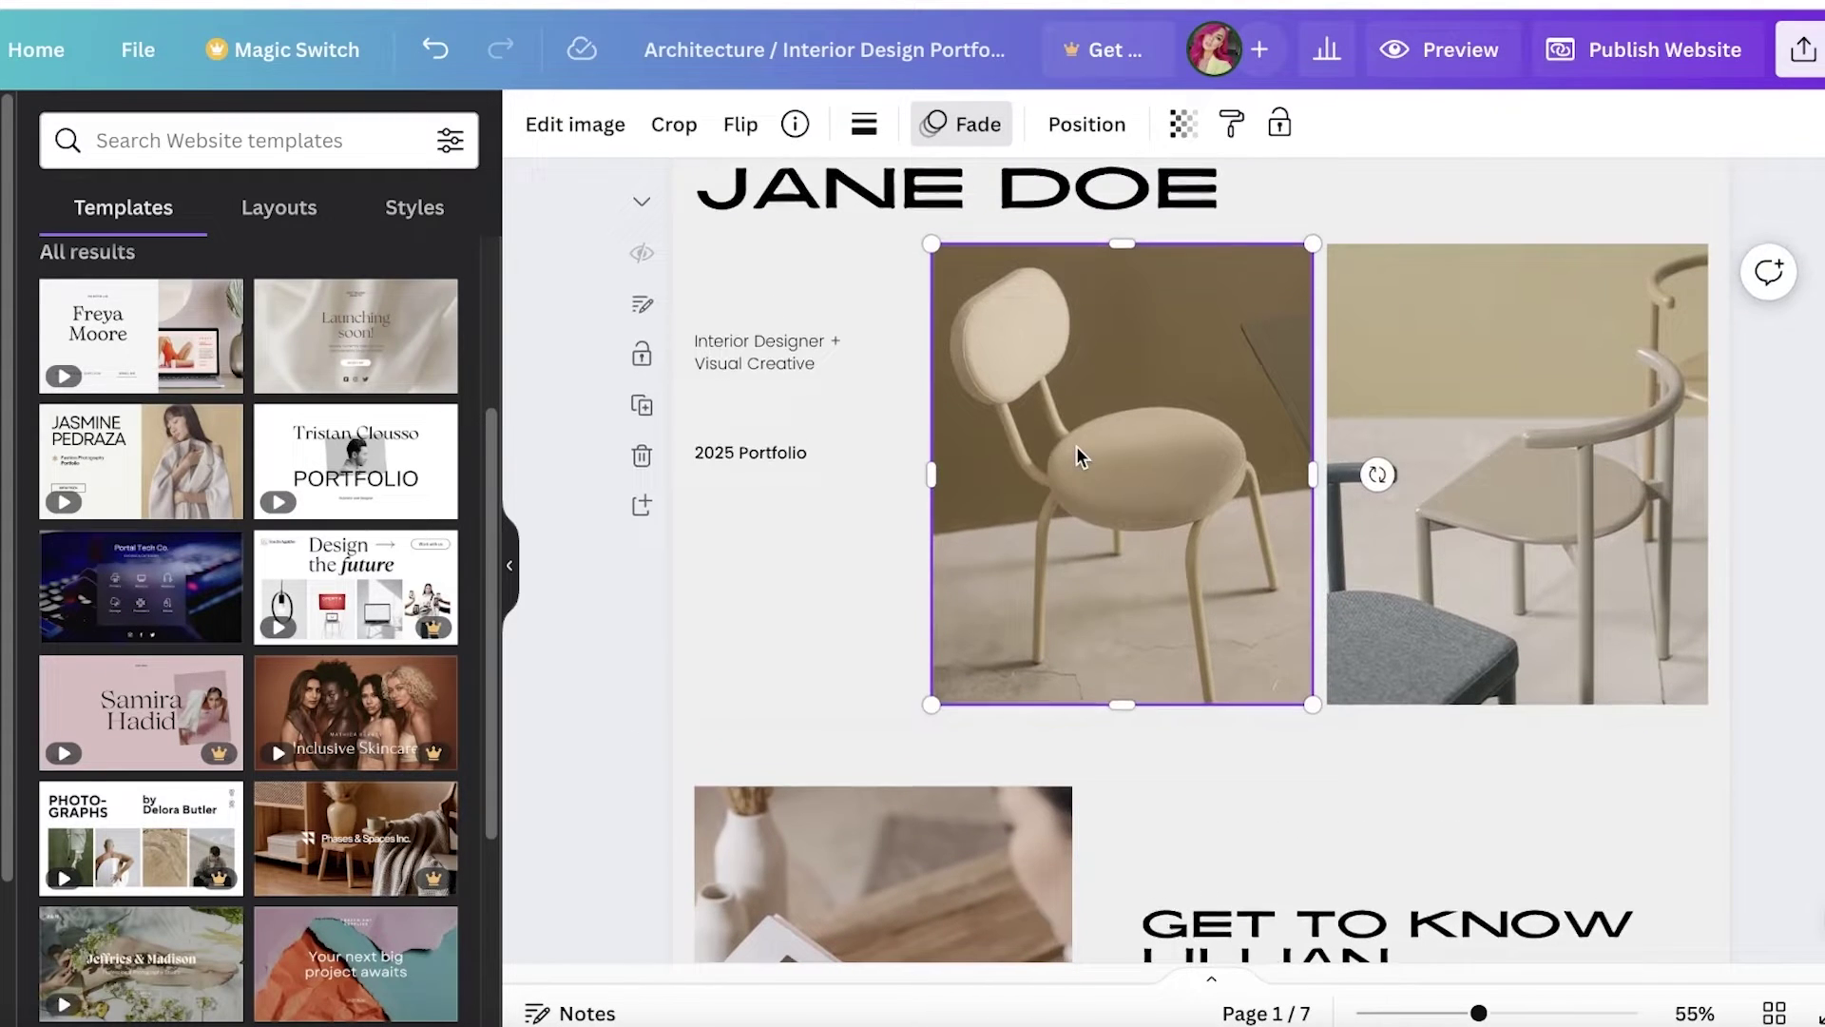
pyautogui.press('Delete')
pyautogui.click(1656, 480)
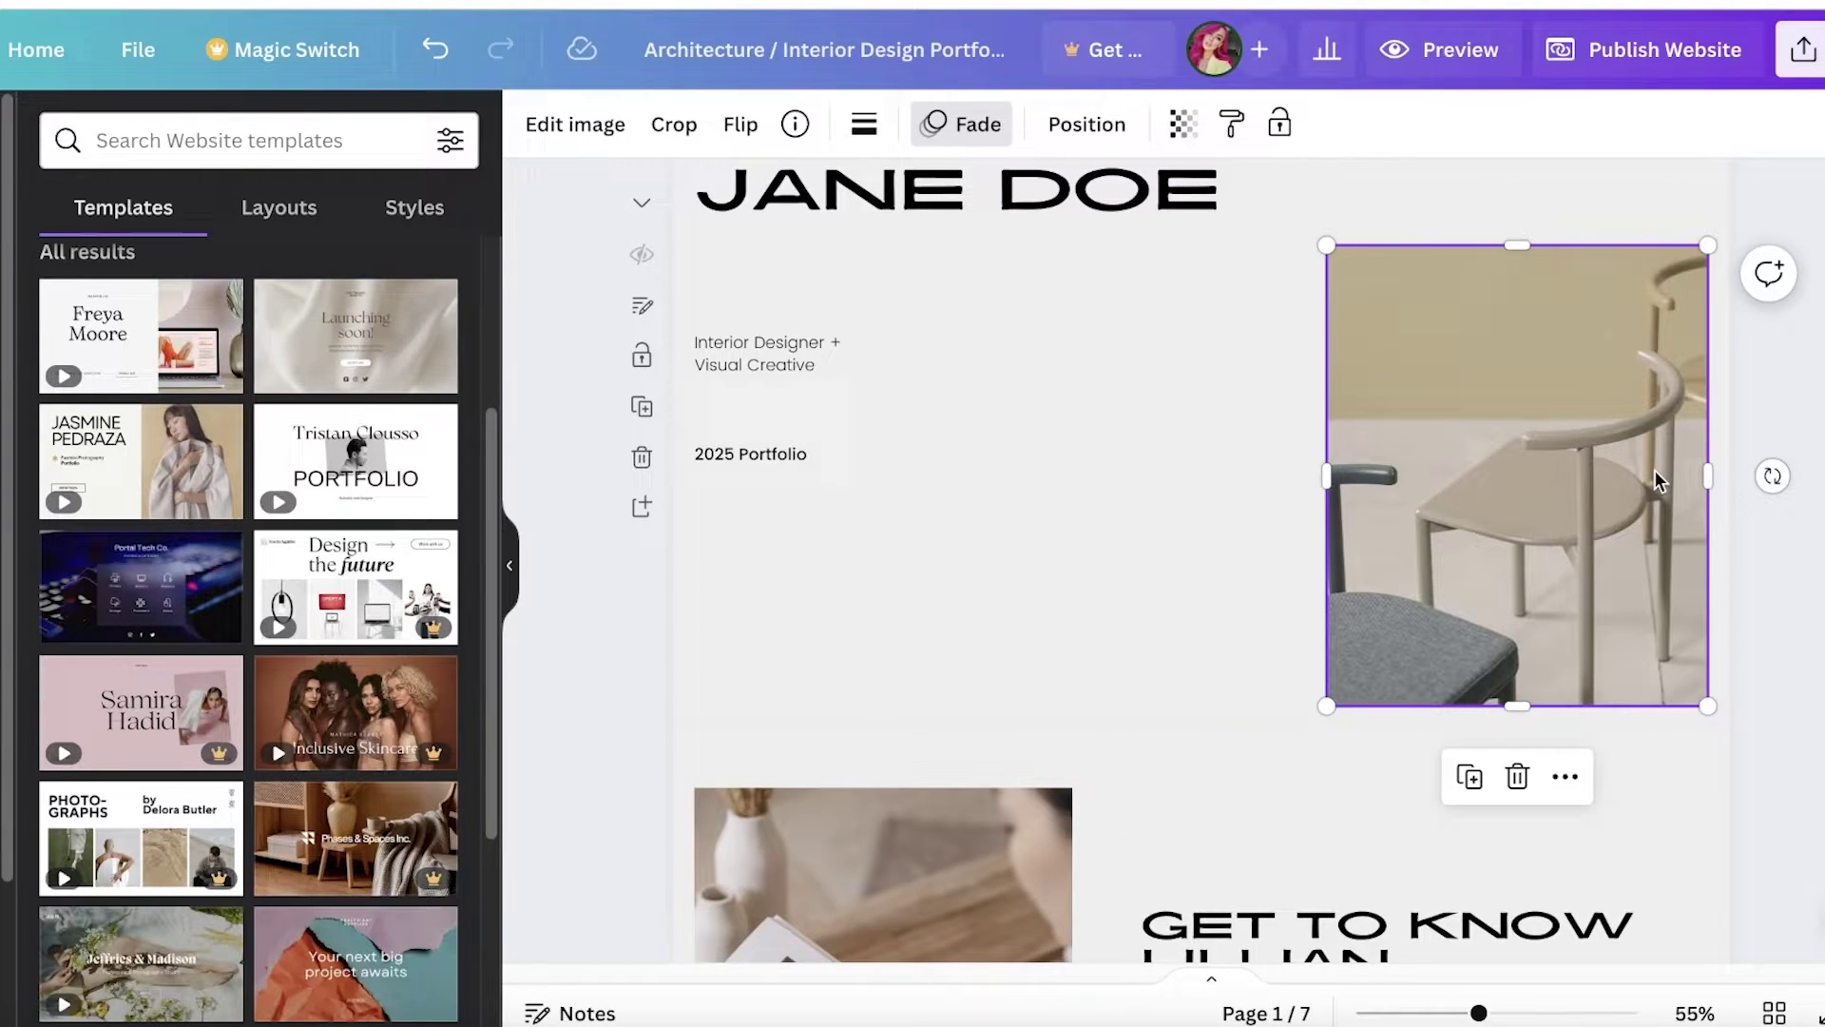
pyautogui.press('Delete')
pyautogui.click(0, 238)
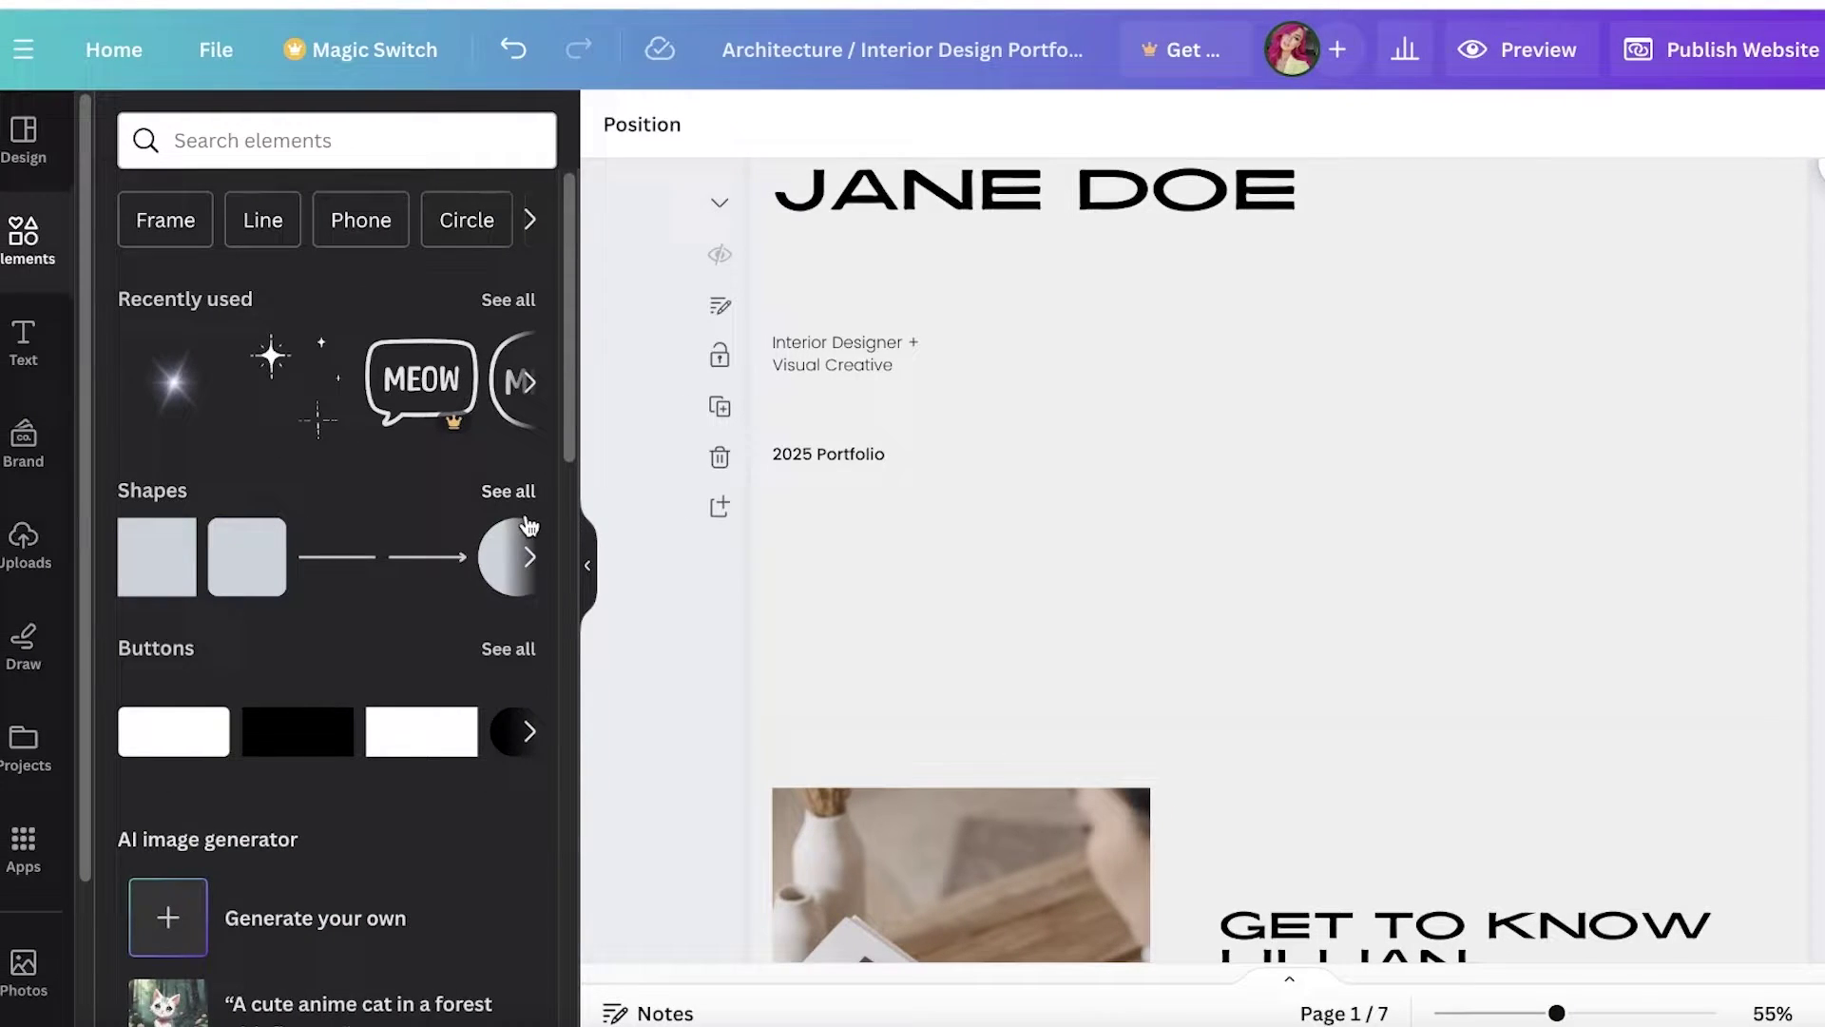
# Search the elements library for 'frame'
pyautogui.click(505, 489)
pyautogui.scroll(-3, 476, 464)
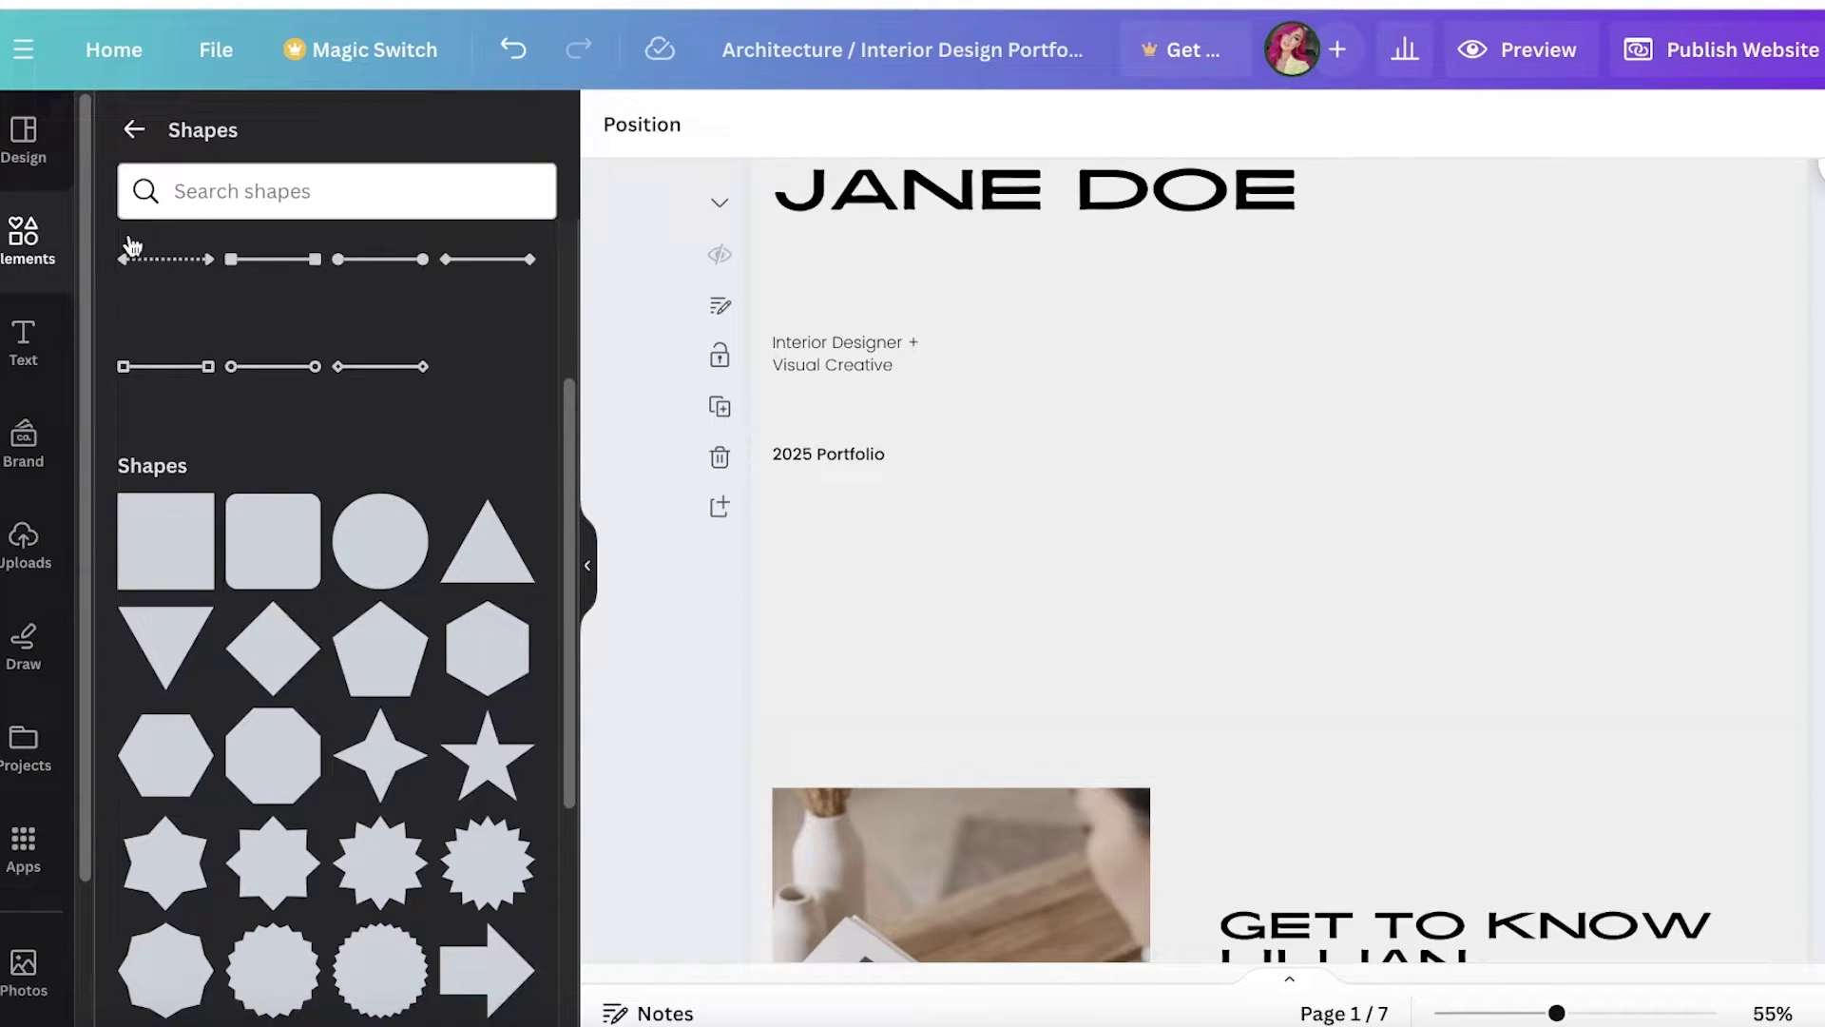
pyautogui.click(134, 129)
pyautogui.click(171, 138)
pyautogui.write('frame')
pyautogui.press('Return')
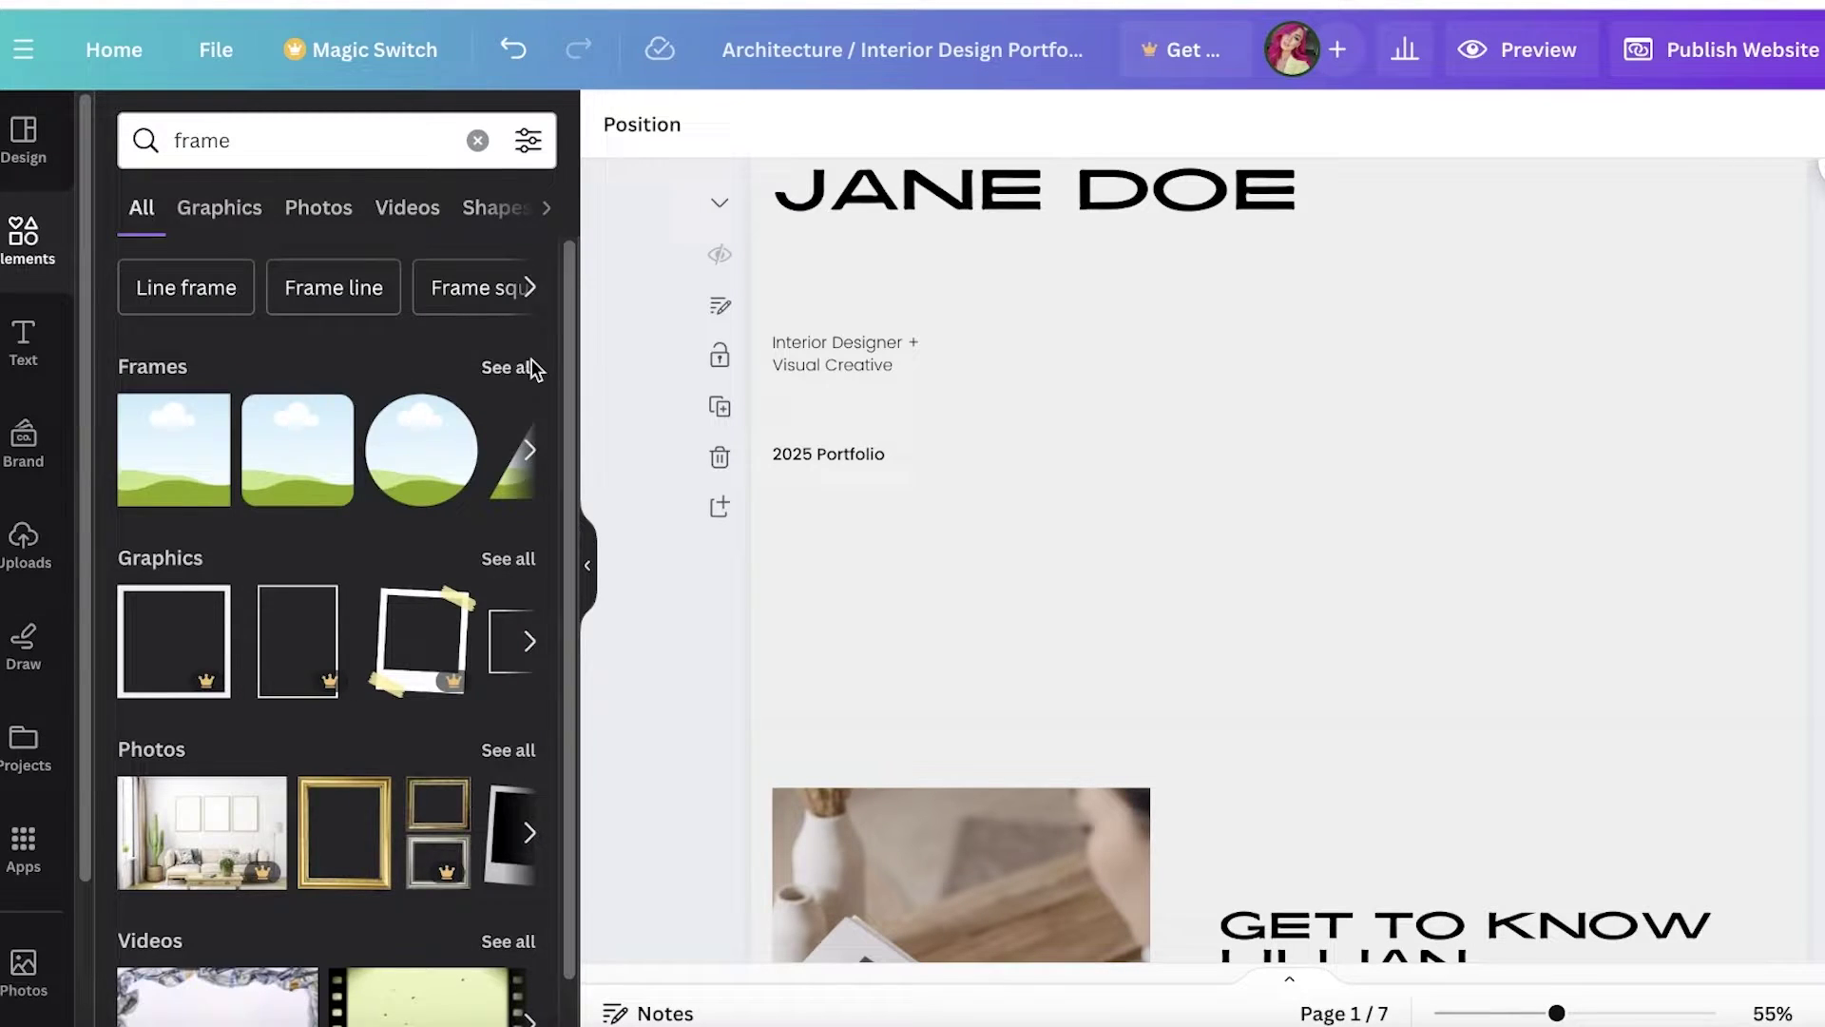
# Add a torn-paper square frame from the Frames results to the hero section
pyautogui.click(521, 367)
pyautogui.scroll(-5, 305, 542)
pyautogui.scroll(3, 302, 533)
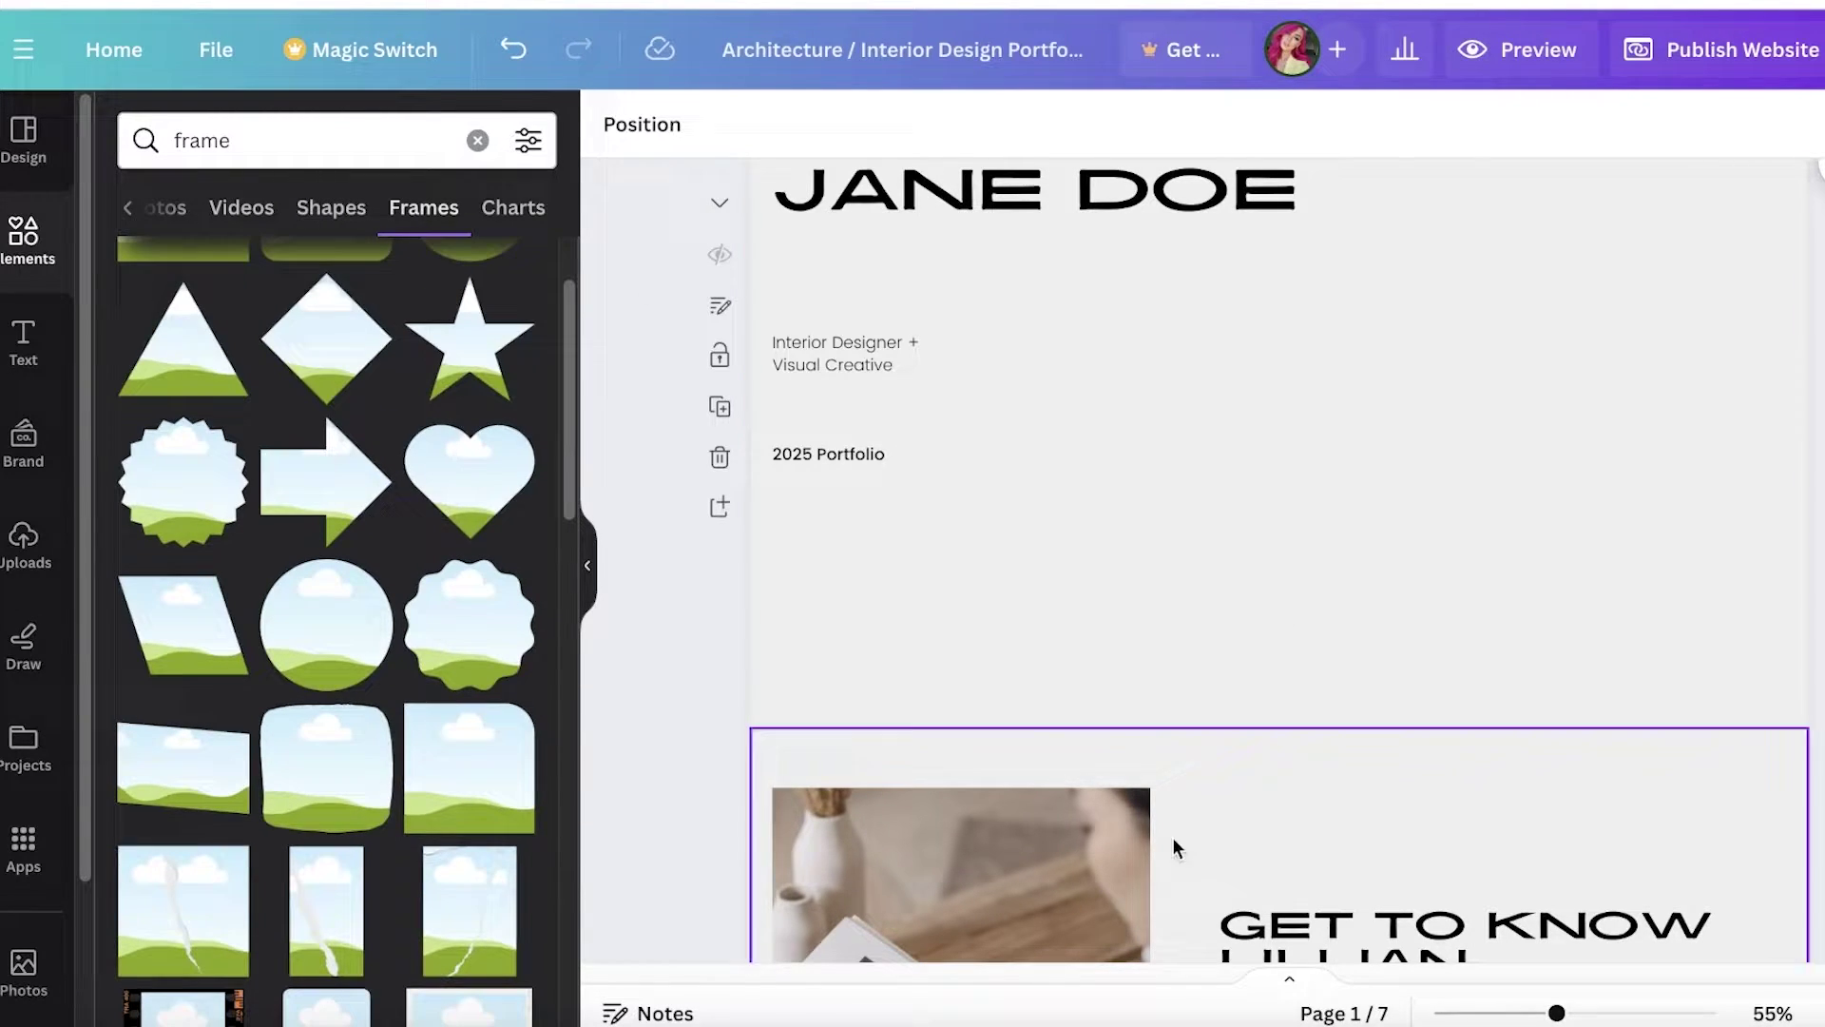
pyautogui.scroll(1, 1264, 561)
pyautogui.scroll(-4, 367, 684)
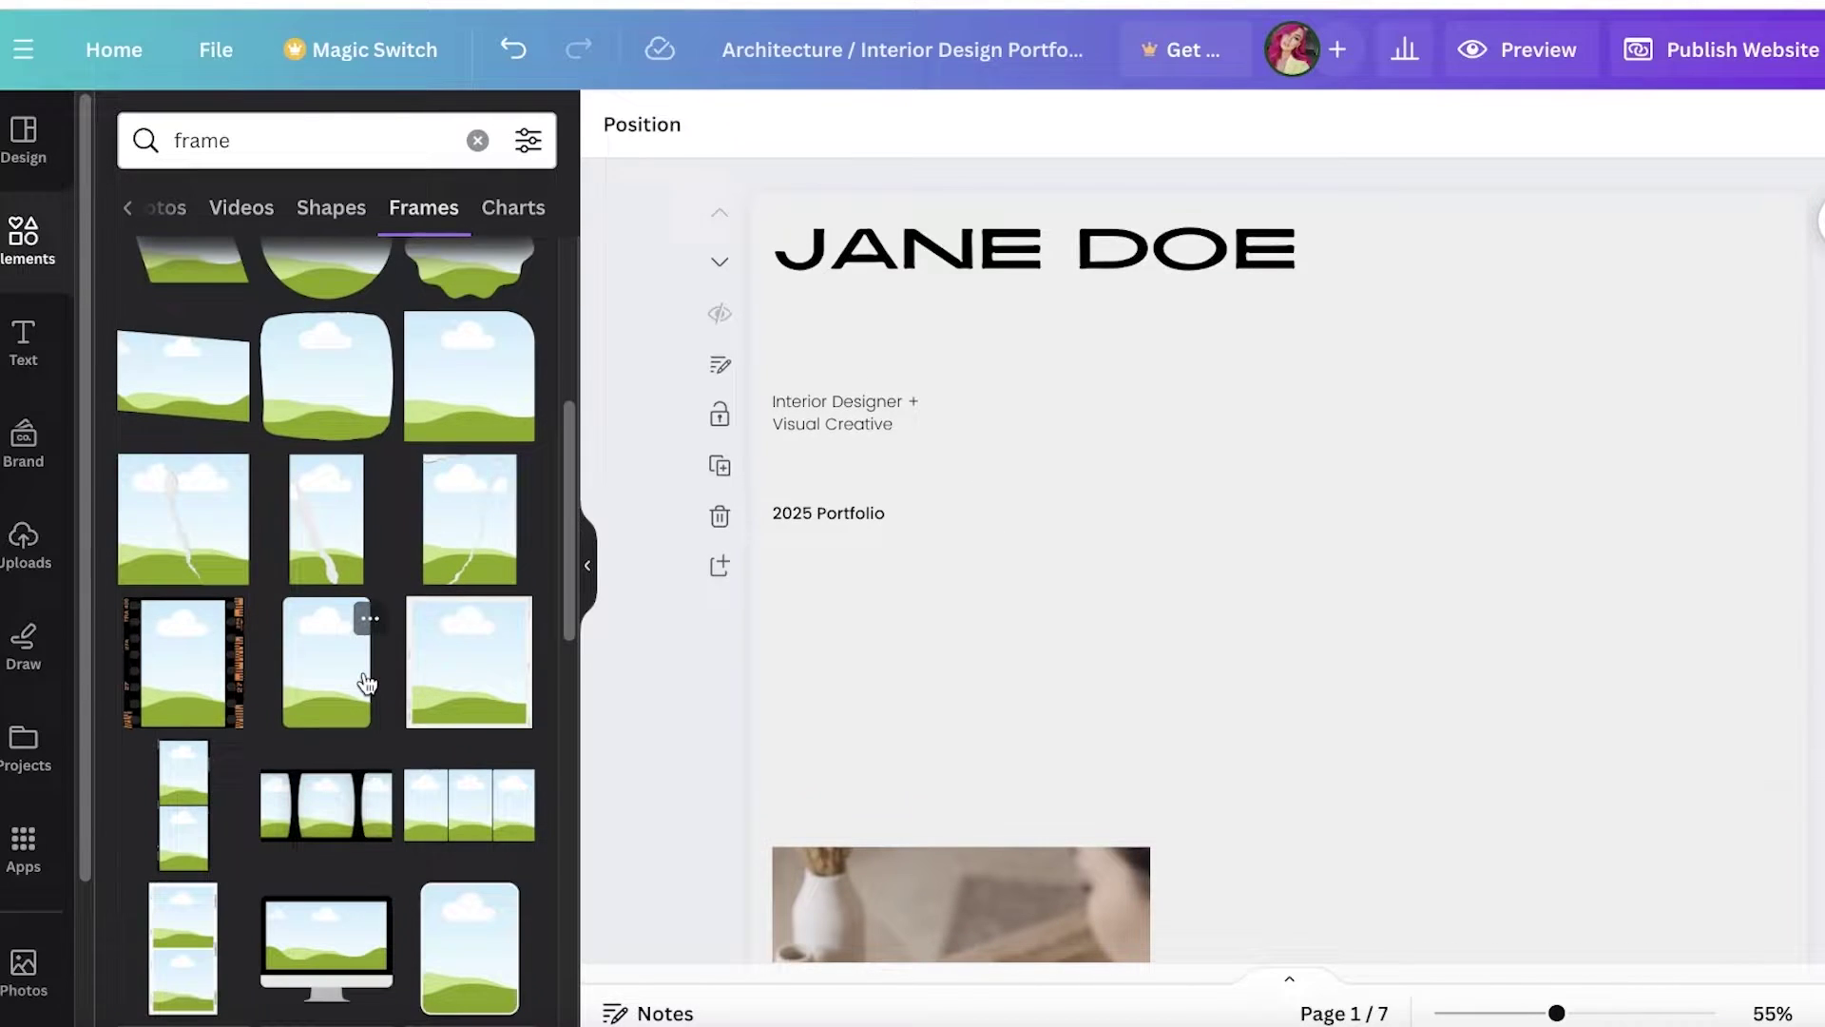
pyautogui.scroll(-9, 471, 585)
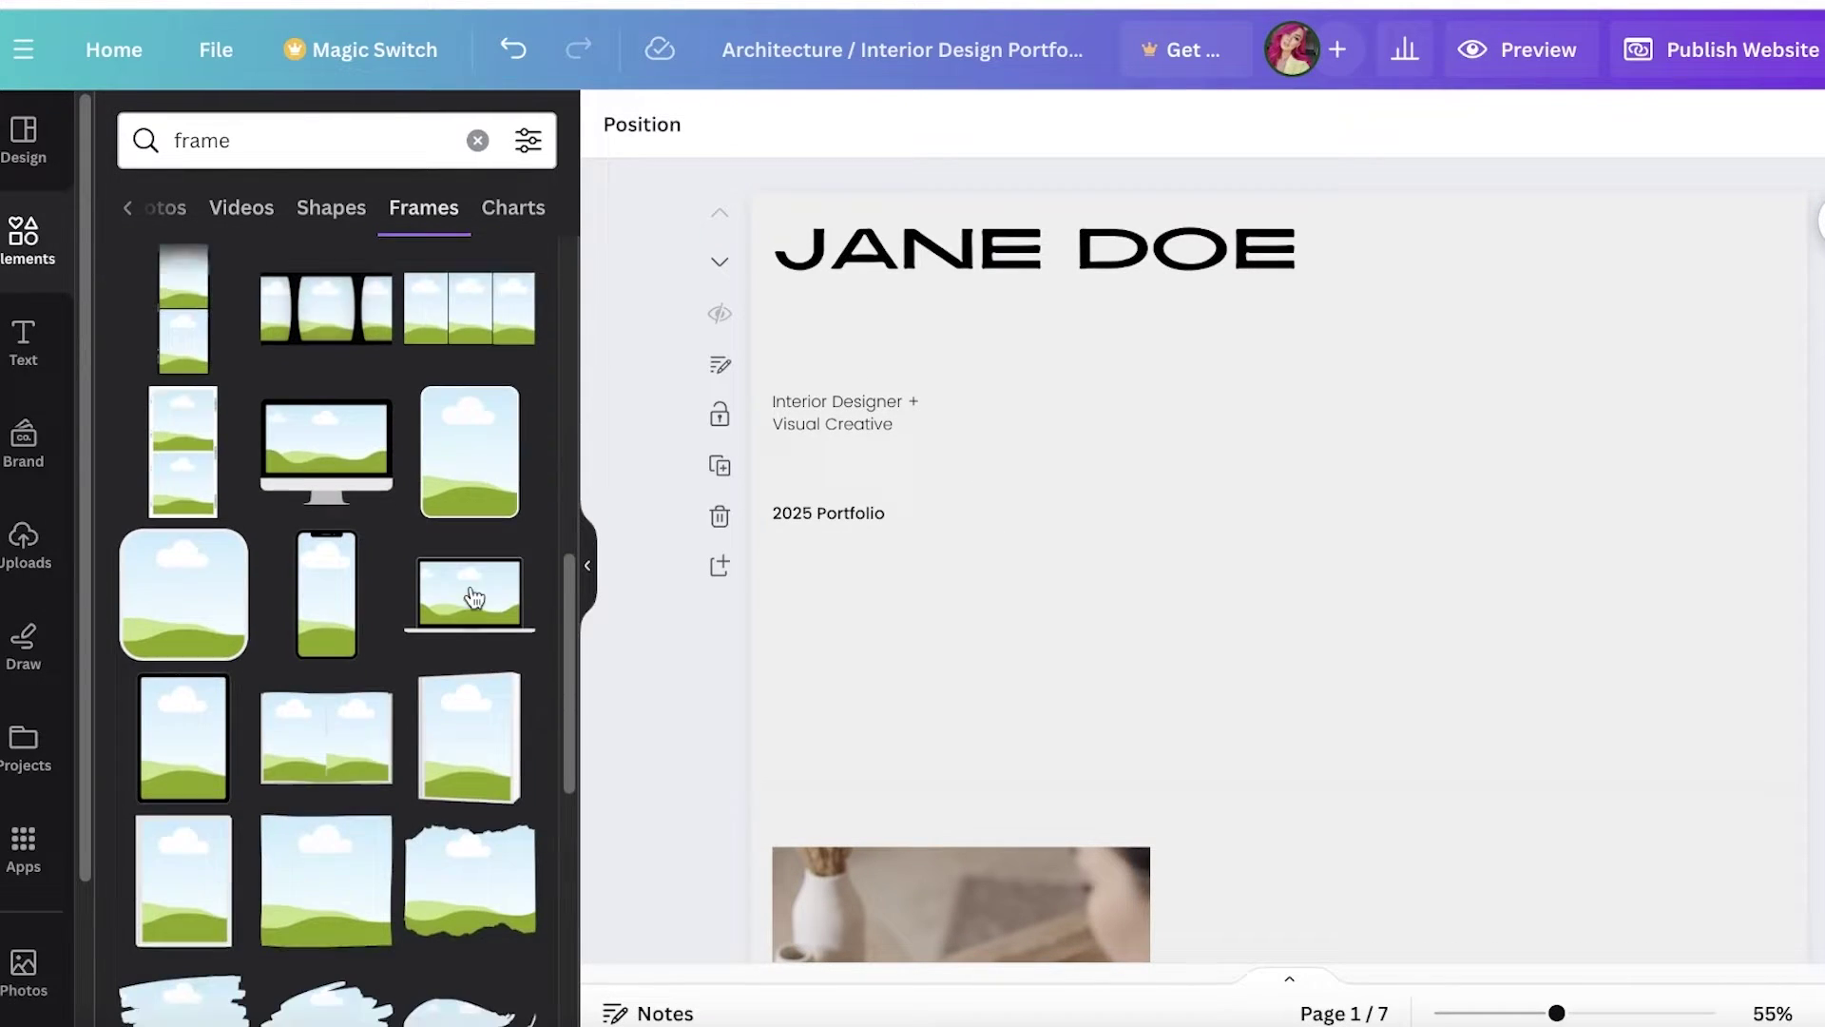
pyautogui.scroll(-5, 473, 595)
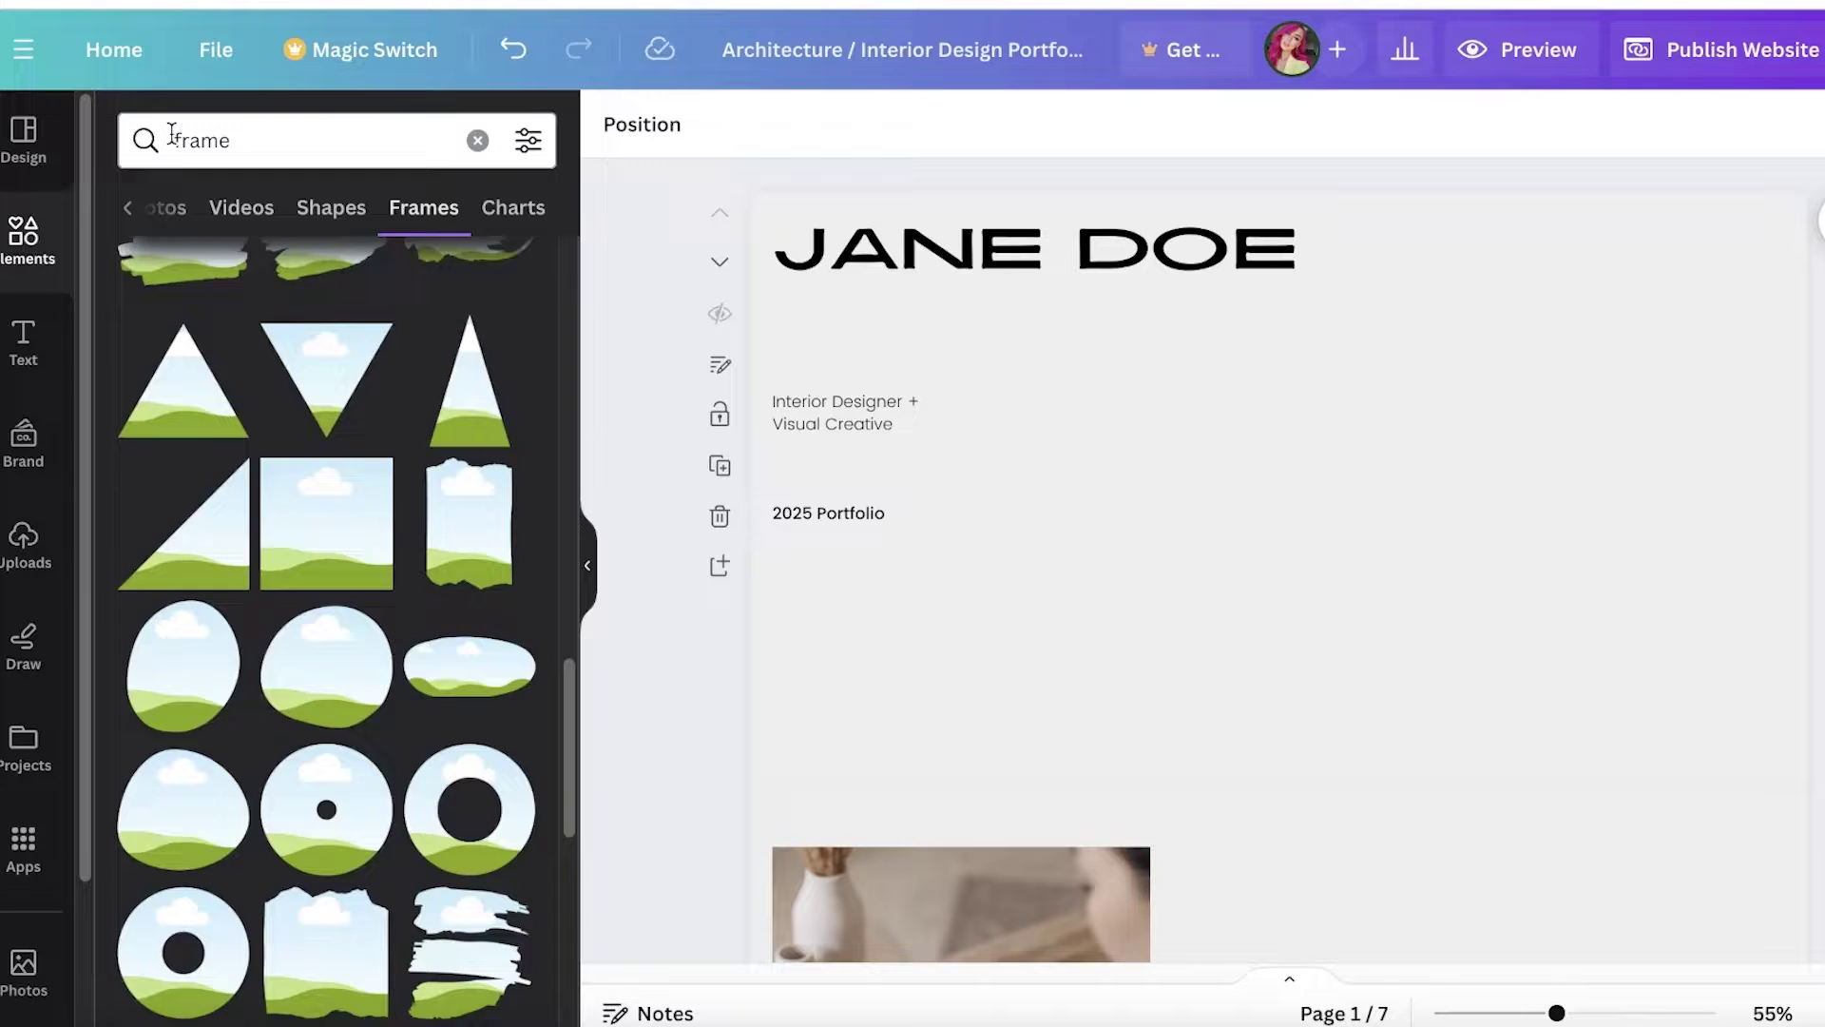
pyautogui.click(177, 140)
pyautogui.scroll(-4, 381, 722)
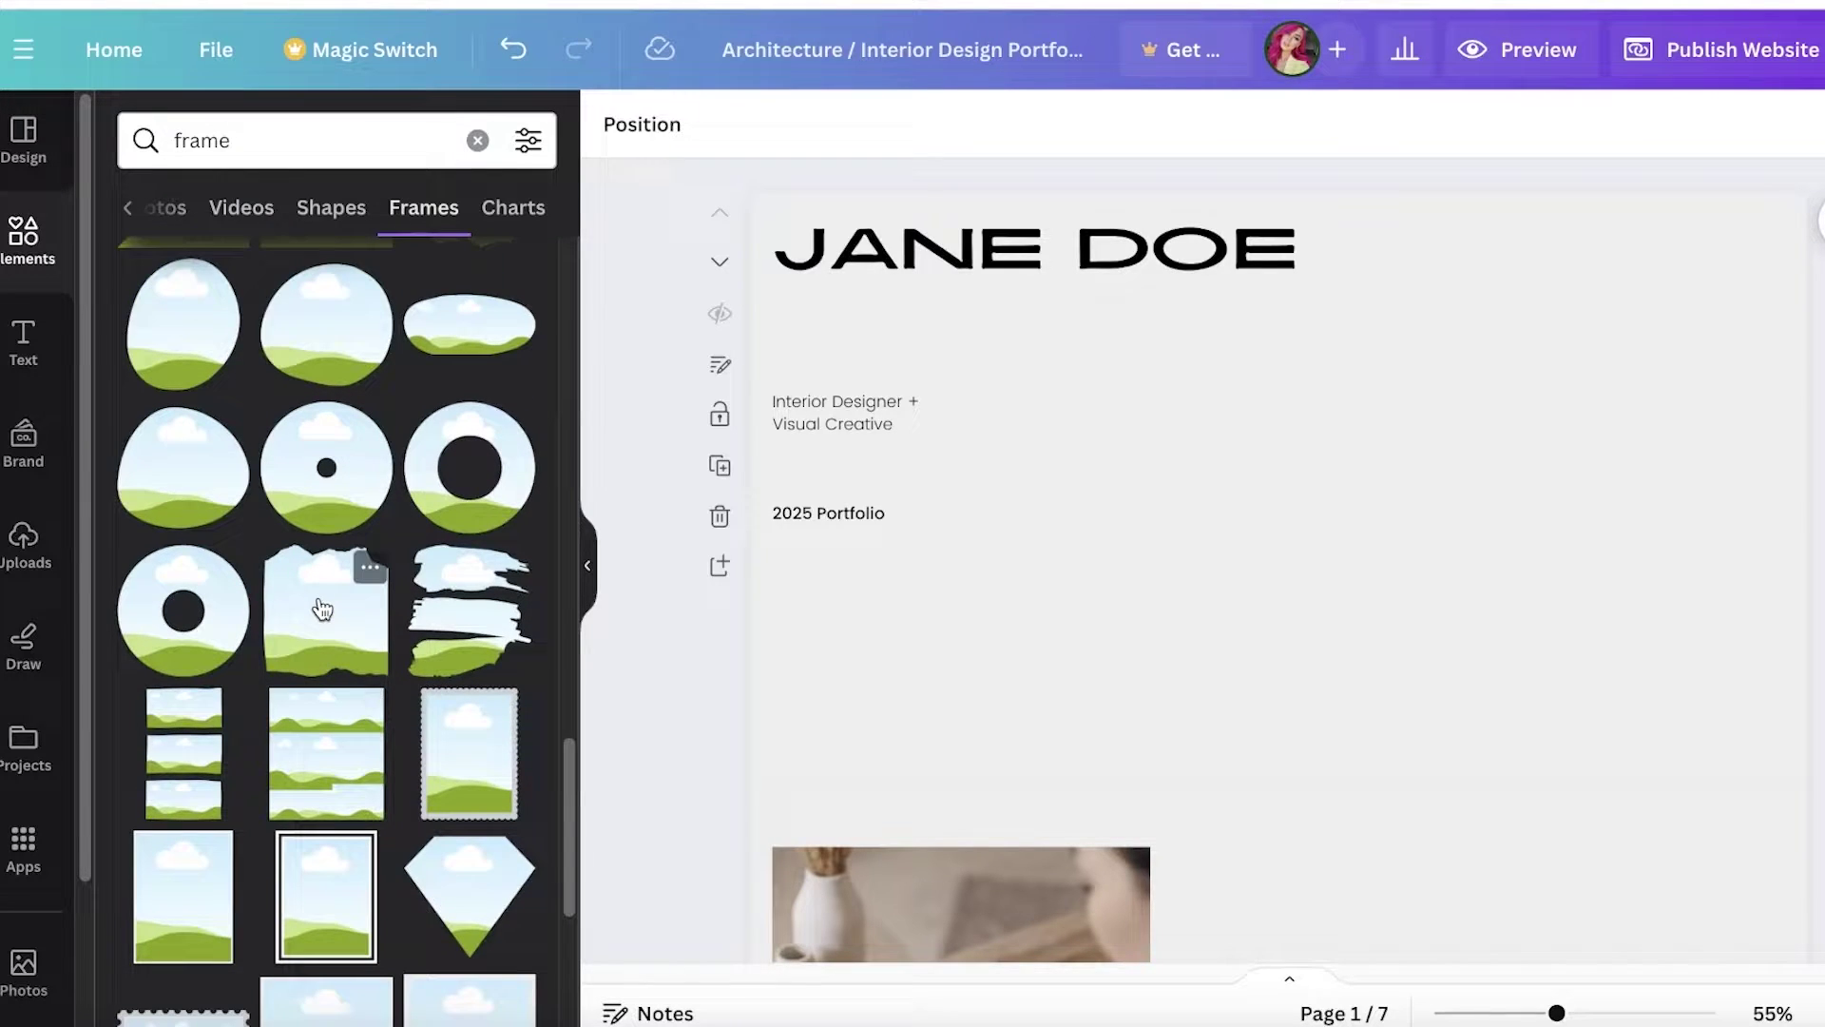
pyautogui.scroll(-4, 323, 608)
pyautogui.scroll(3, 325, 457)
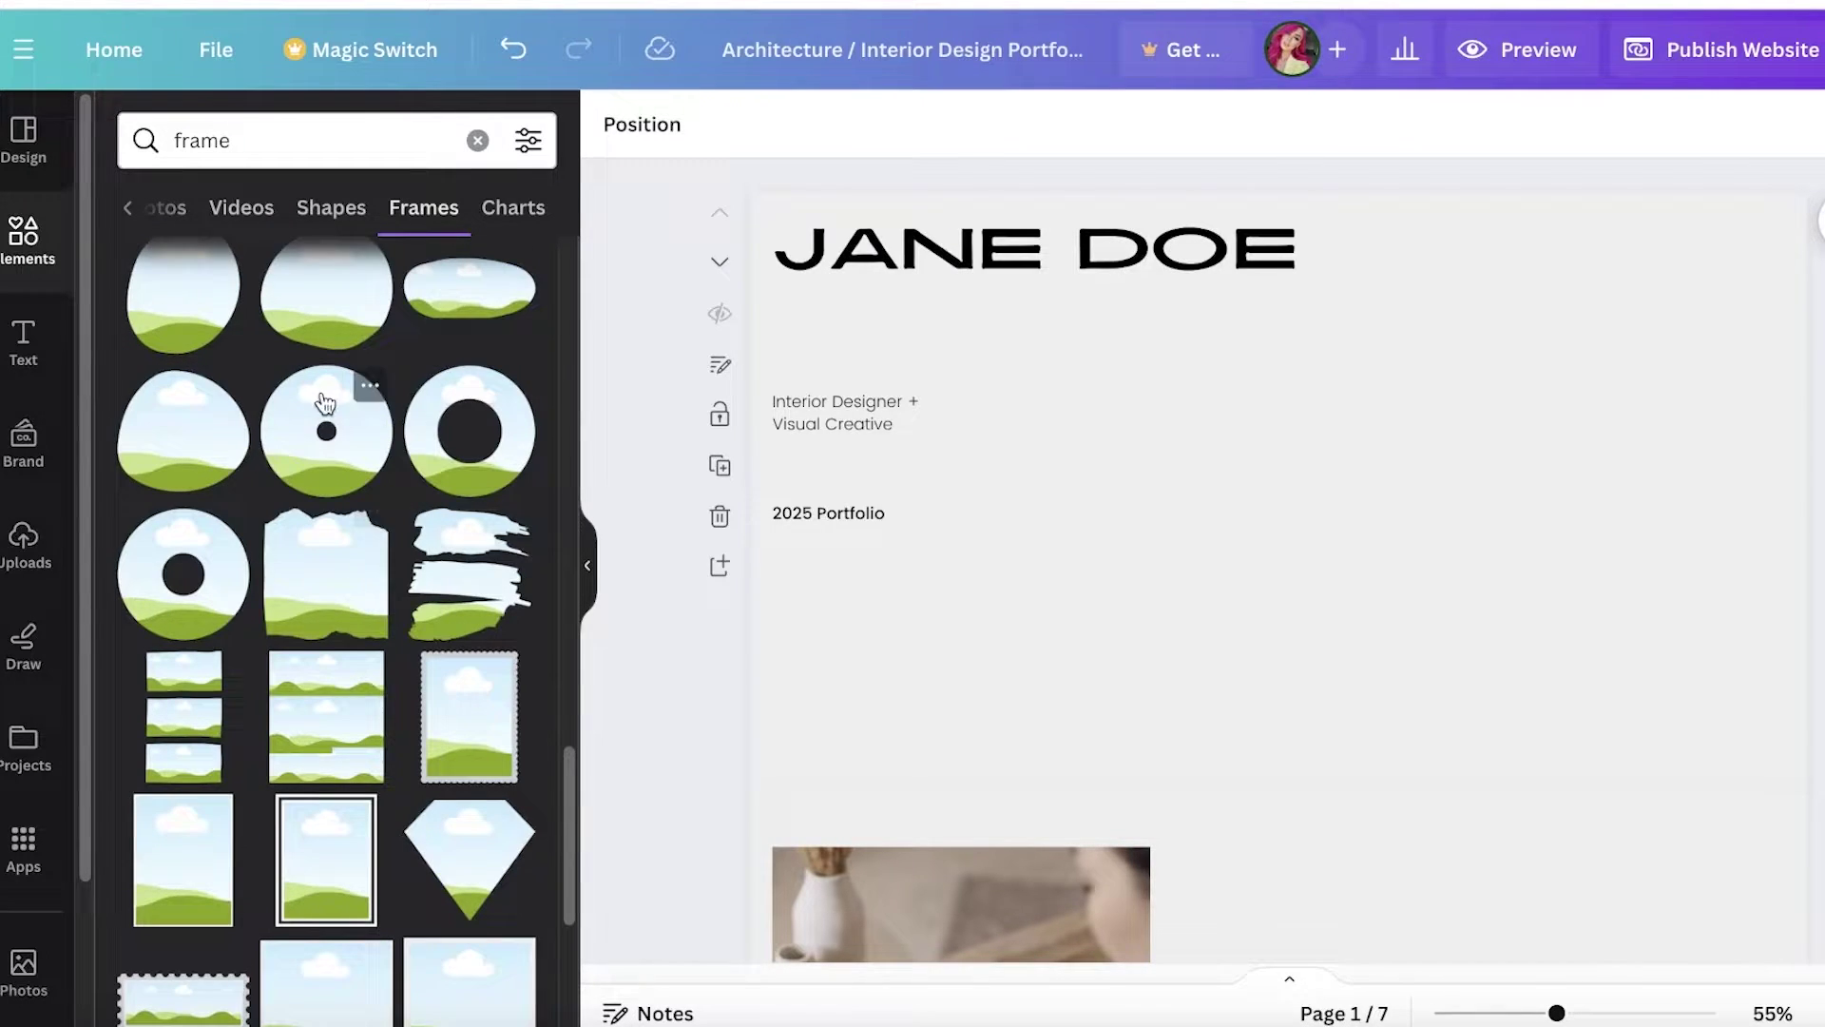
pyautogui.click(326, 584)
pyautogui.scroll(-6, 326, 665)
pyautogui.scroll(-5, 326, 701)
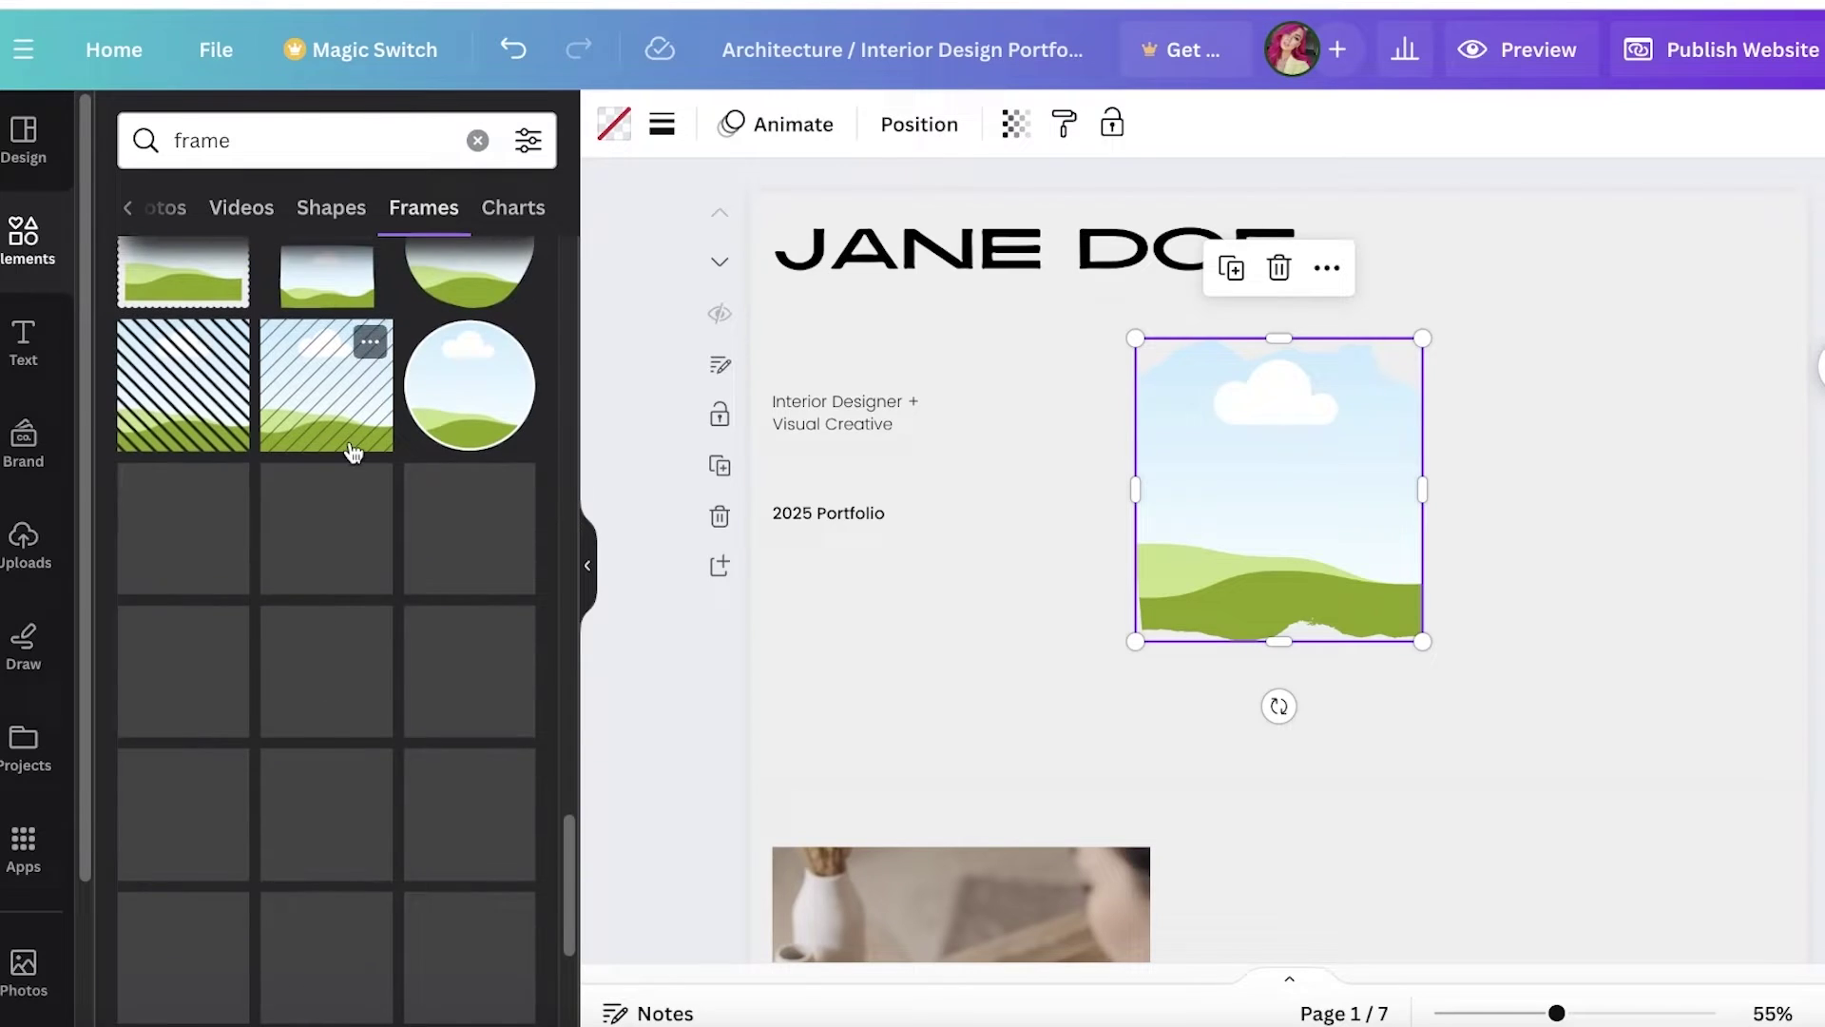
# Search elements for 'torn paper' and add a torn-paper frame to the page
pyautogui.scroll(-5, 352, 451)
pyautogui.click(179, 141)
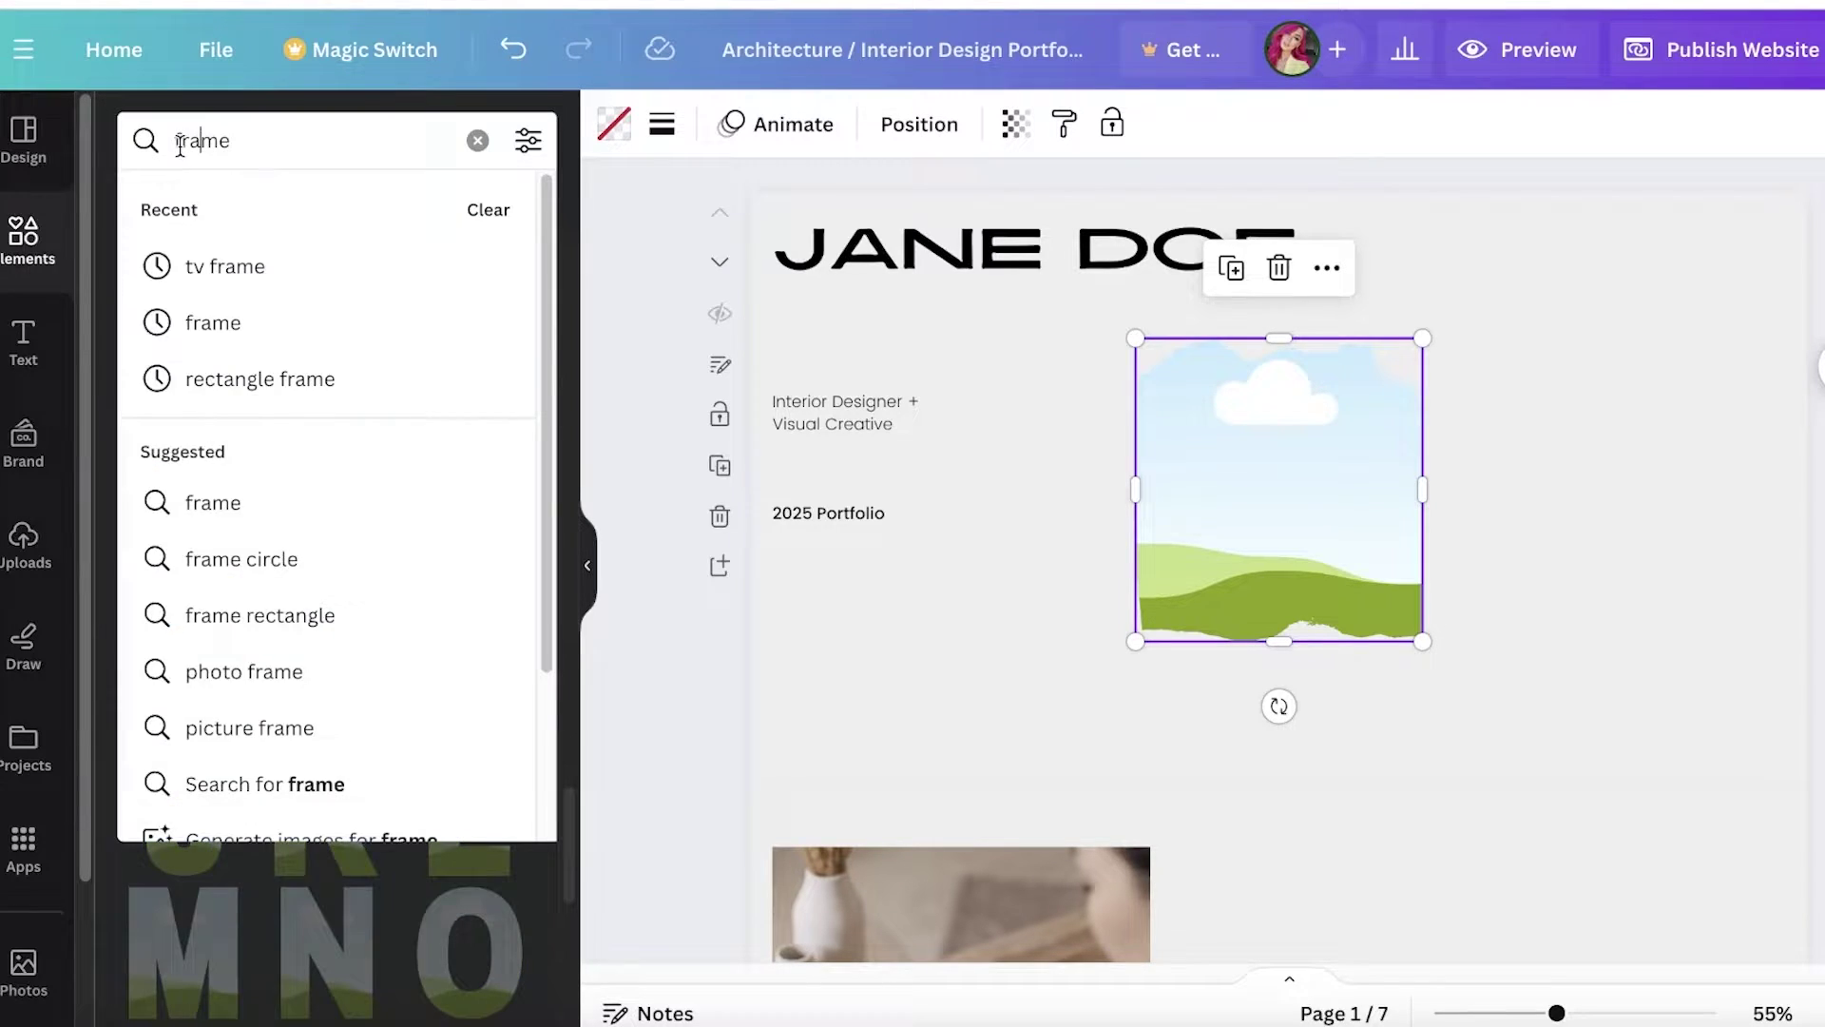
pyautogui.write('torn pa')
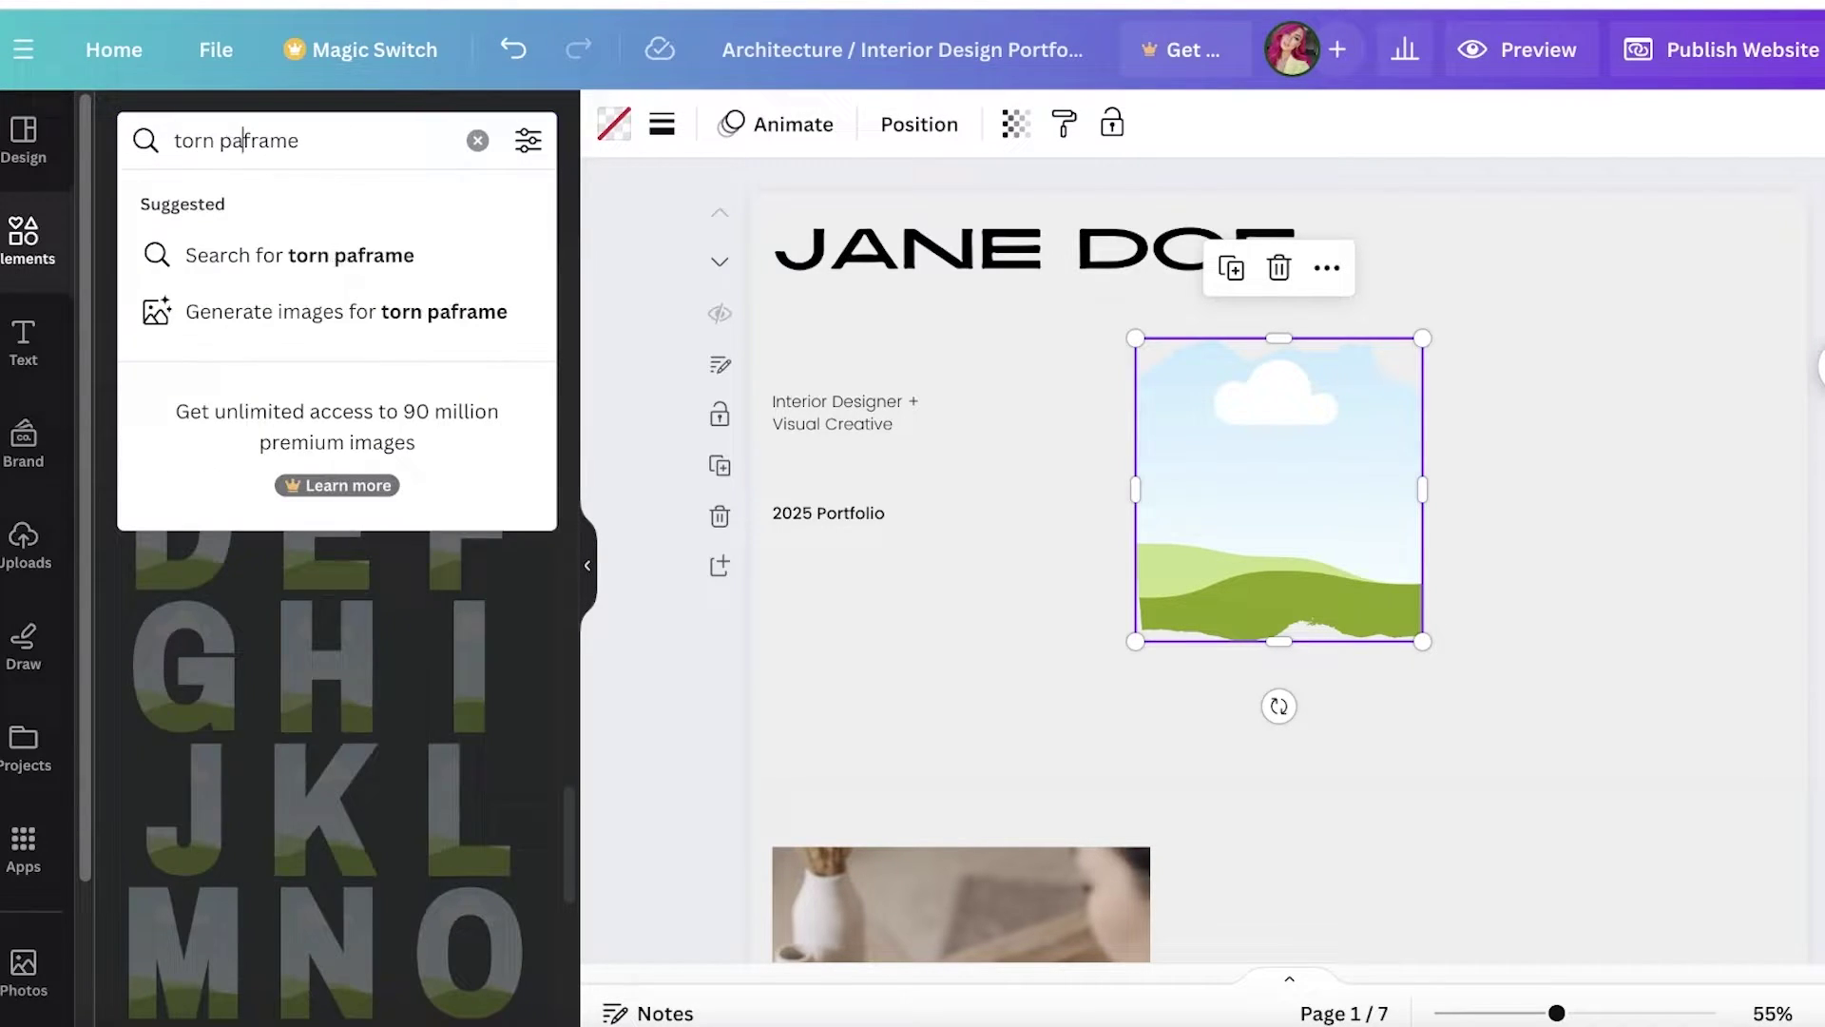
pyautogui.write('per')
pyautogui.press('Return')
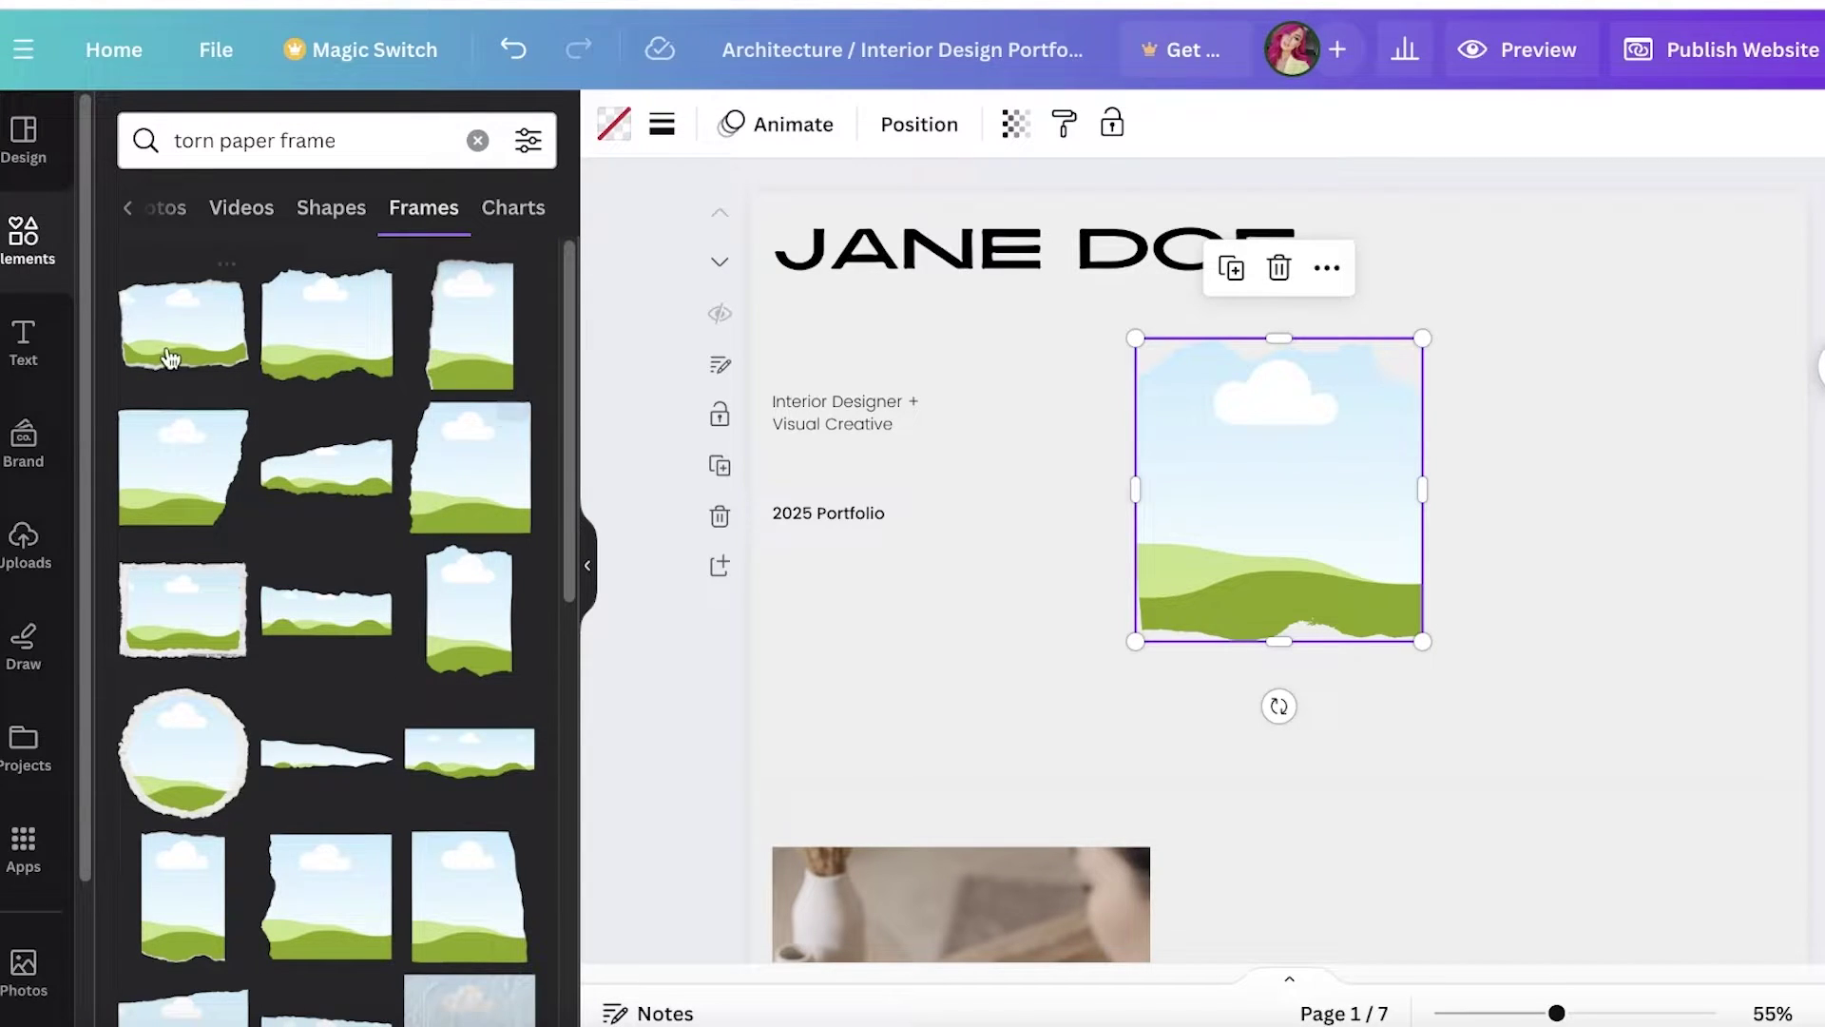
pyautogui.click(457, 480)
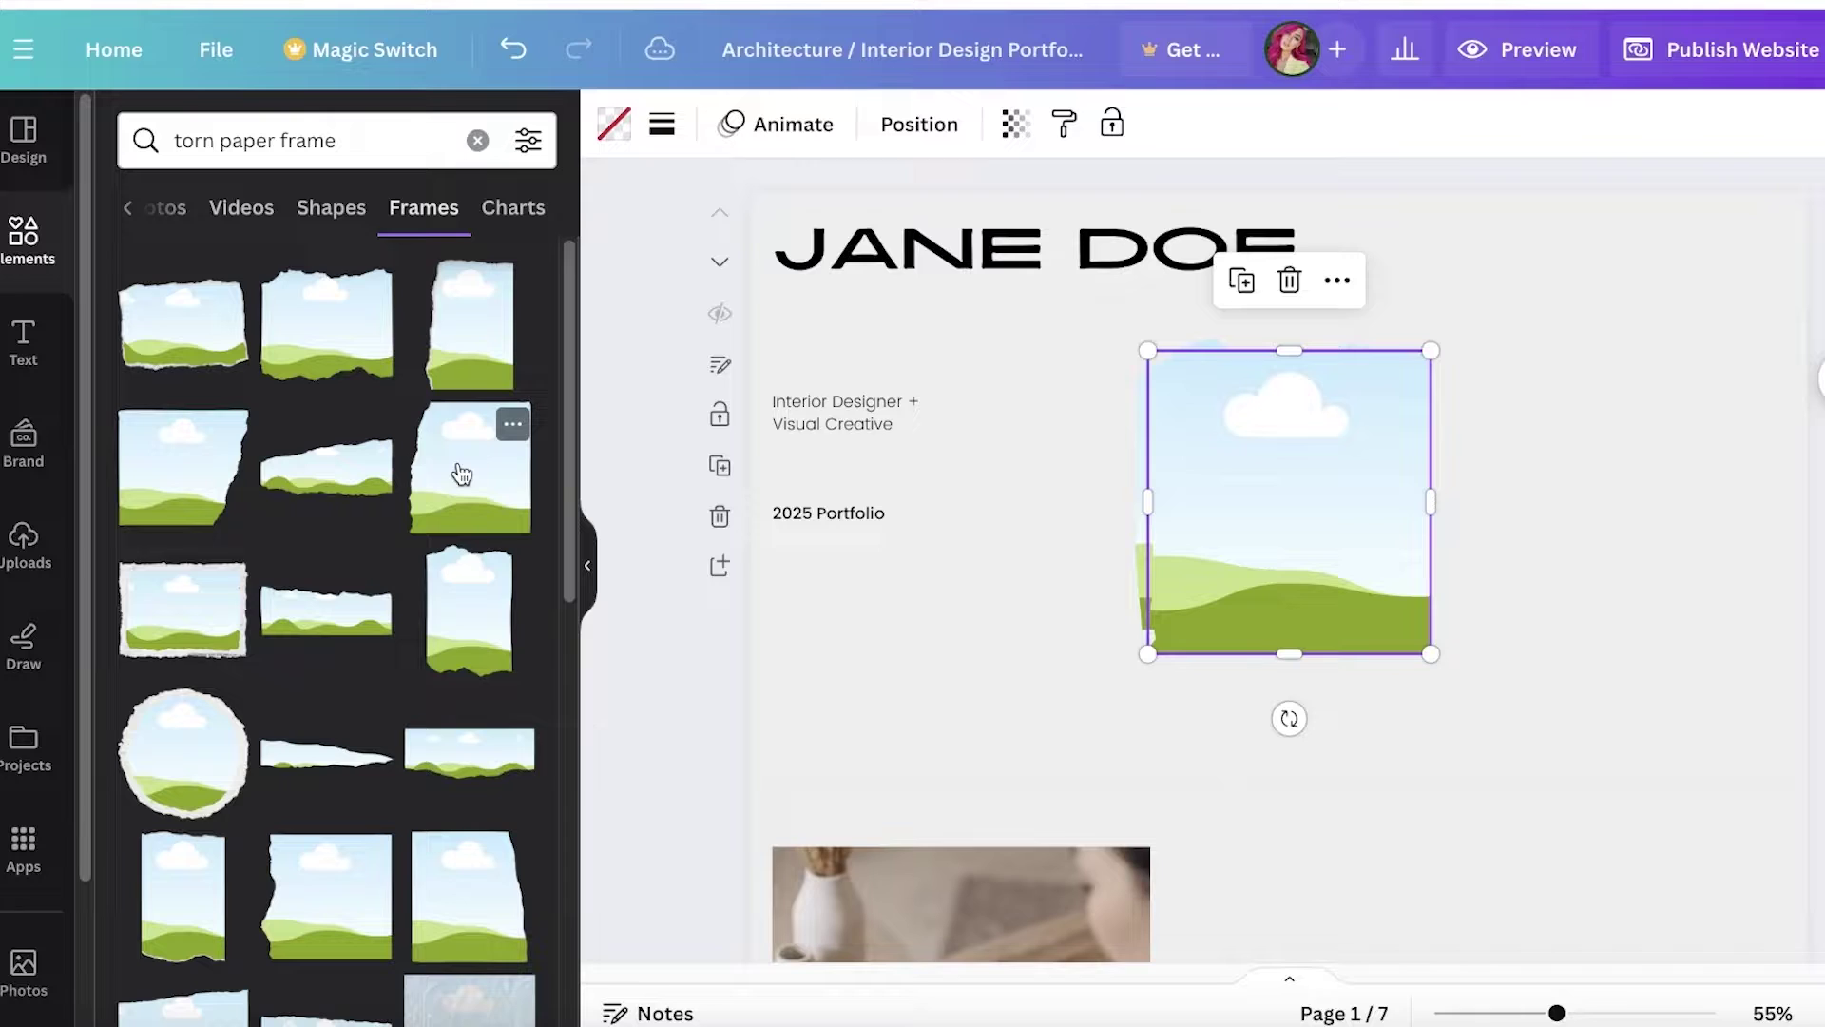
# Delete the earlier frame and enlarge the torn-paper frame to fill the hero's right side
pyautogui.scroll(-3, 375, 651)
pyautogui.scroll(-3, 413, 567)
pyautogui.moveTo(1286, 629); pyautogui.dragTo(1573, 639)
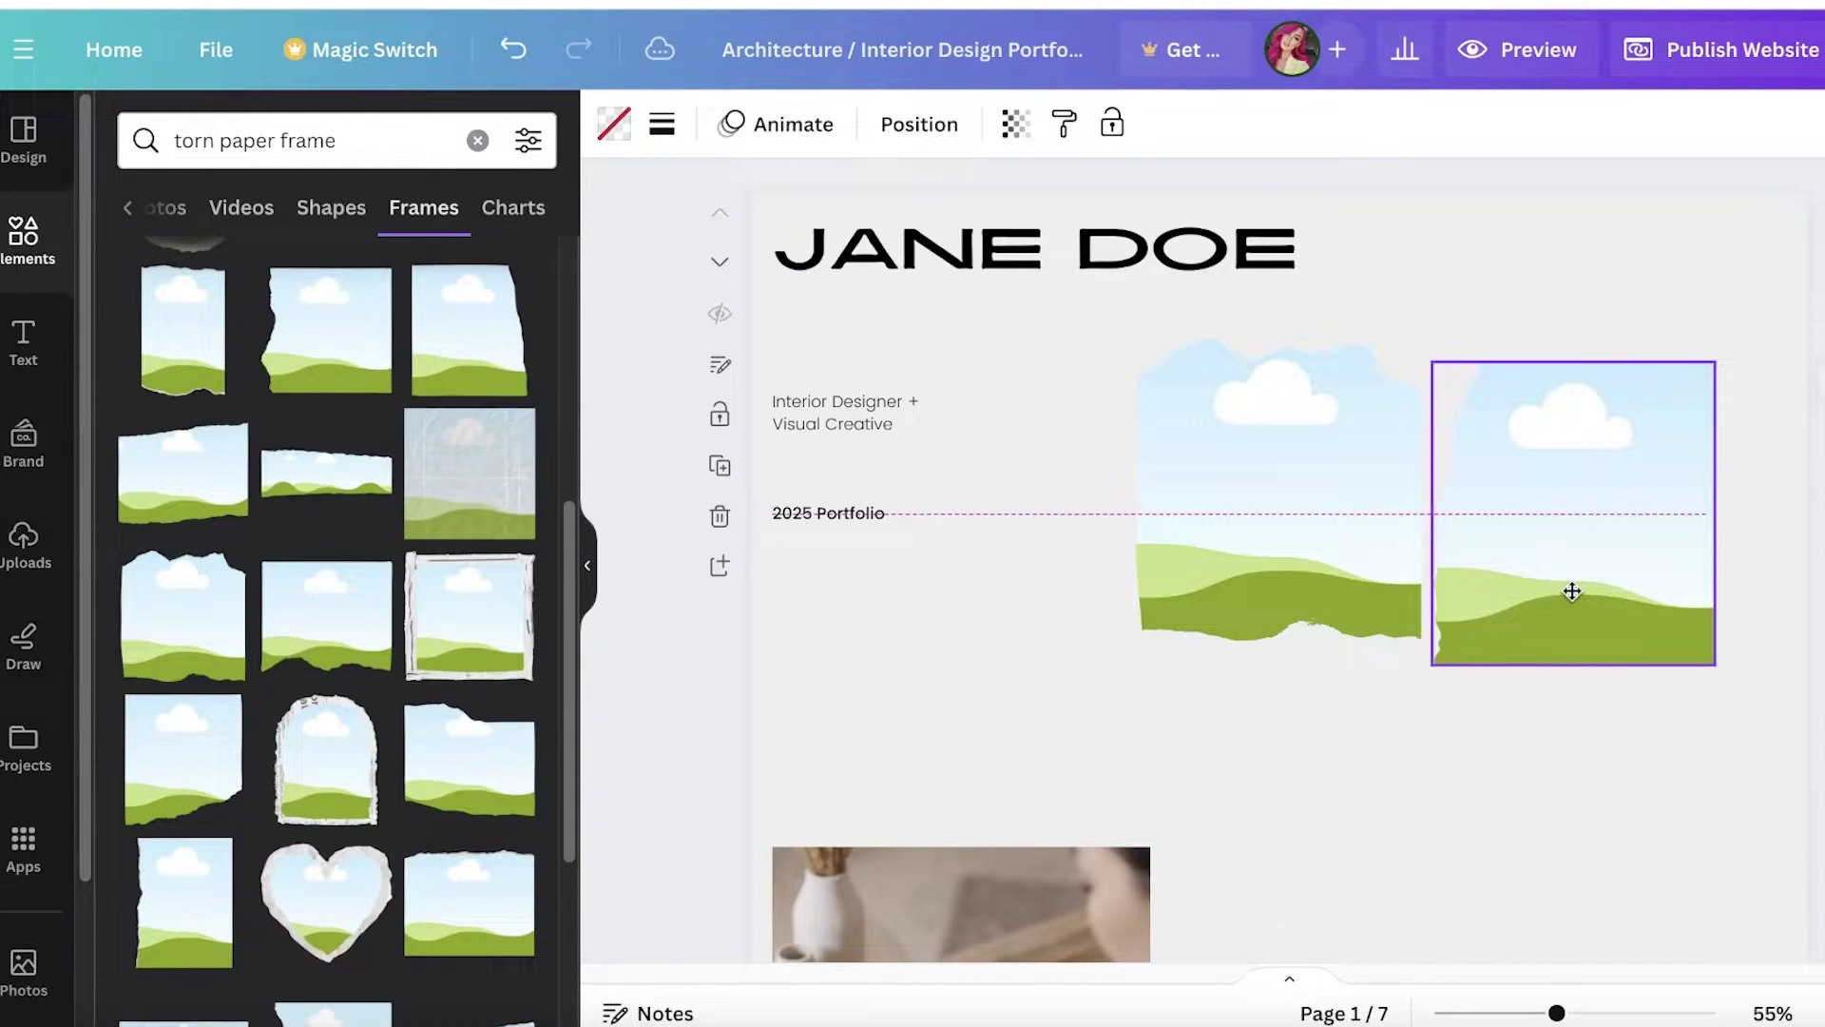
pyautogui.click(1259, 535)
pyautogui.press('Delete')
pyautogui.click(1474, 470)
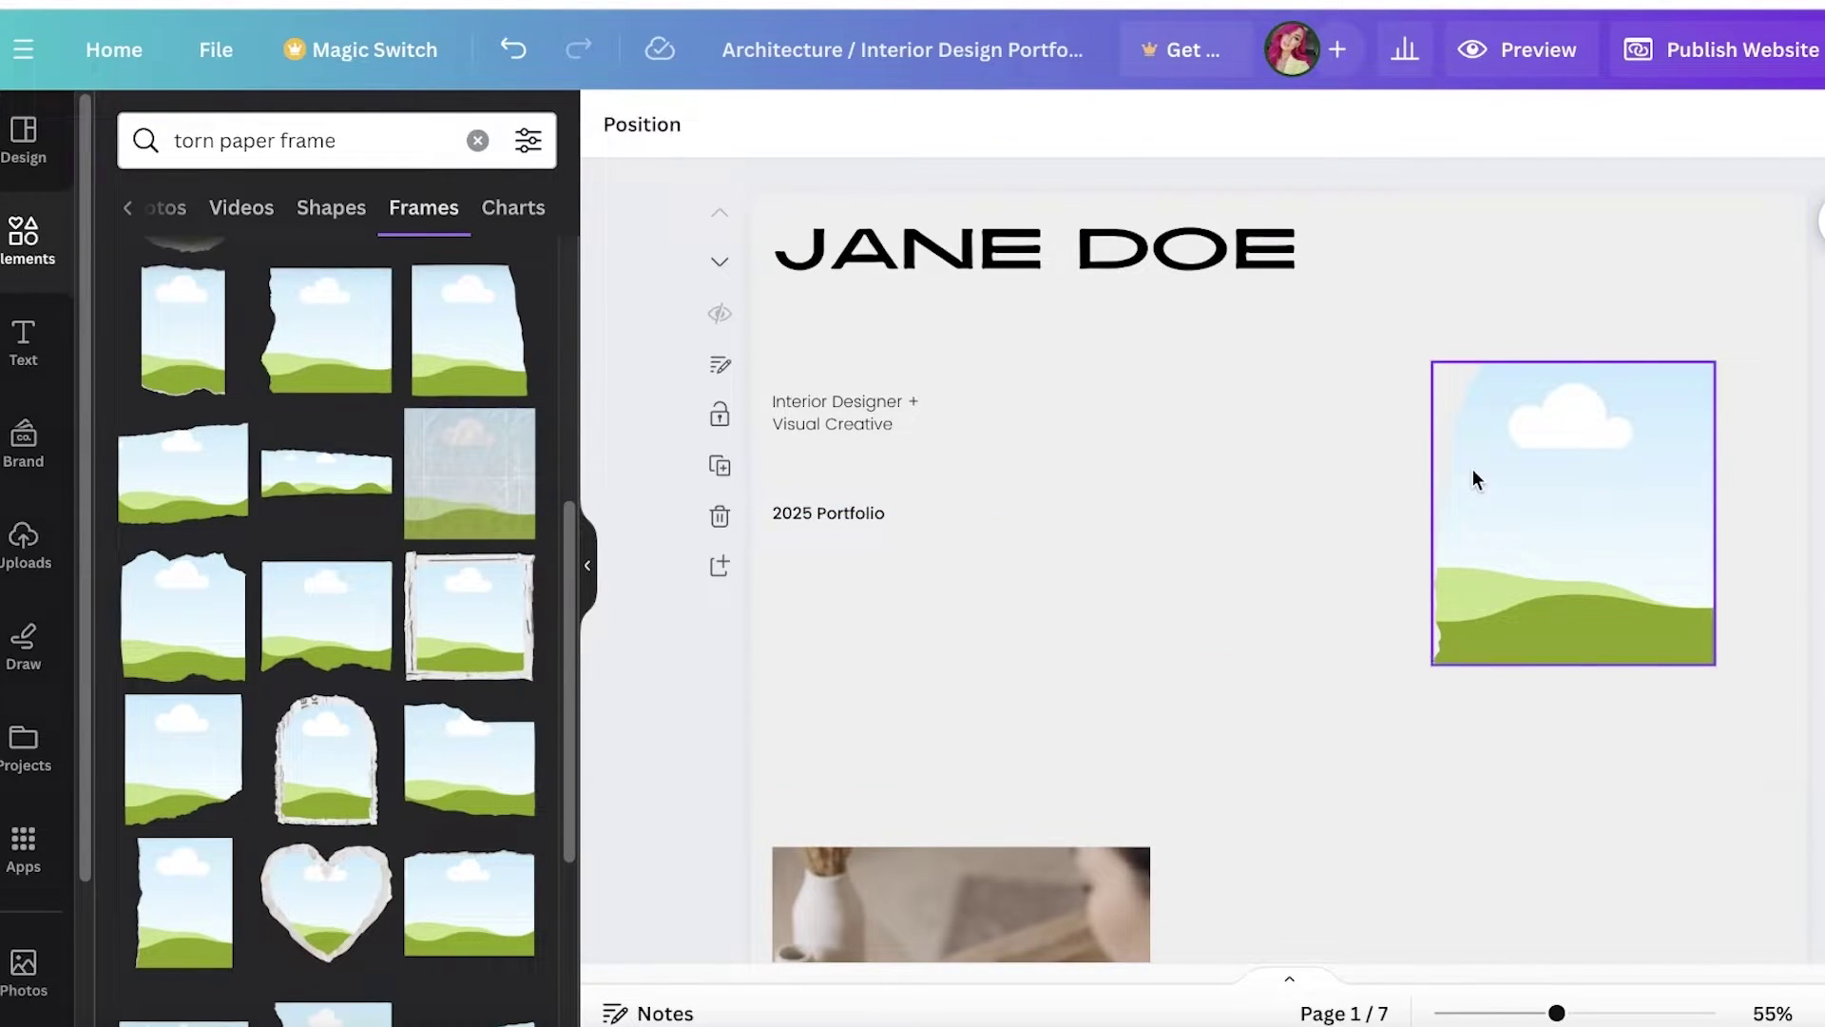
pyautogui.moveTo(1432, 665); pyautogui.dragTo(1166, 945)
pyautogui.moveTo(1473, 600); pyautogui.dragTo(1595, 417)
pyautogui.moveTo(1278, 761); pyautogui.dragTo(1148, 904)
# Search 'furni' and fill the torn-paper frame with the chair-and-vase photo, shifted right
pyautogui.click(38, 249)
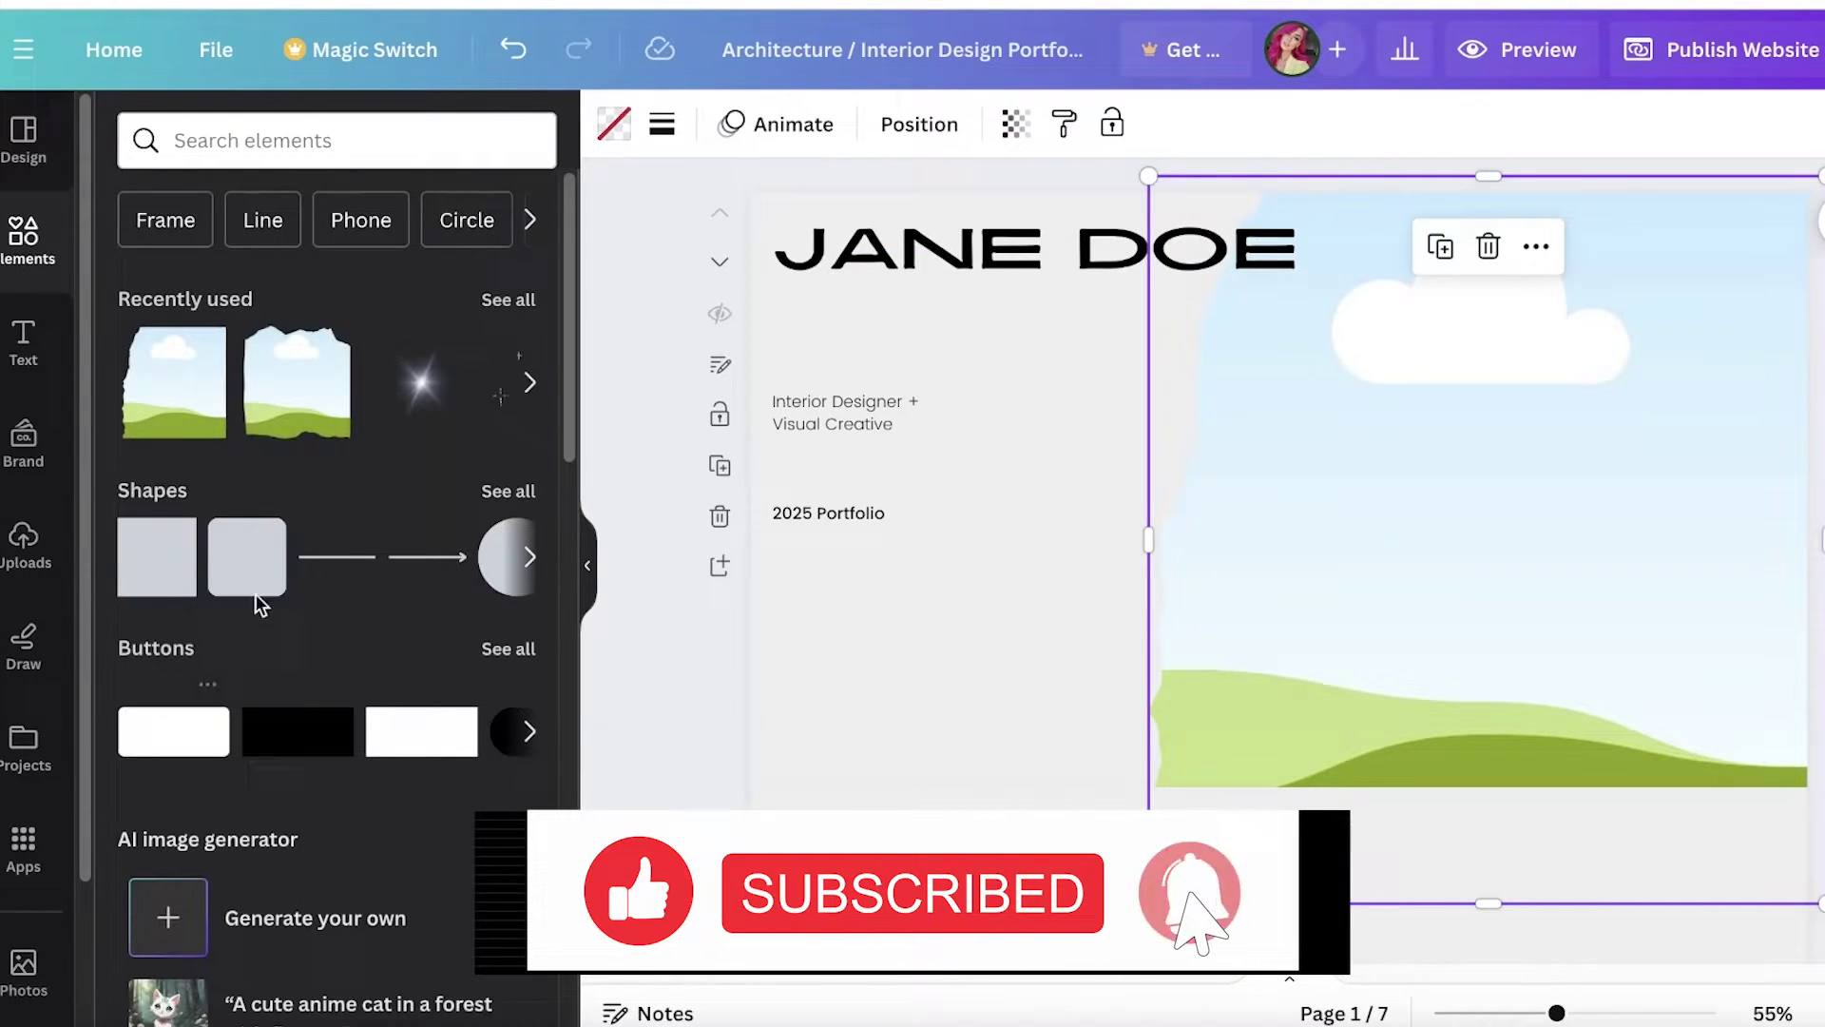
pyautogui.scroll(-3, 261, 580)
pyautogui.click(337, 145)
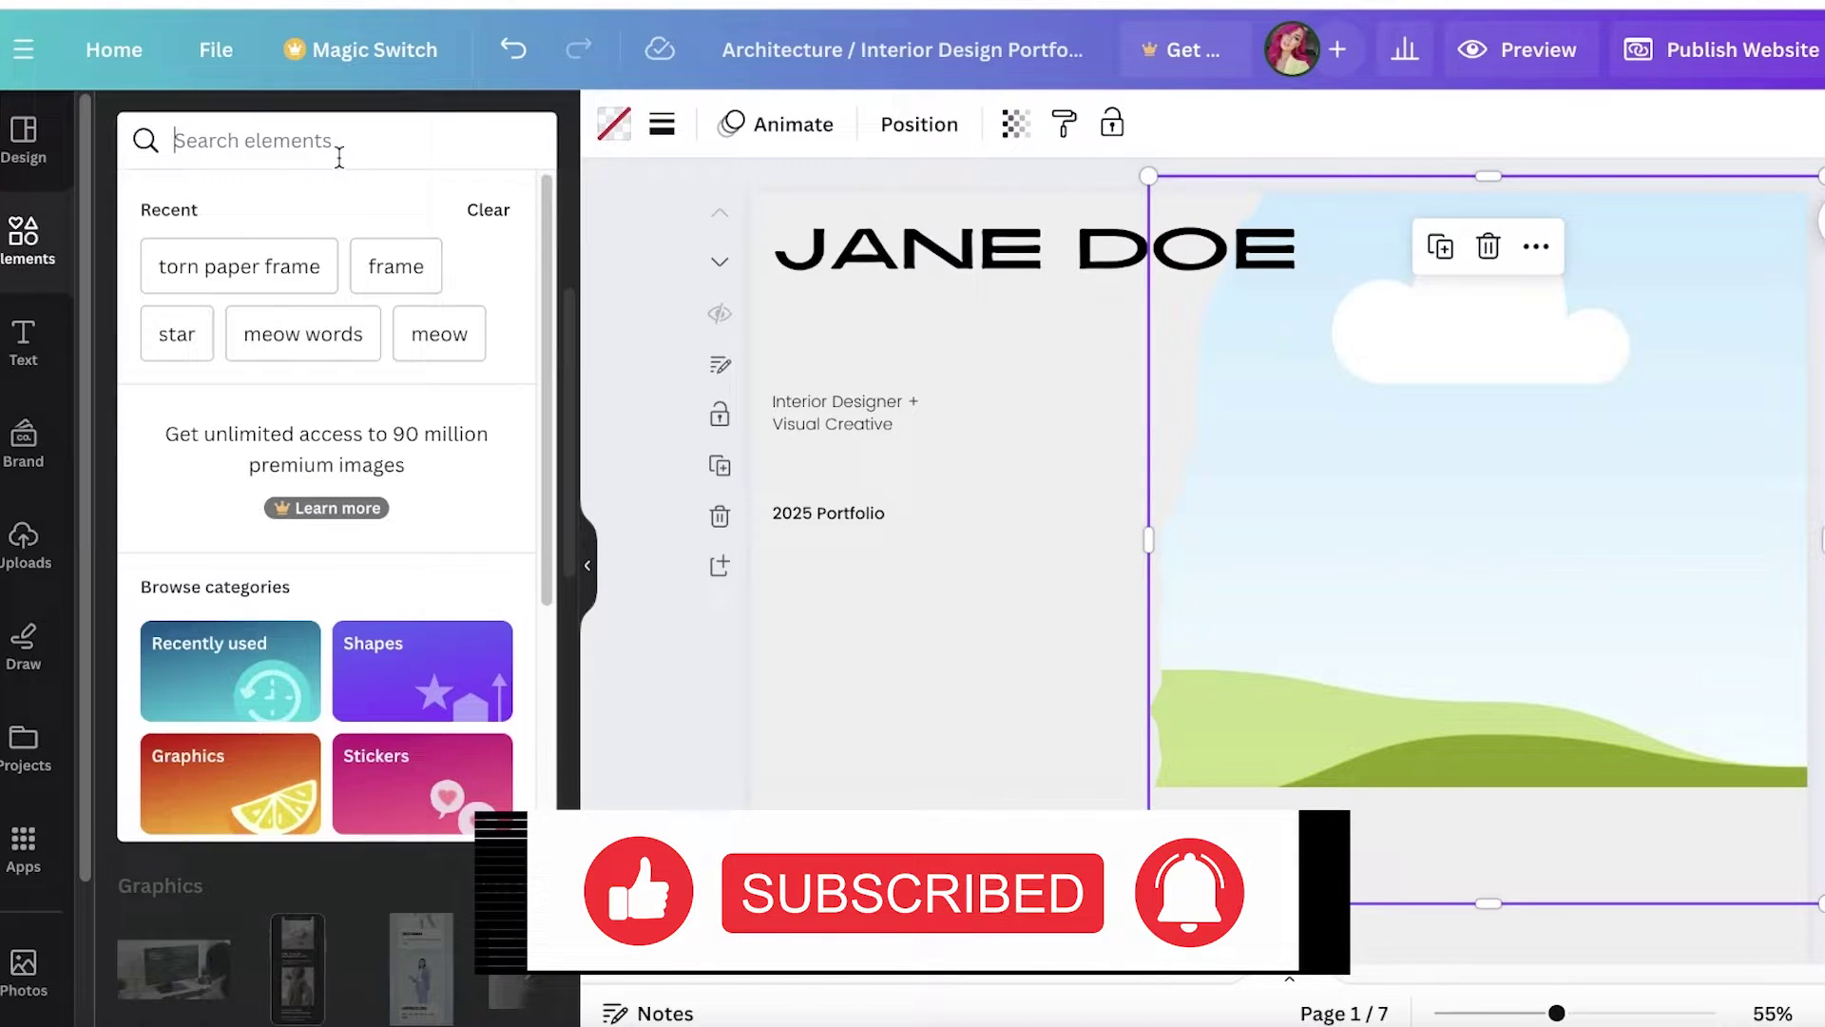
pyautogui.write('furniture')
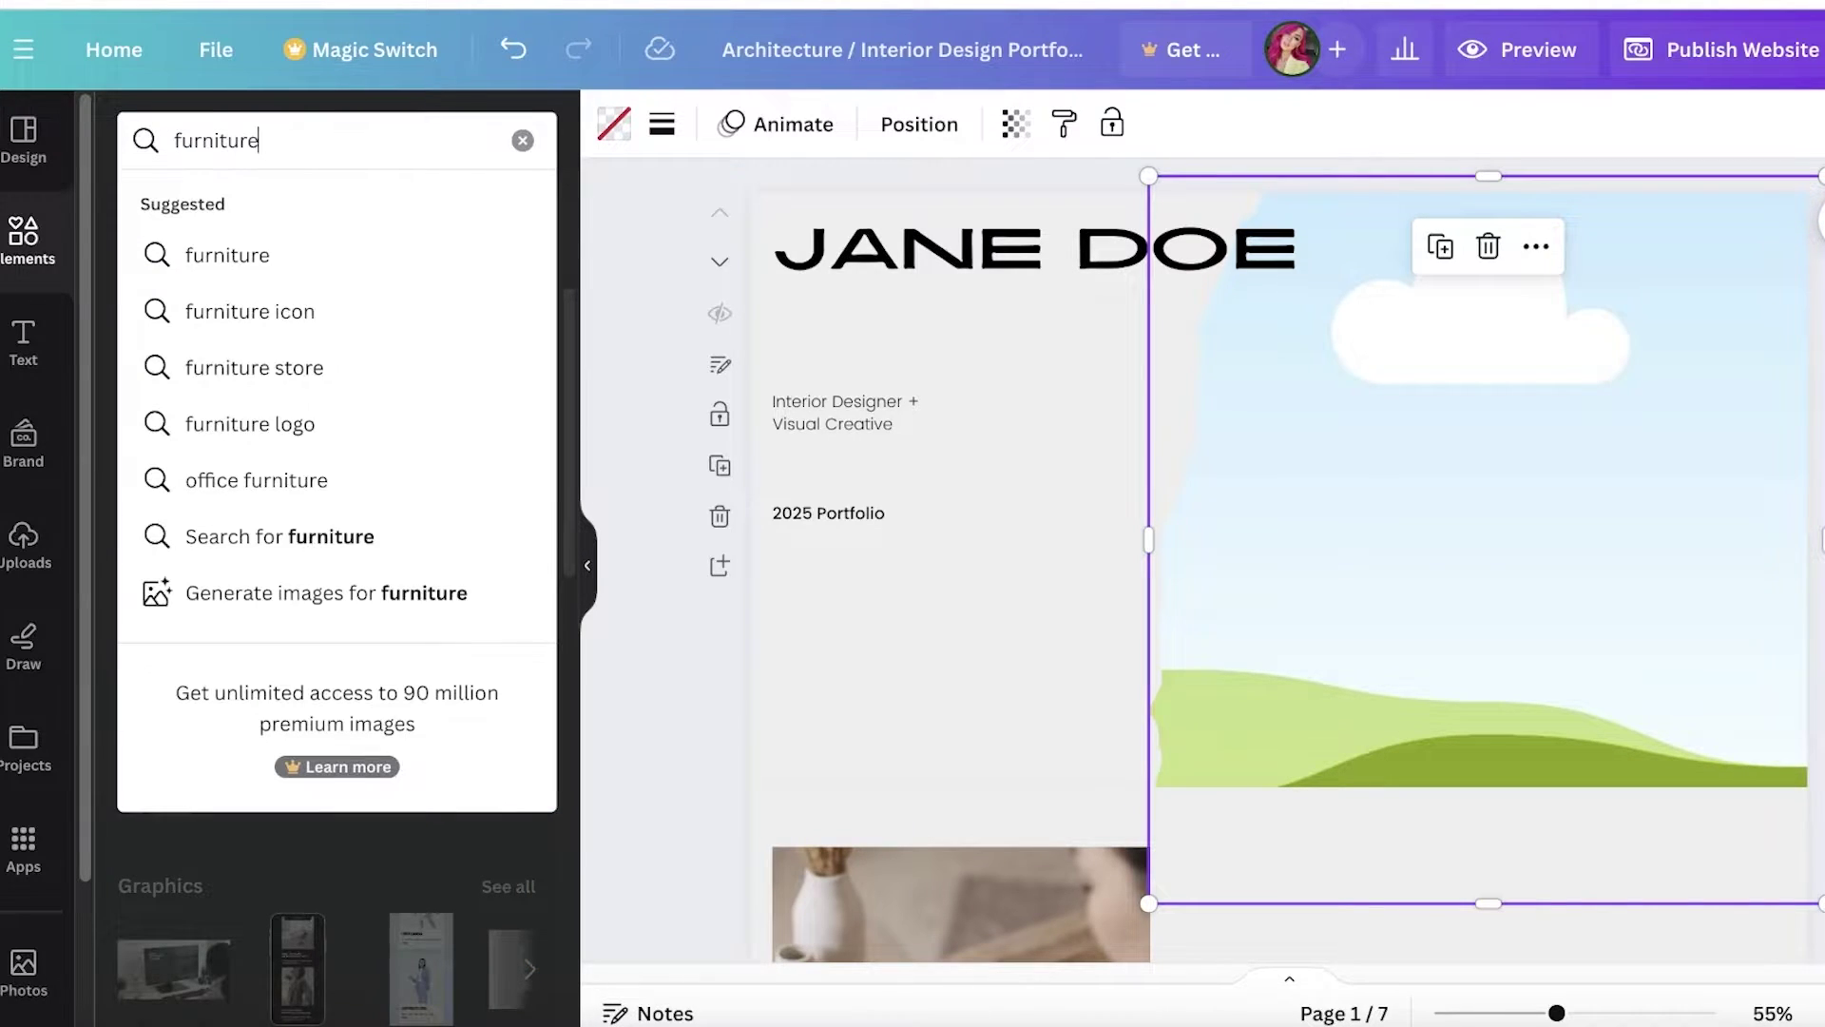
pyautogui.press('Return')
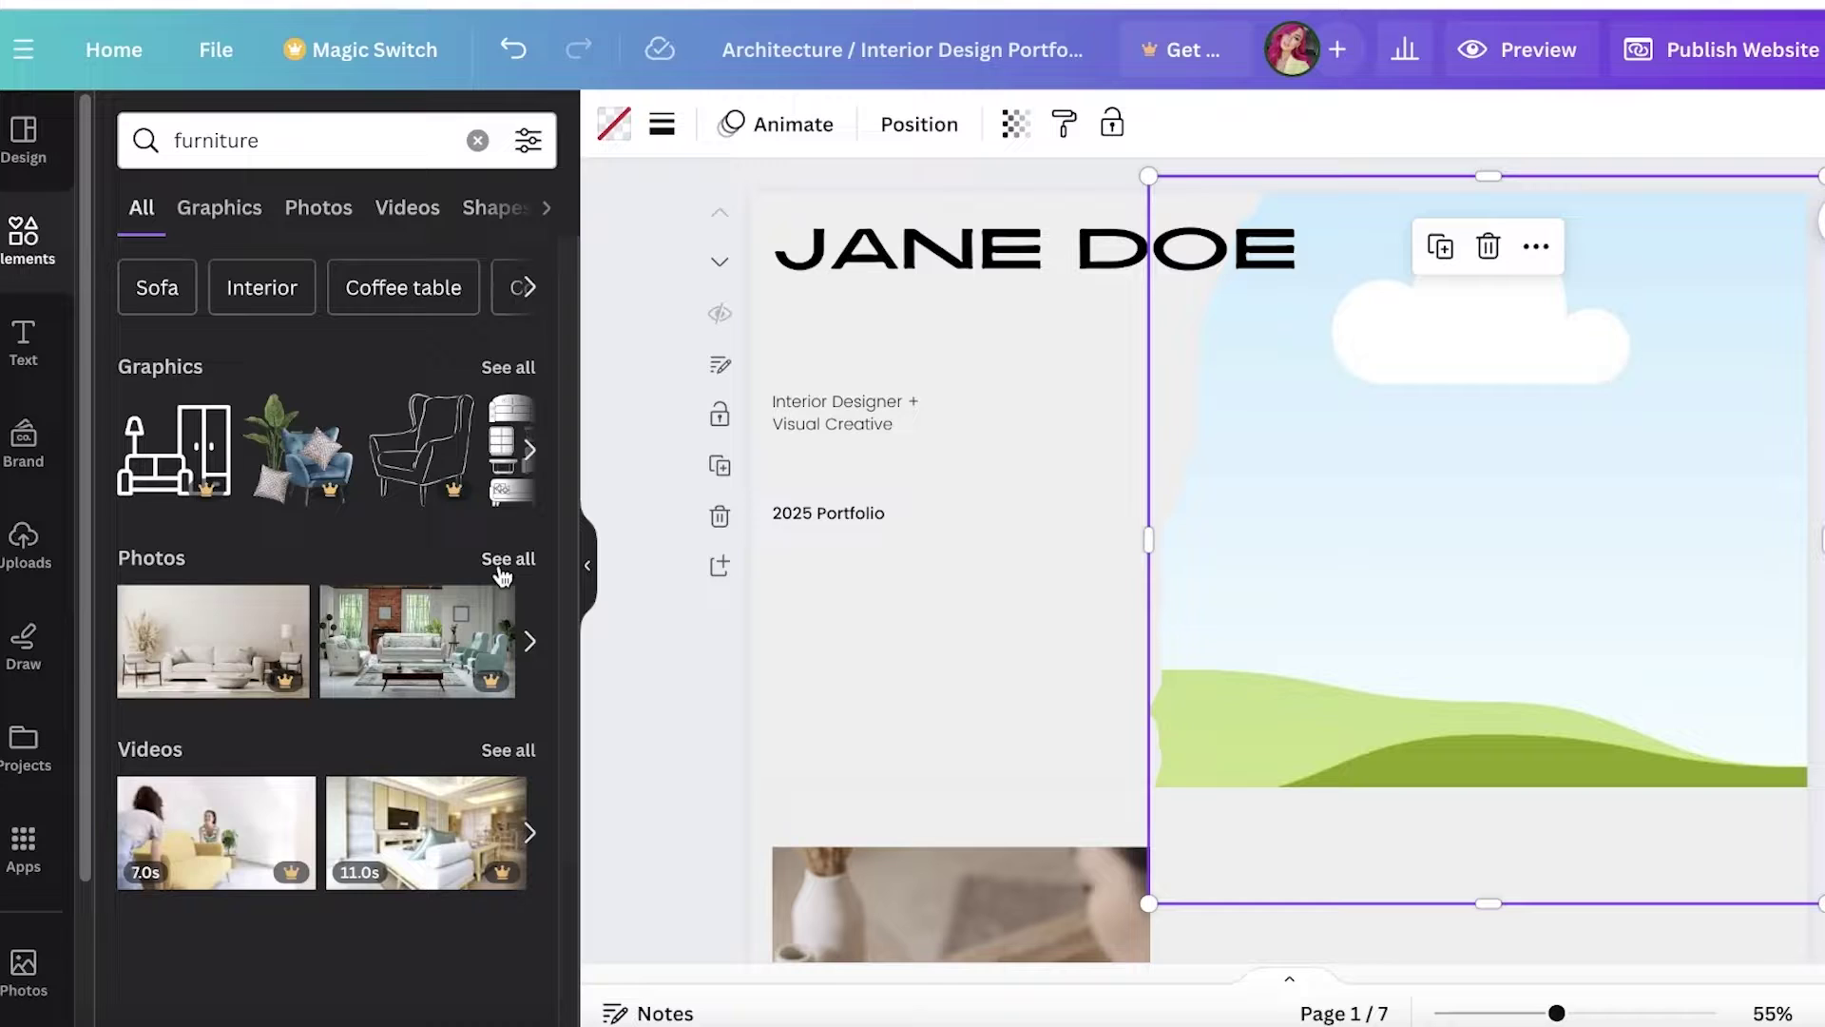
pyautogui.click(502, 561)
pyautogui.scroll(-5, 418, 618)
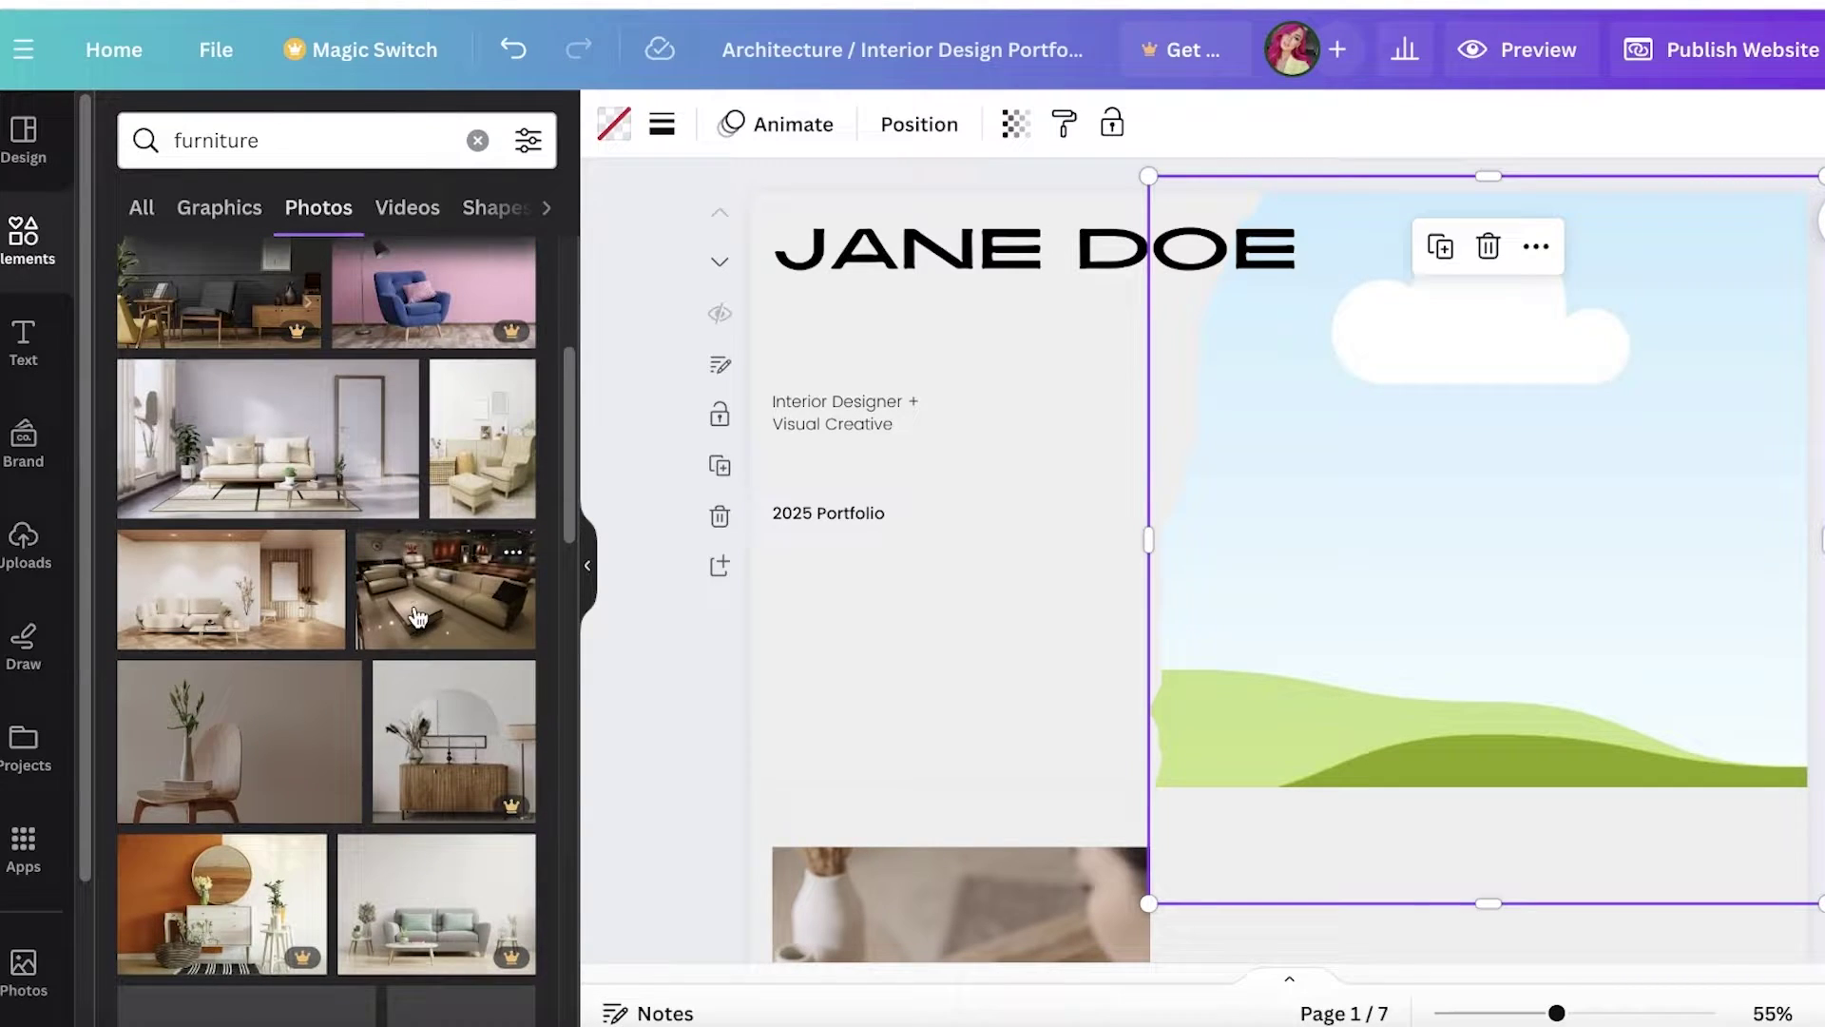
pyautogui.moveTo(247, 741); pyautogui.dragTo(1663, 538)
pyautogui.doubleClick(1345, 539)
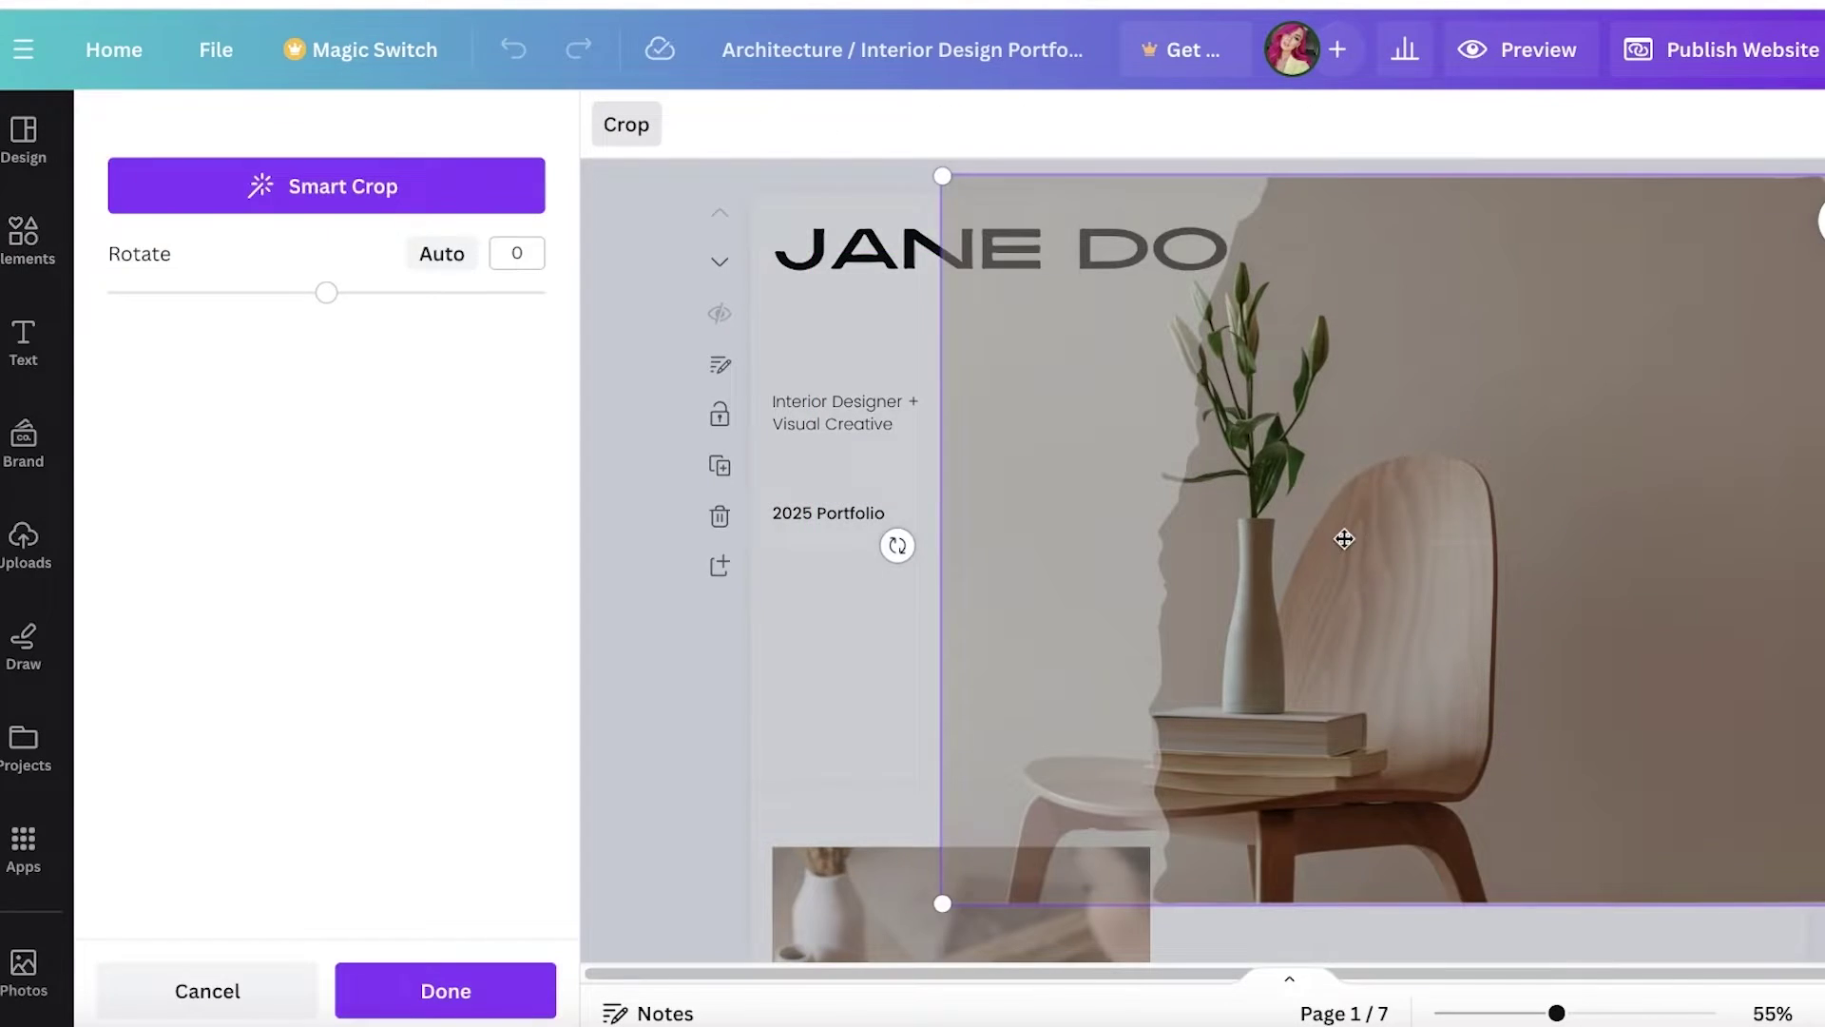
pyautogui.moveTo(1344, 539); pyautogui.dragTo(1606, 381)
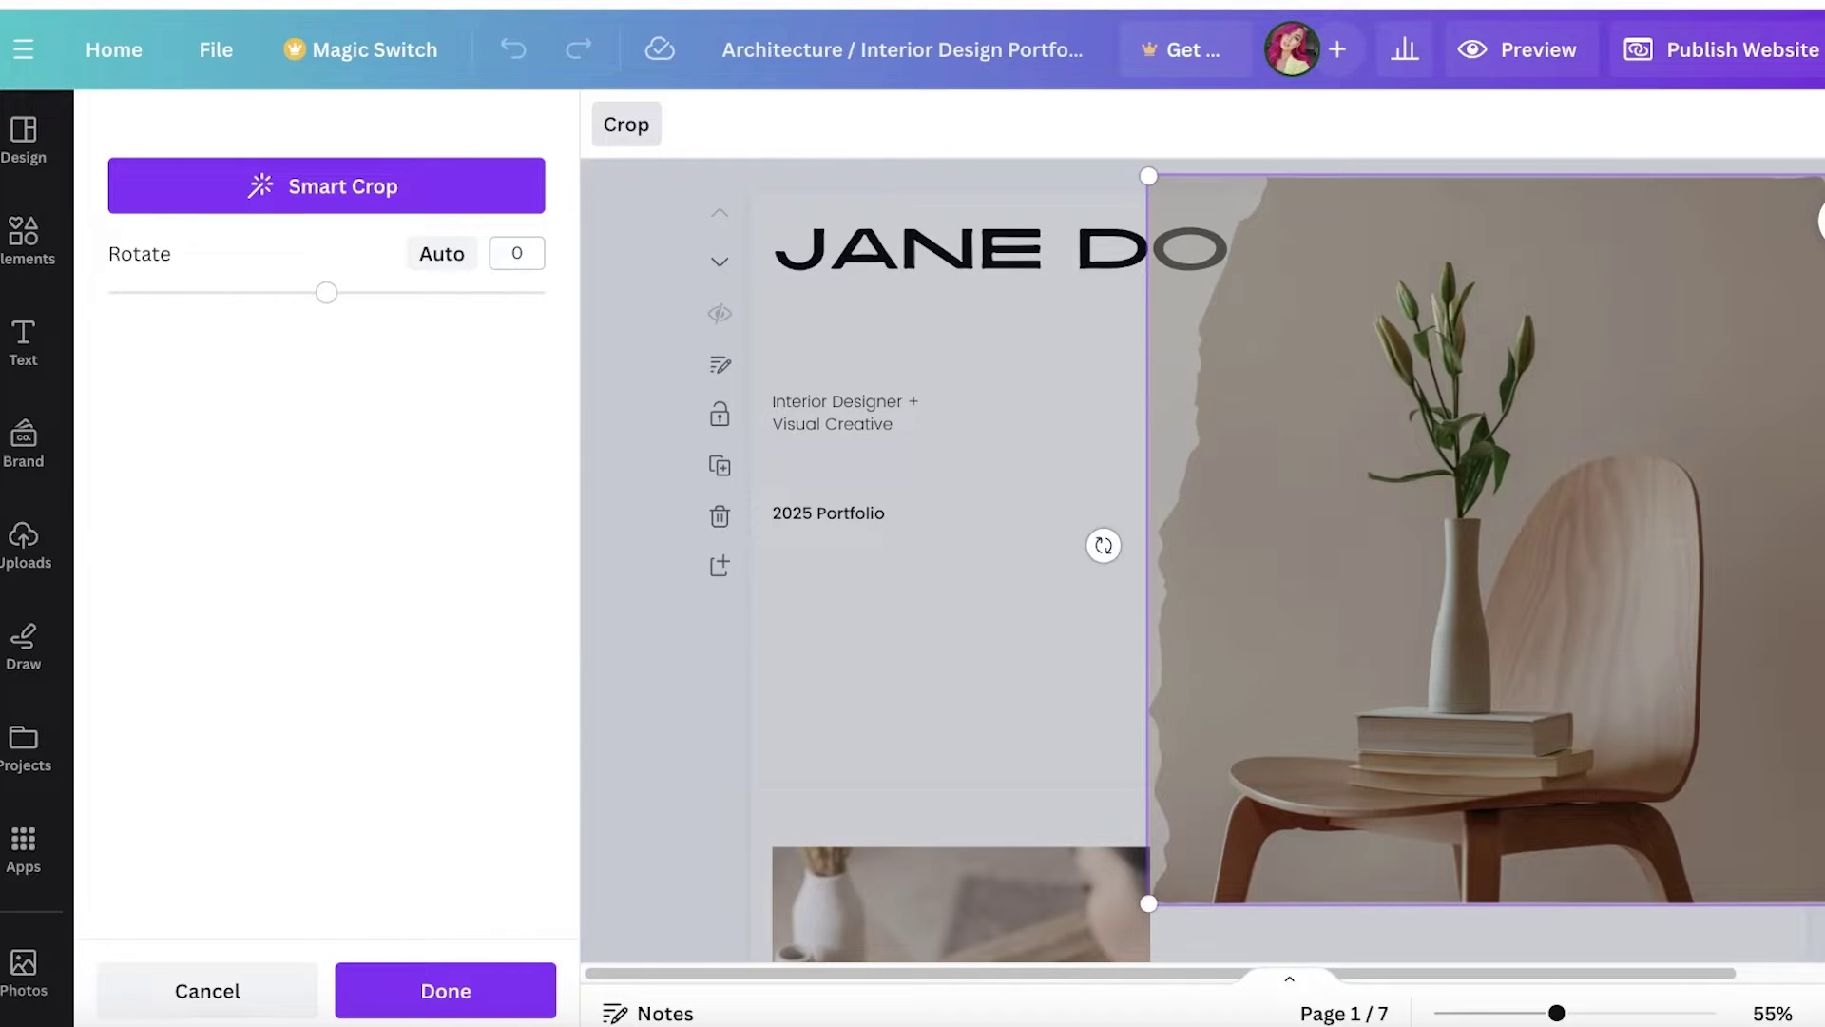
pyautogui.click(913, 725)
# Resize the chair photo and move it to the top right, aligned with the page's right edge
pyautogui.moveTo(1507, 603); pyautogui.dragTo(1501, 511)
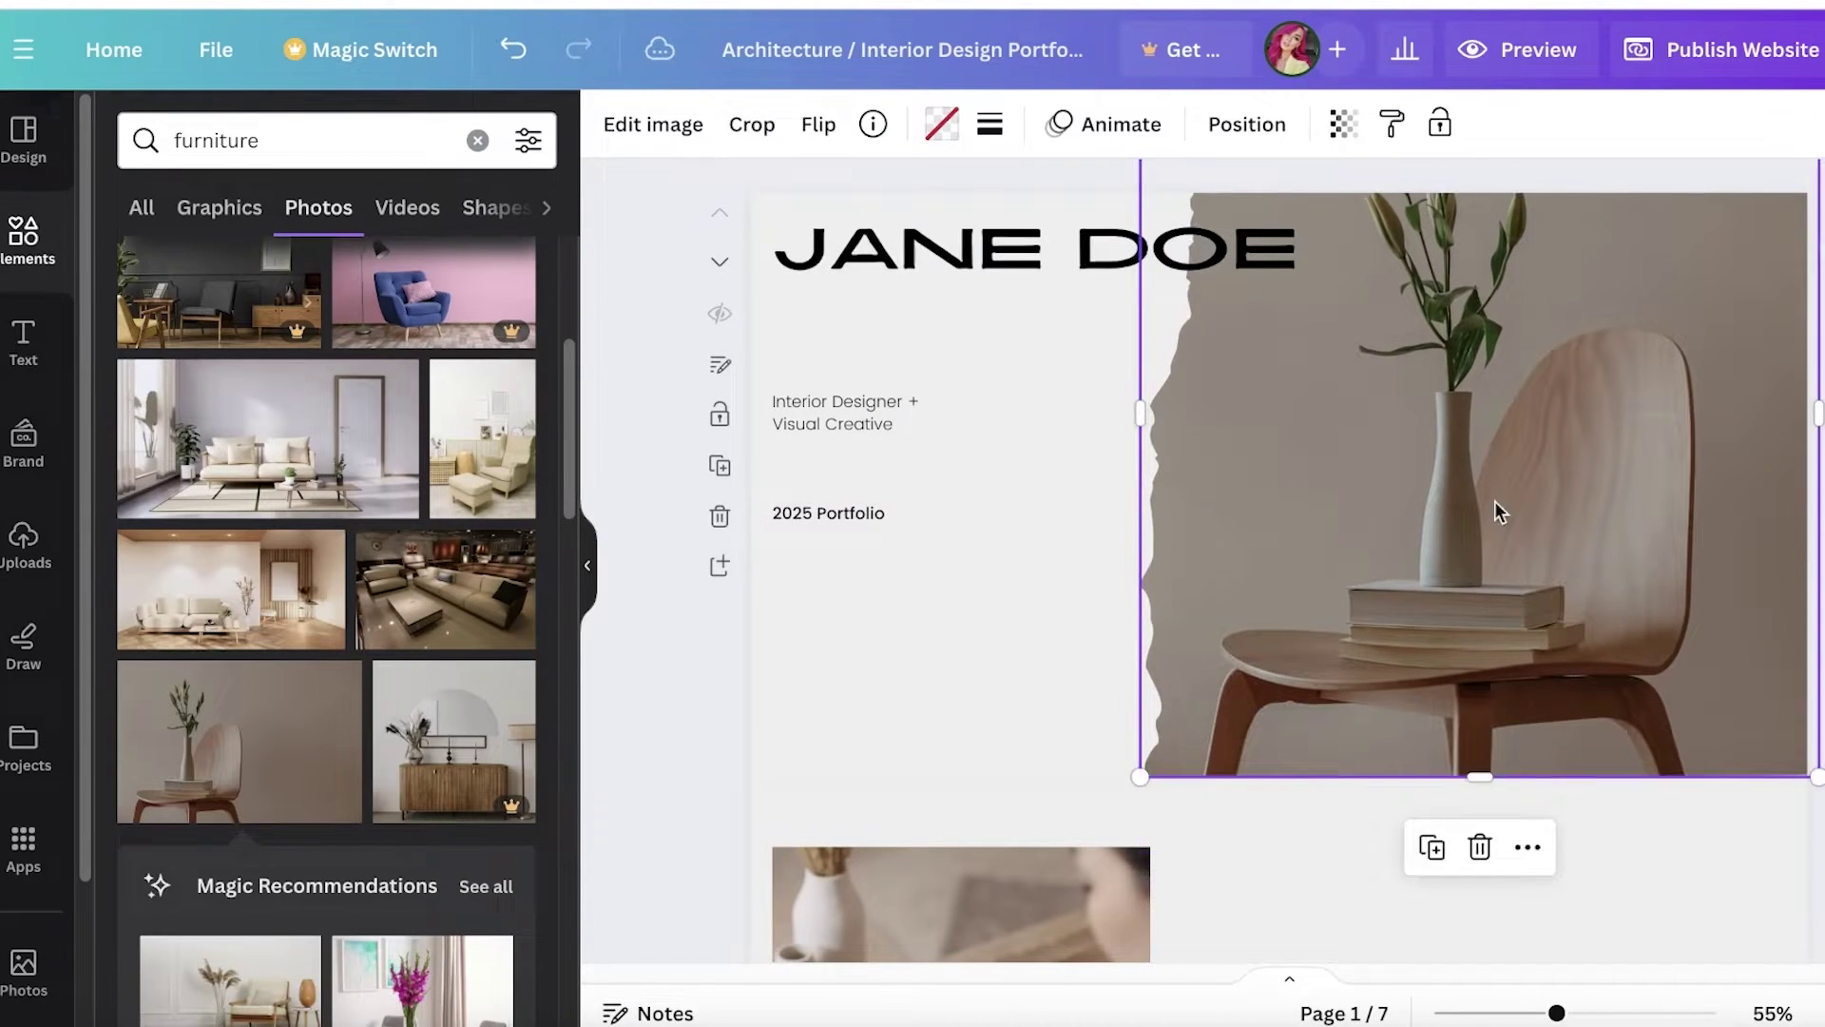
pyautogui.moveTo(1141, 768); pyautogui.dragTo(1280, 750)
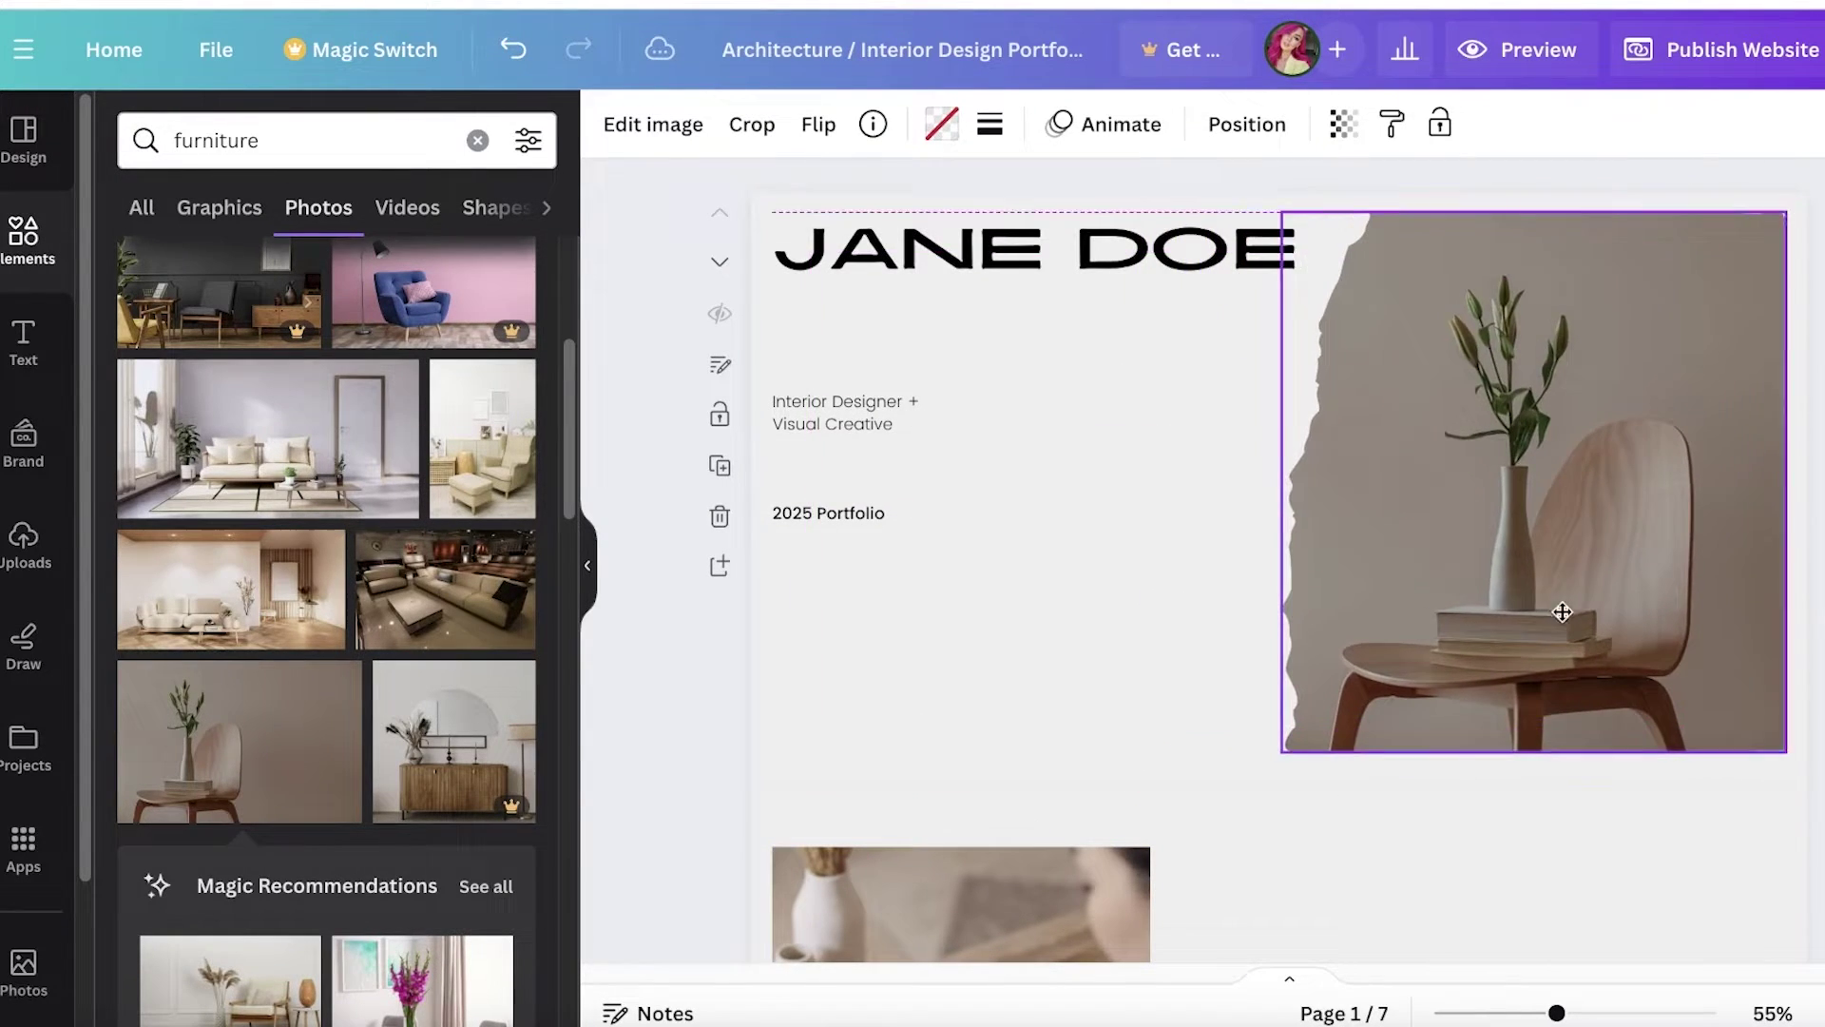
pyautogui.moveTo(1560, 611); pyautogui.dragTo(1594, 576)
pyautogui.moveTo(1329, 731); pyautogui.dragTo(1303, 745)
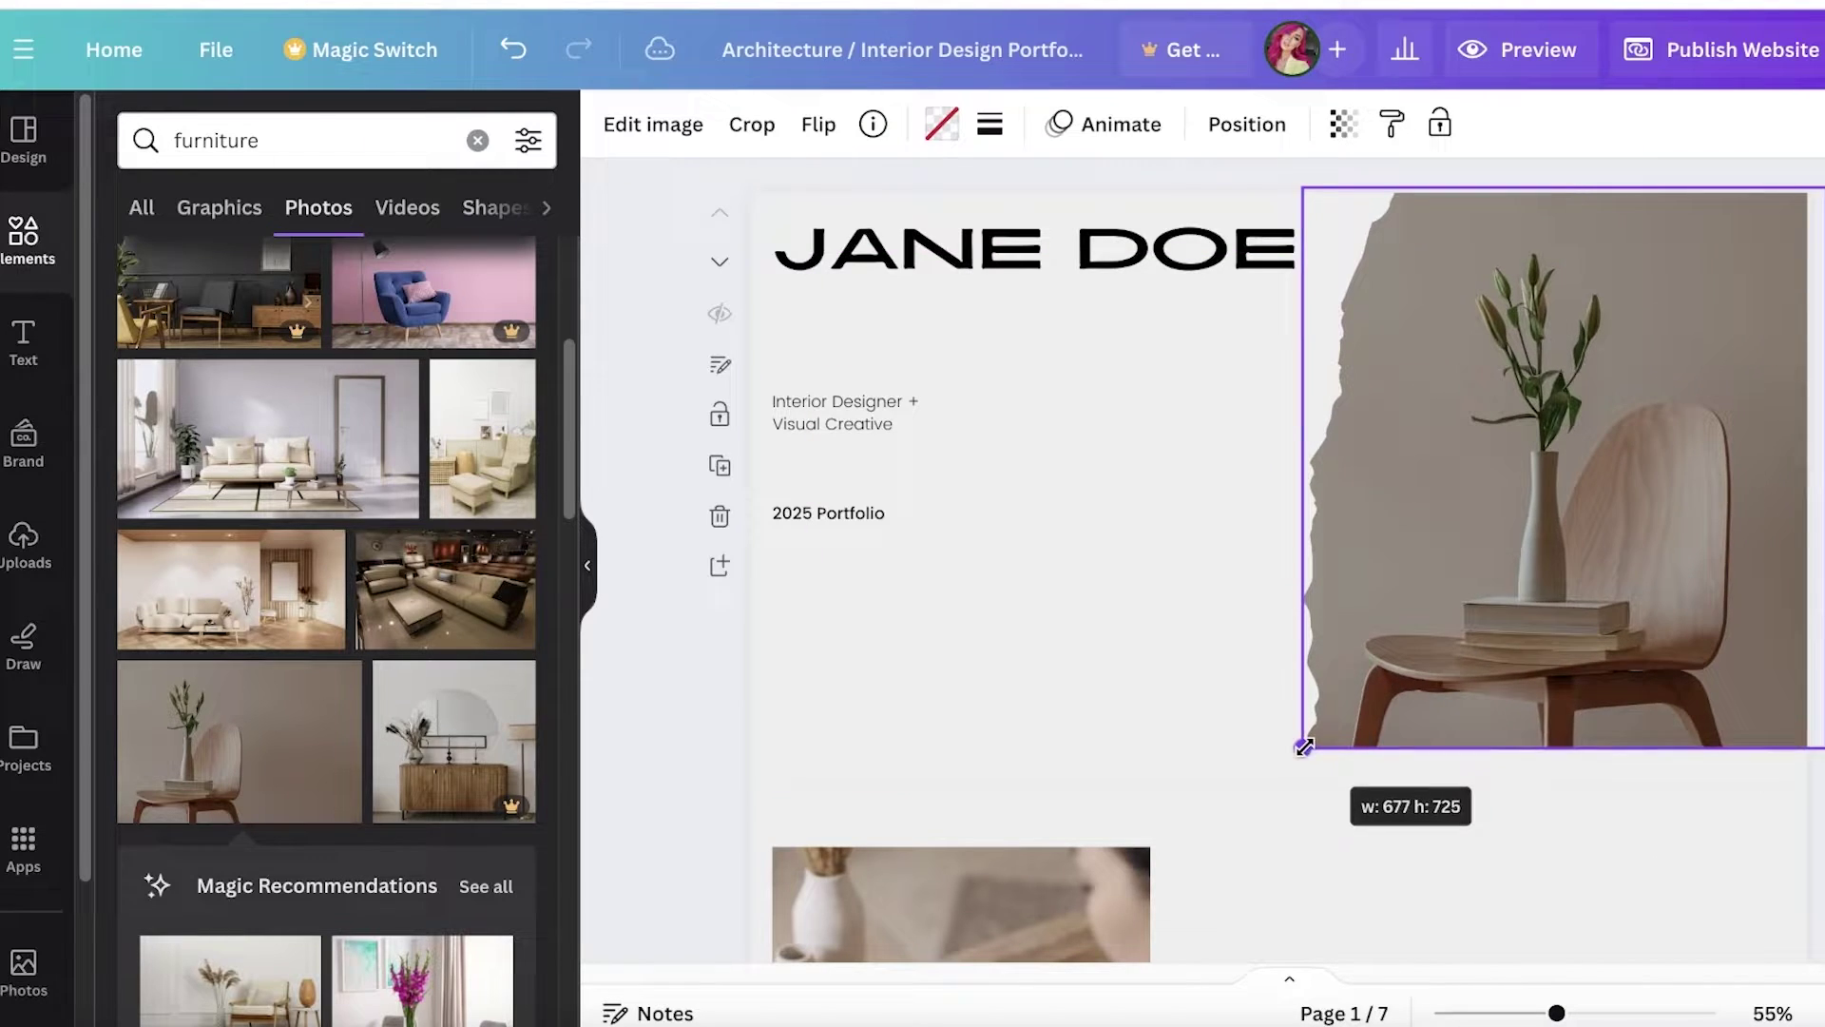
pyautogui.moveTo(1559, 665)
pyautogui.mouseDown()
pyautogui.moveTo(1549, 691)
pyautogui.moveTo(1537, 640)
pyautogui.mouseUp()
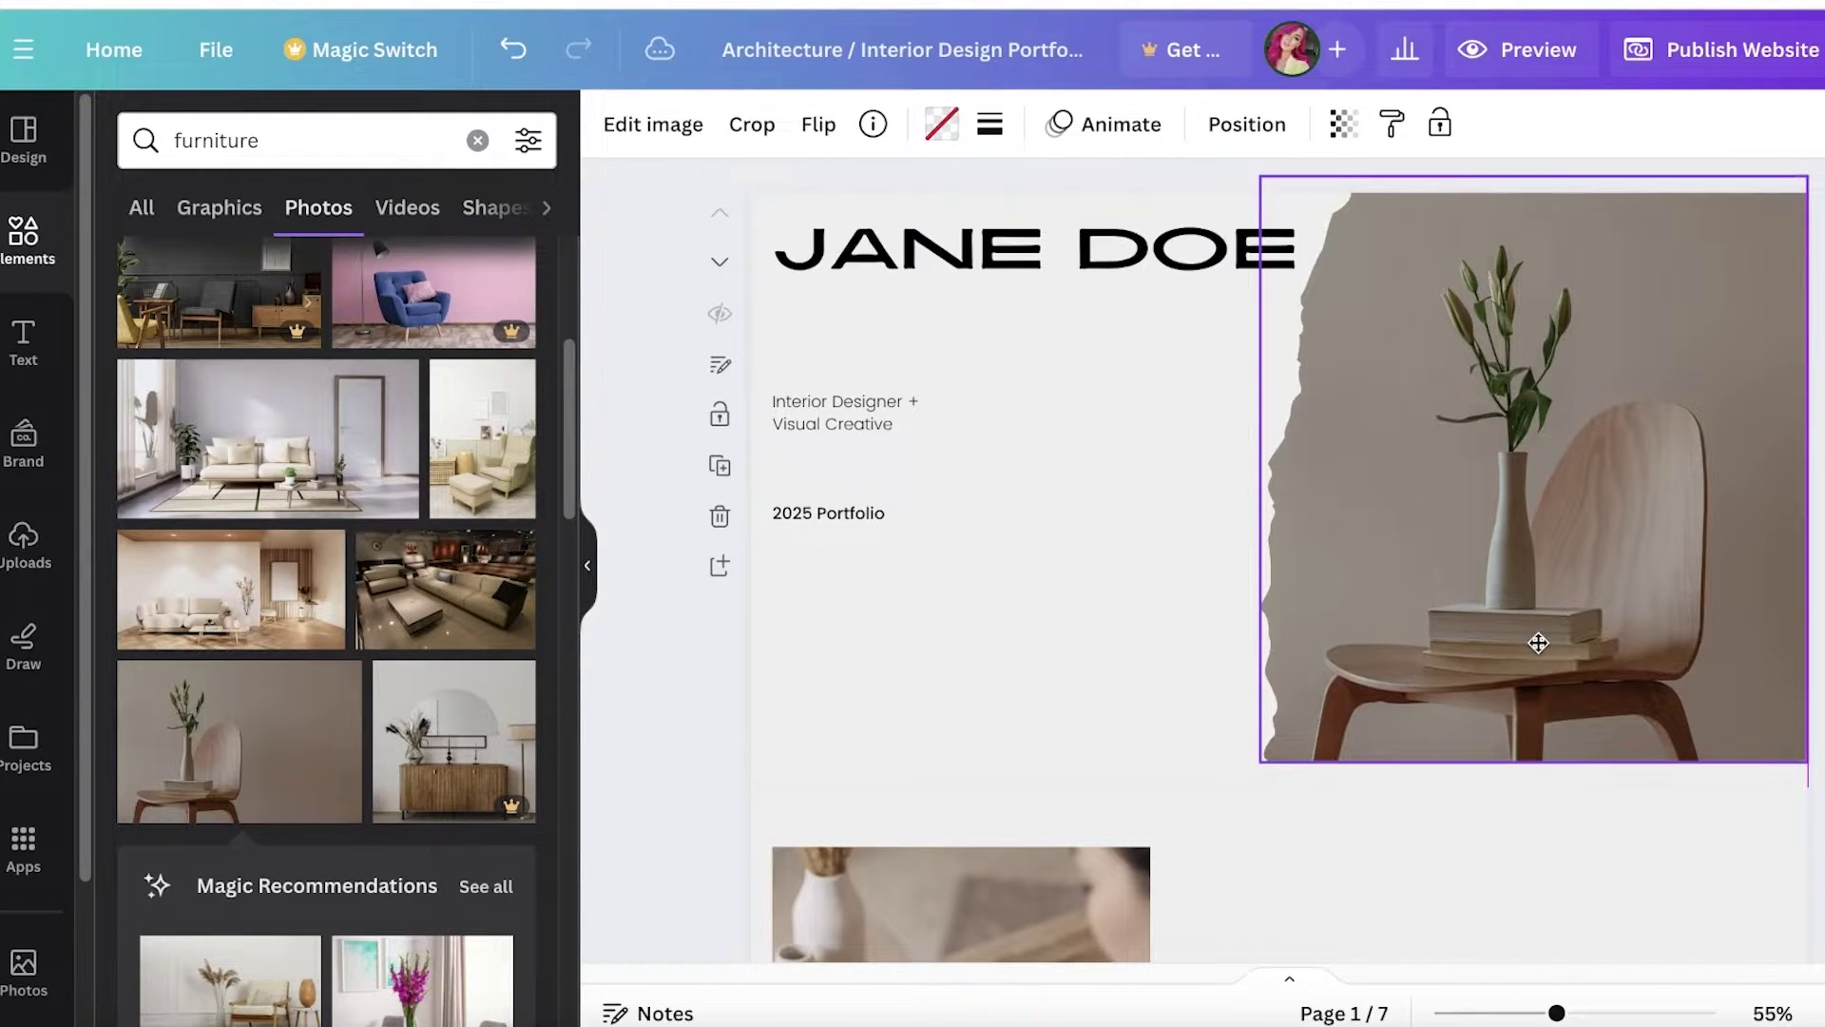
pyautogui.click(656, 756)
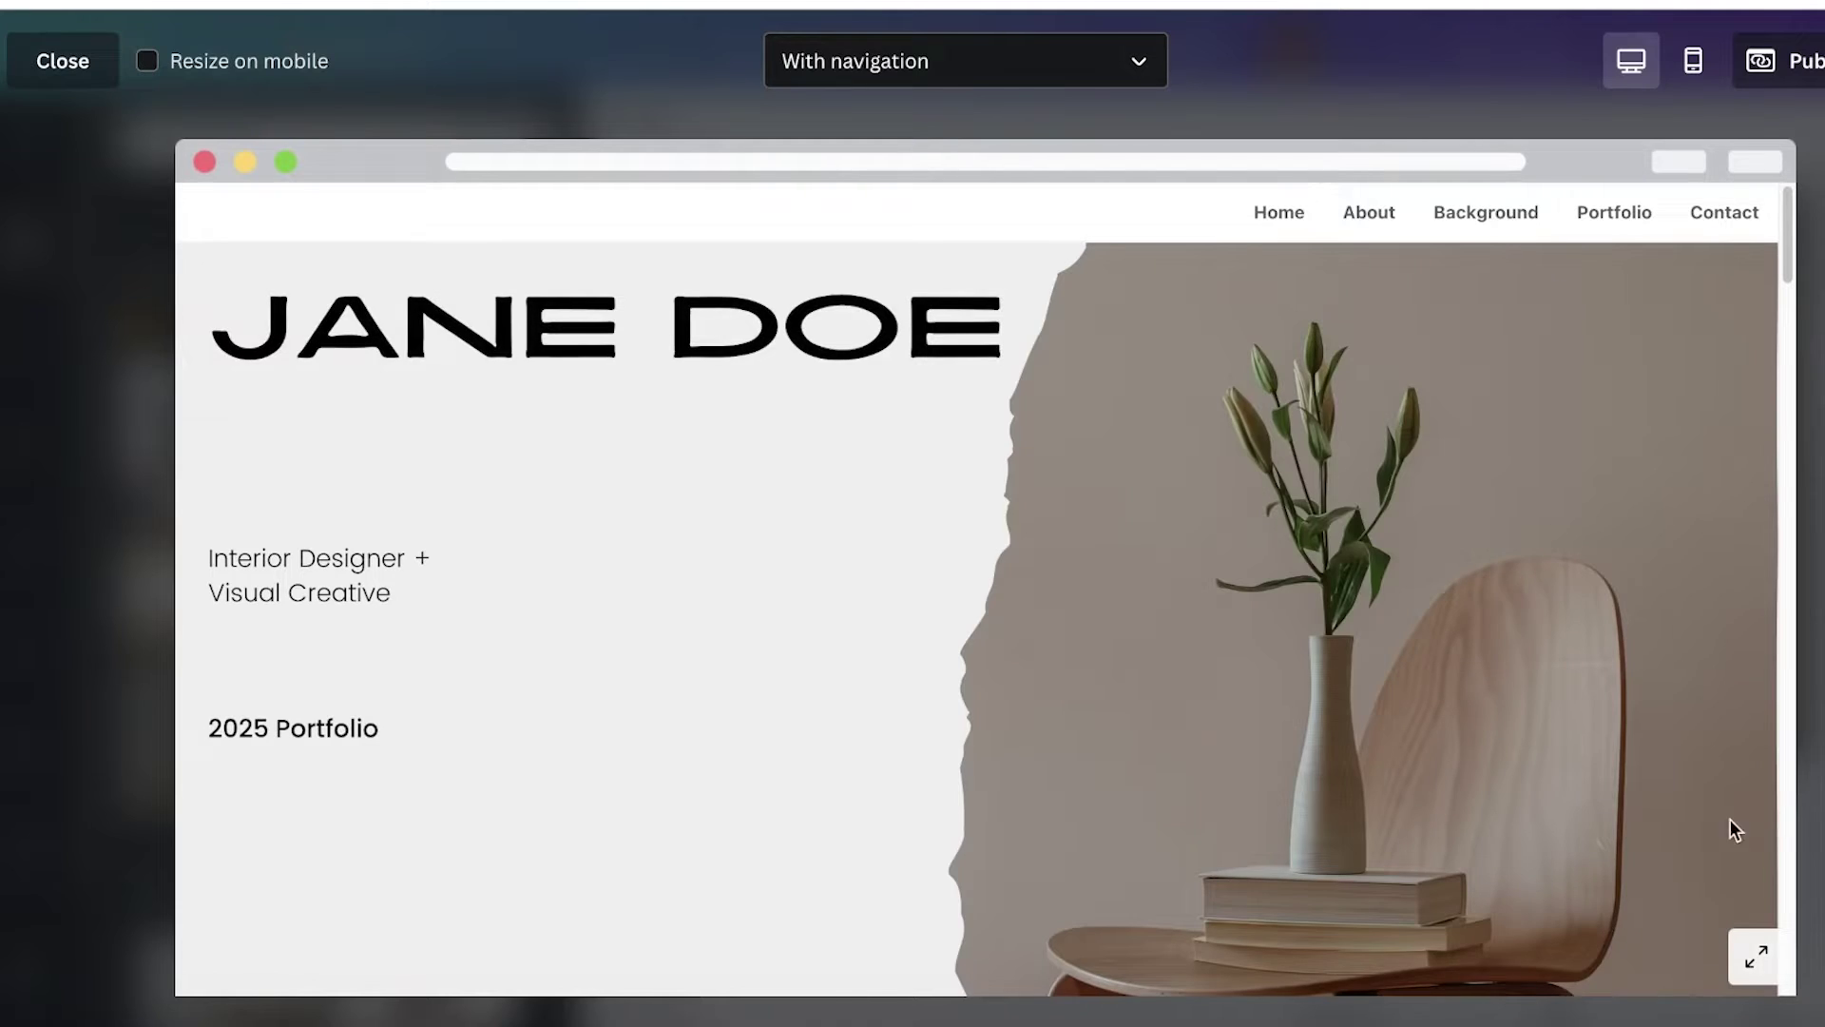
# Scroll through the website preview, close it, and clear the furniture search in Elements
pyautogui.scroll(-8, 1760, 488)
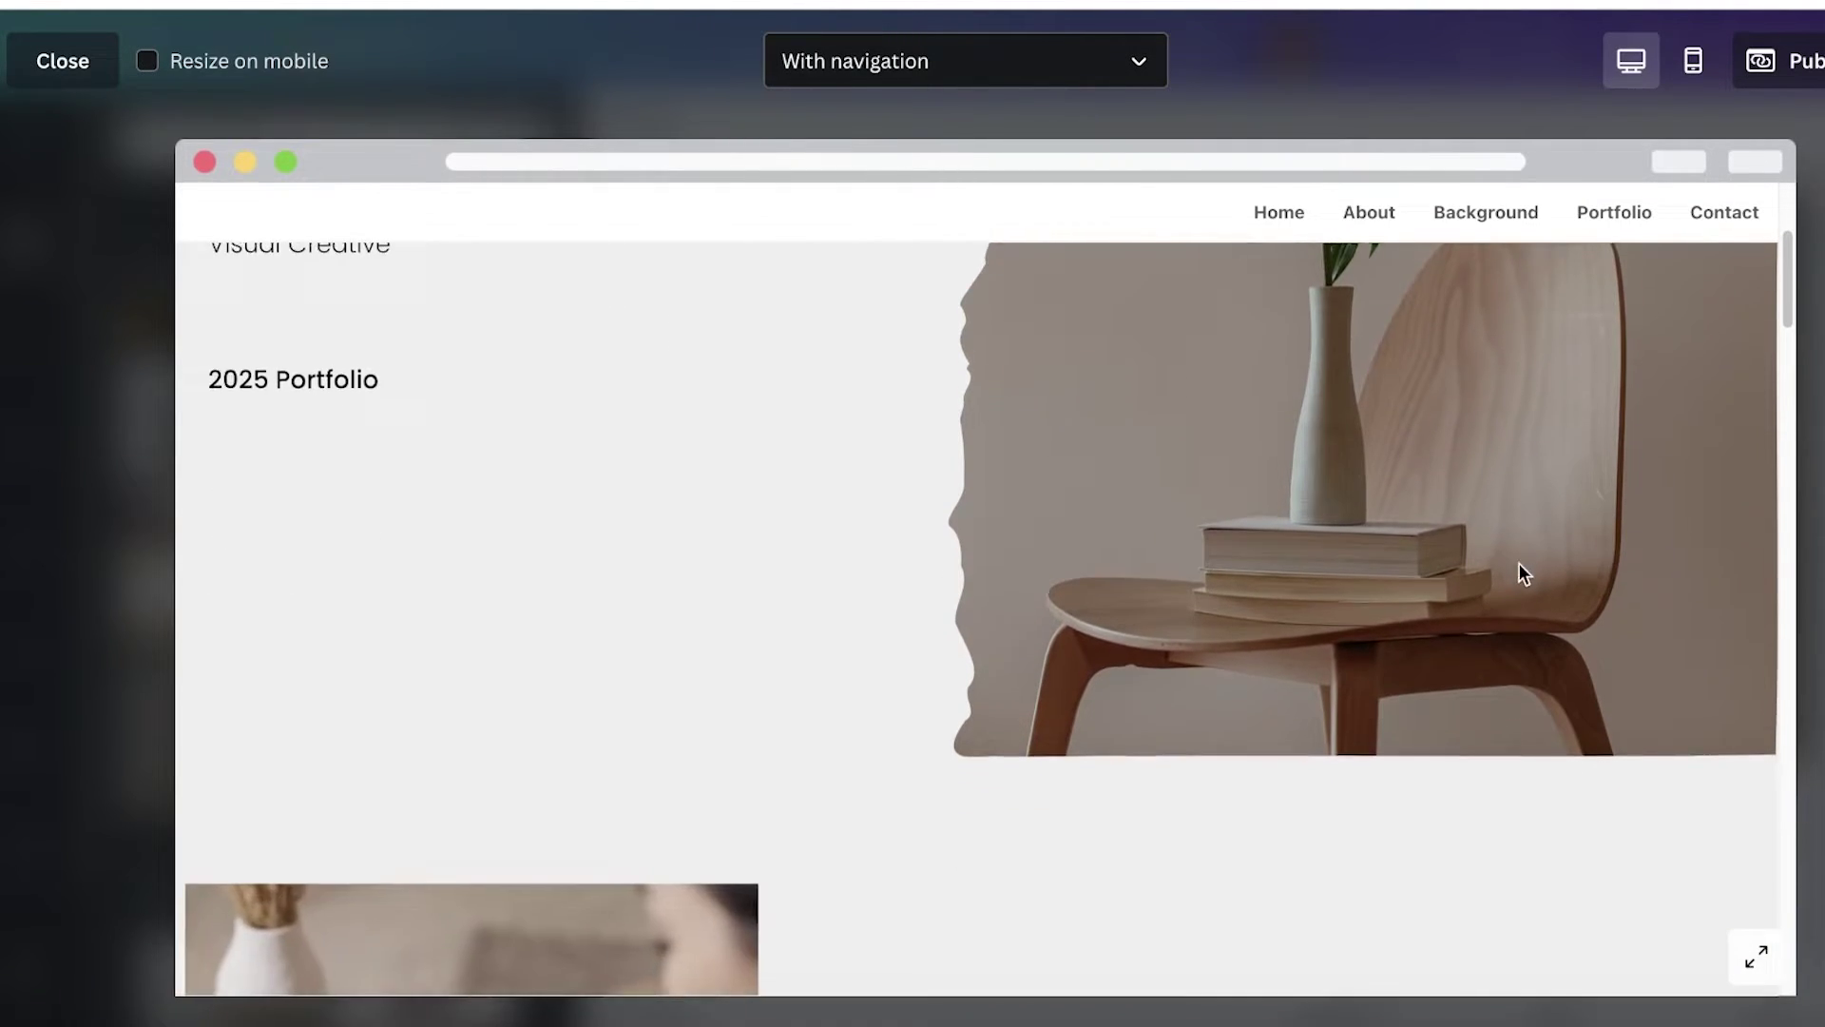
pyautogui.press('Escape')
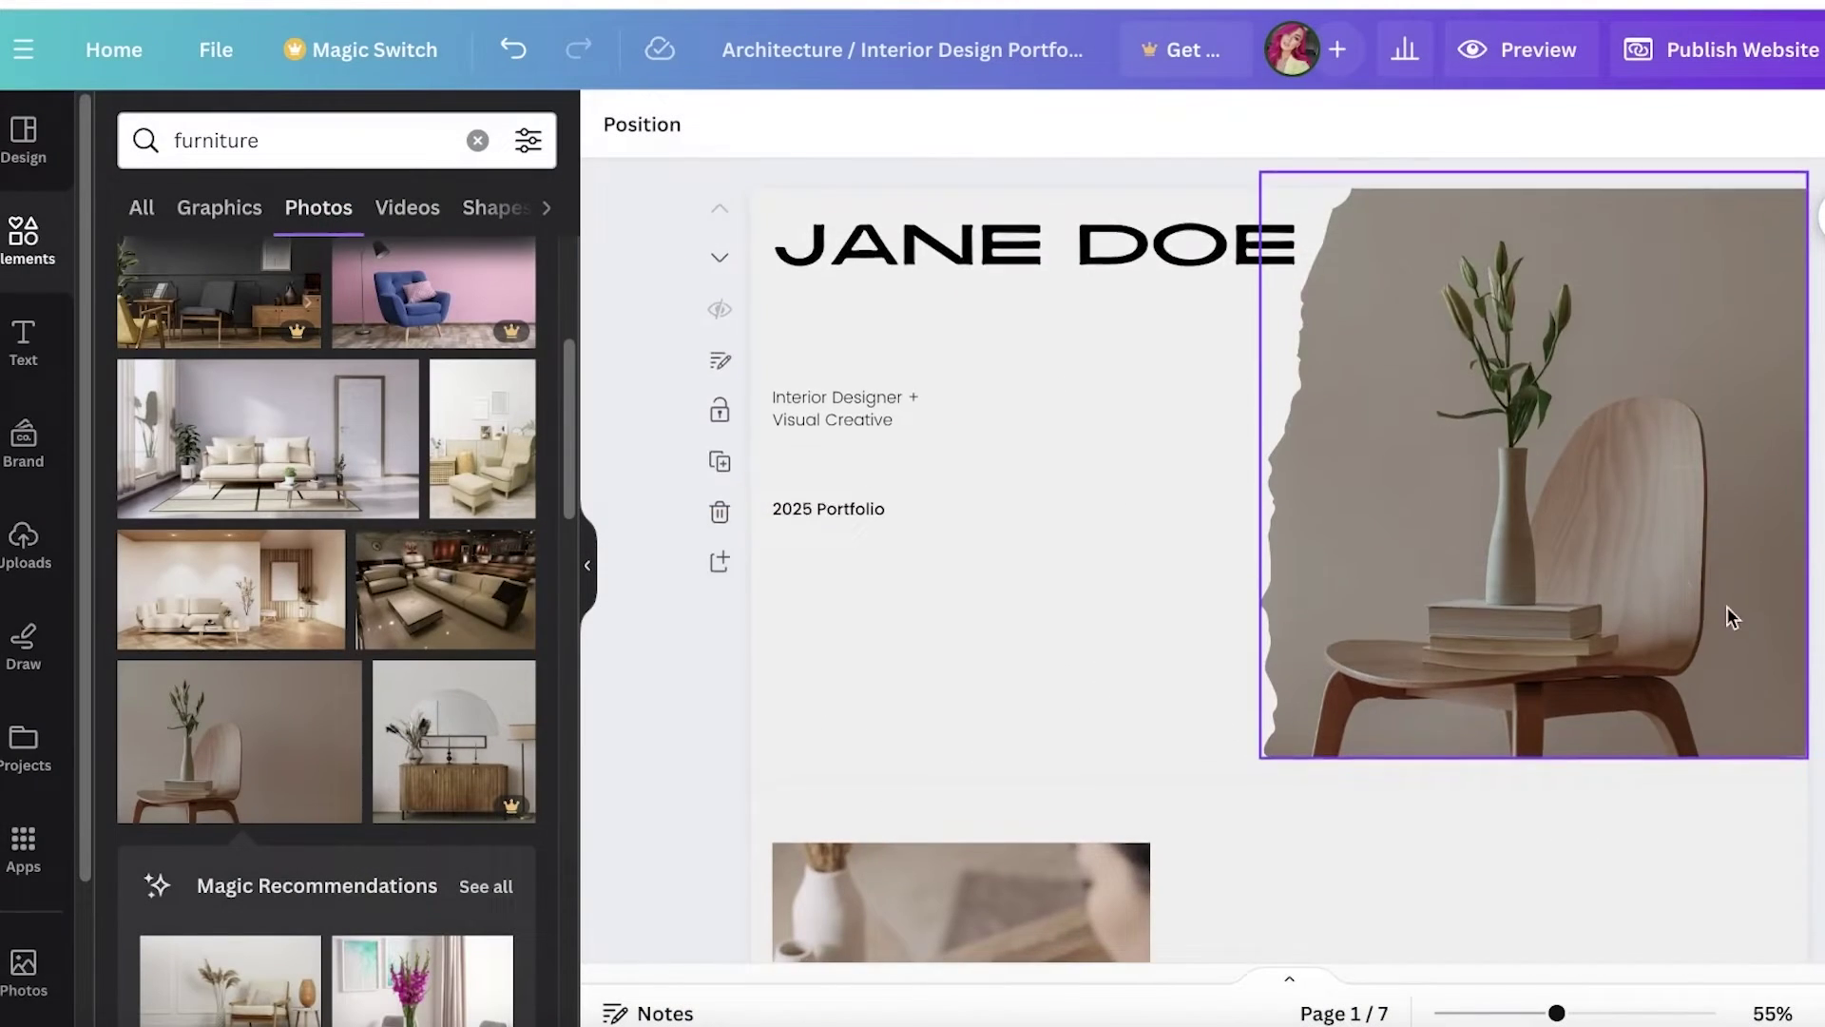
pyautogui.scroll(-5, 1727, 607)
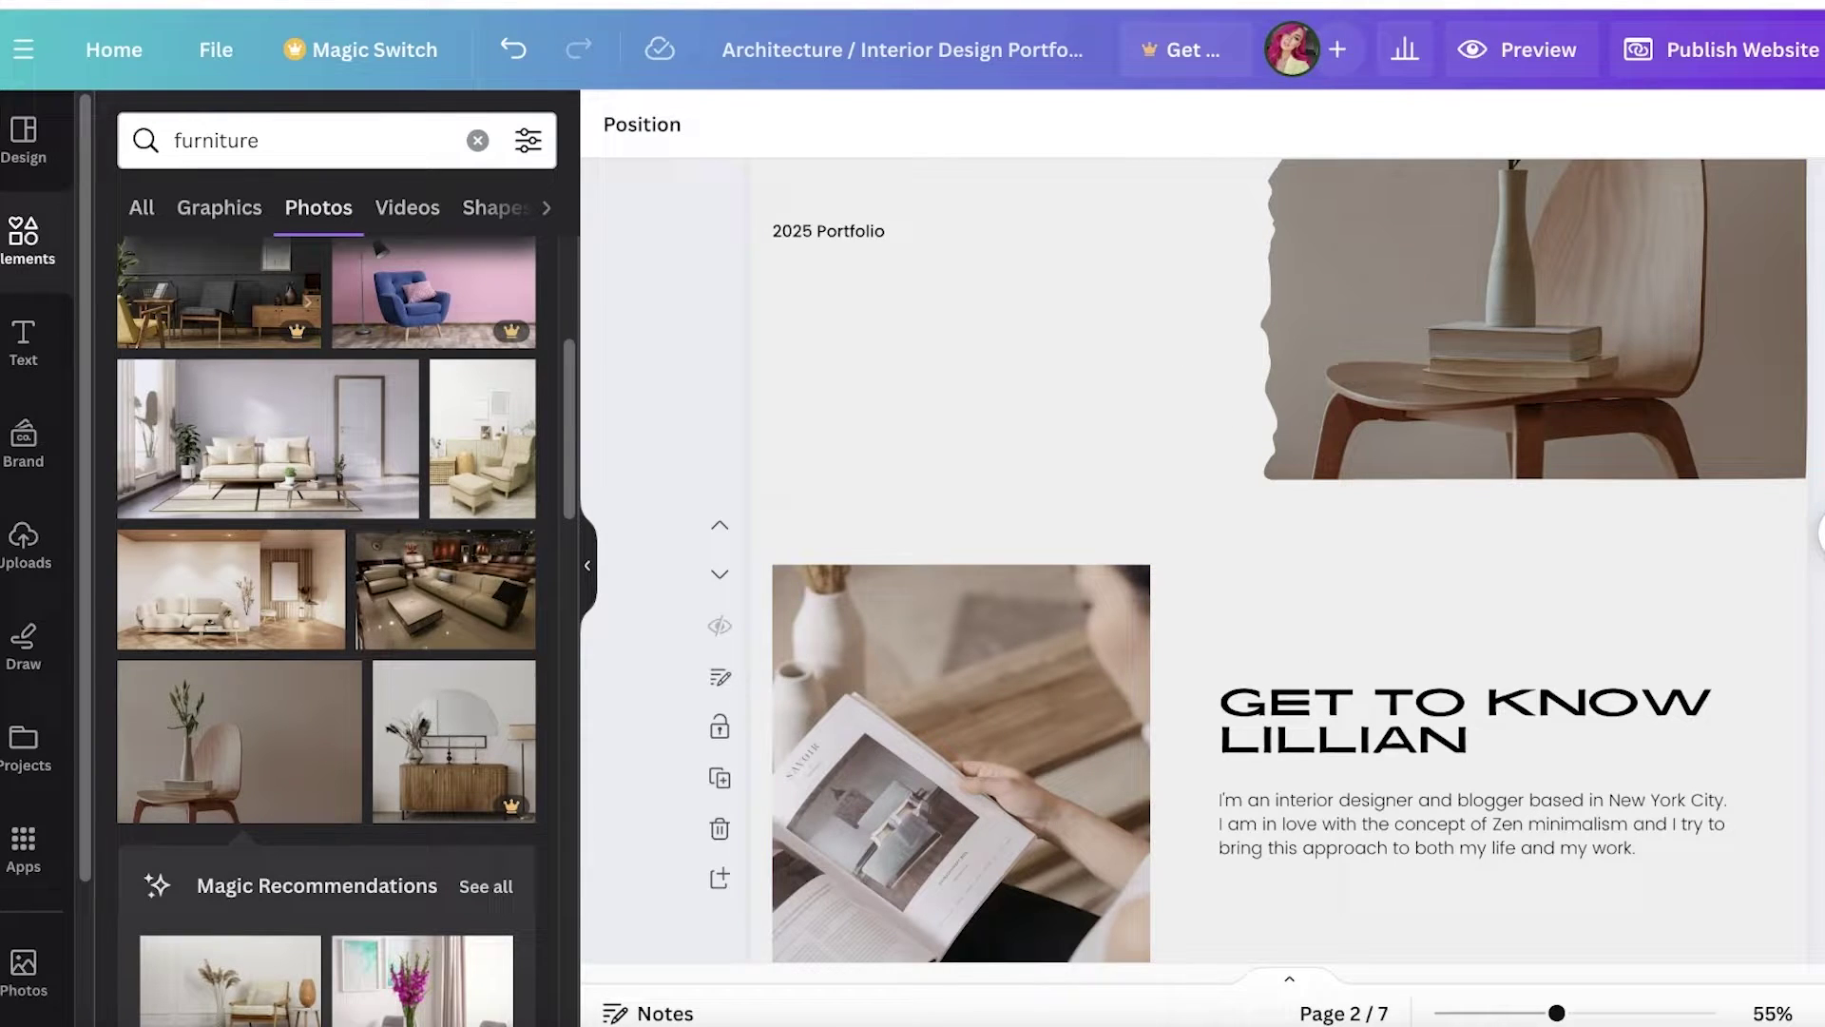
pyautogui.scroll(-4, 1255, 504)
pyautogui.click(27, 241)
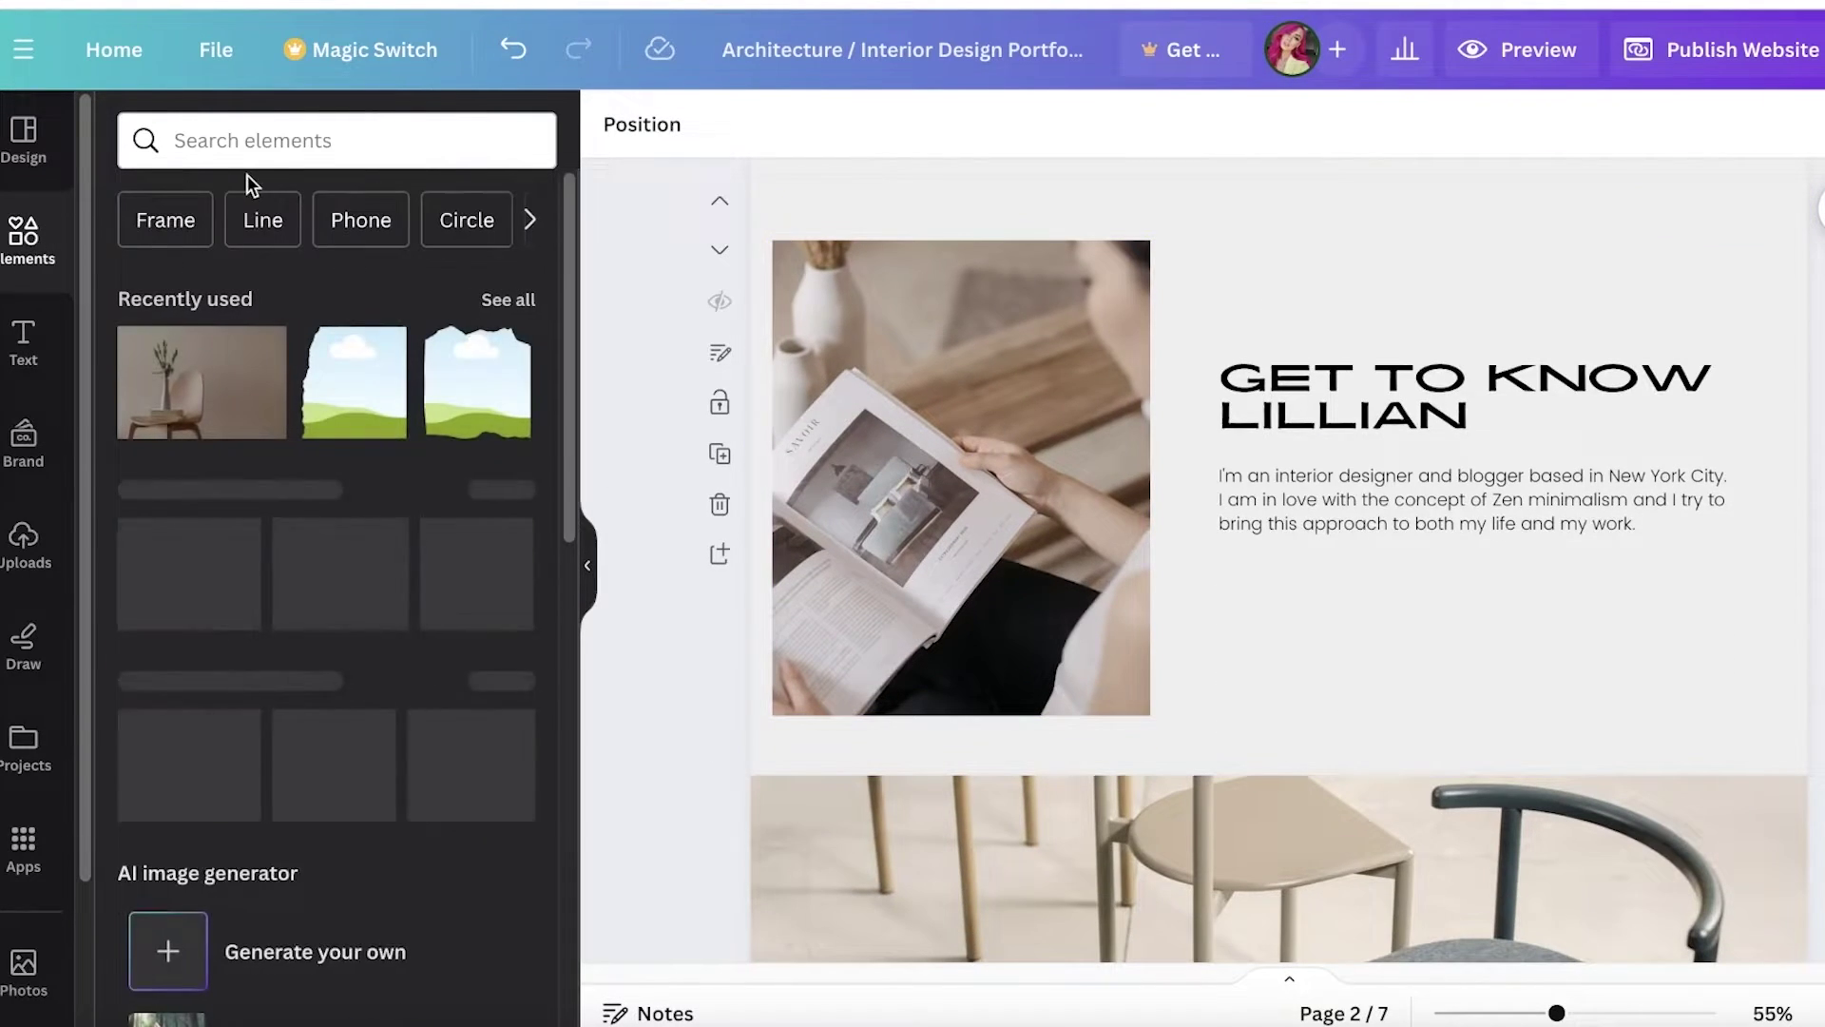
# Search elements for 'star' and add the gold star-glitter graphic to page 2
pyautogui.click(371, 145)
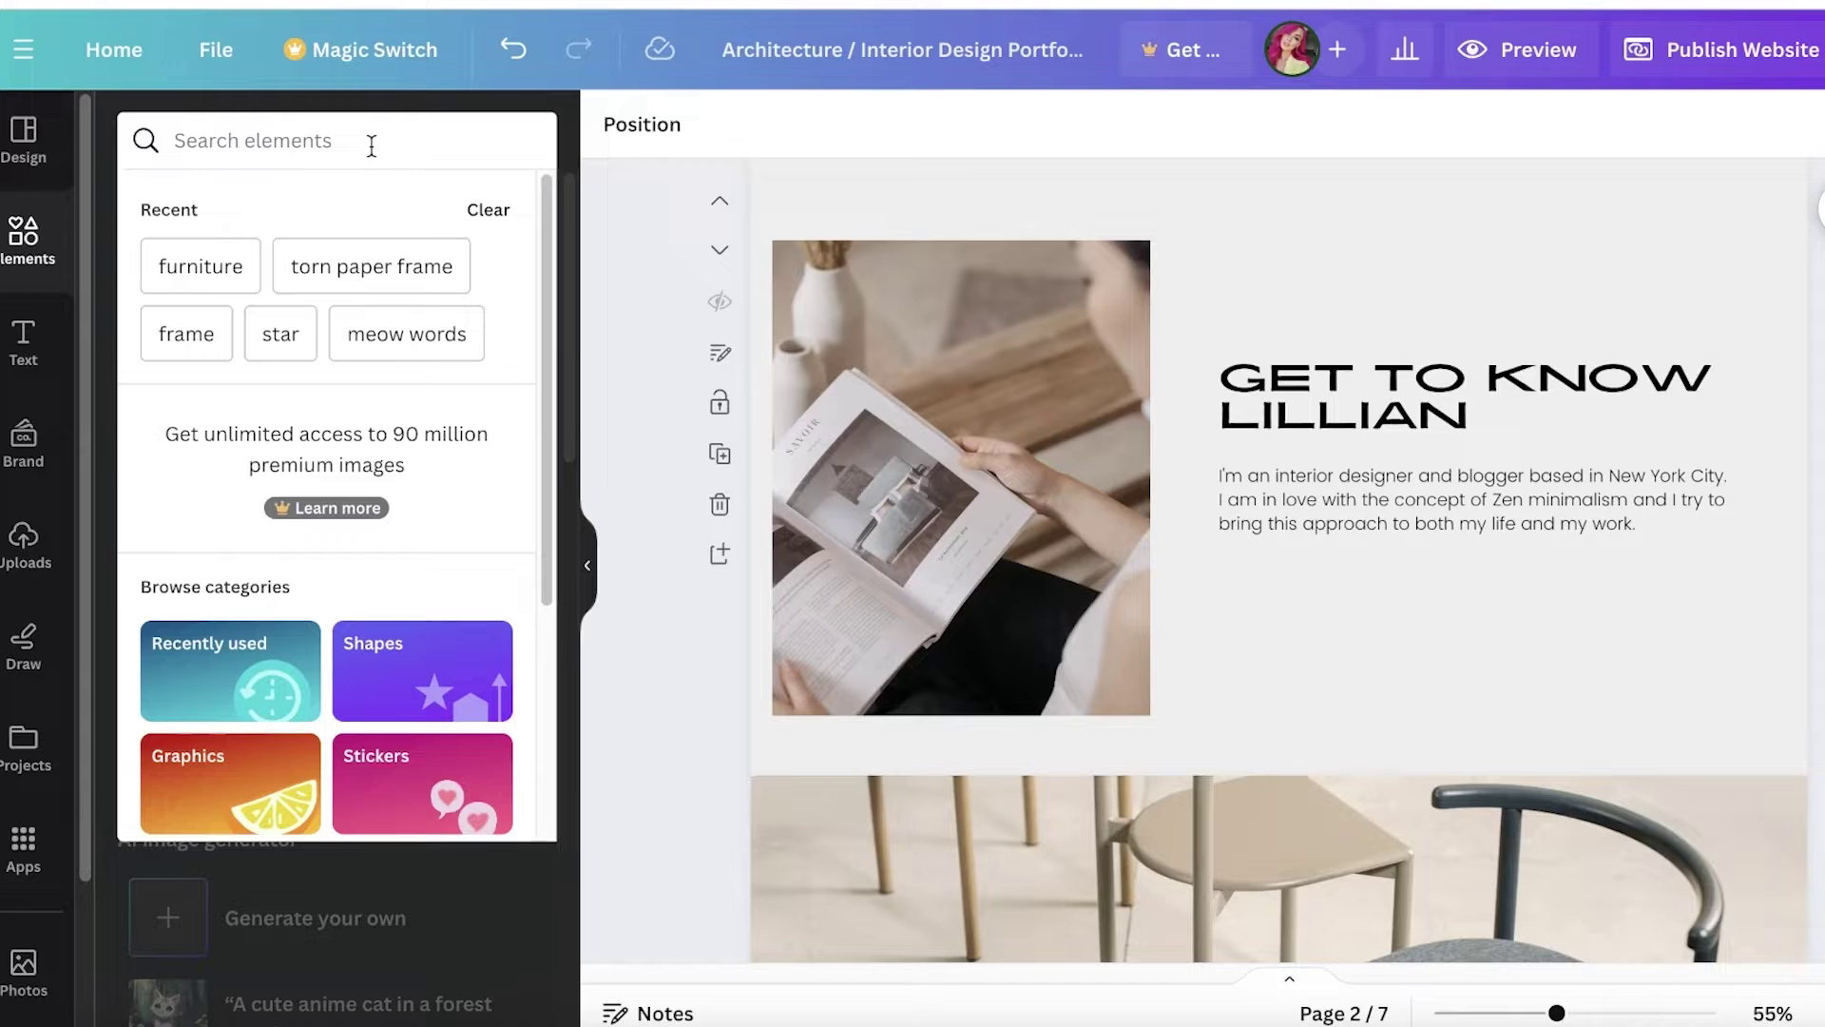
pyautogui.write('star')
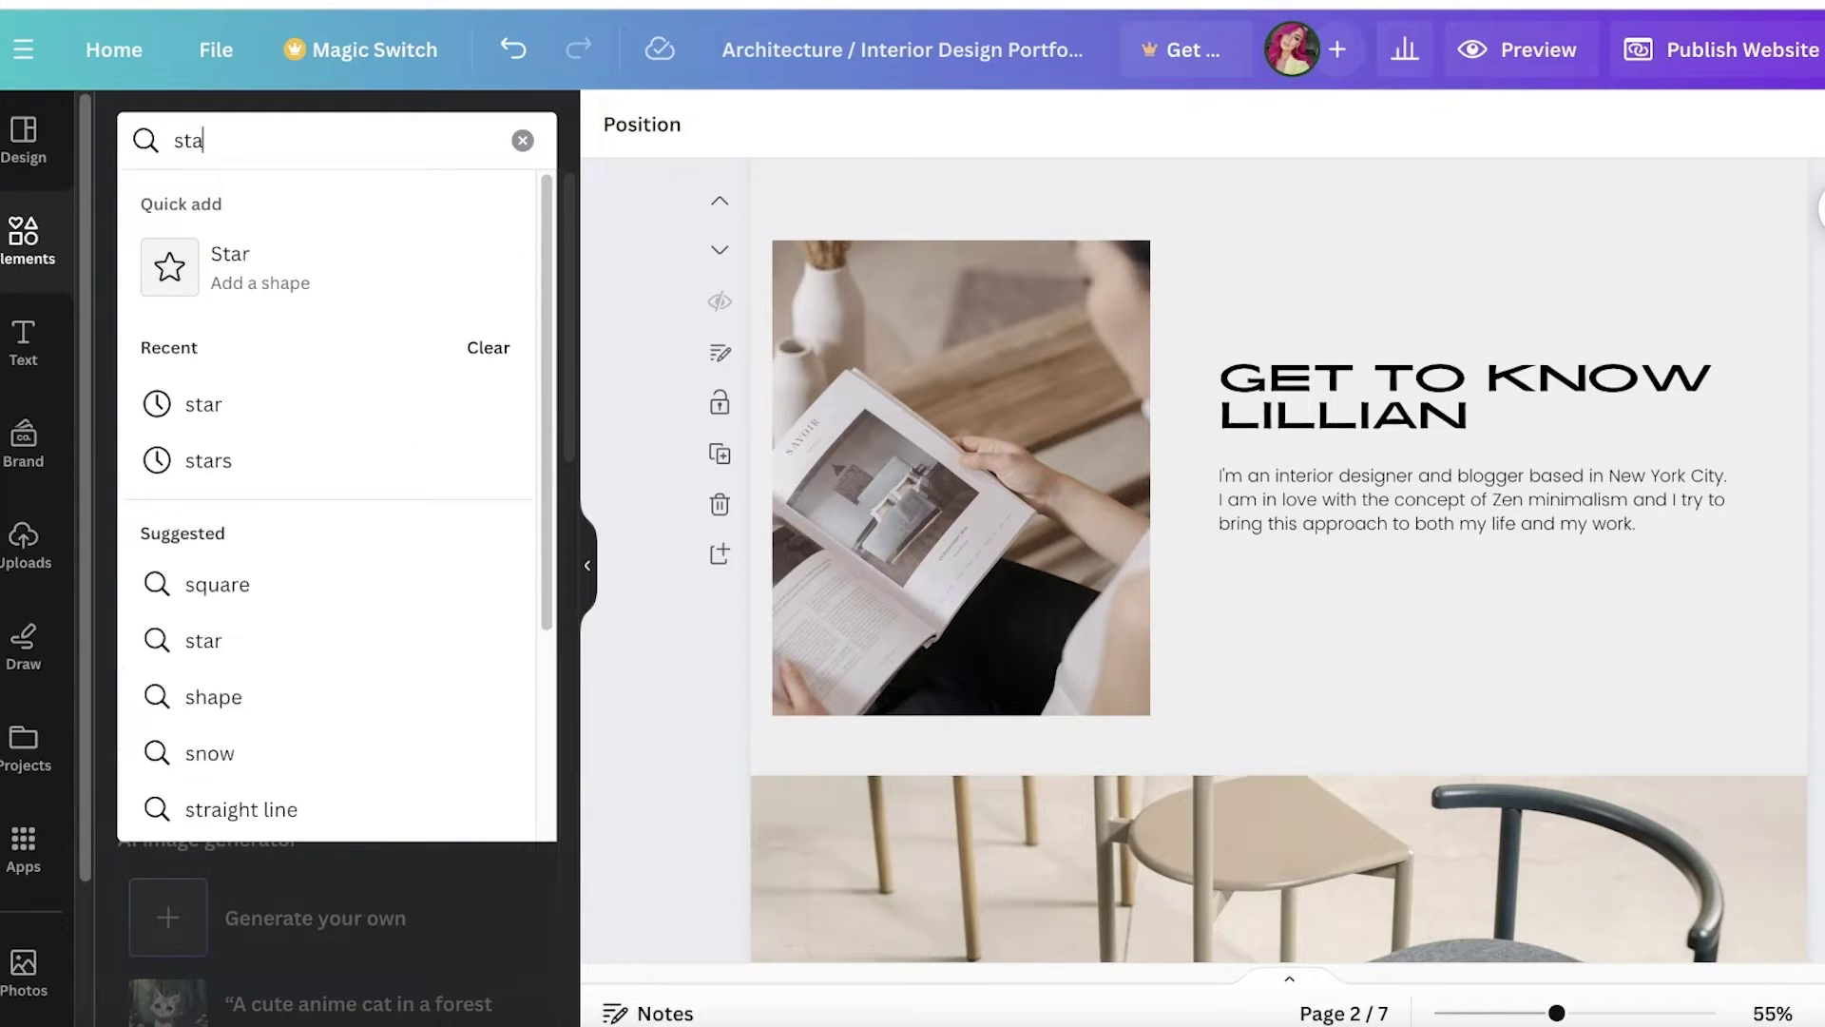
pyautogui.press('Return')
pyautogui.click(508, 525)
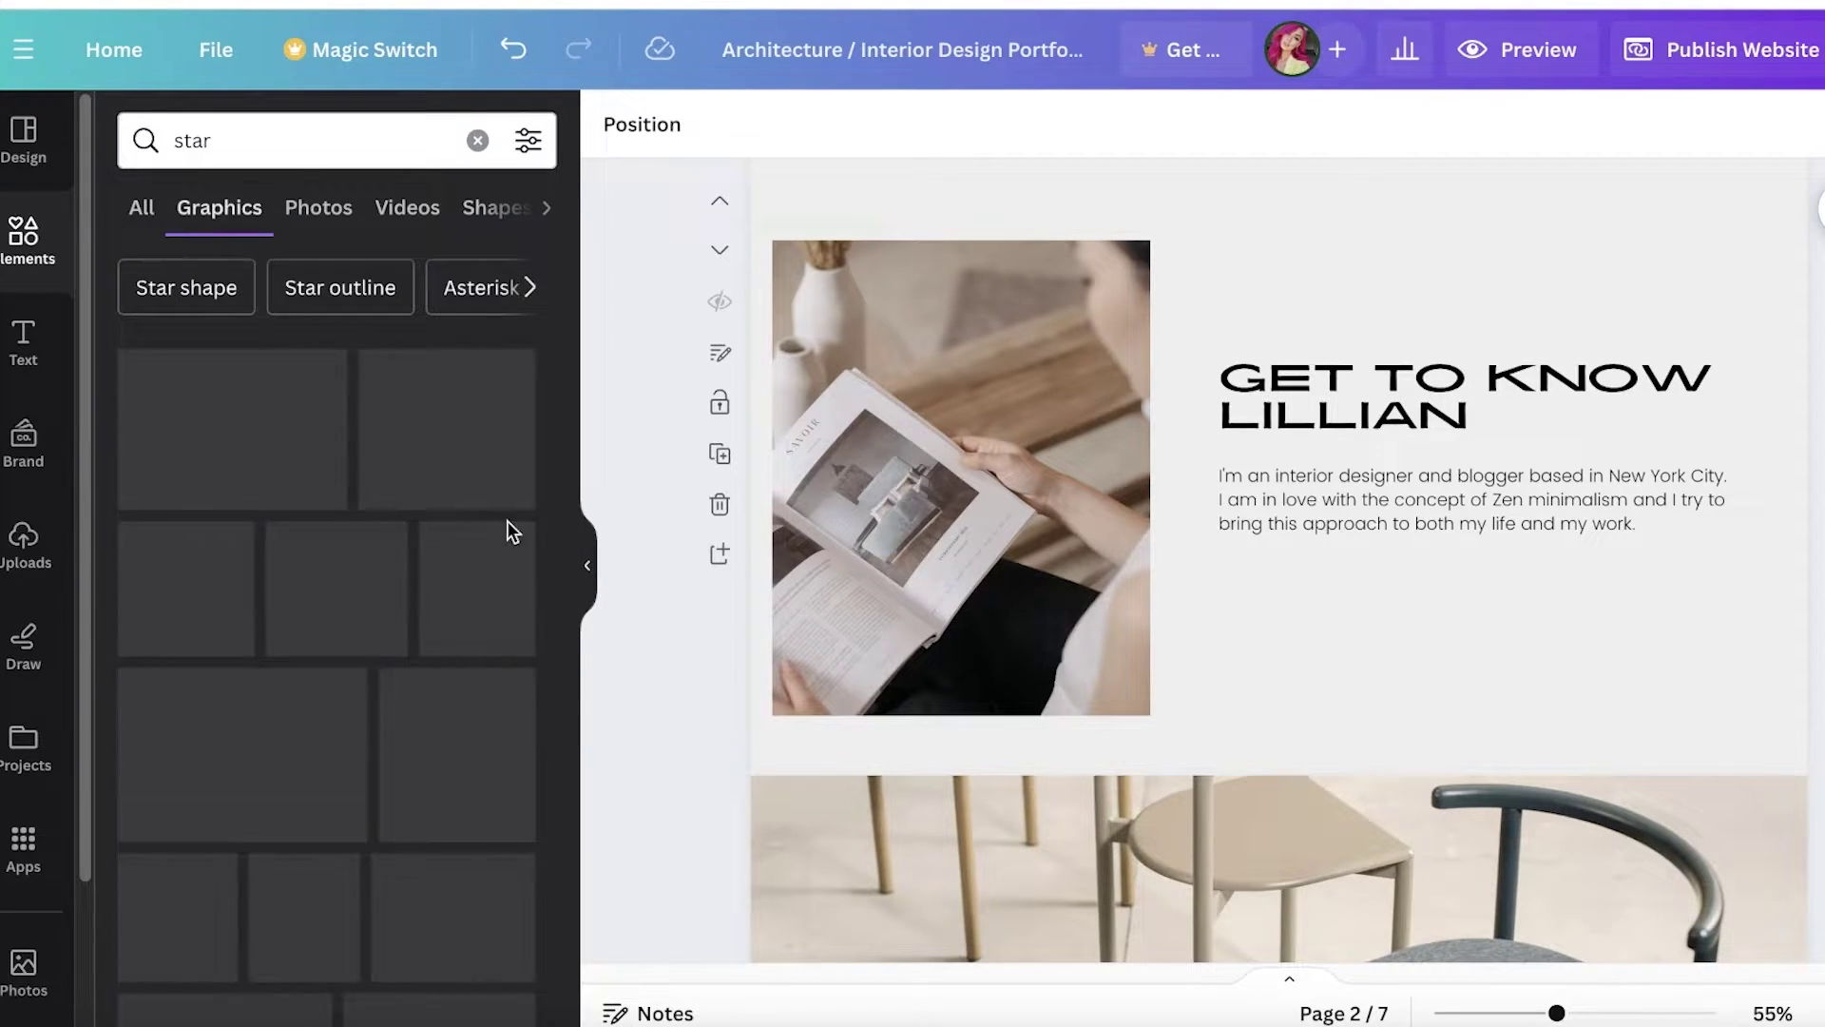
pyautogui.scroll(-2, 327, 732)
pyautogui.scroll(-8, 321, 802)
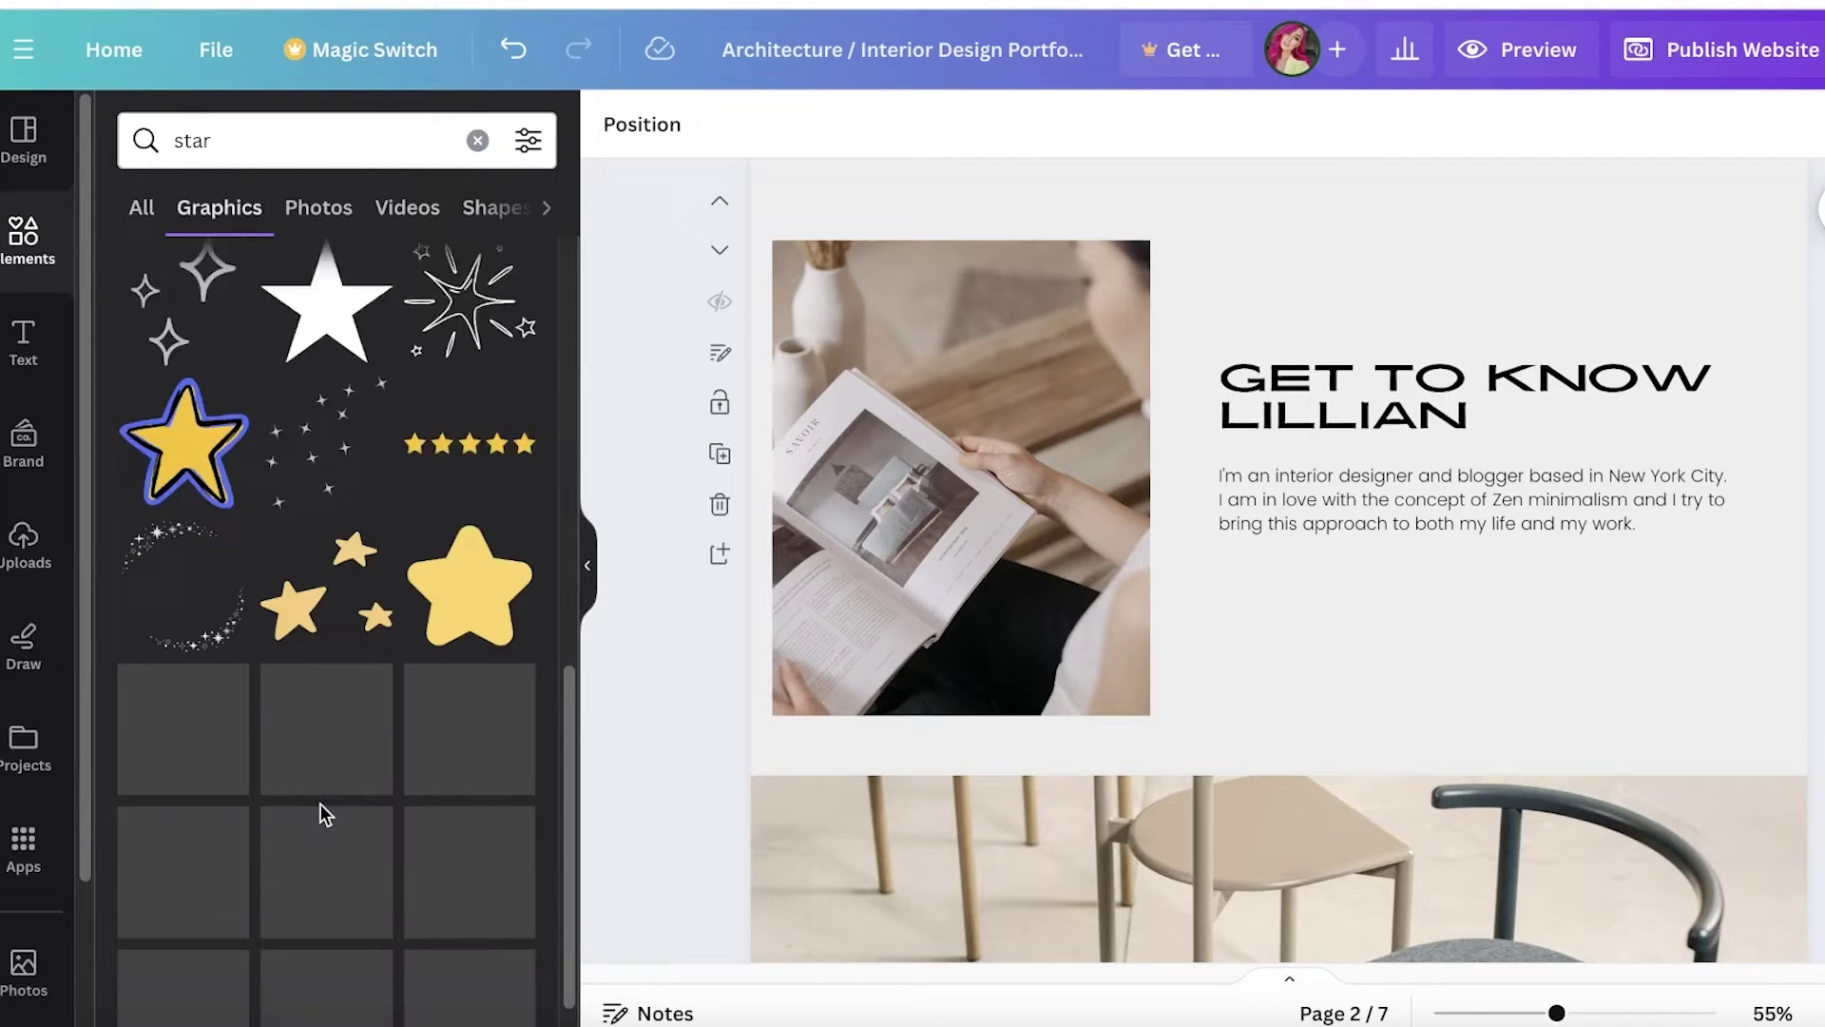
pyautogui.scroll(3, 473, 384)
pyautogui.scroll(-5, 463, 443)
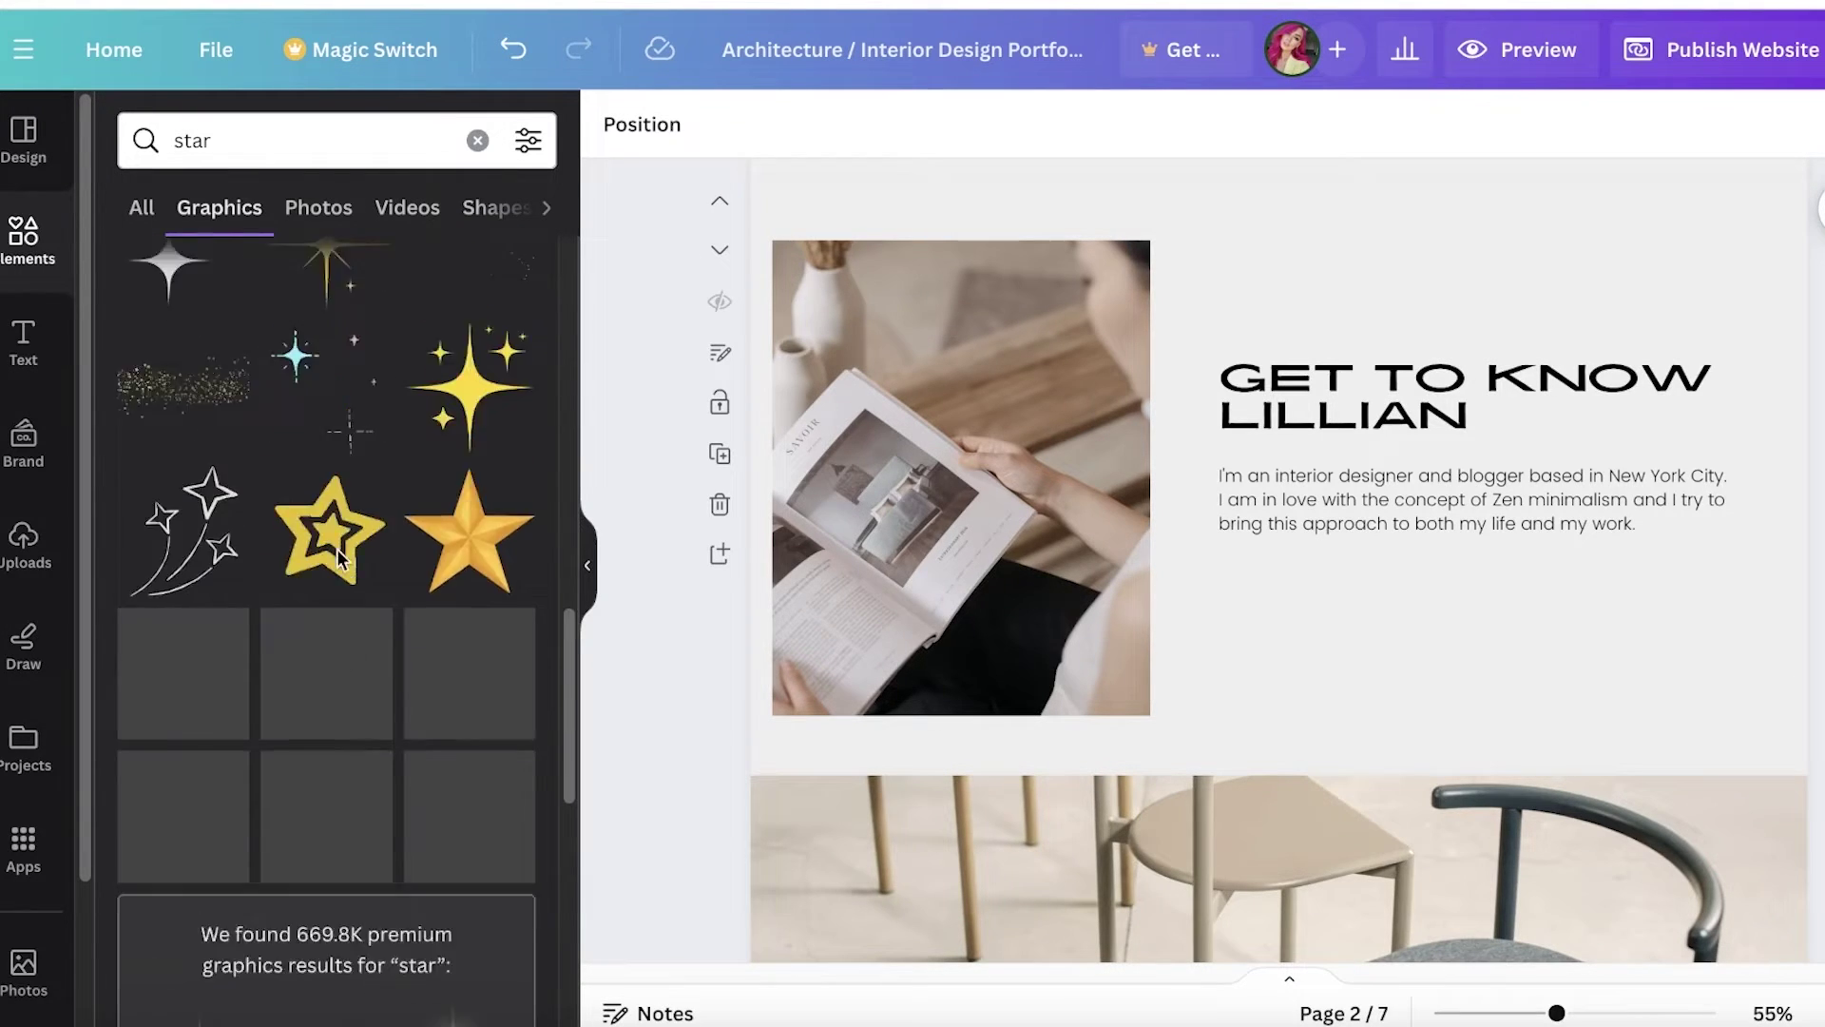
pyautogui.click(183, 644)
pyautogui.moveTo(1072, 670); pyautogui.dragTo(1055, 685)
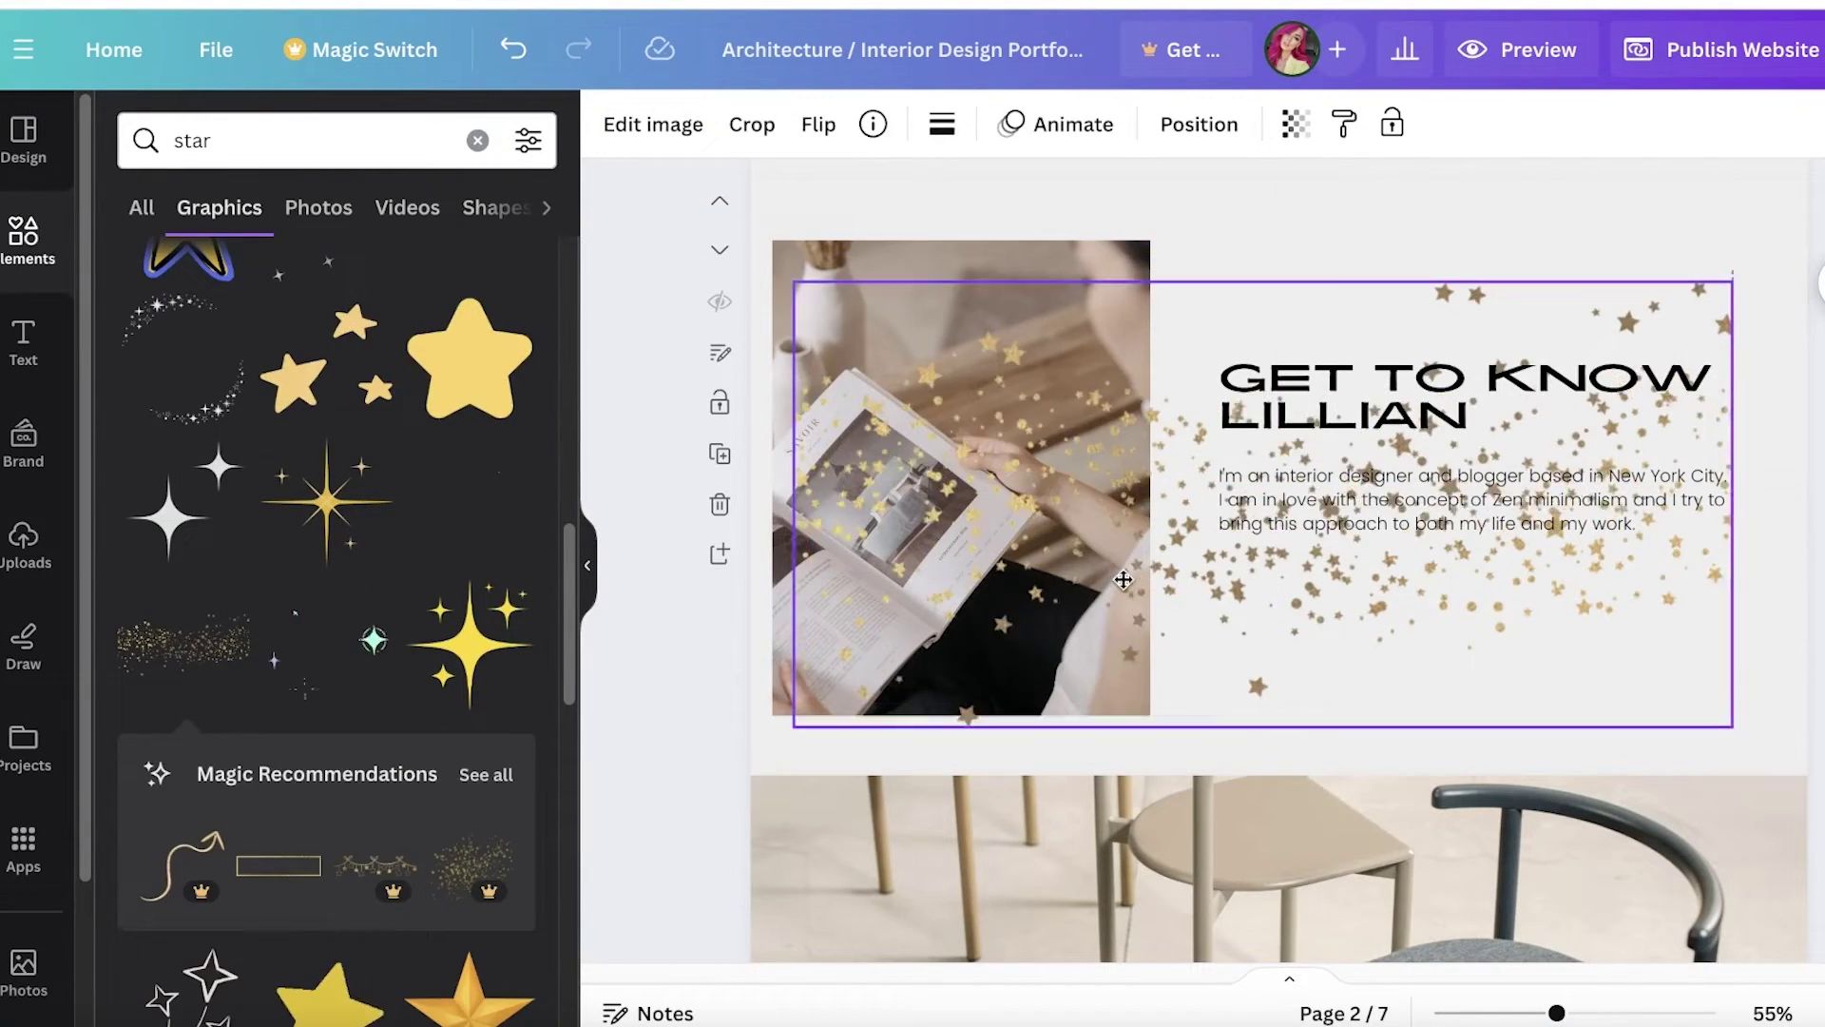
# Send the star glitter behind the photo and move it down beneath the bio paragraph
pyautogui.rightClick(1000, 495)
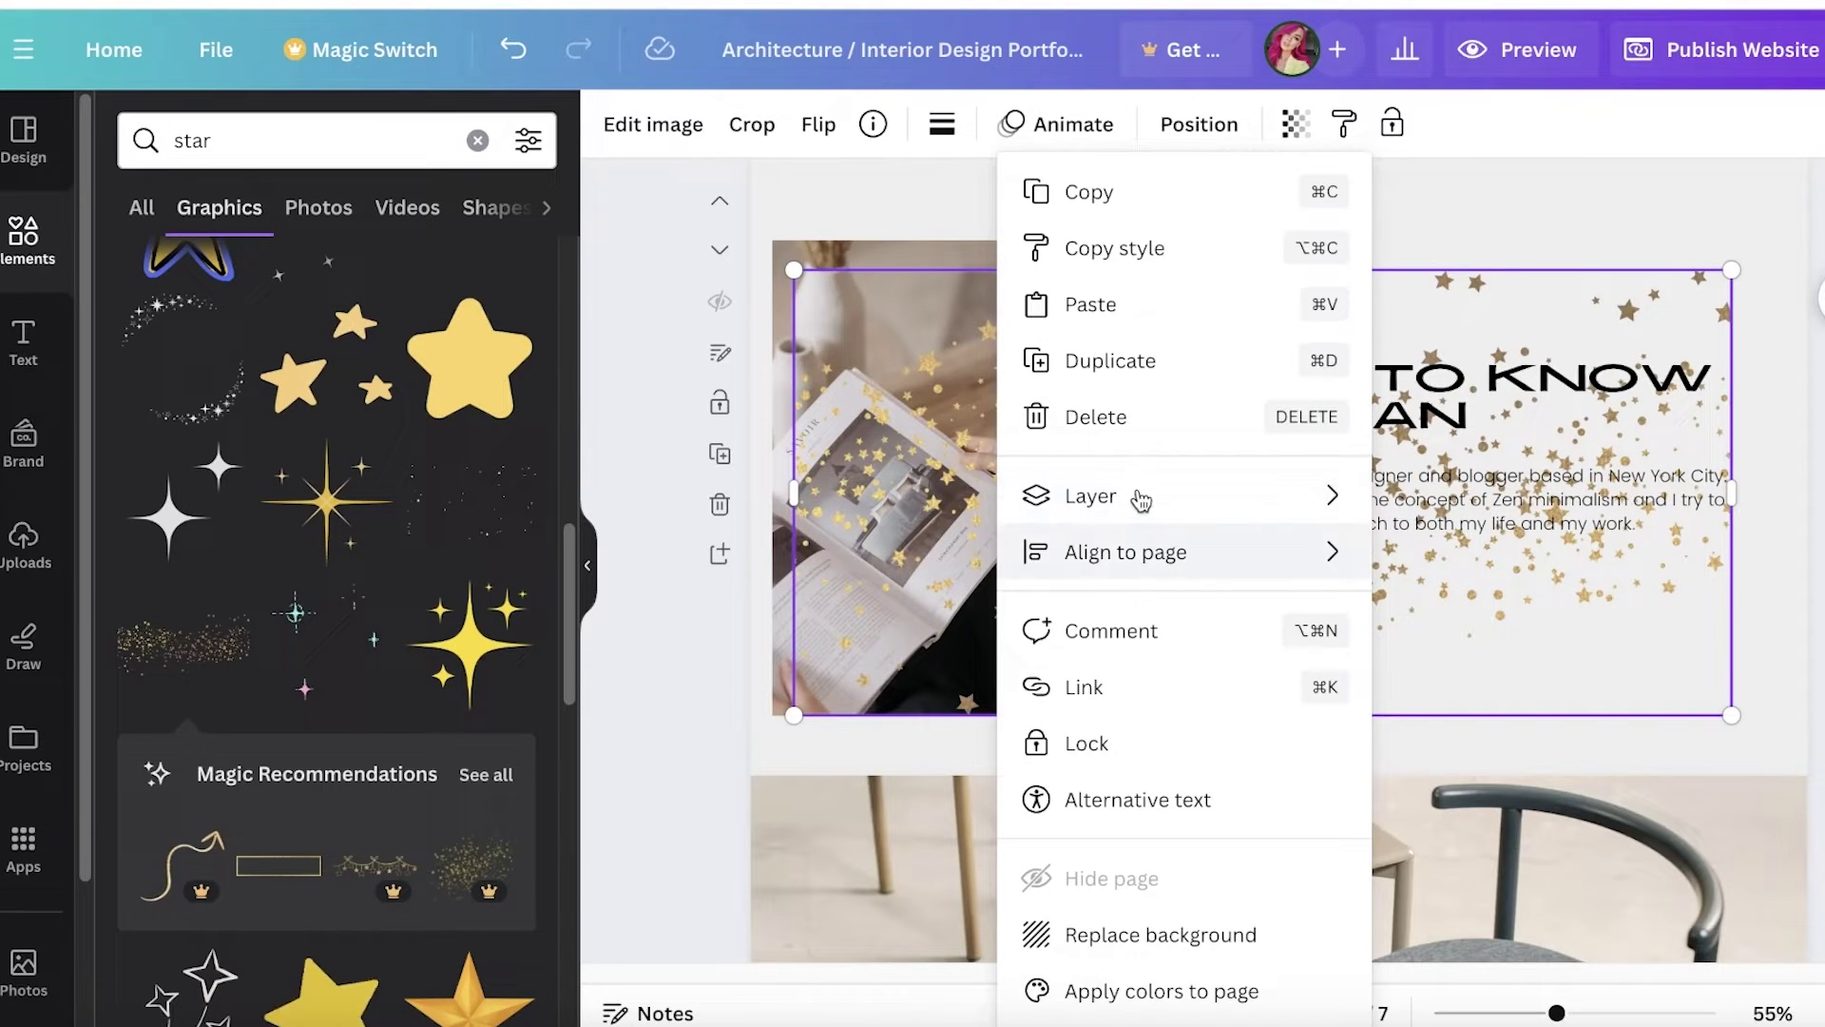
pyautogui.moveTo(1125, 496)
pyautogui.click(1472, 666)
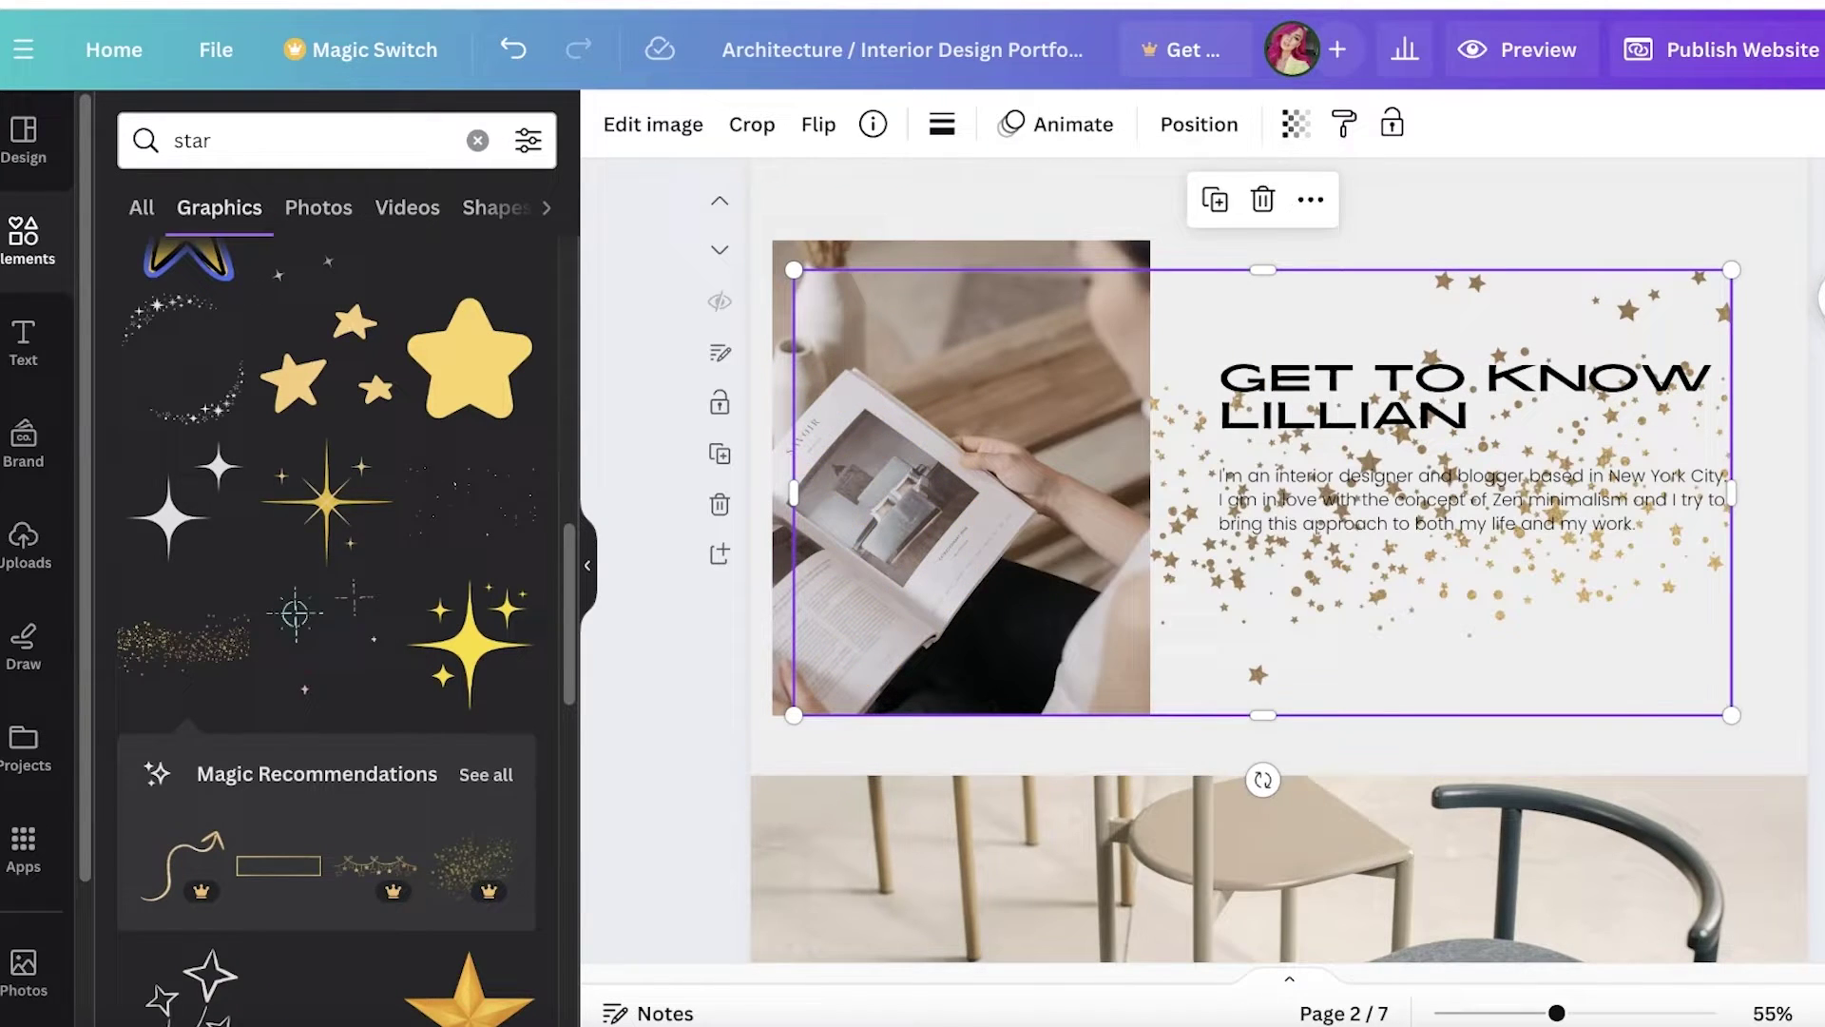
pyautogui.rightClick(1213, 580)
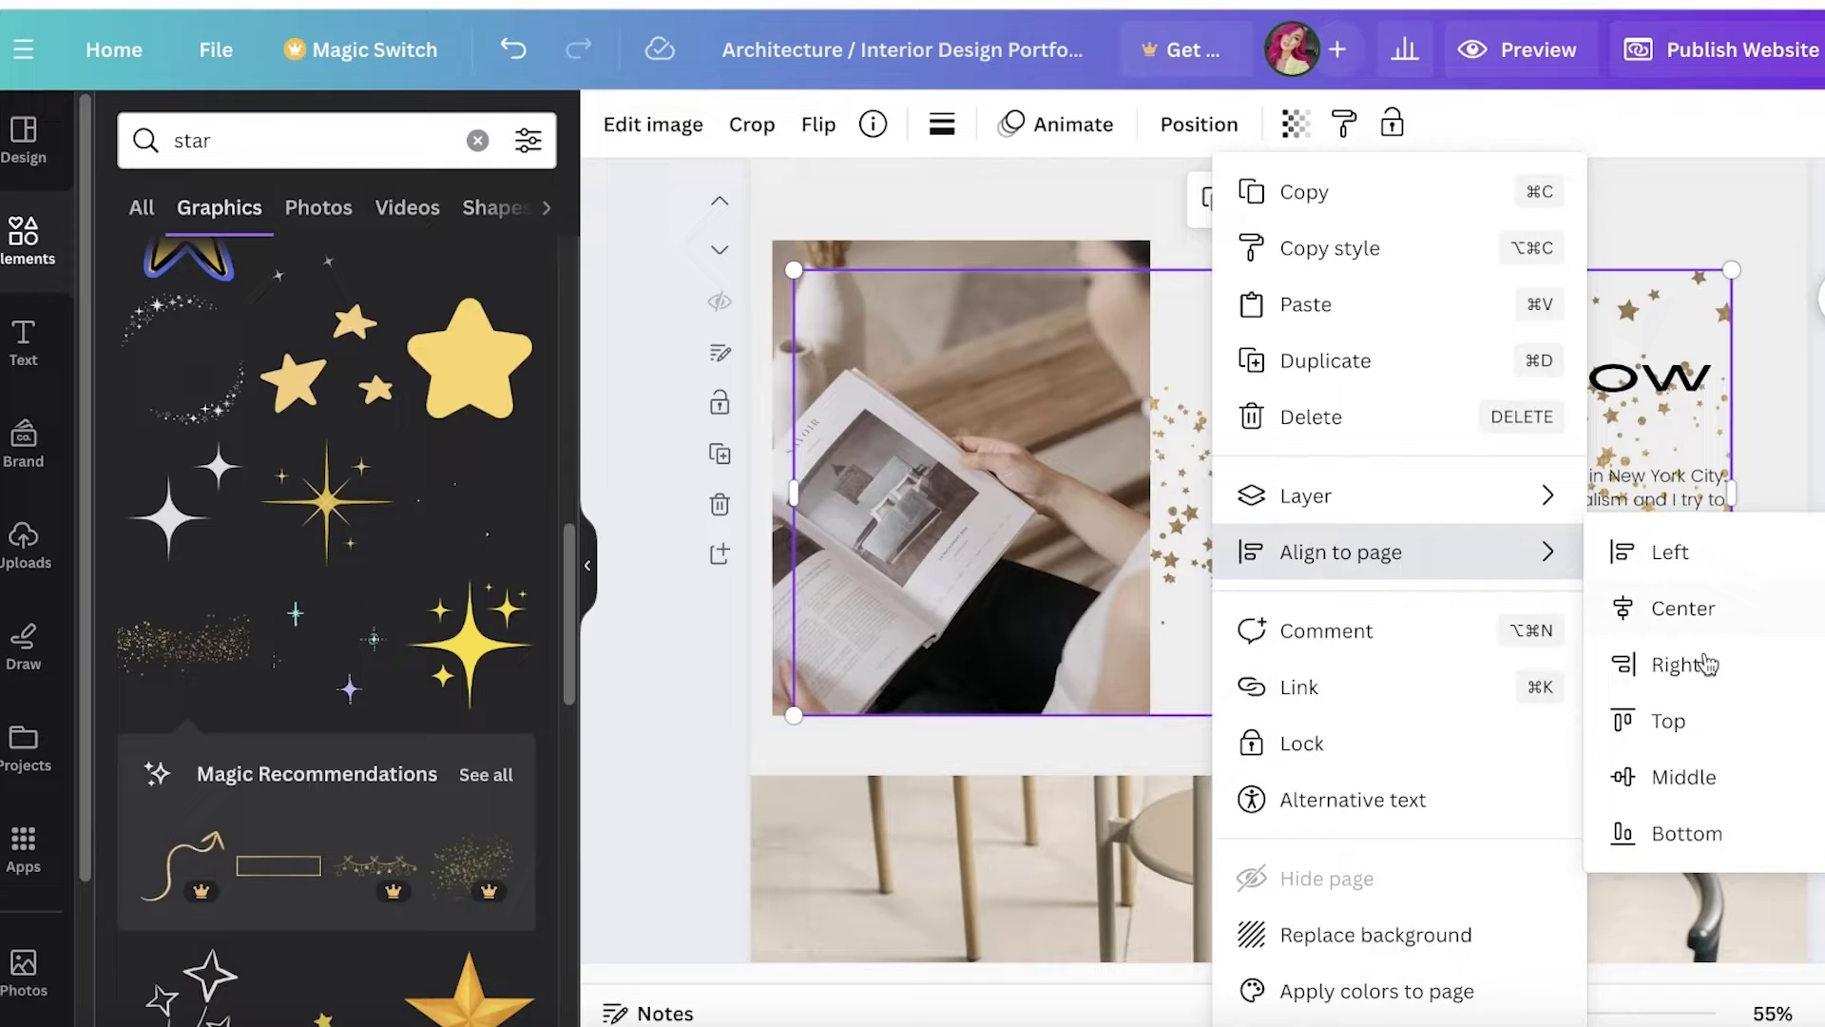
pyautogui.moveTo(1438, 521)
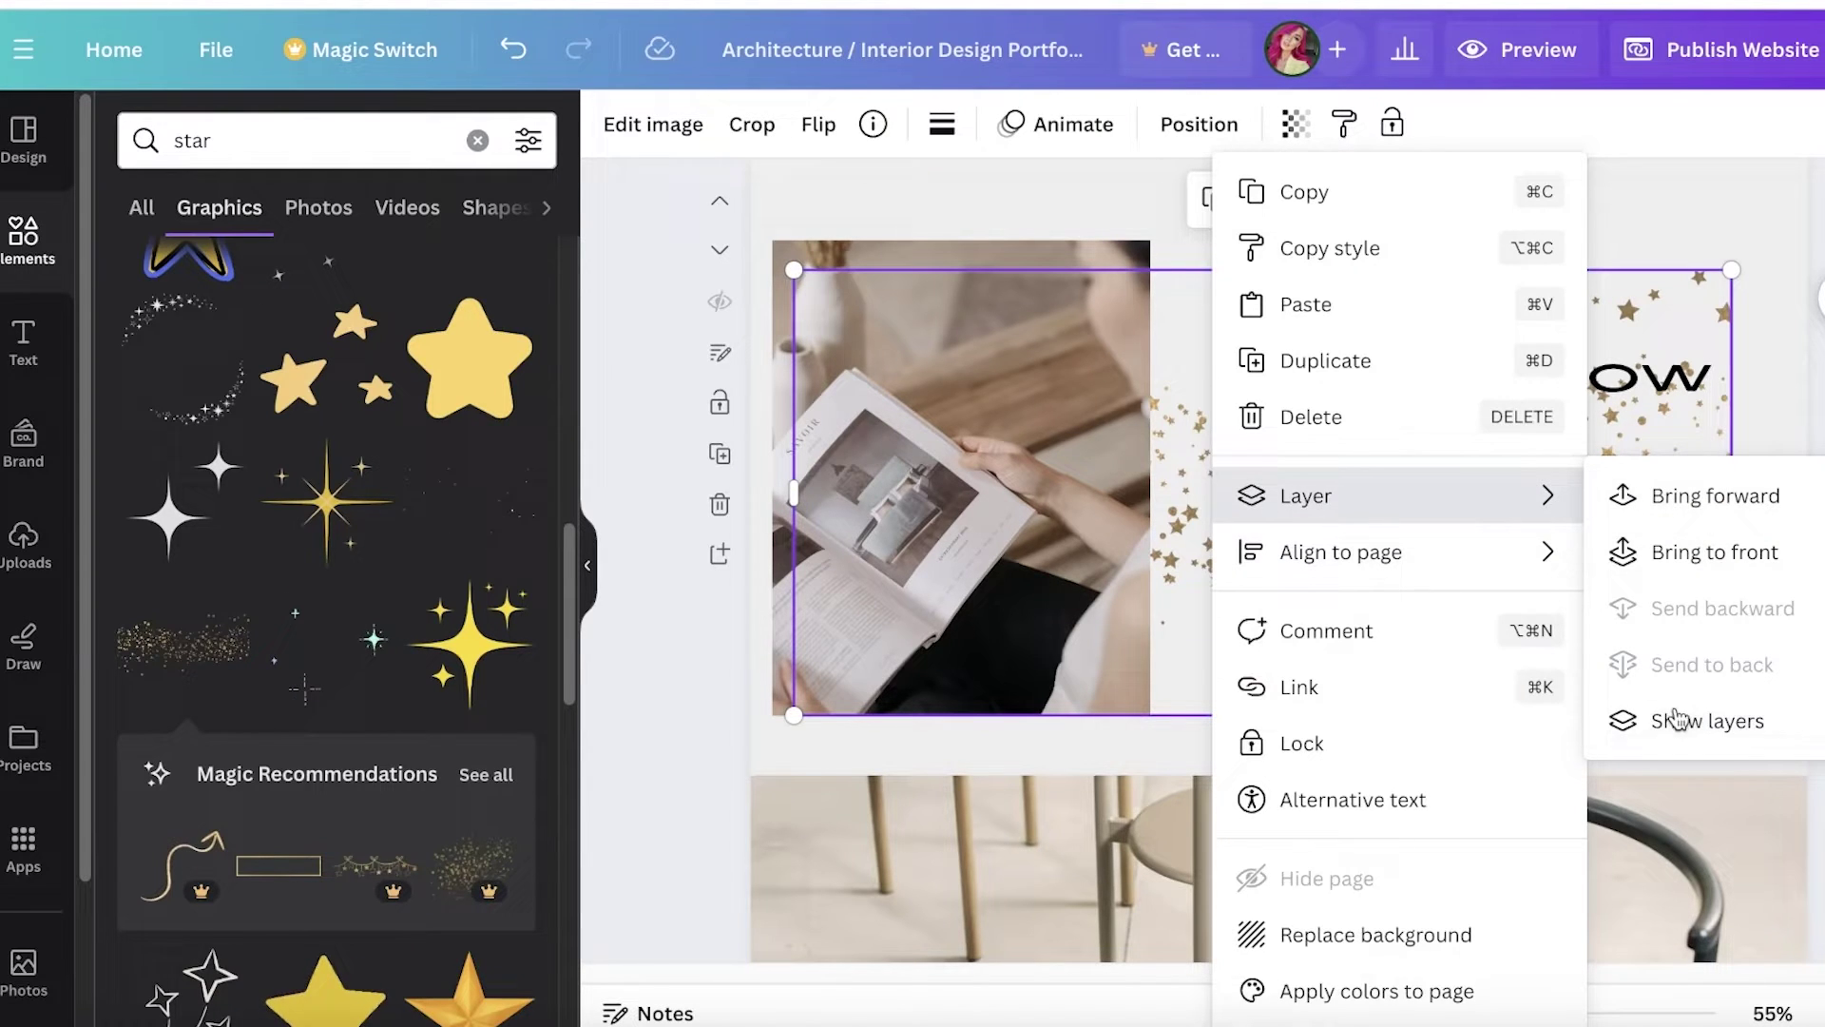
pyautogui.moveTo(1245, 579); pyautogui.dragTo(1322, 756)
pyautogui.moveTo(1347, 682); pyautogui.dragTo(1375, 714)
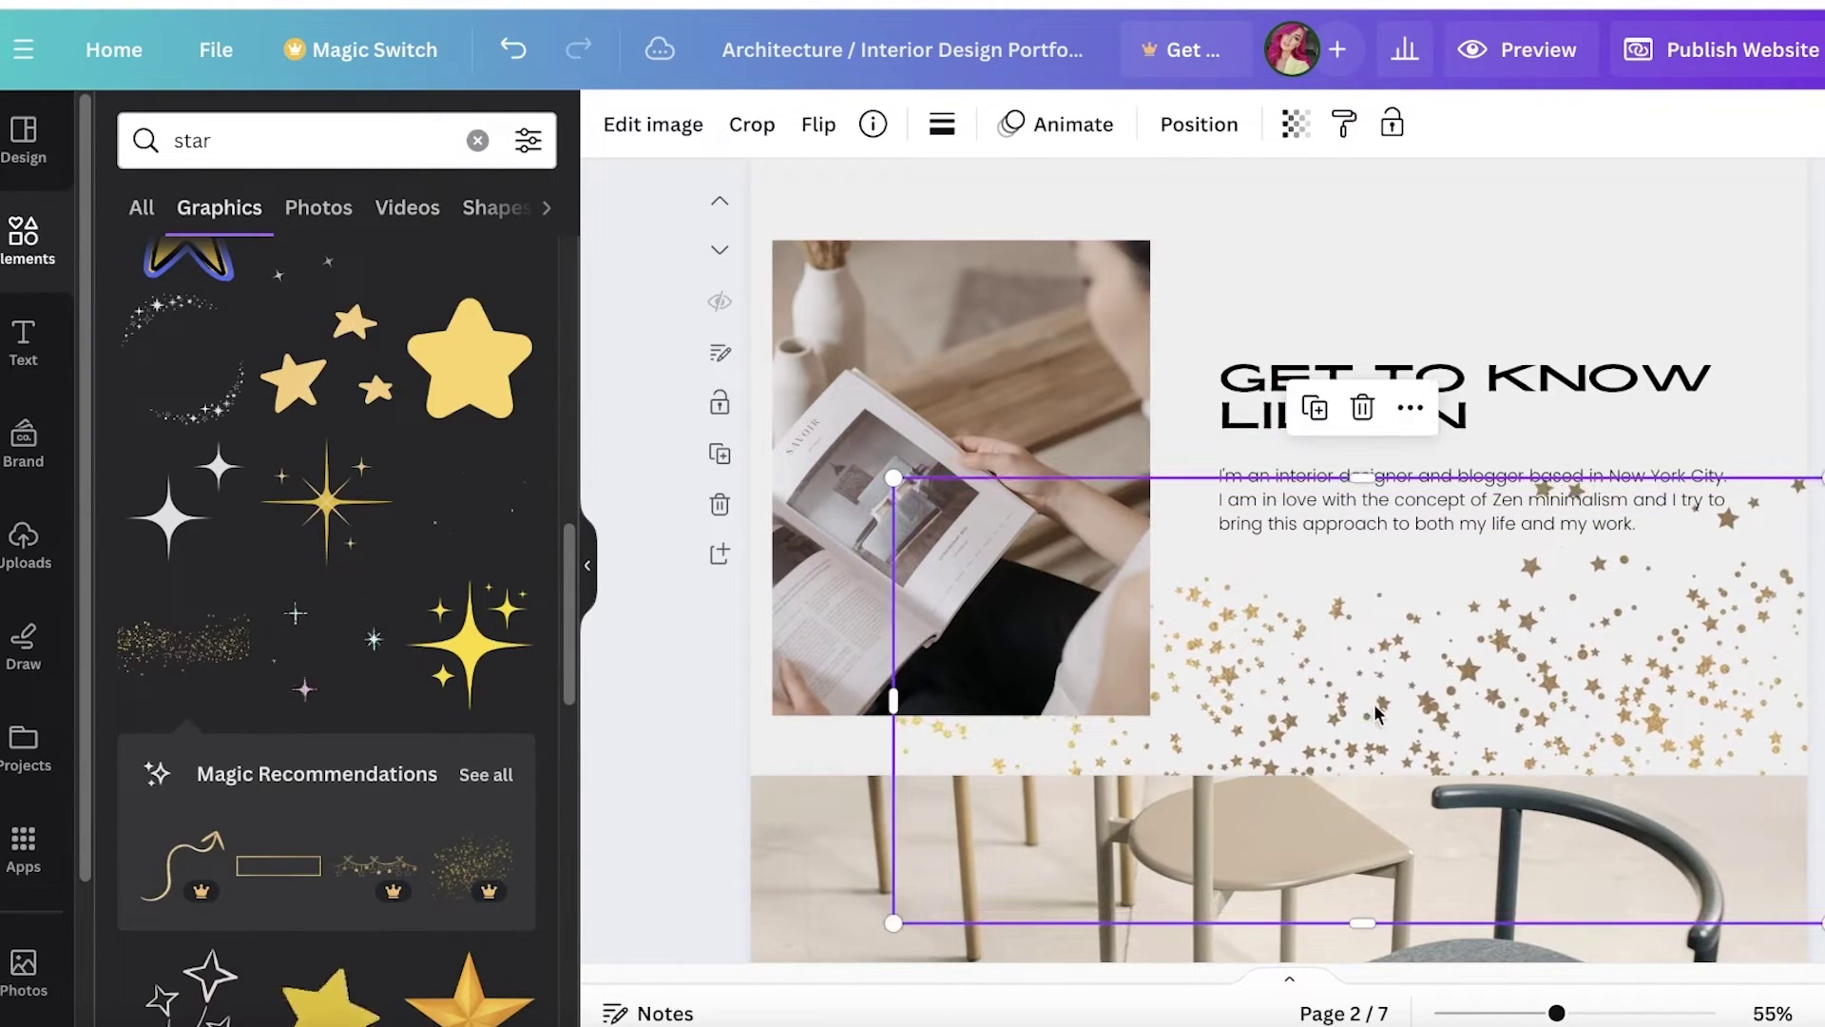
# Give the star glitter the Rise animation and nudge it slightly left and down
pyautogui.click(1043, 127)
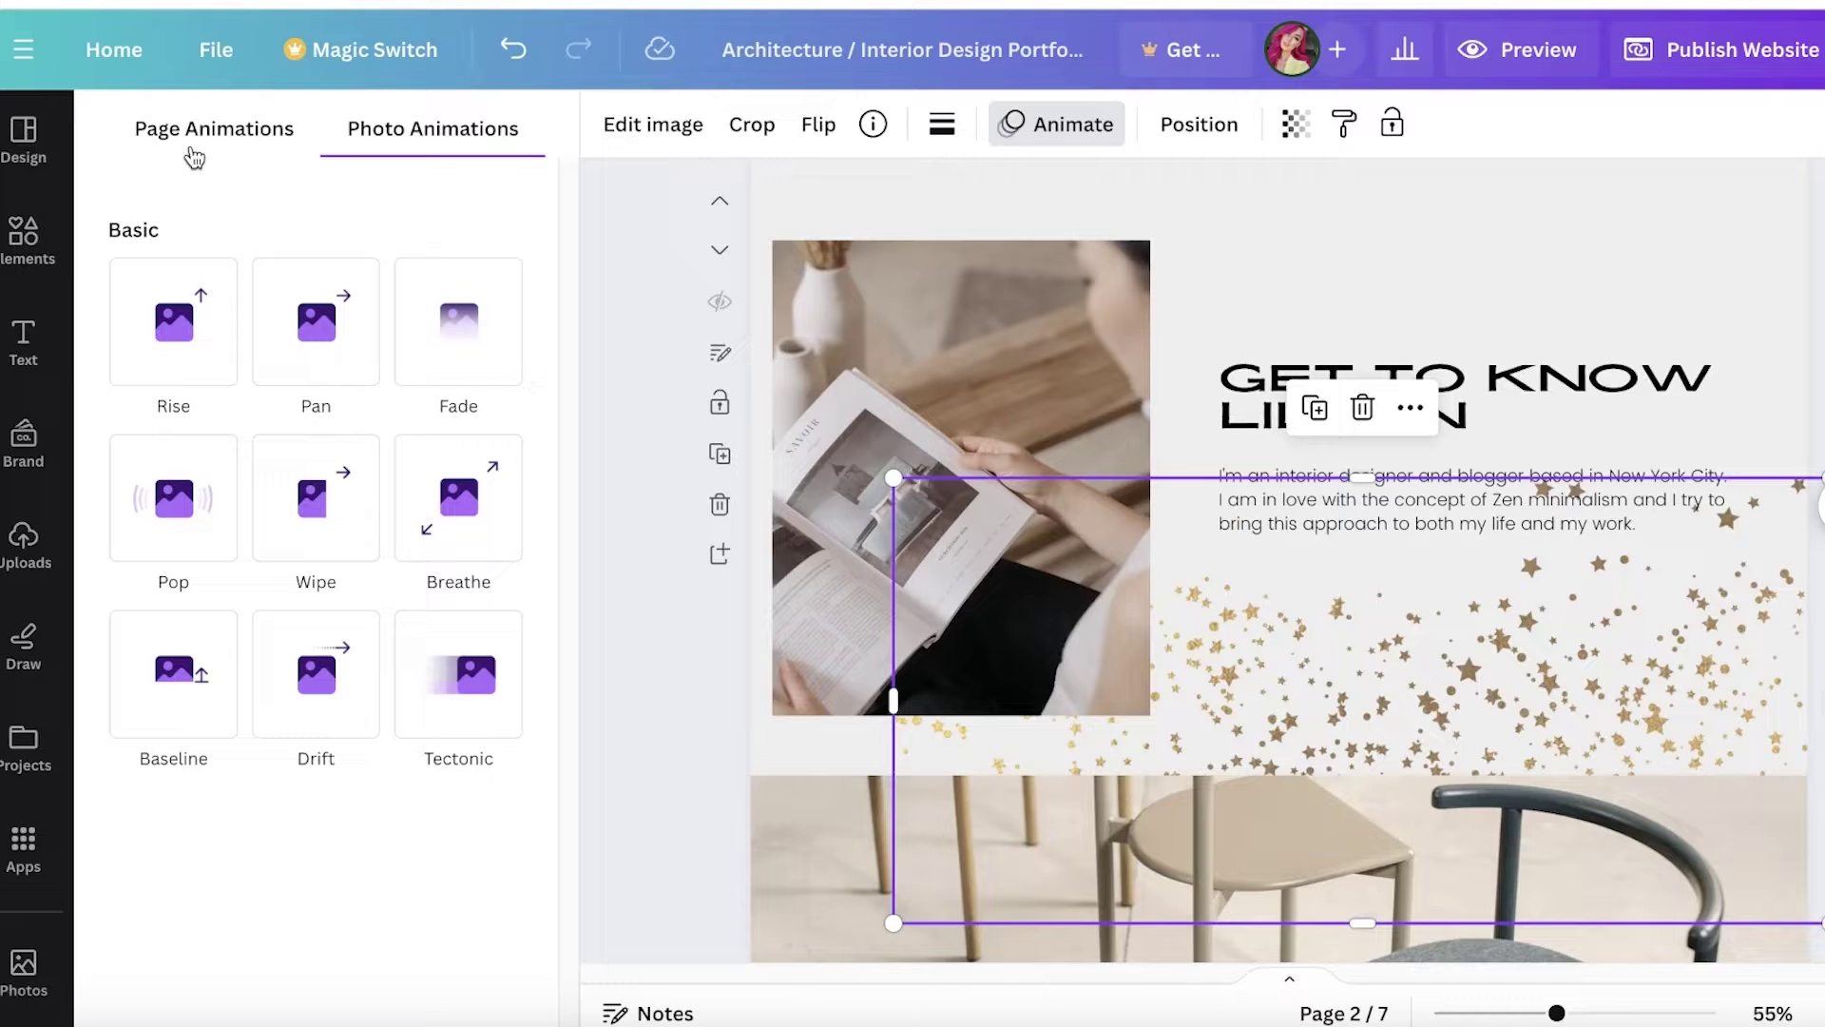
pyautogui.click(271, 141)
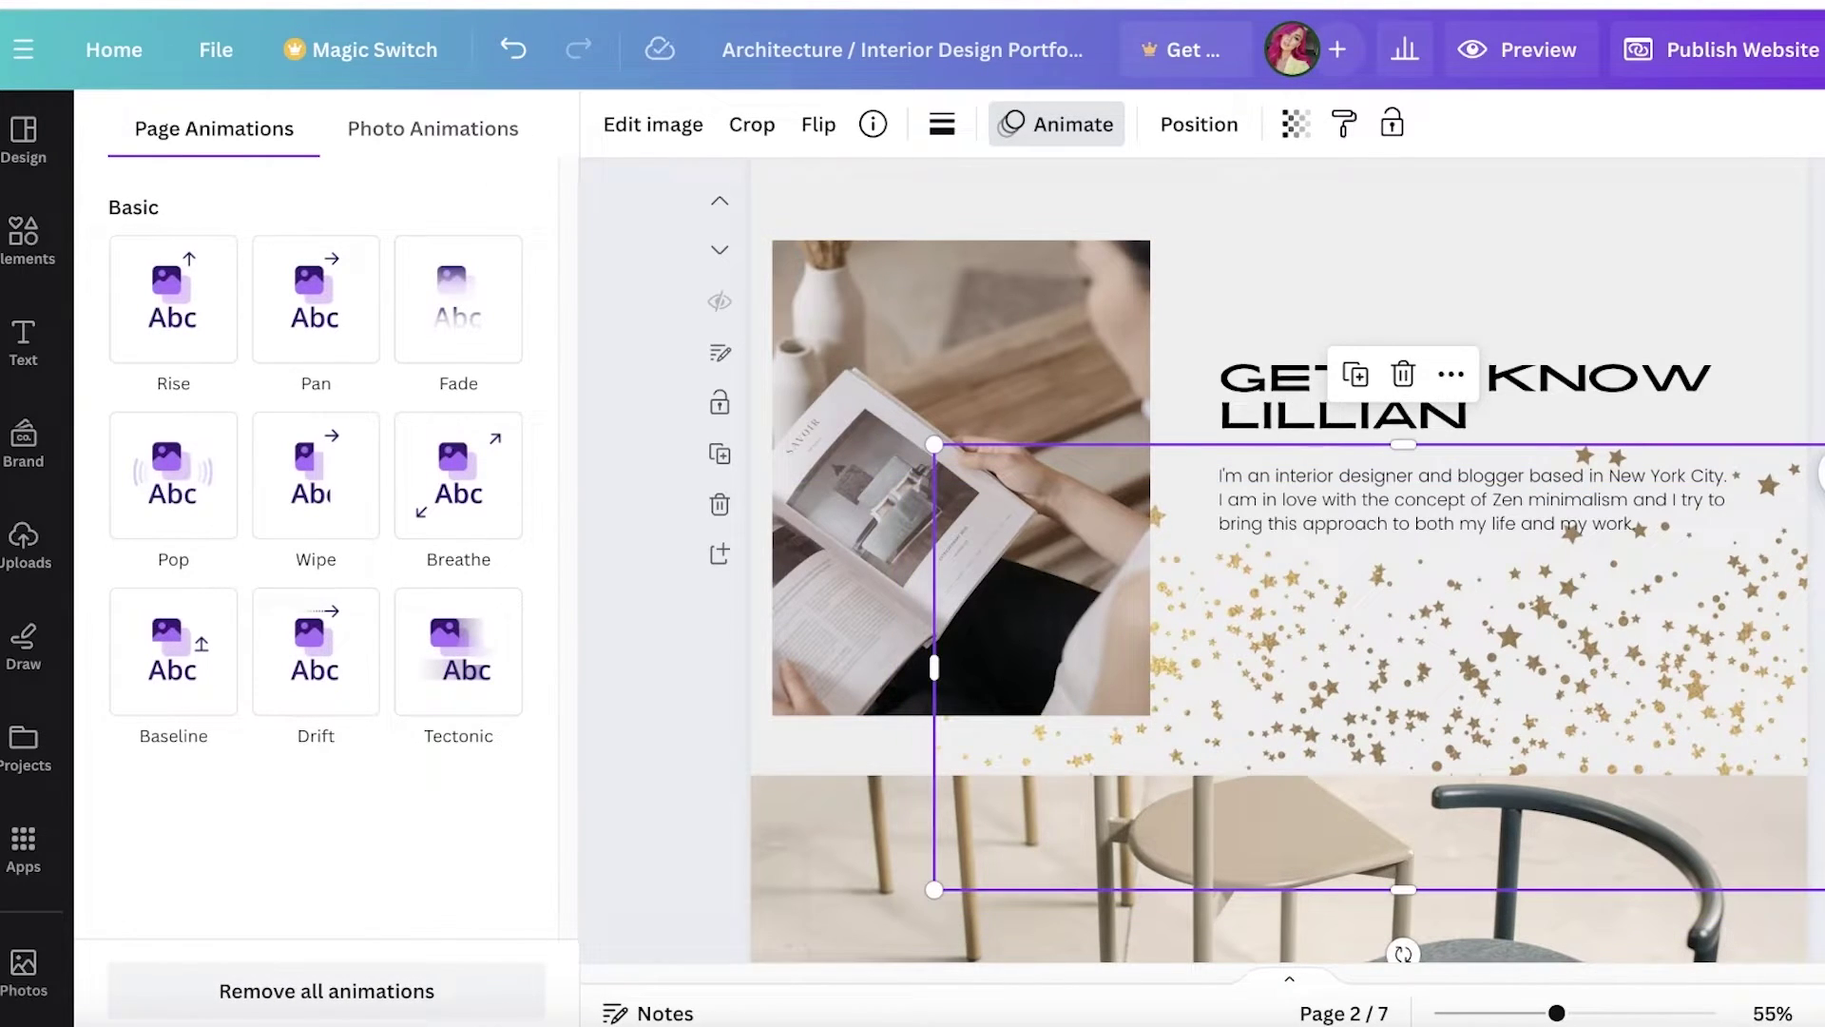
pyautogui.click(430, 126)
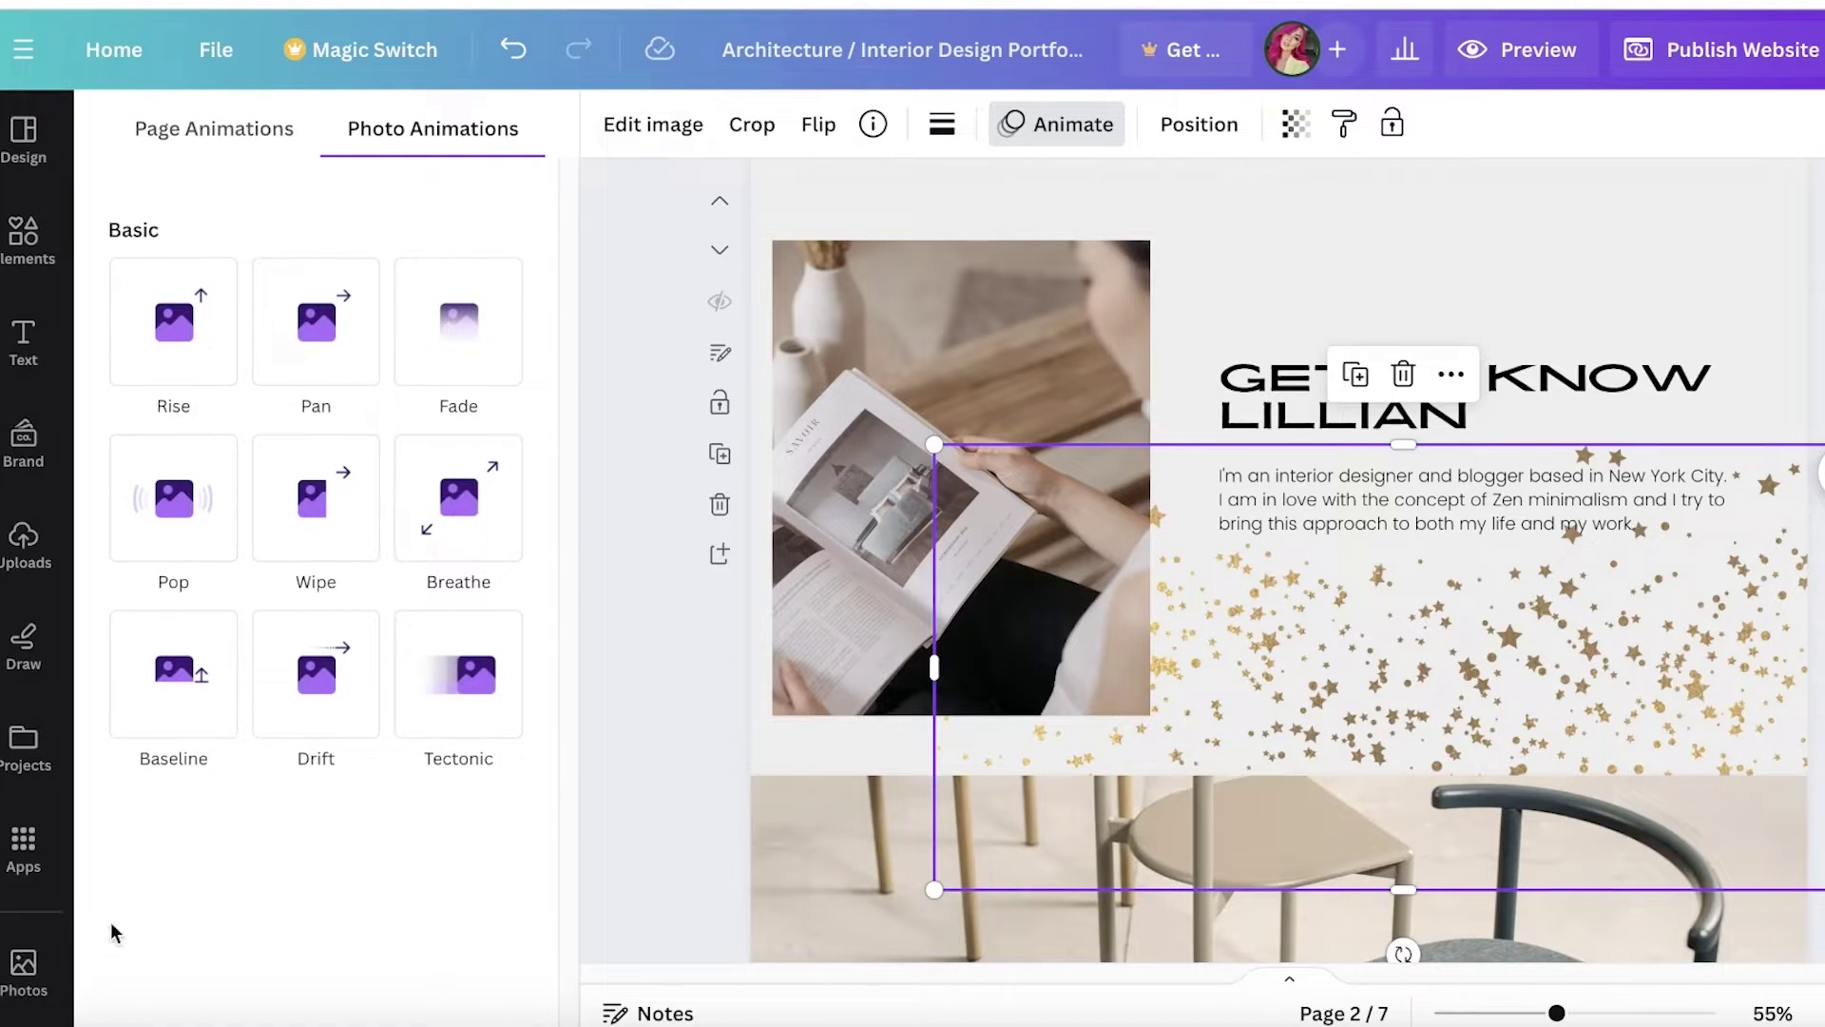
pyautogui.click(154, 338)
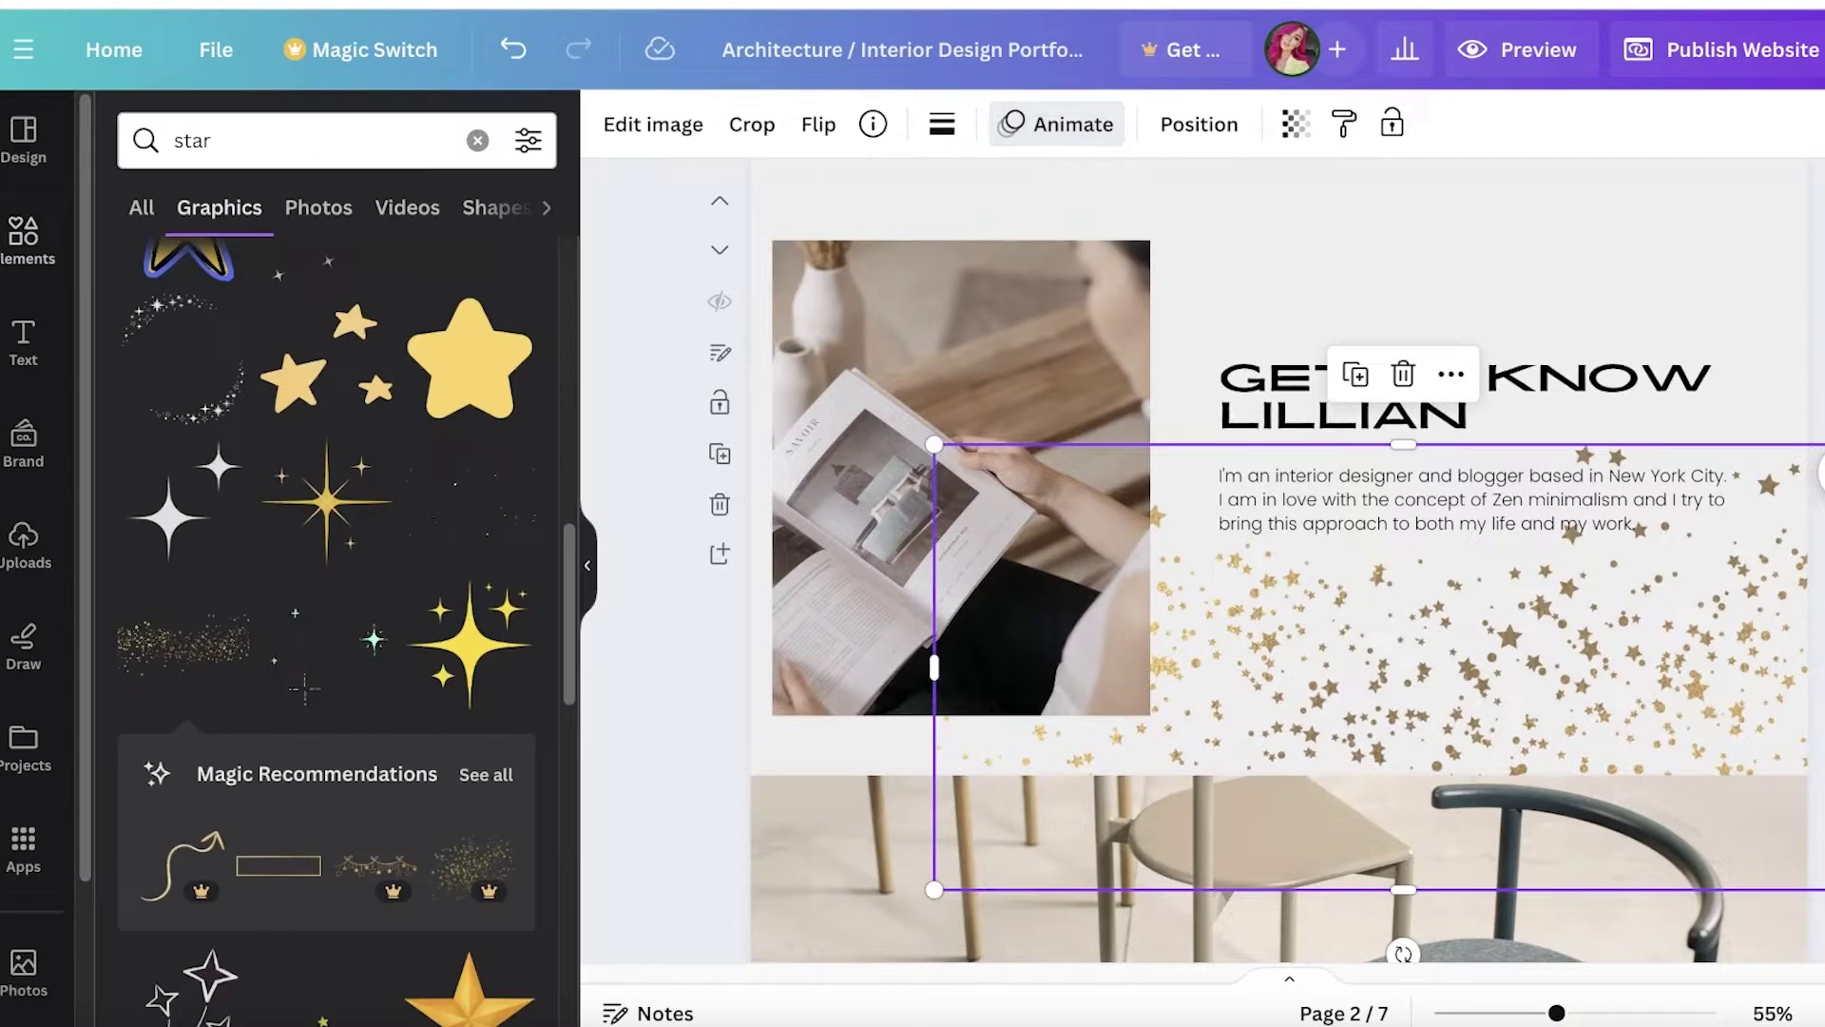
pyautogui.moveTo(1551, 591); pyautogui.dragTo(1537, 604)
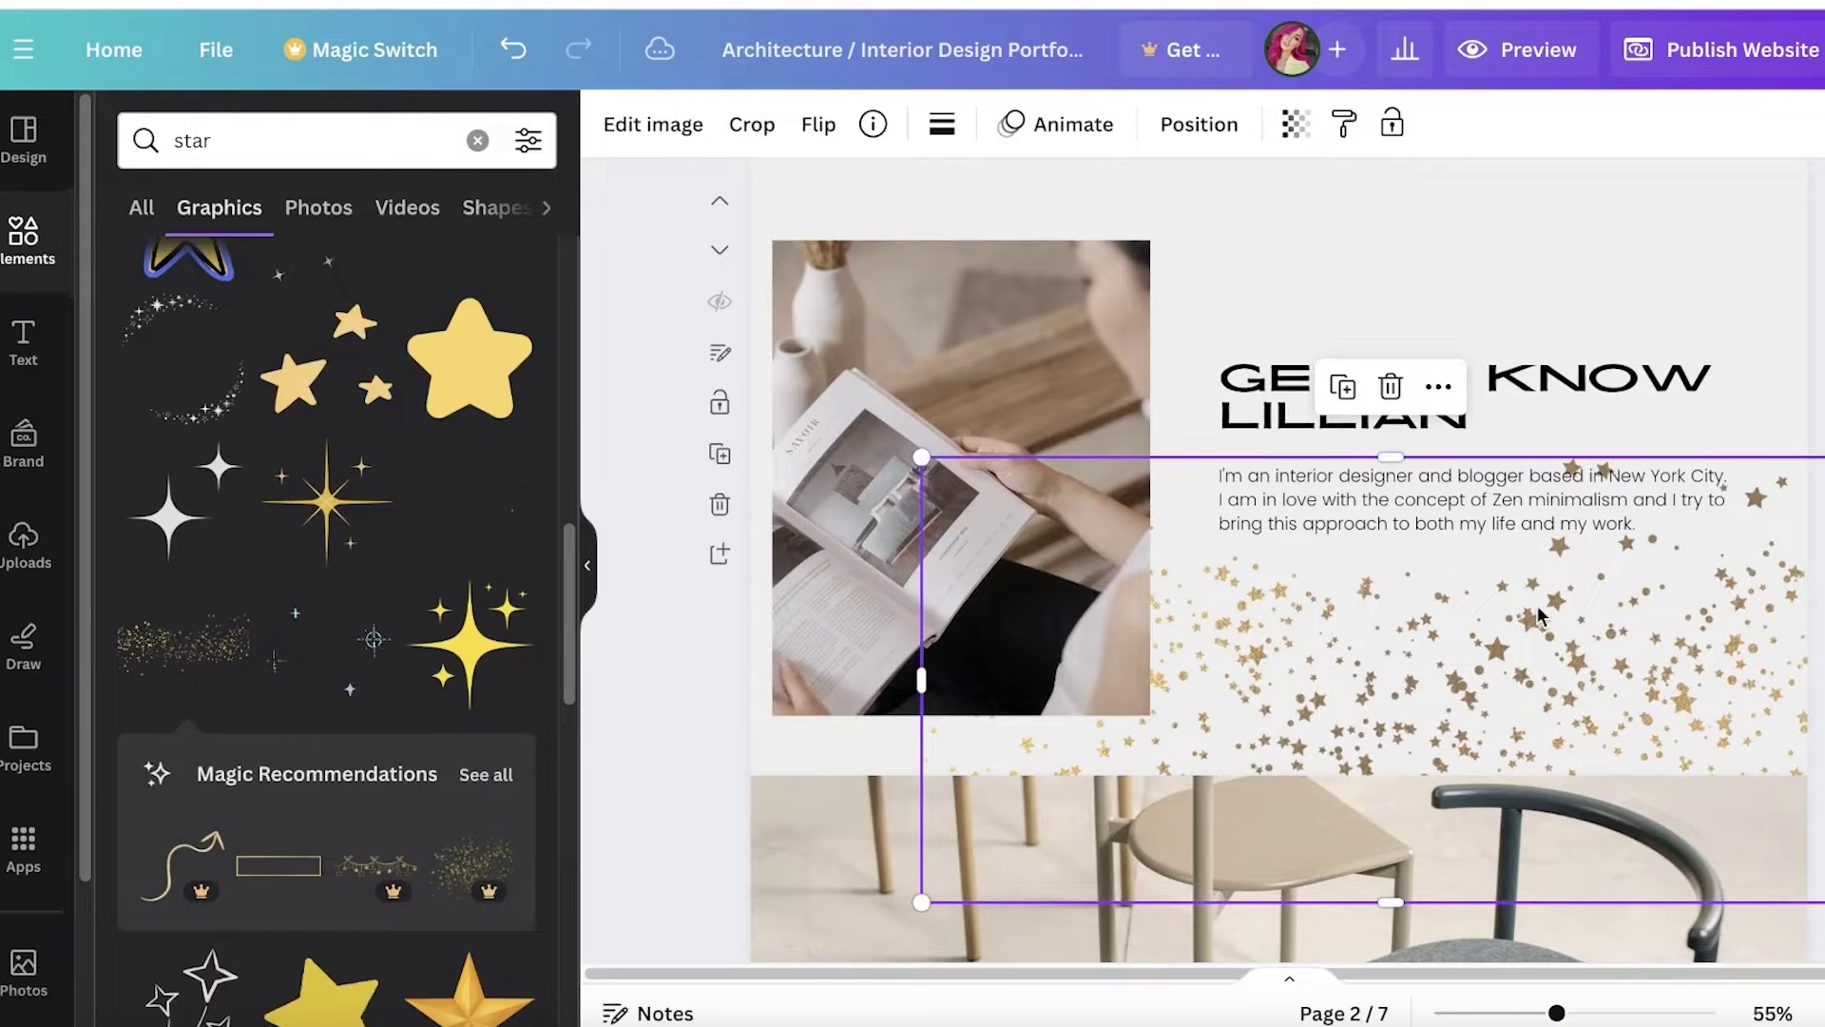
# Reapply the star glitter's copied style and lower its transparency to 37
pyautogui.click(1344, 125)
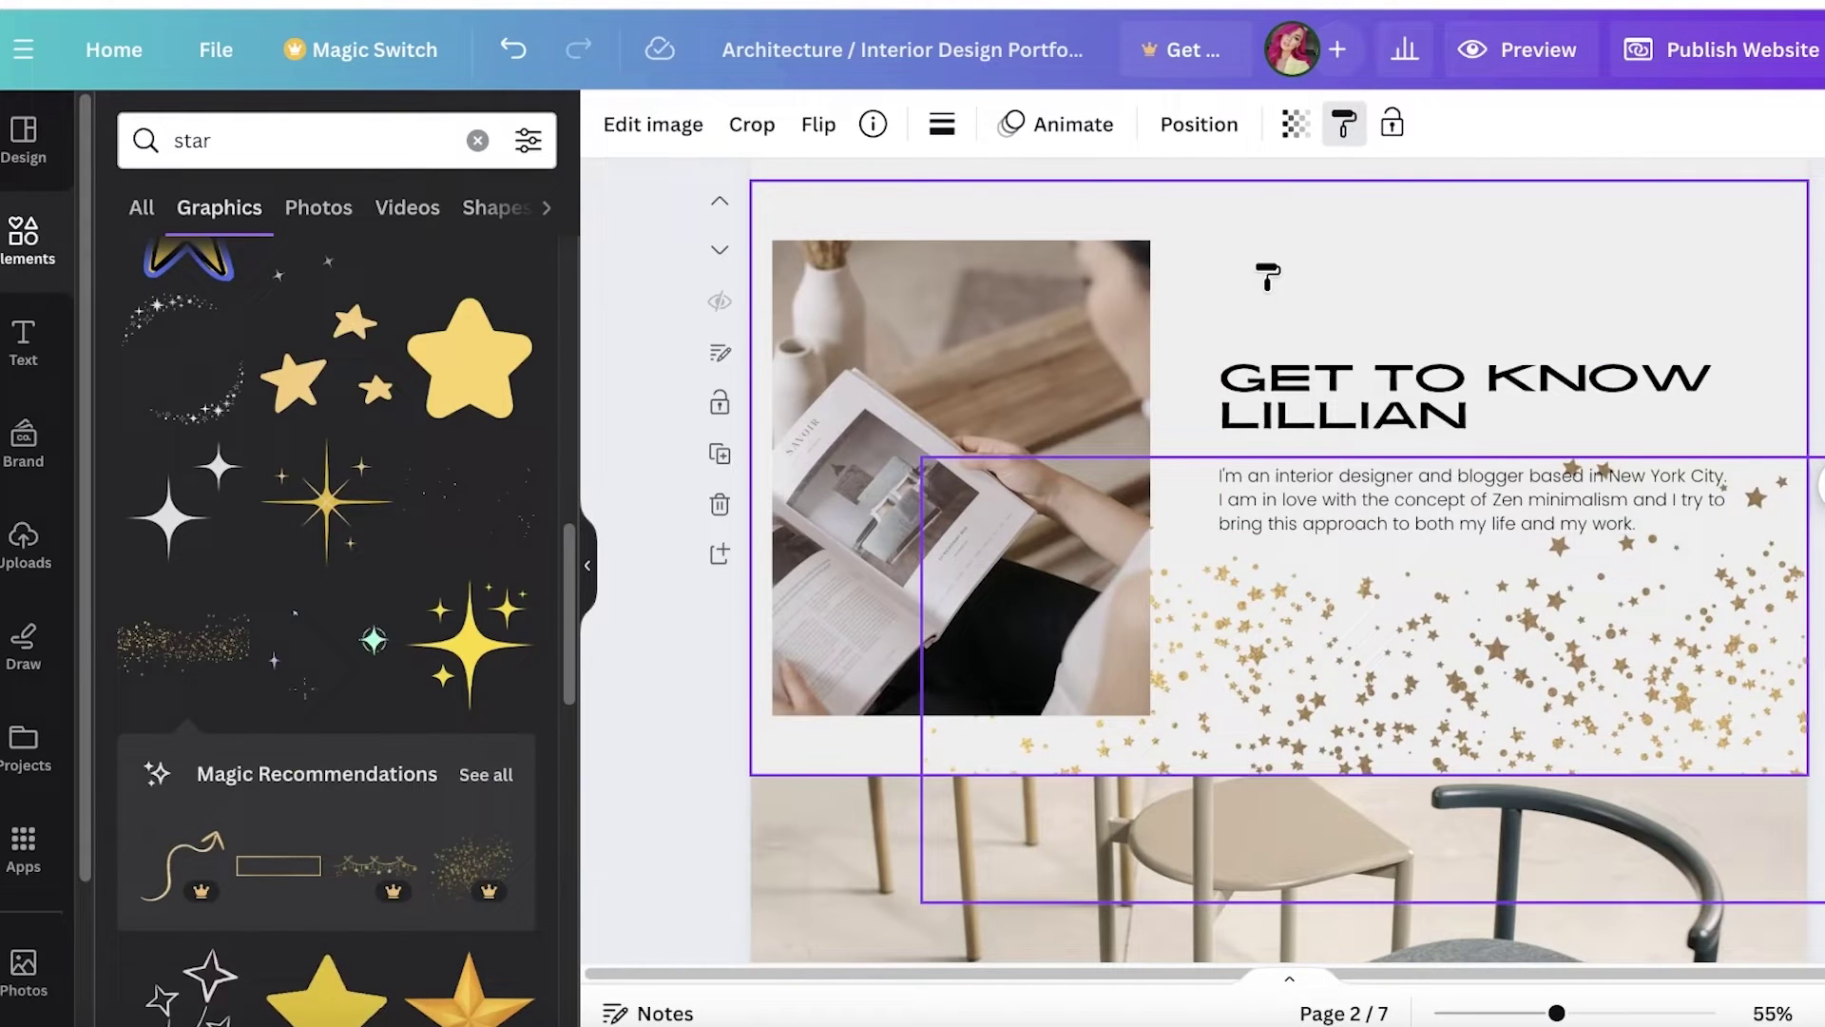
pyautogui.click(1384, 596)
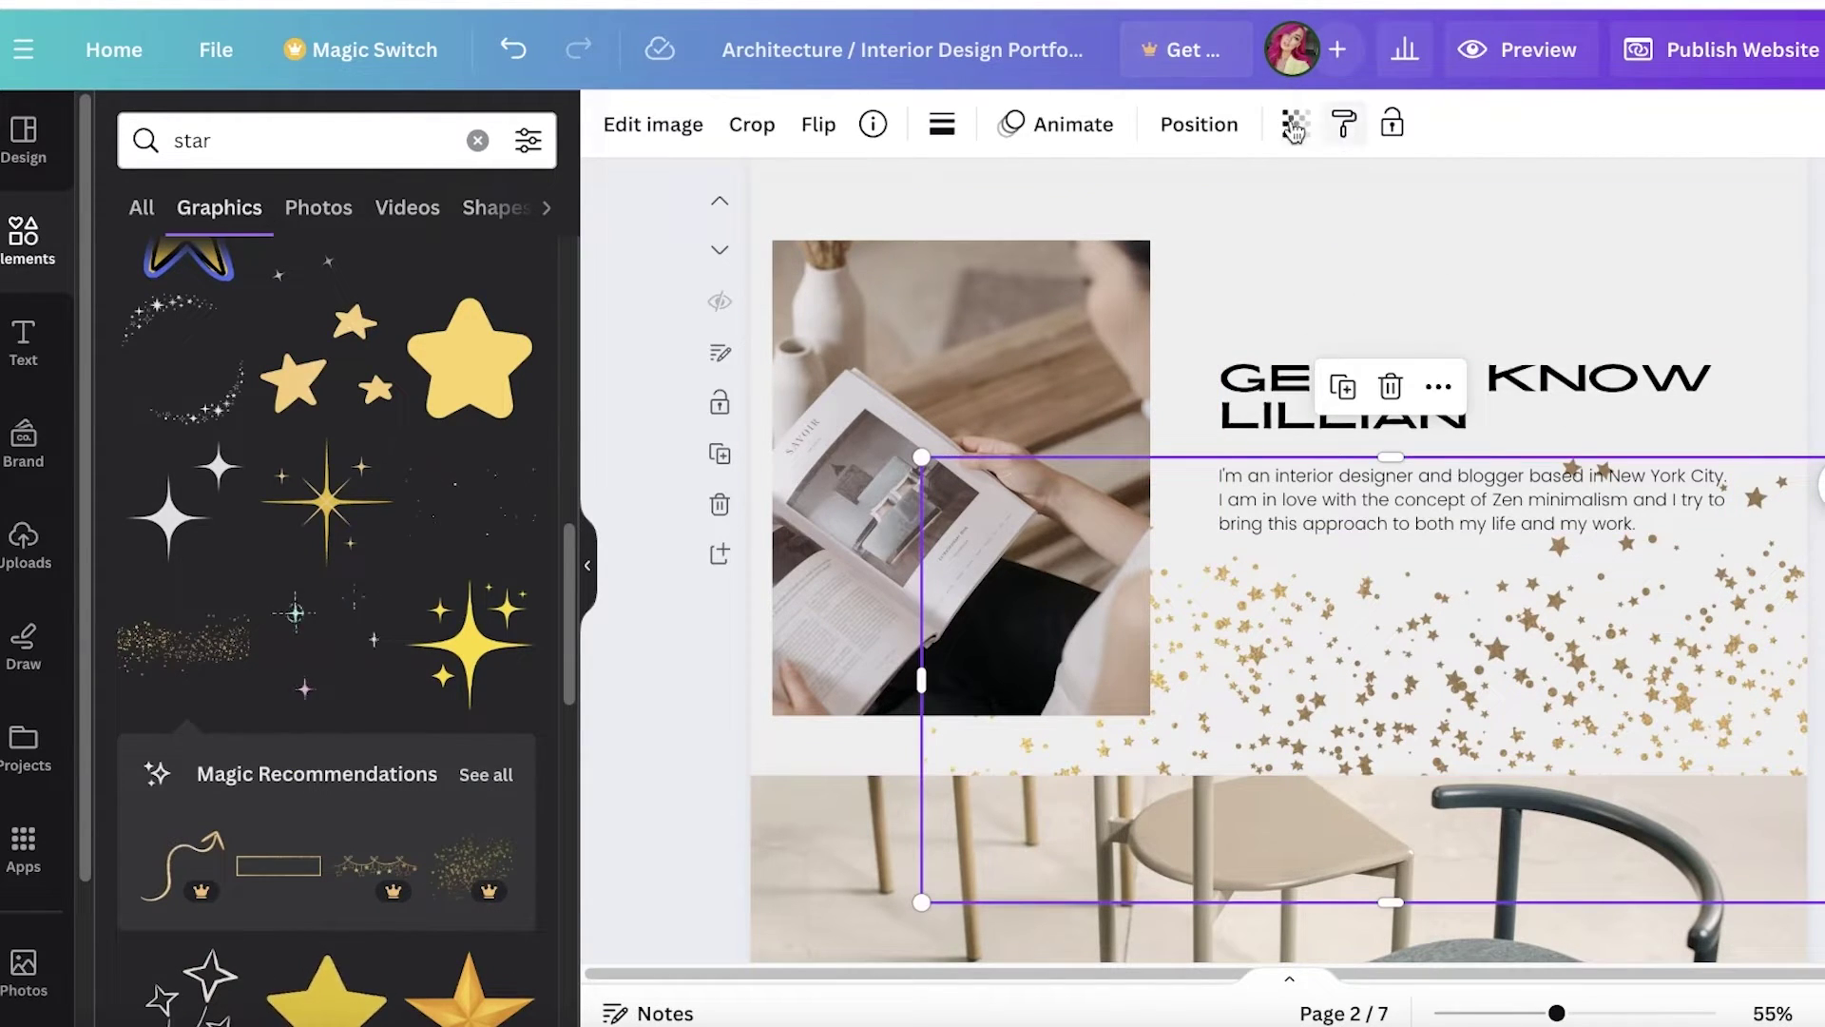
pyautogui.click(1295, 125)
pyautogui.moveTo(1293, 235); pyautogui.dragTo(1169, 238)
pyautogui.press('Escape')
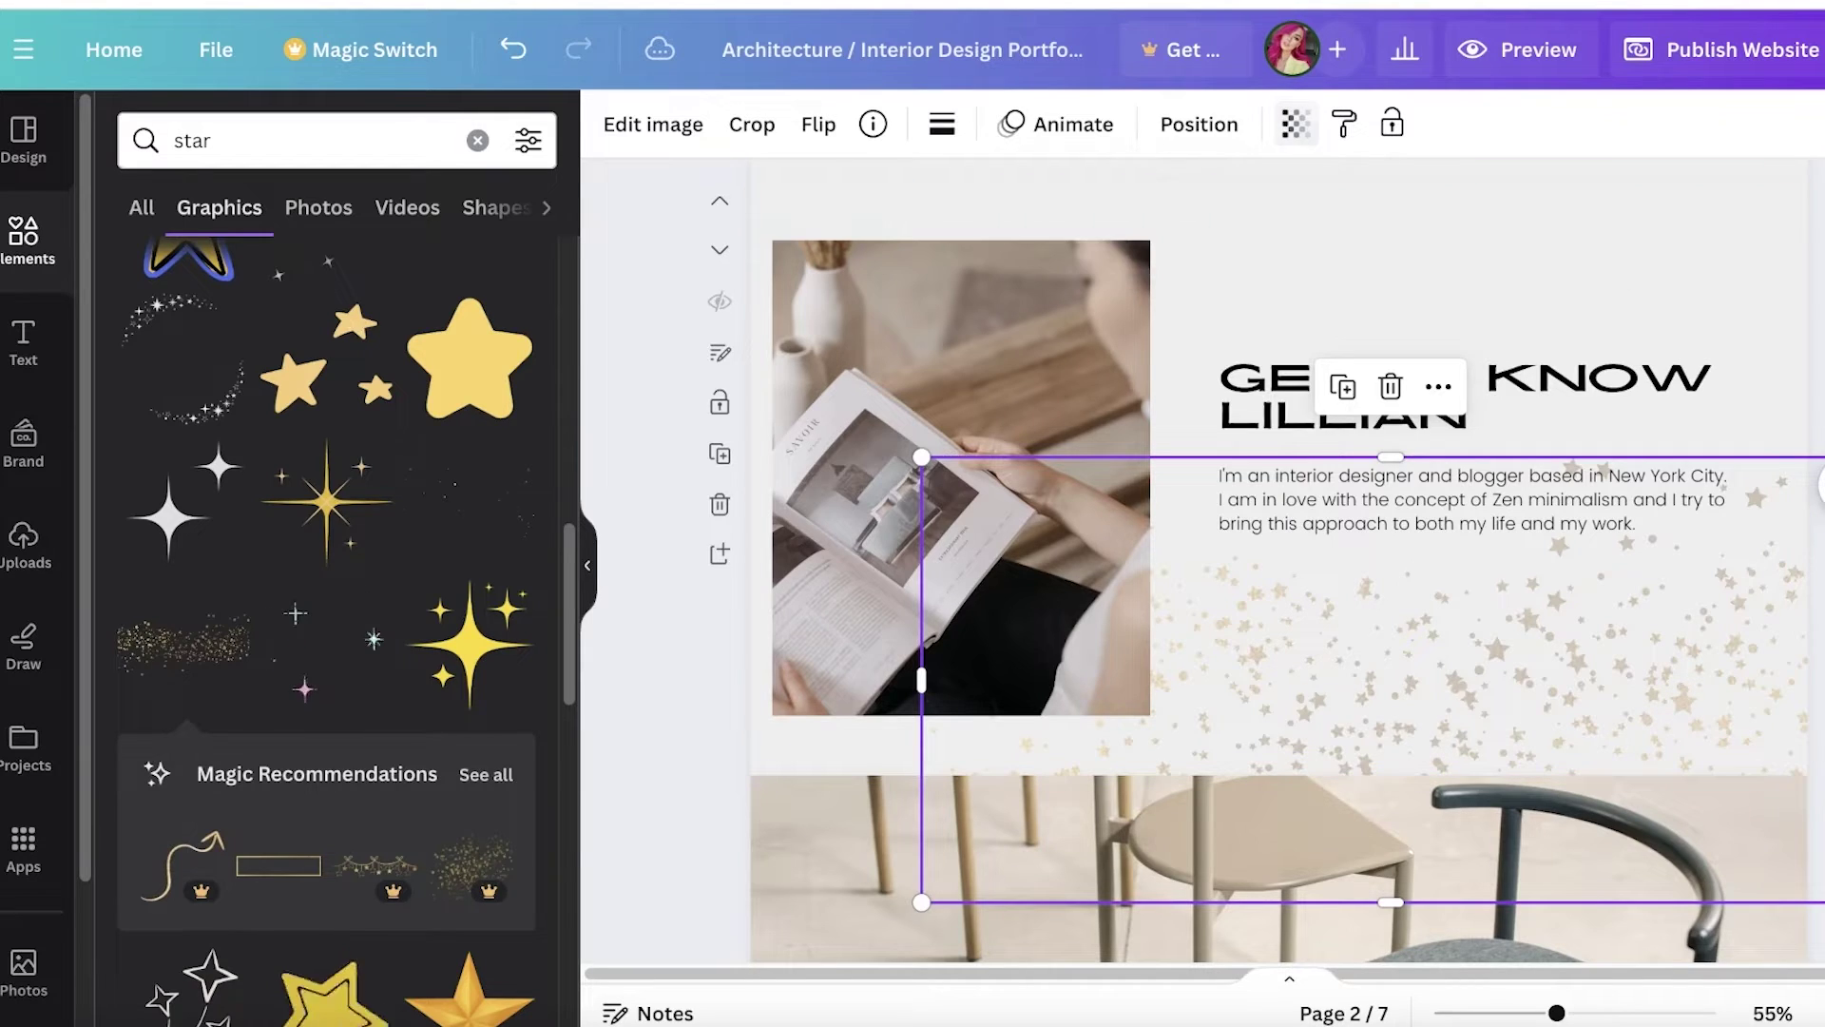
# Add the animated cyan and pink sparkle graphic from the star results
pyautogui.press('Escape')
pyautogui.scroll(-4, 1426, 570)
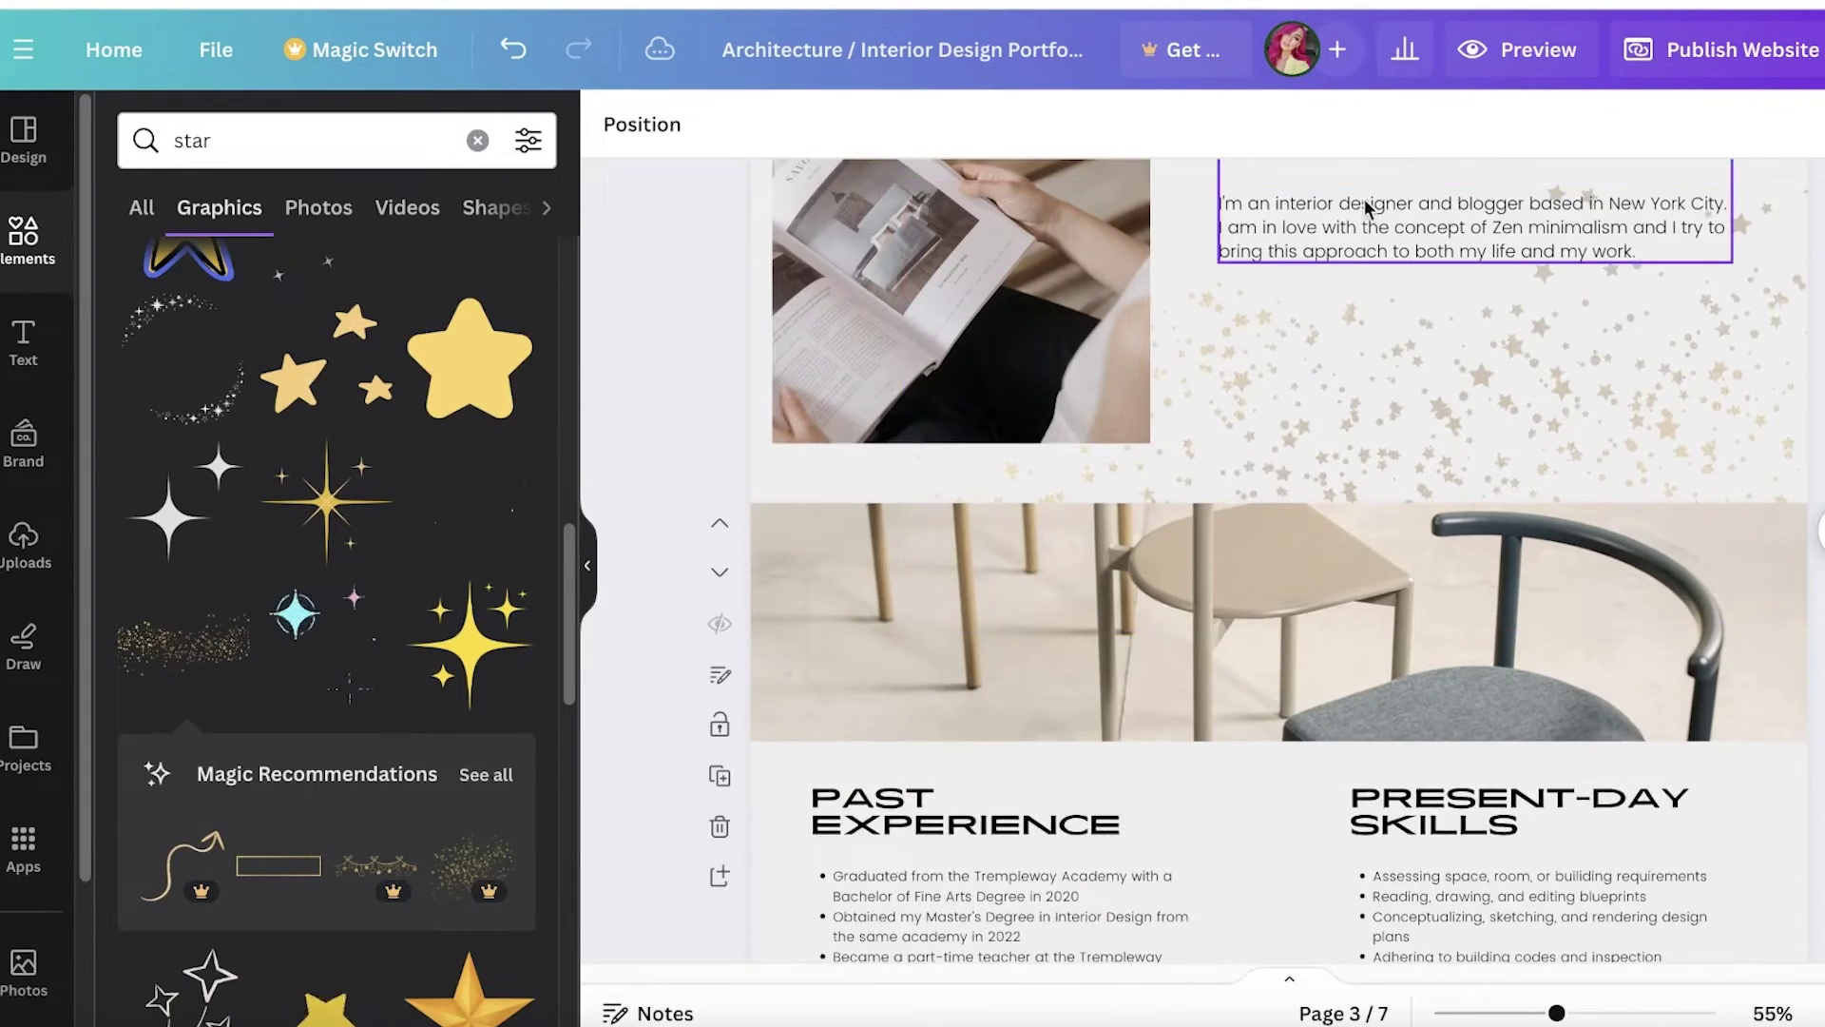
pyautogui.scroll(5, 1248, 376)
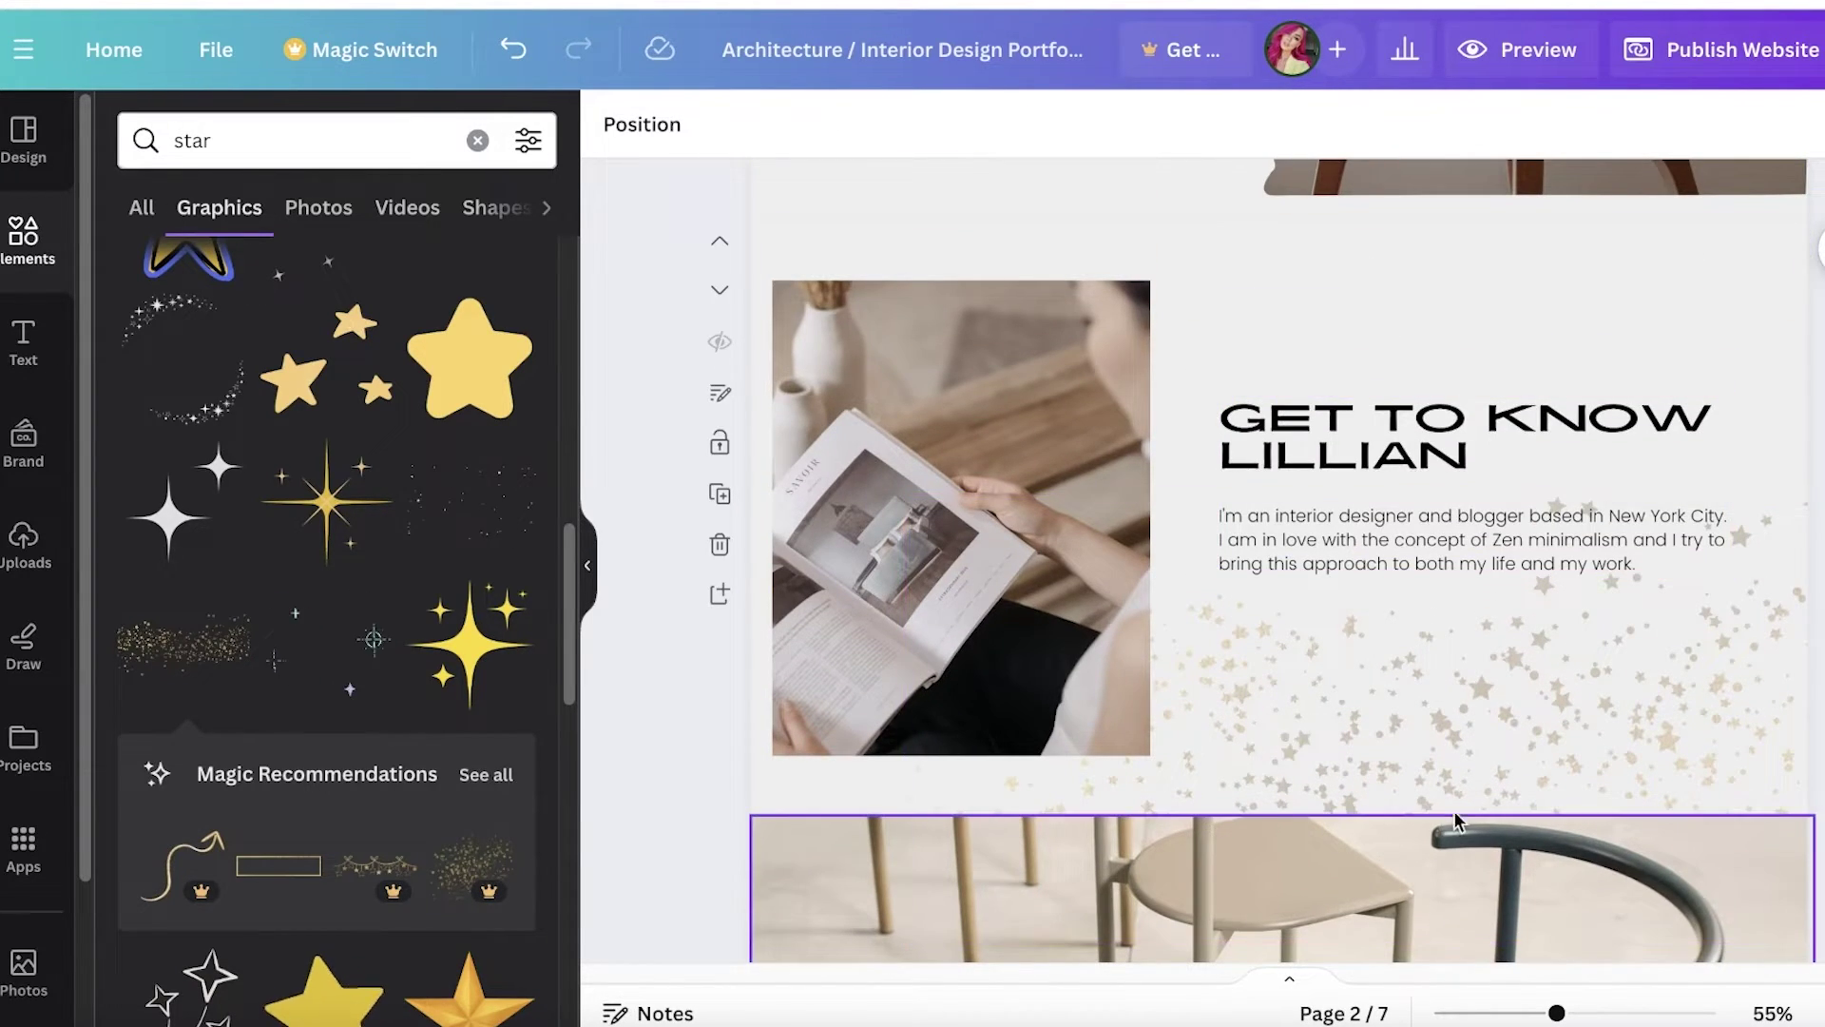
pyautogui.scroll(-6, 1454, 803)
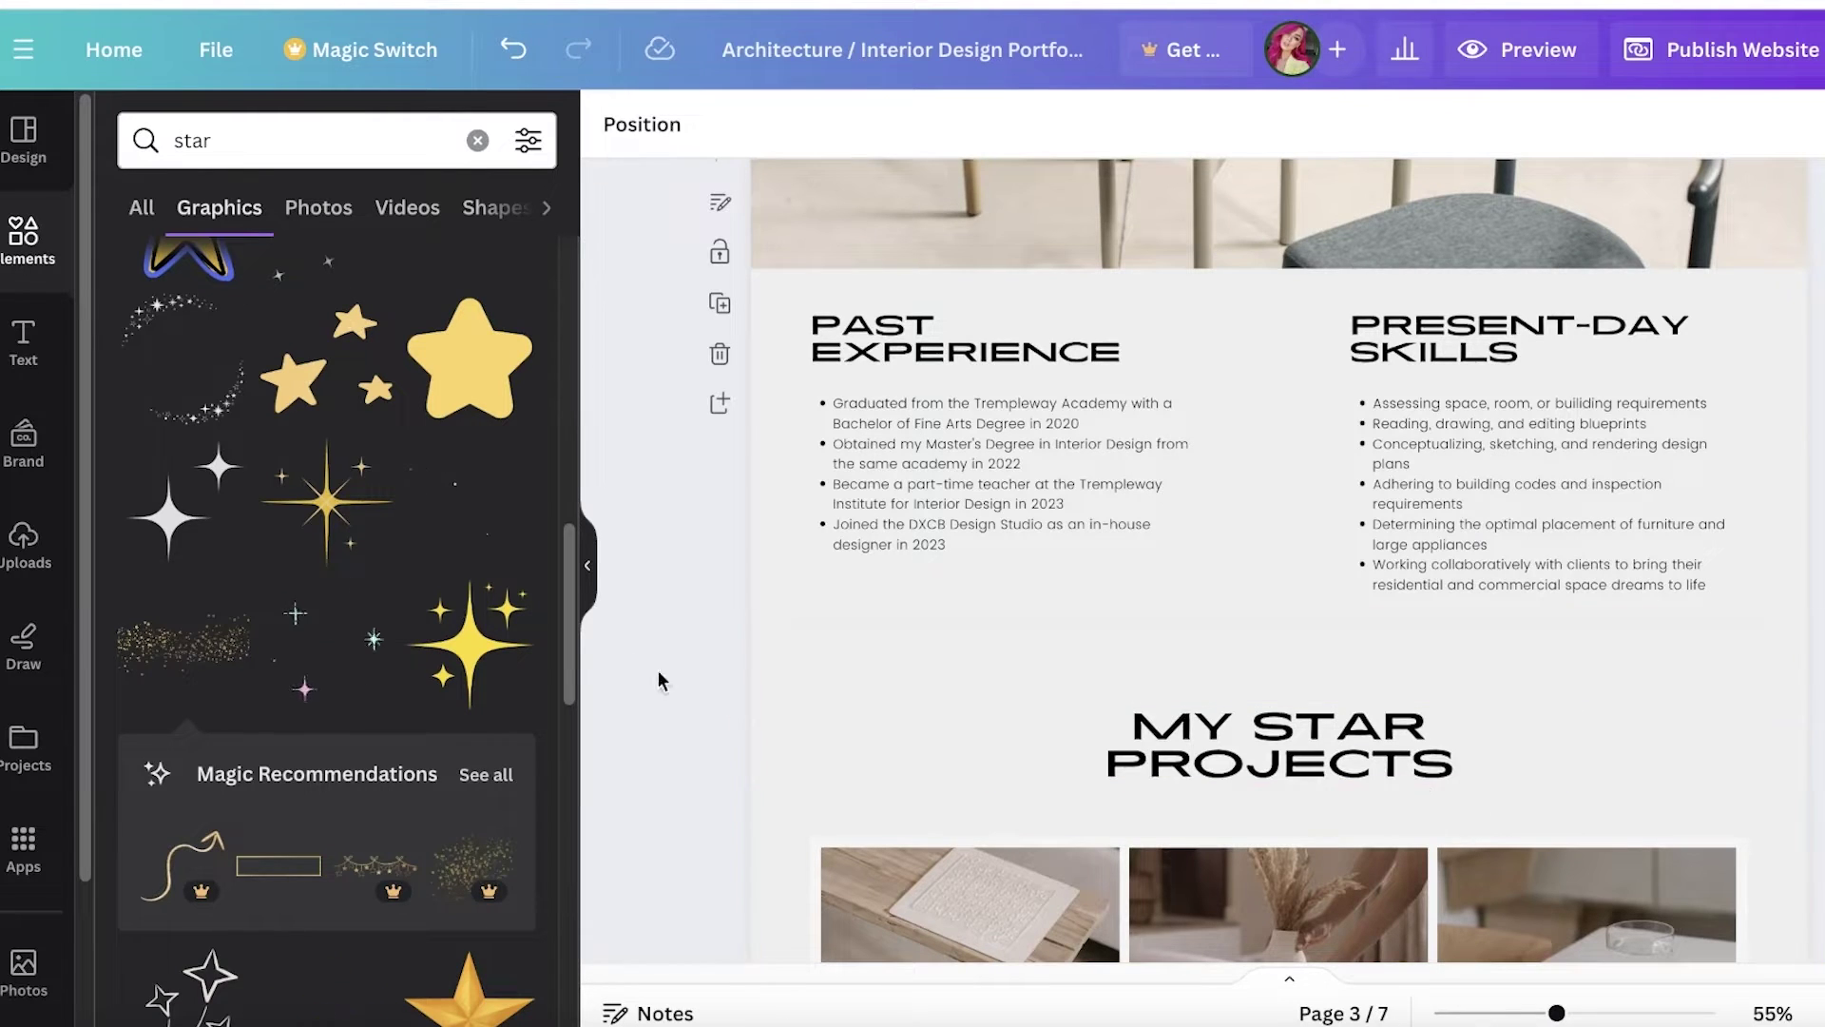
pyautogui.click(278, 651)
pyautogui.scroll(4, 1283, 436)
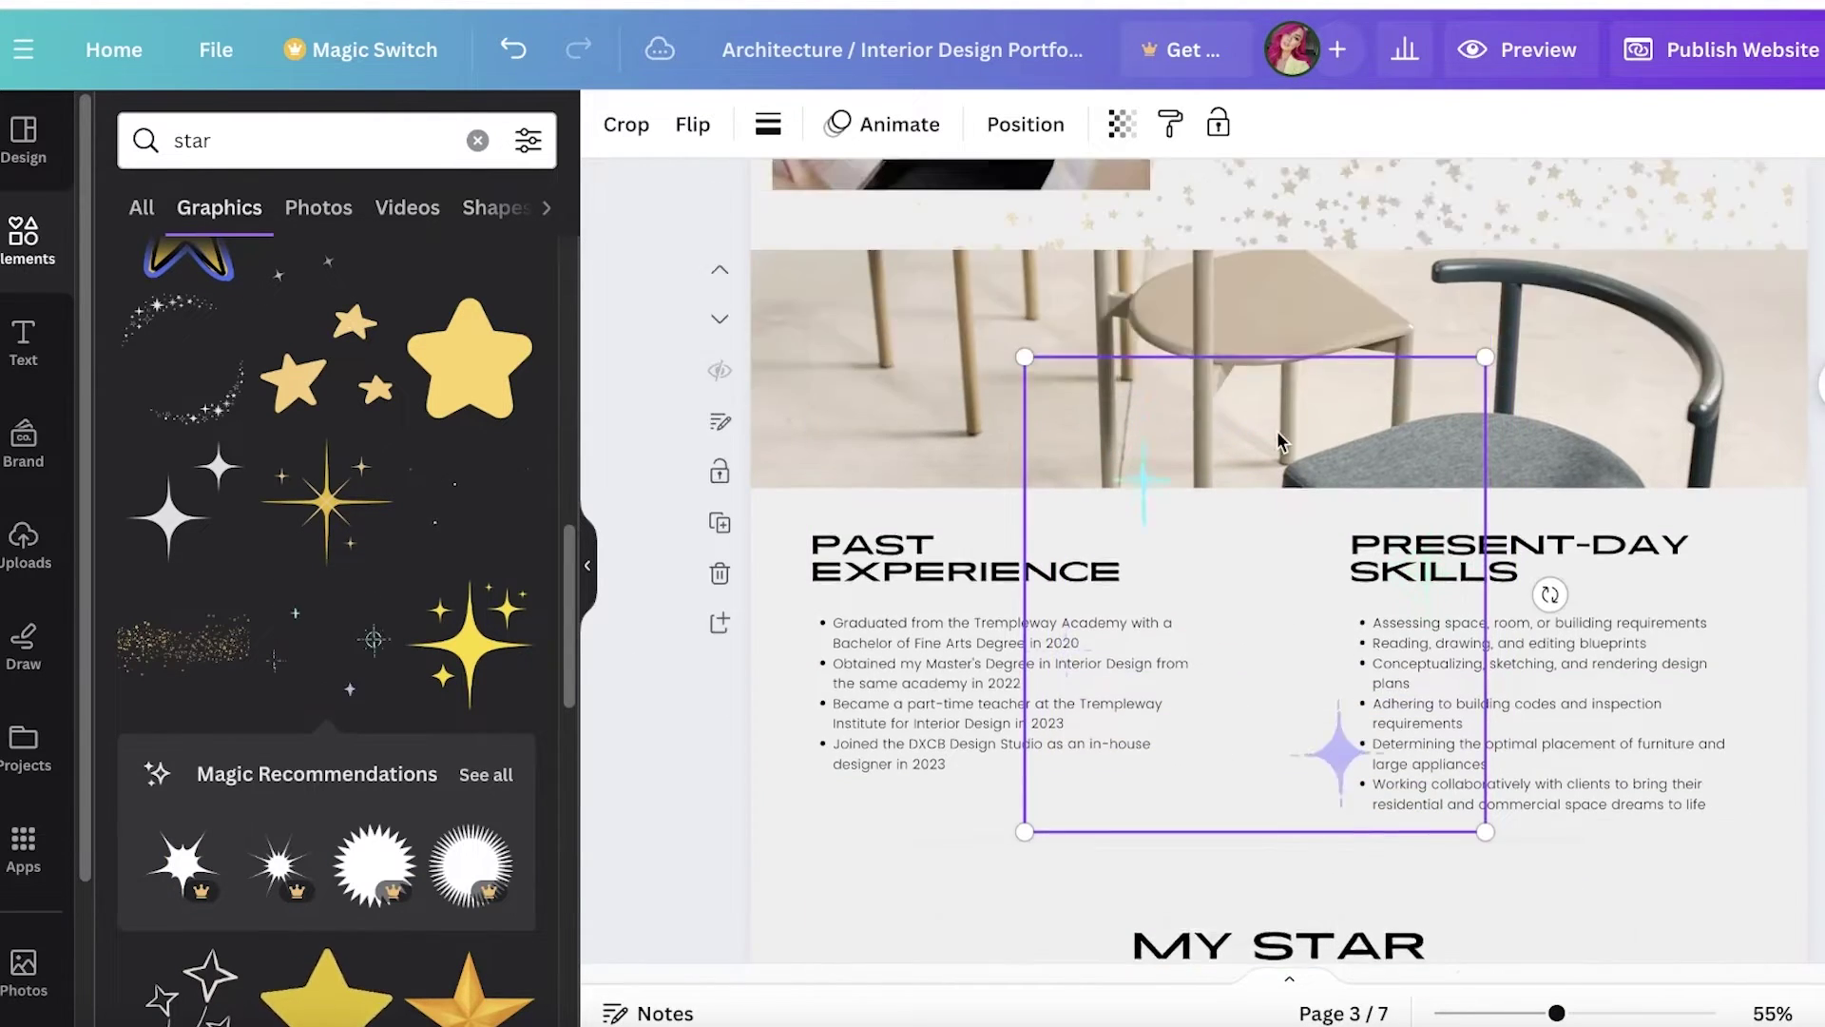
pyautogui.scroll(-1, 1196, 803)
# Shrink the sparkle and place it above the right end of the GET TO KNOW LILLIAN heading
pyautogui.moveTo(1023, 425); pyautogui.dragTo(1656, 269)
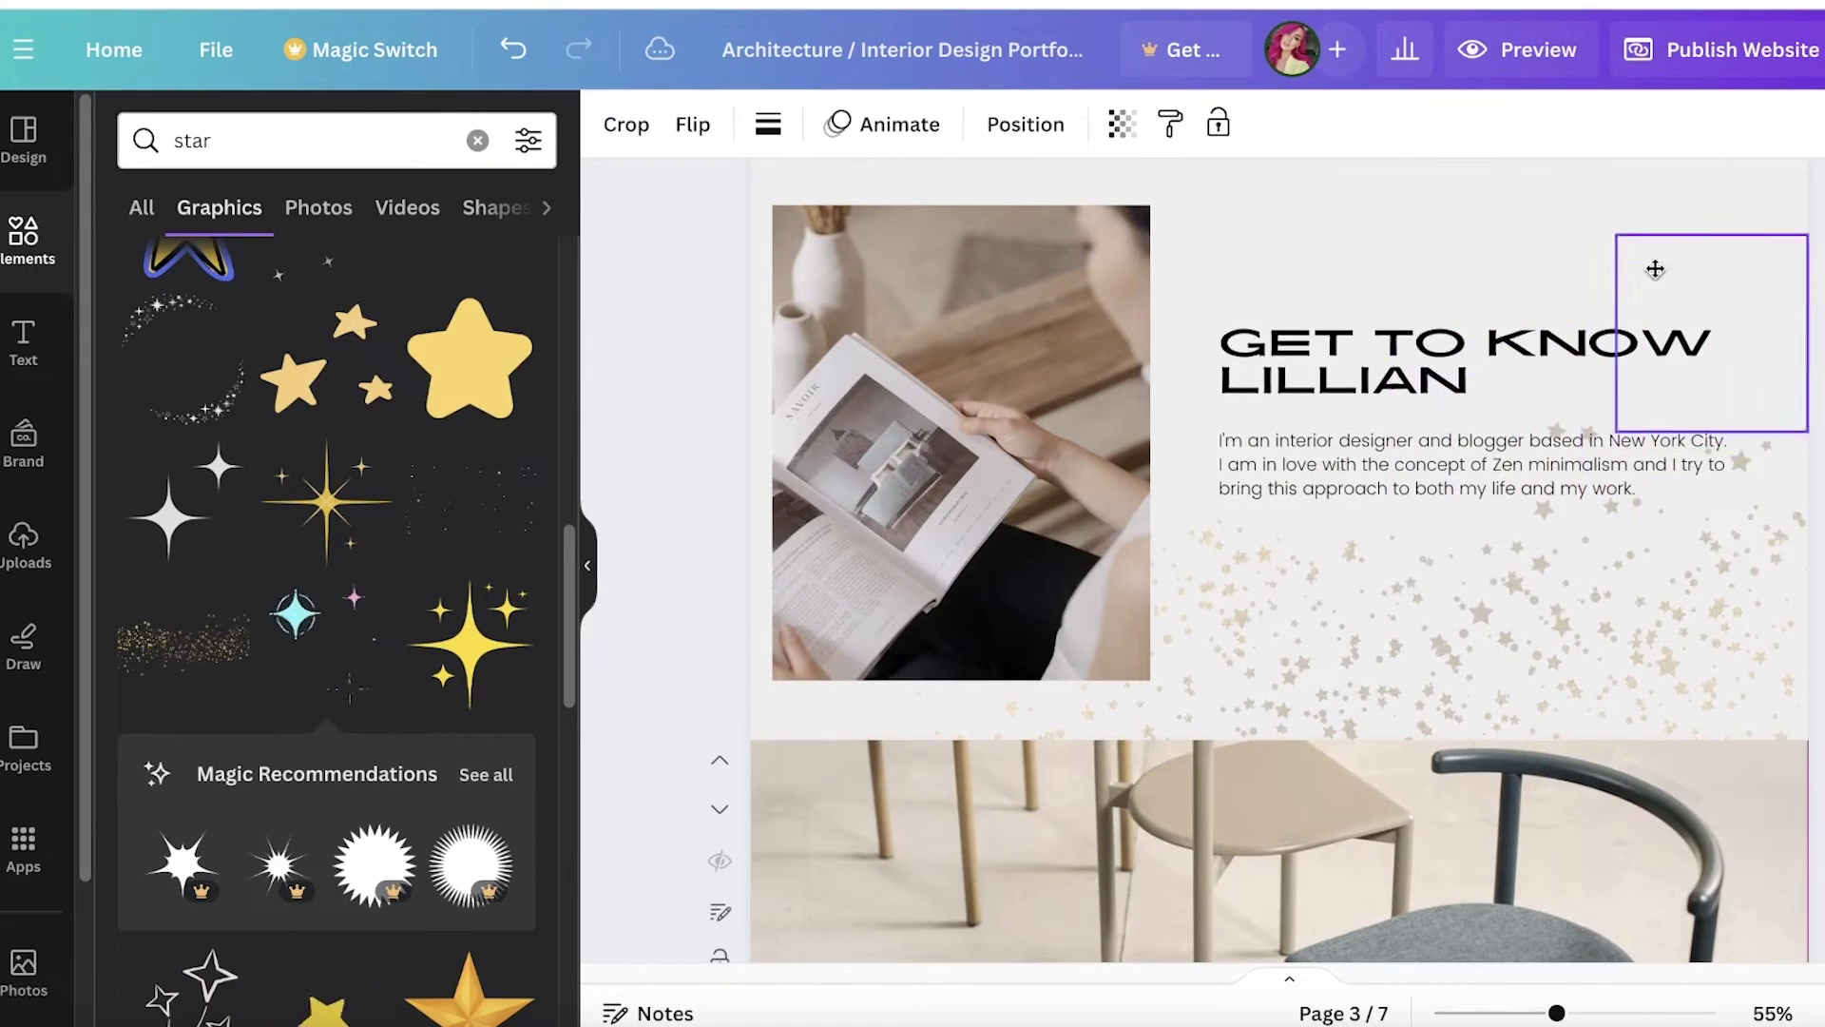
pyautogui.scroll(1, 1617, 251)
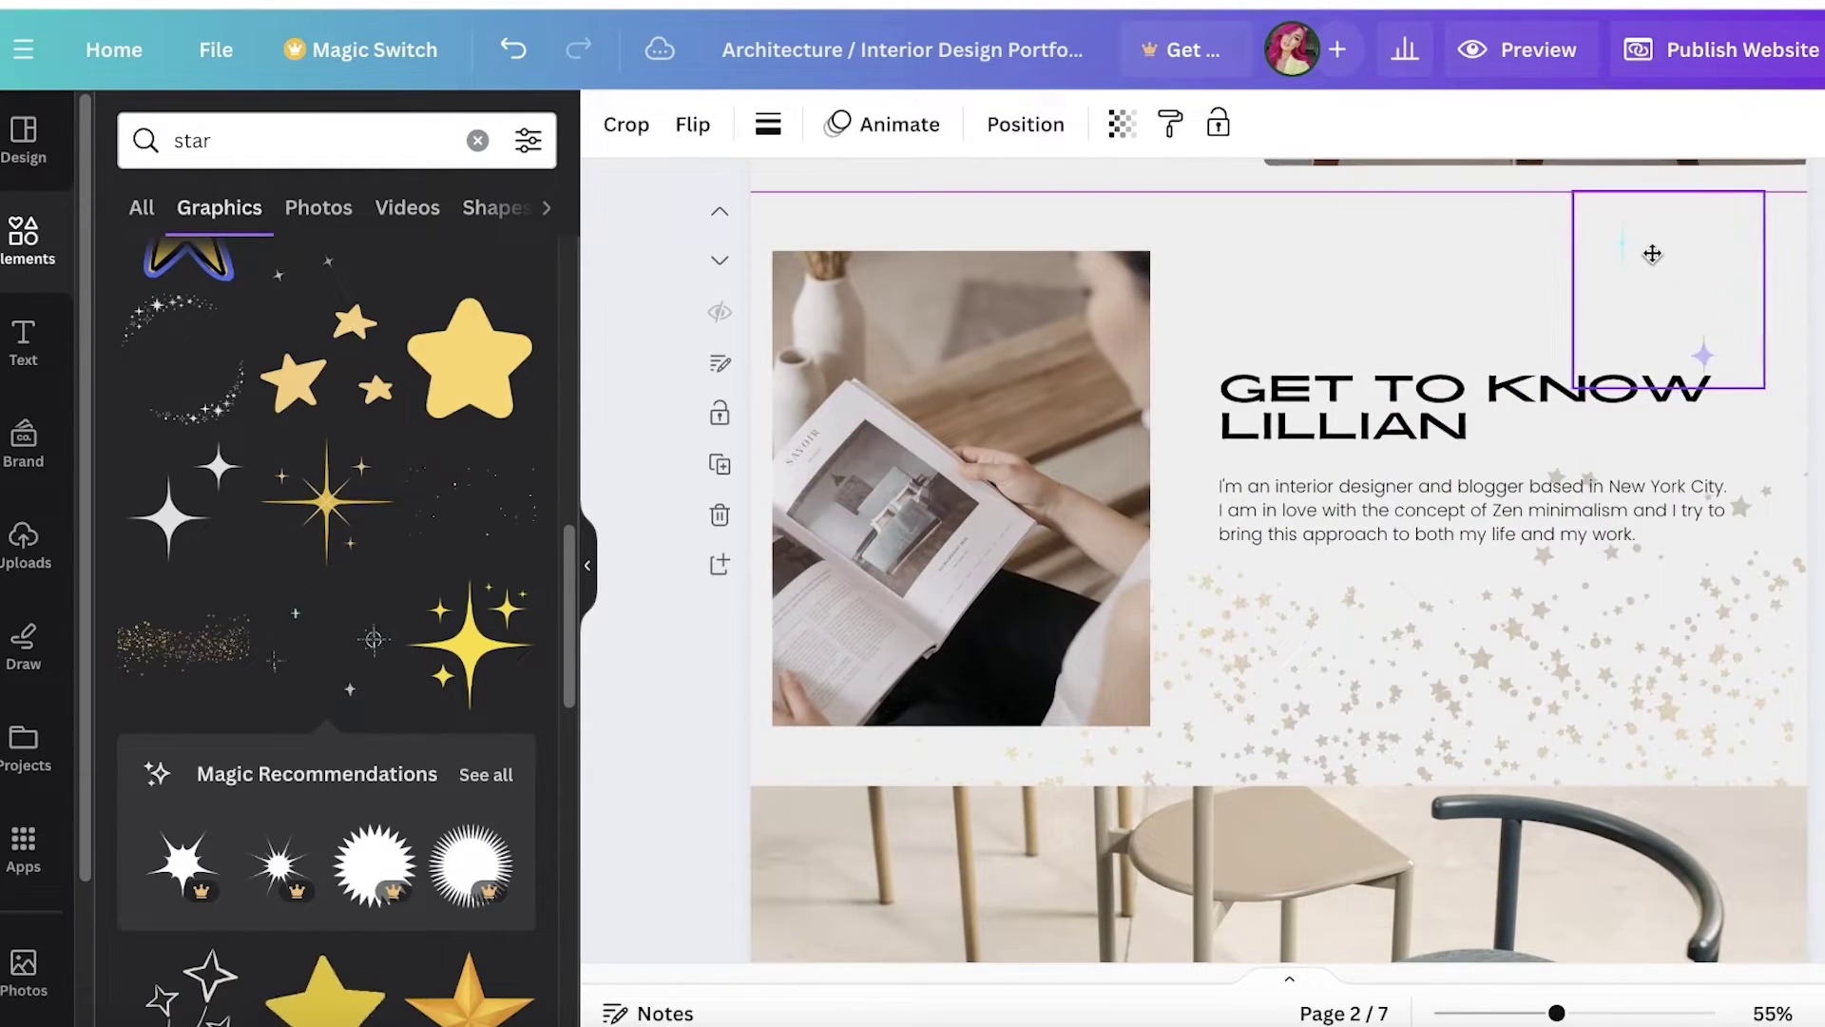
pyautogui.moveTo(1675, 234); pyautogui.dragTo(1678, 251)
pyautogui.scroll(1, 1472, 250)
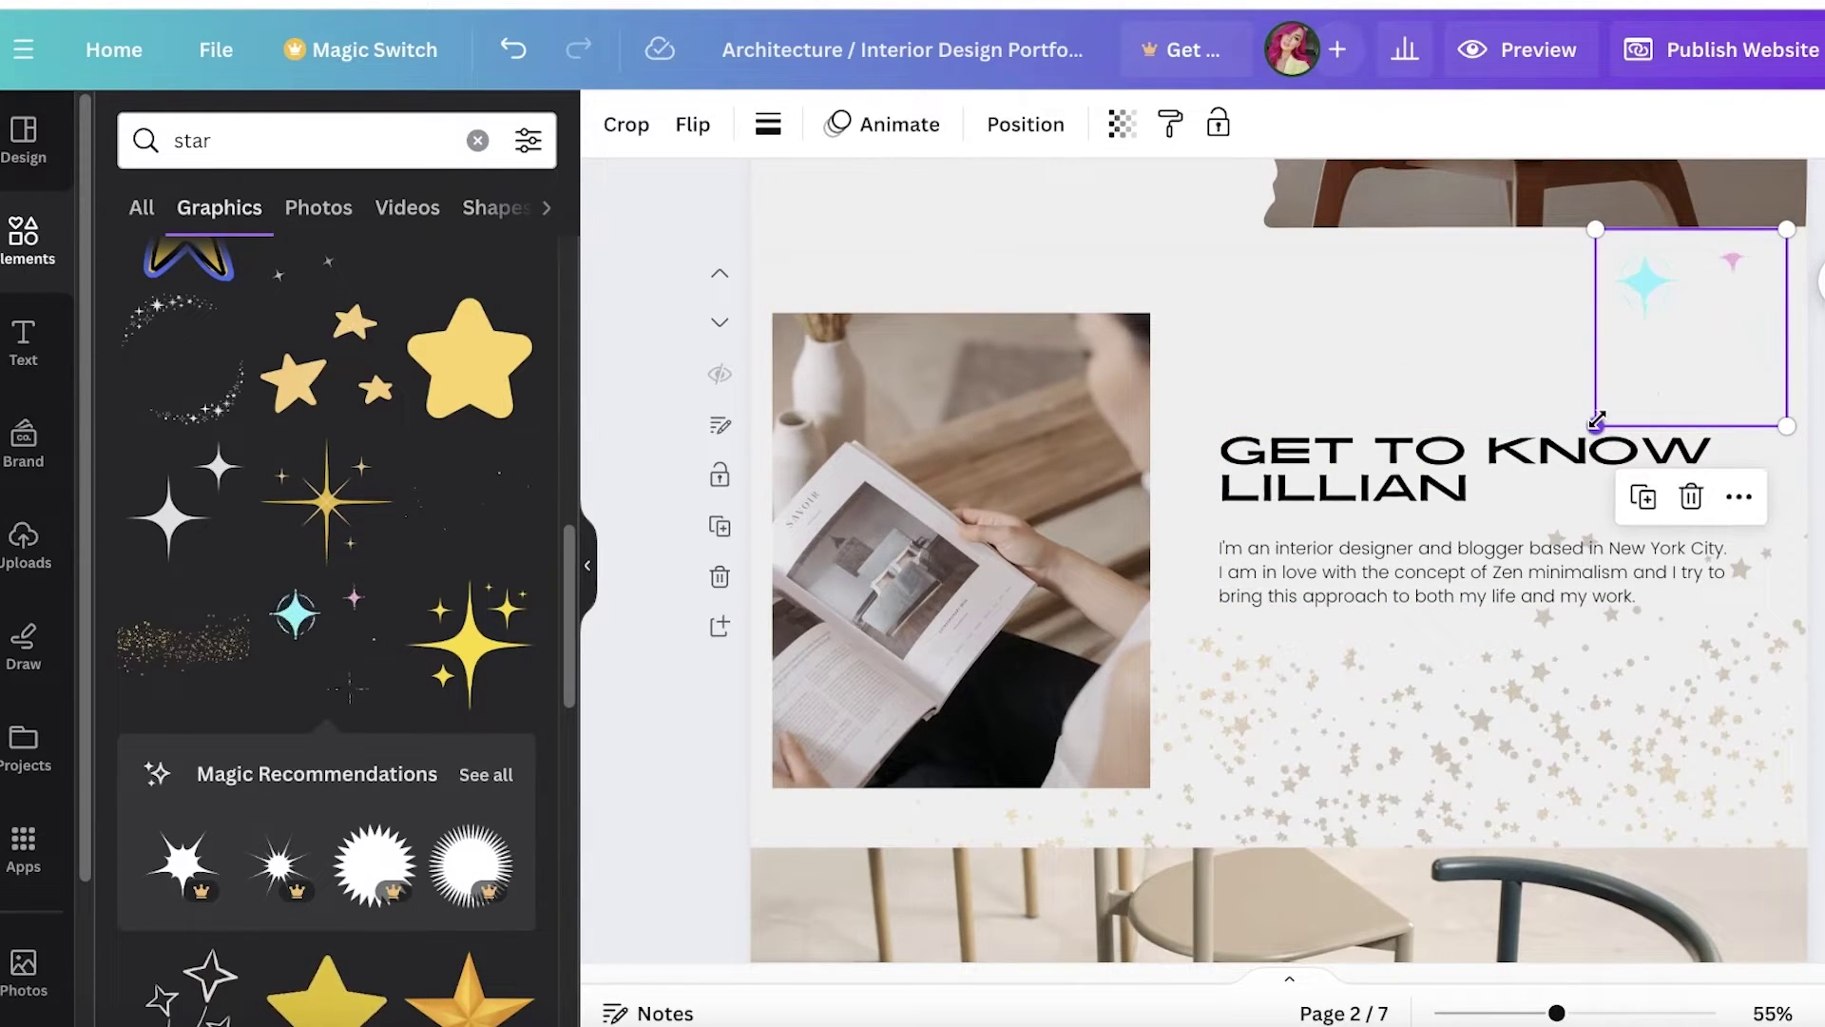
pyautogui.moveTo(1598, 421); pyautogui.dragTo(1632, 392)
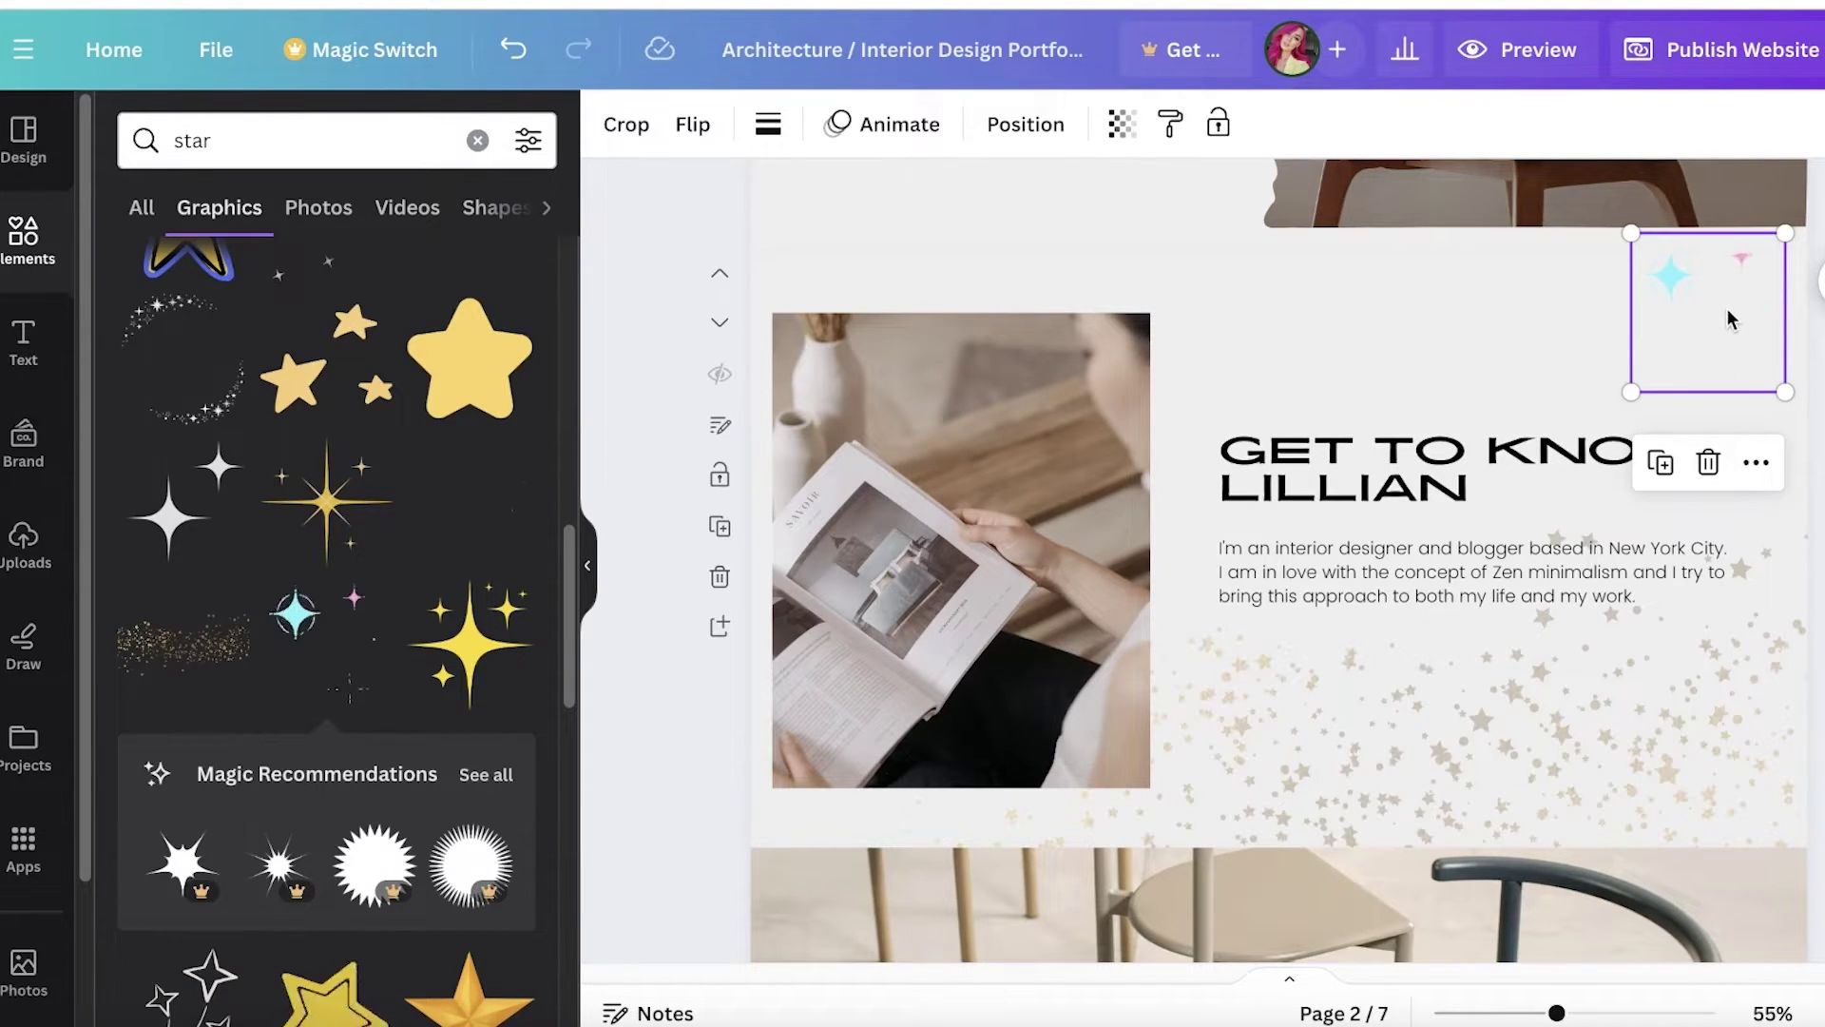
pyautogui.moveTo(1728, 309)
pyautogui.mouseDown()
pyautogui.moveTo(1748, 345)
pyautogui.moveTo(1726, 295)
pyautogui.moveTo(1714, 330)
pyautogui.mouseUp()
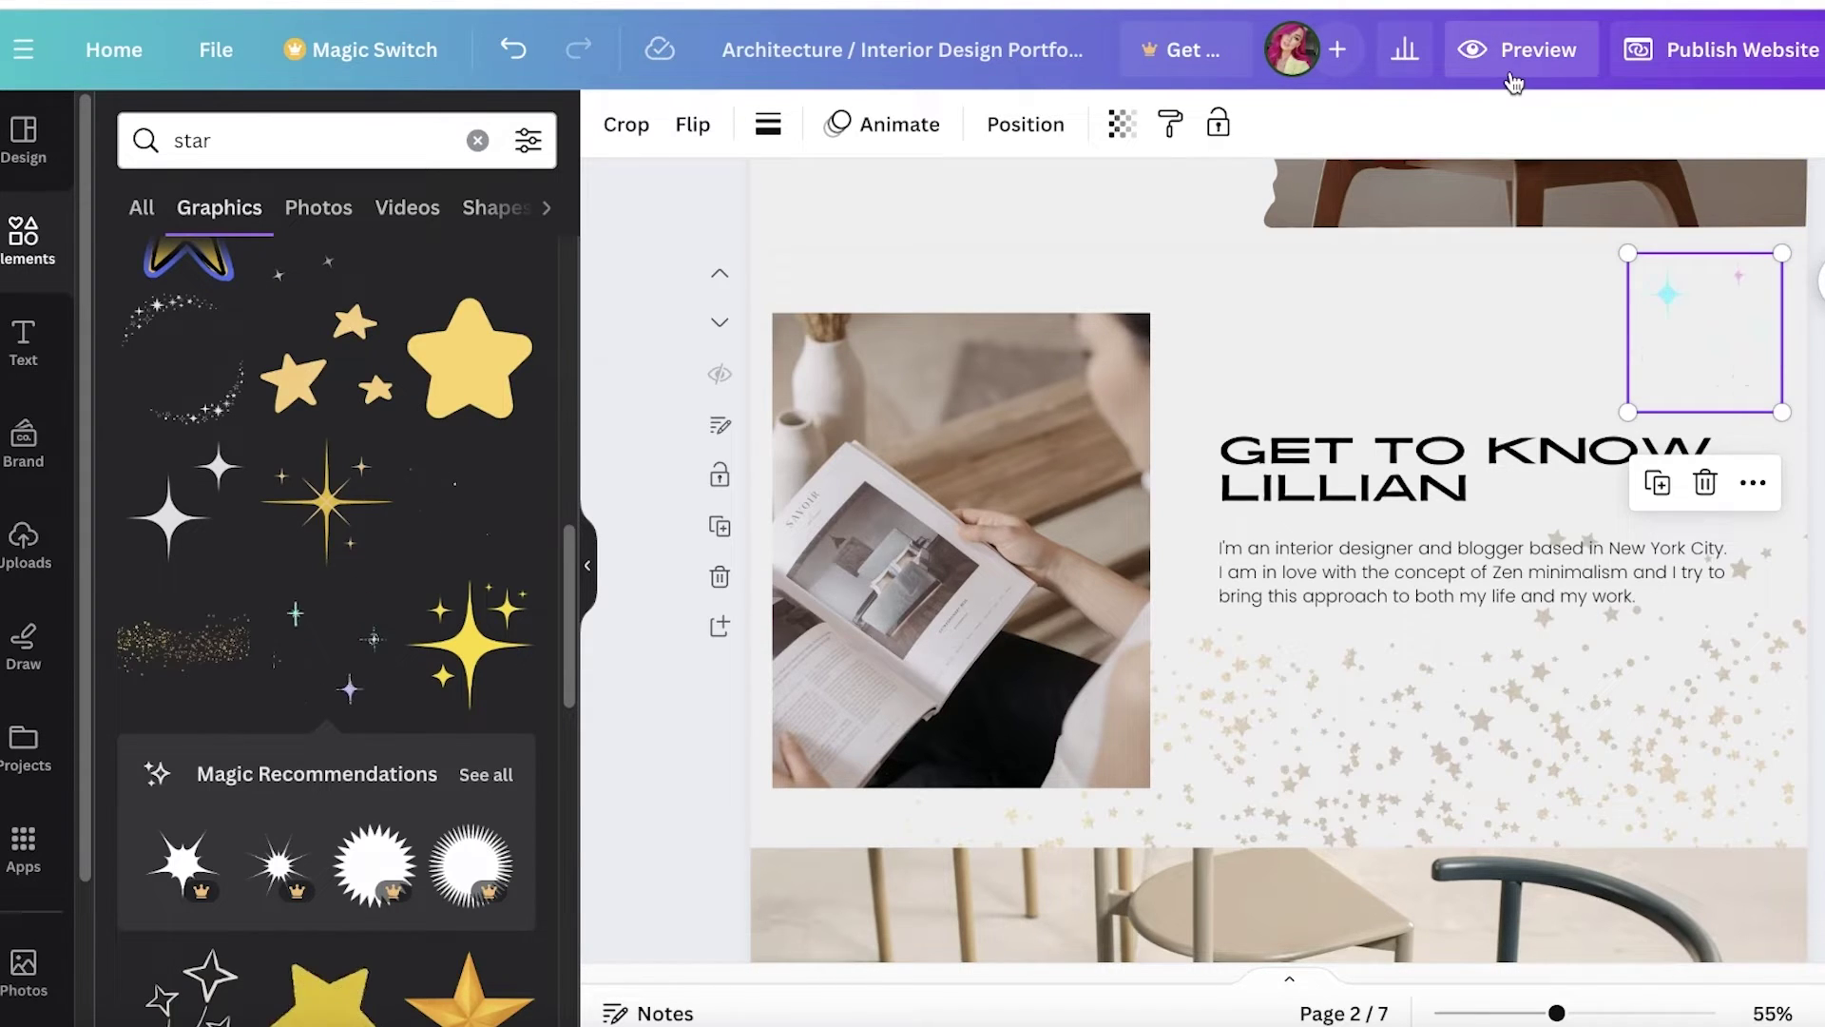
# Check the Share options, close them, and start publishing the design as a website
pyautogui.click(1818, 49)
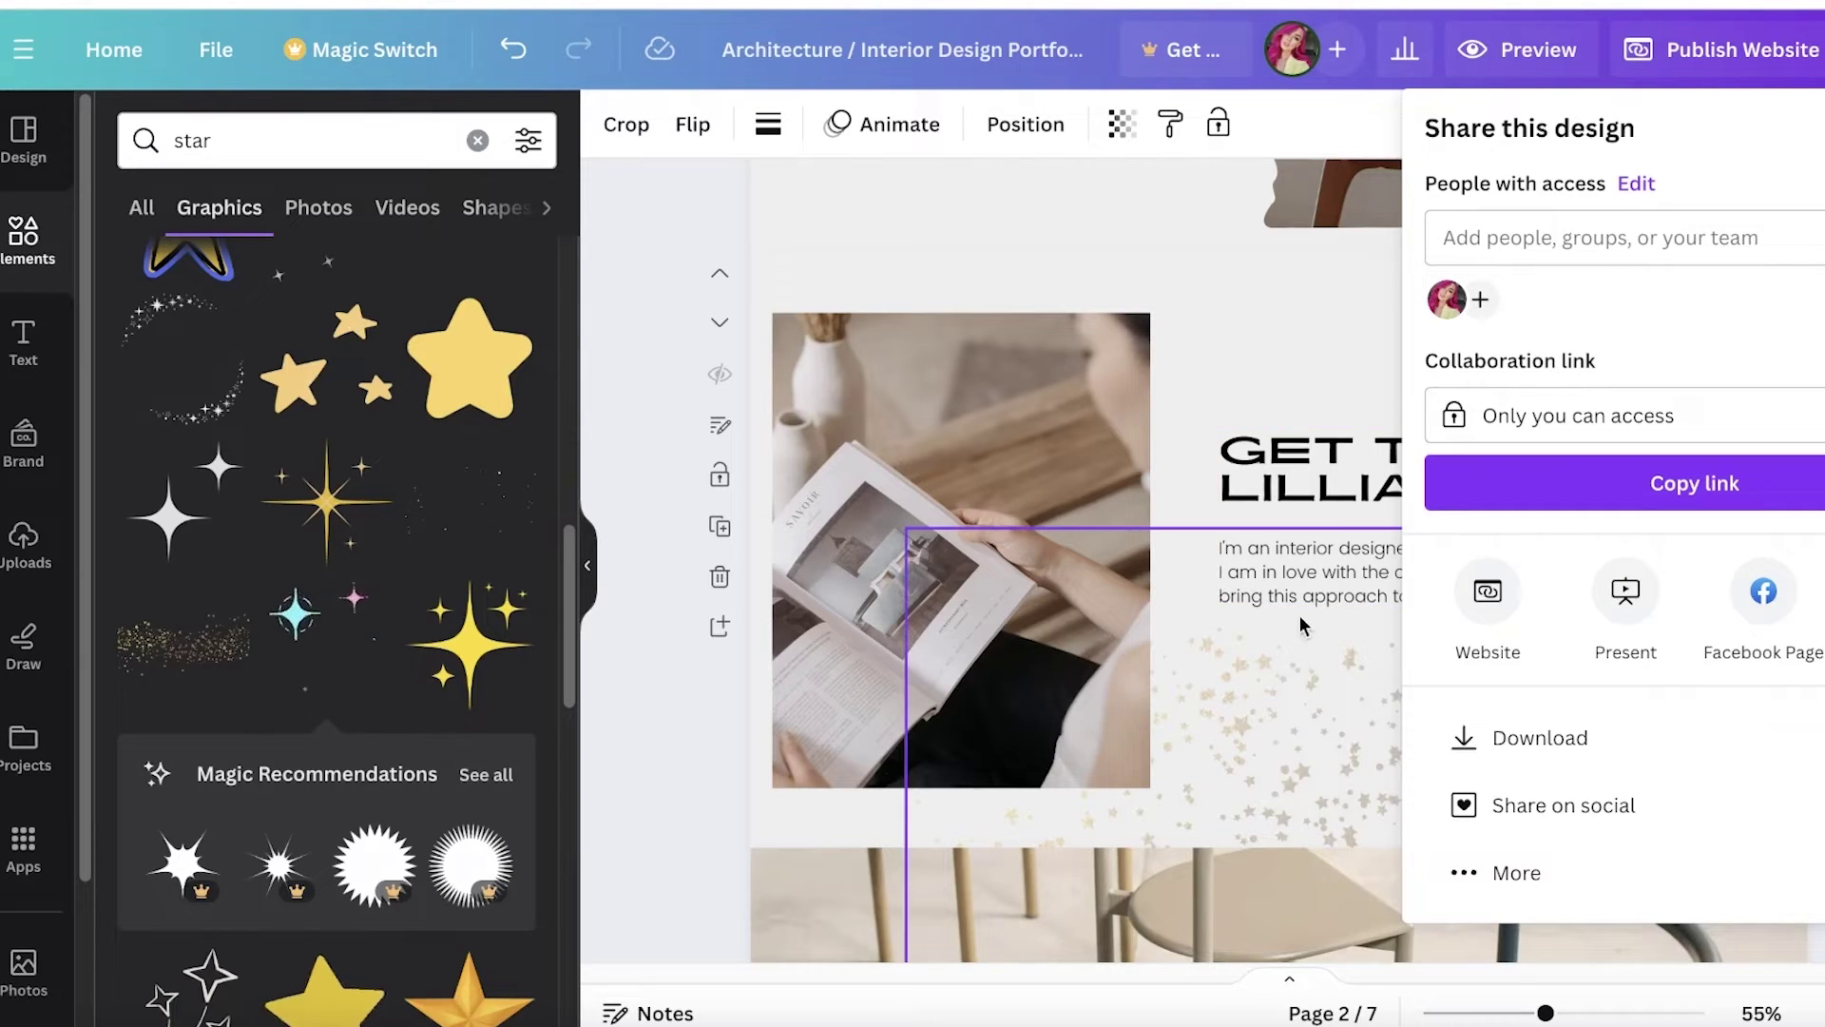
pyautogui.click(662, 453)
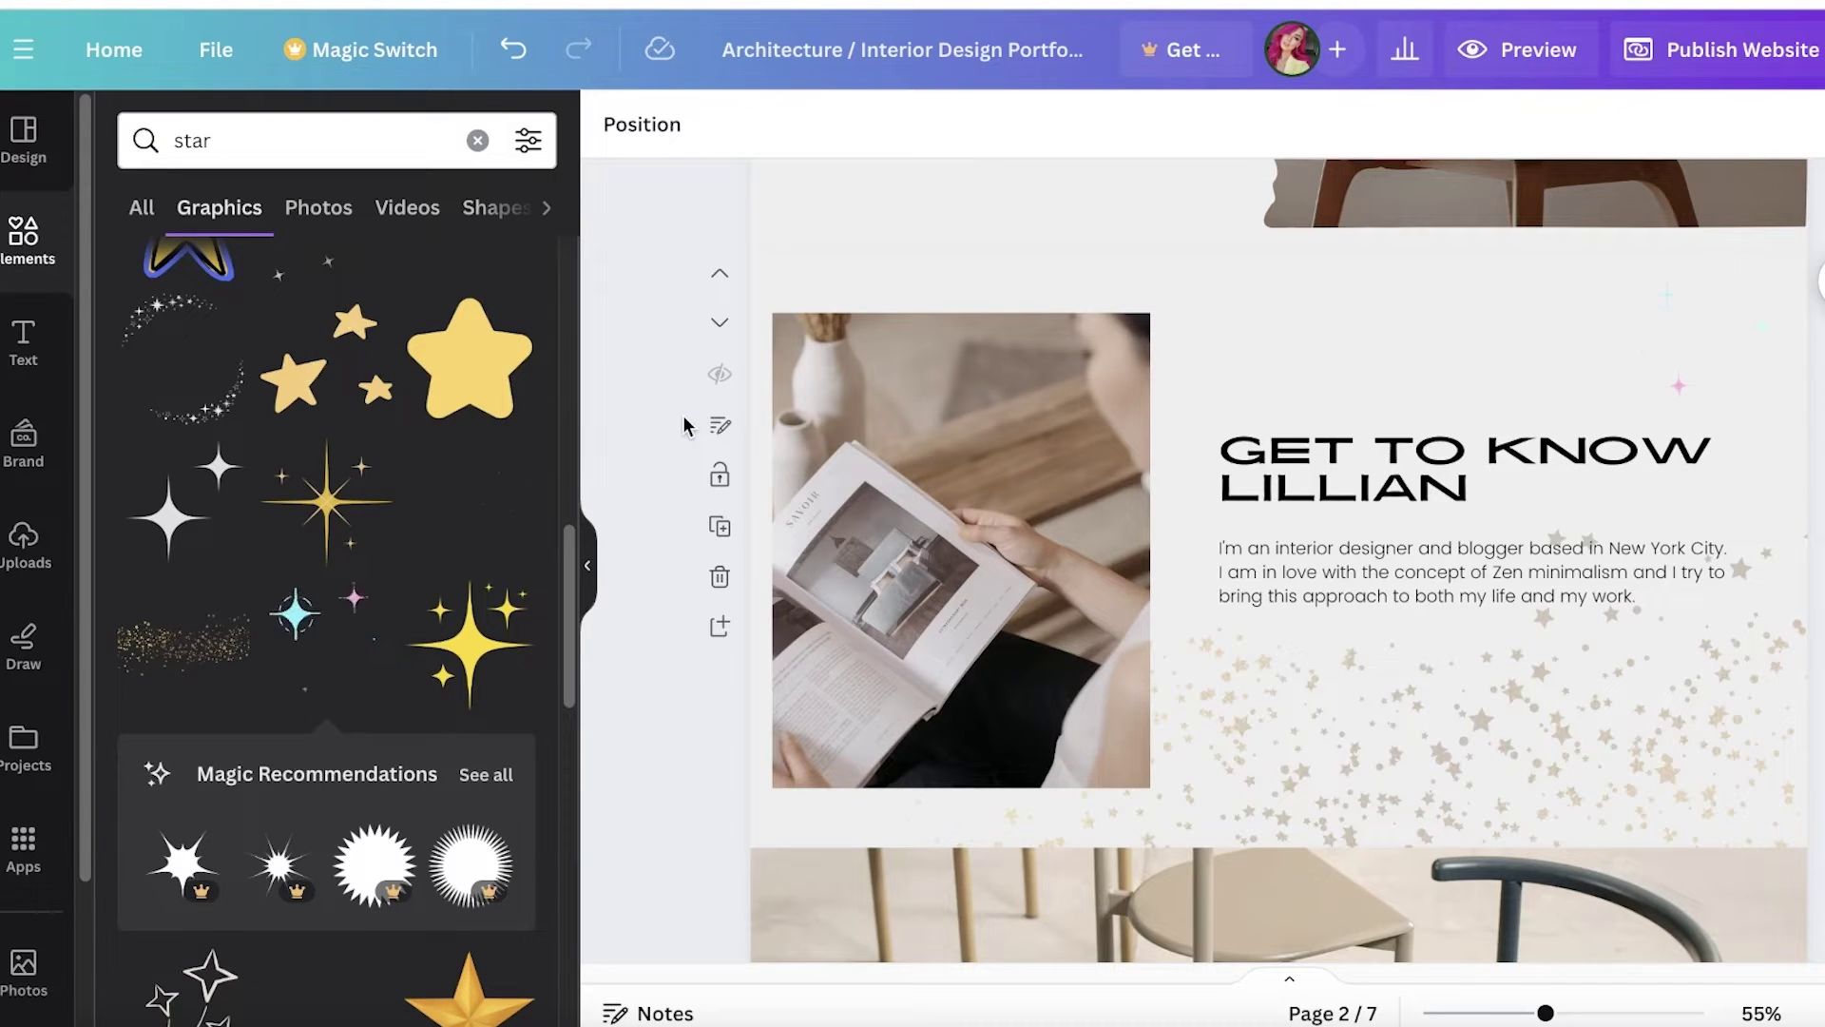
pyautogui.click(1697, 57)
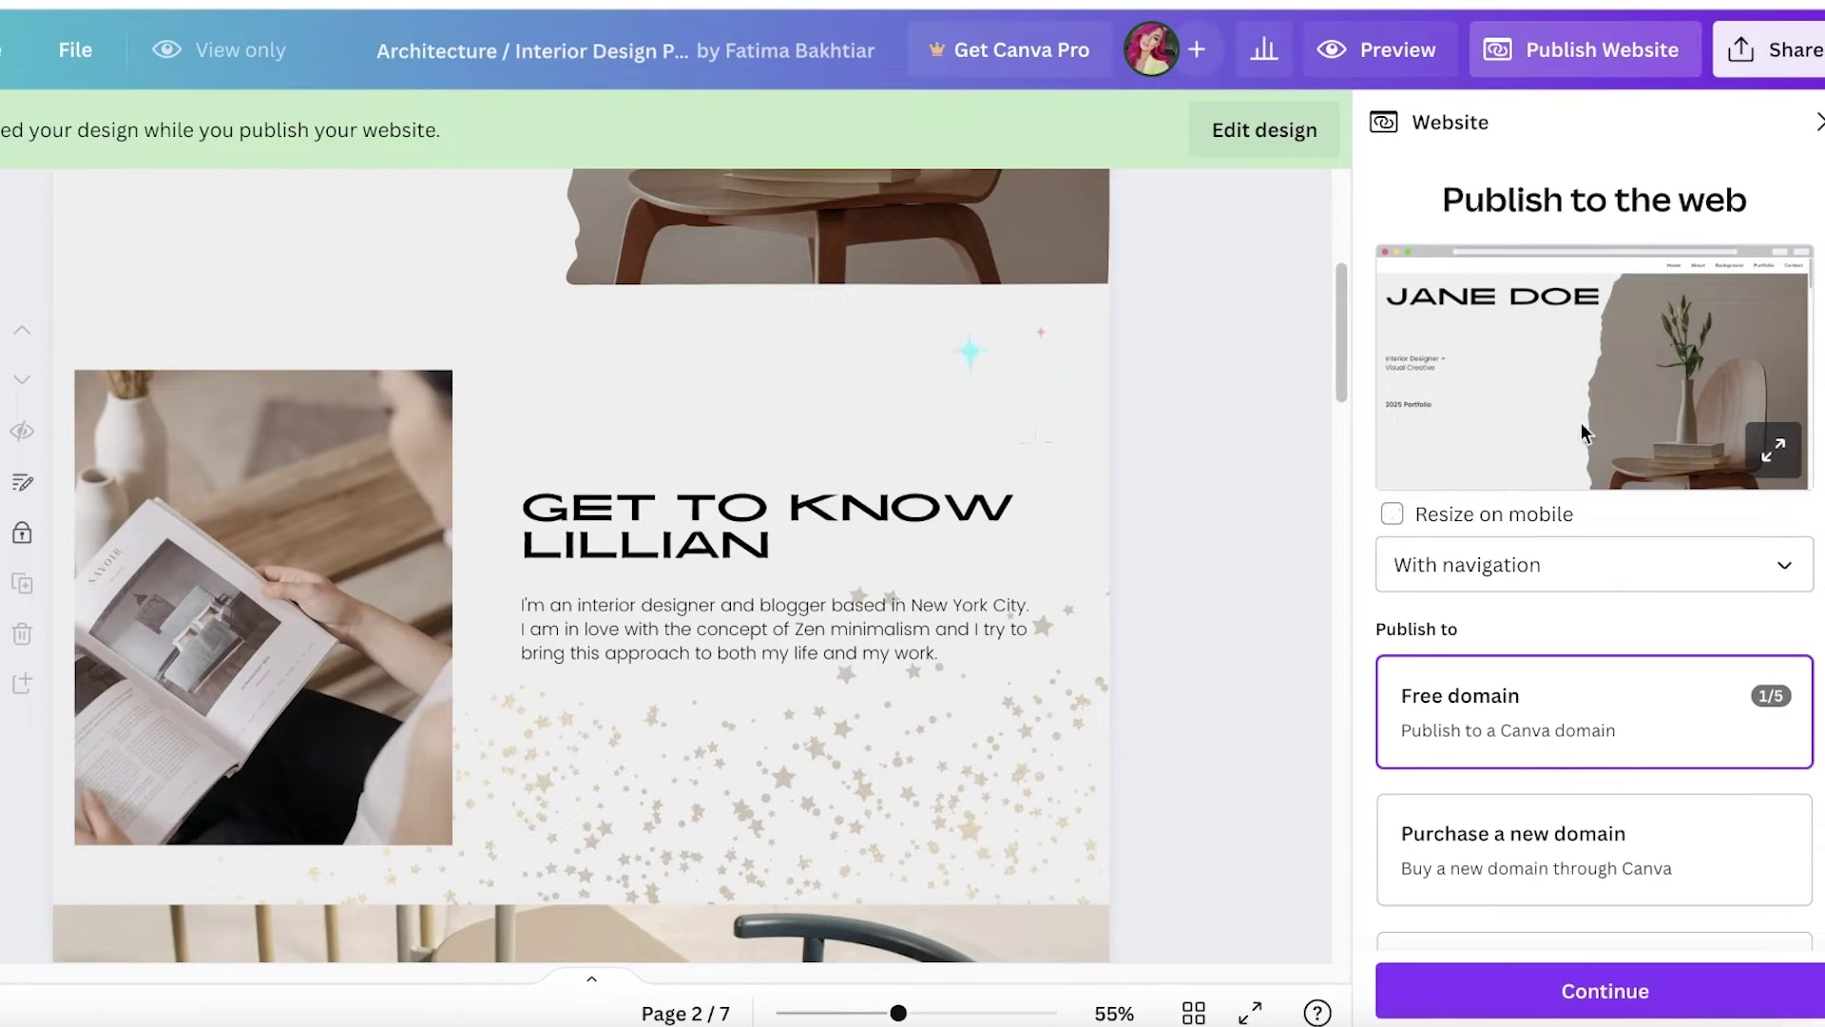
# Turn off Resize on mobile and keep the site's navigation menu in the publish settings
pyautogui.click(1556, 529)
pyautogui.click(1528, 530)
pyautogui.click(1528, 524)
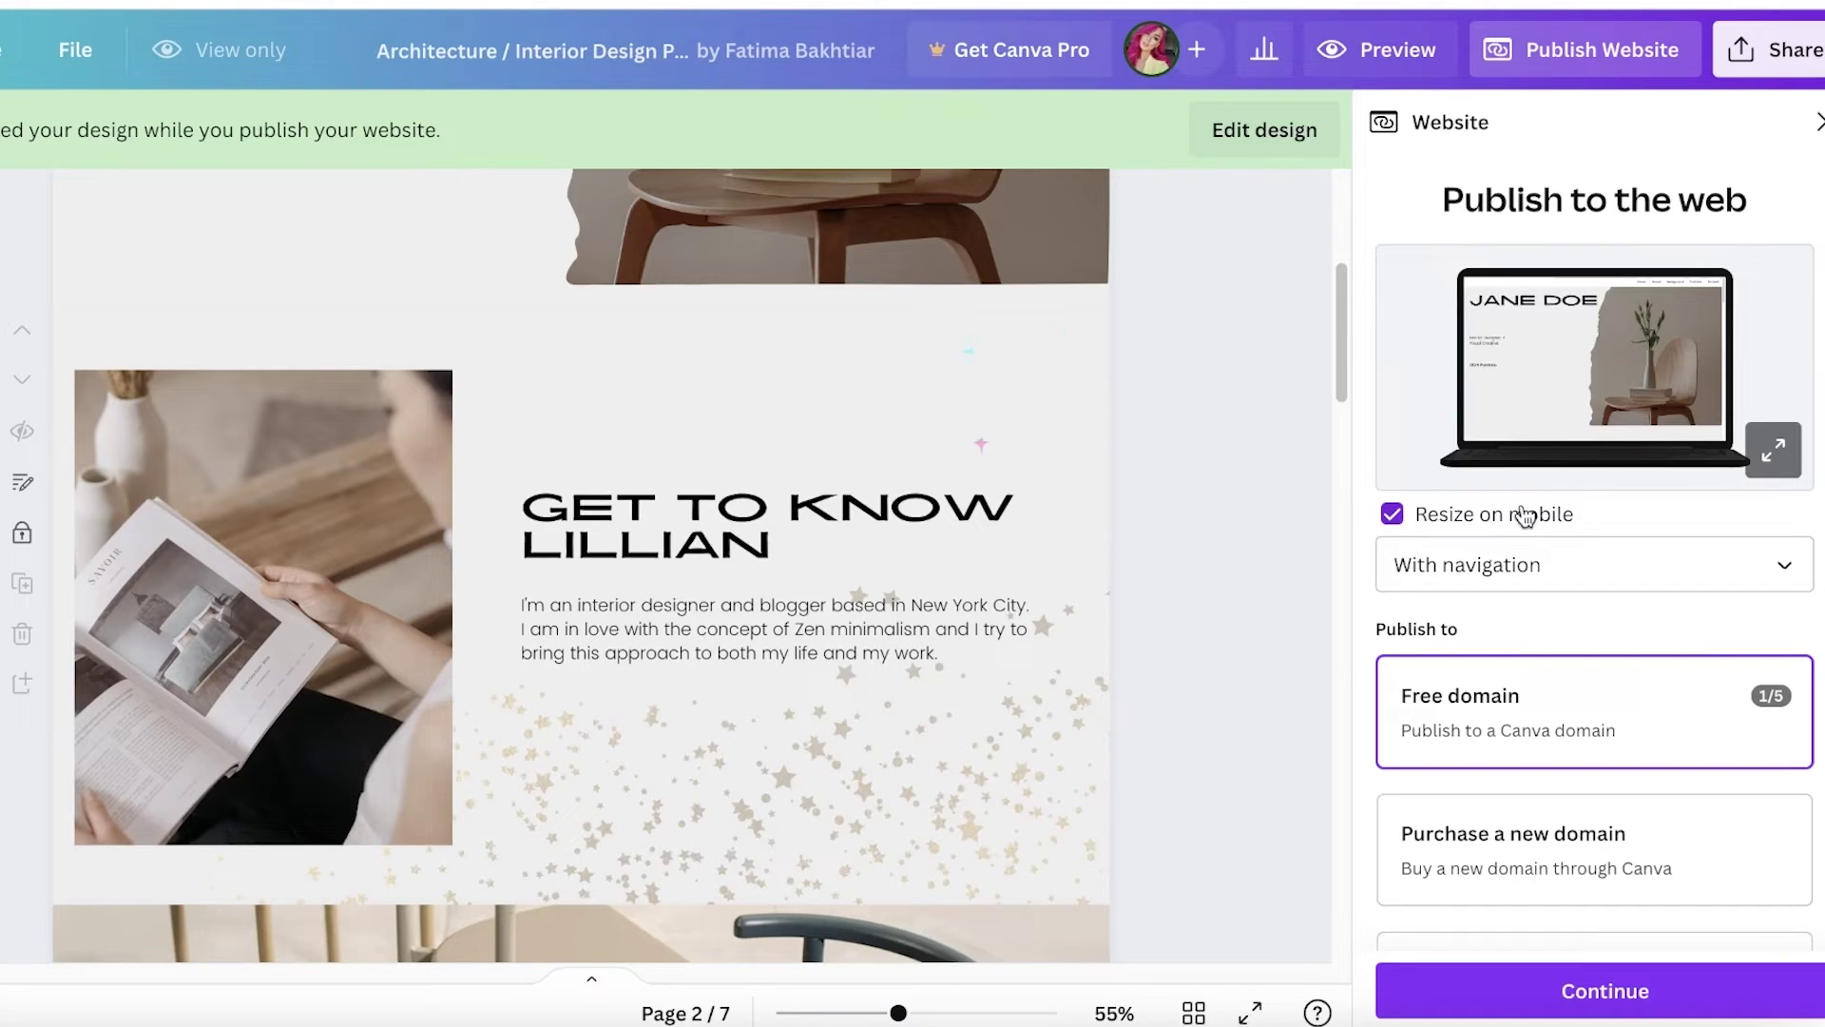
pyautogui.click(1524, 517)
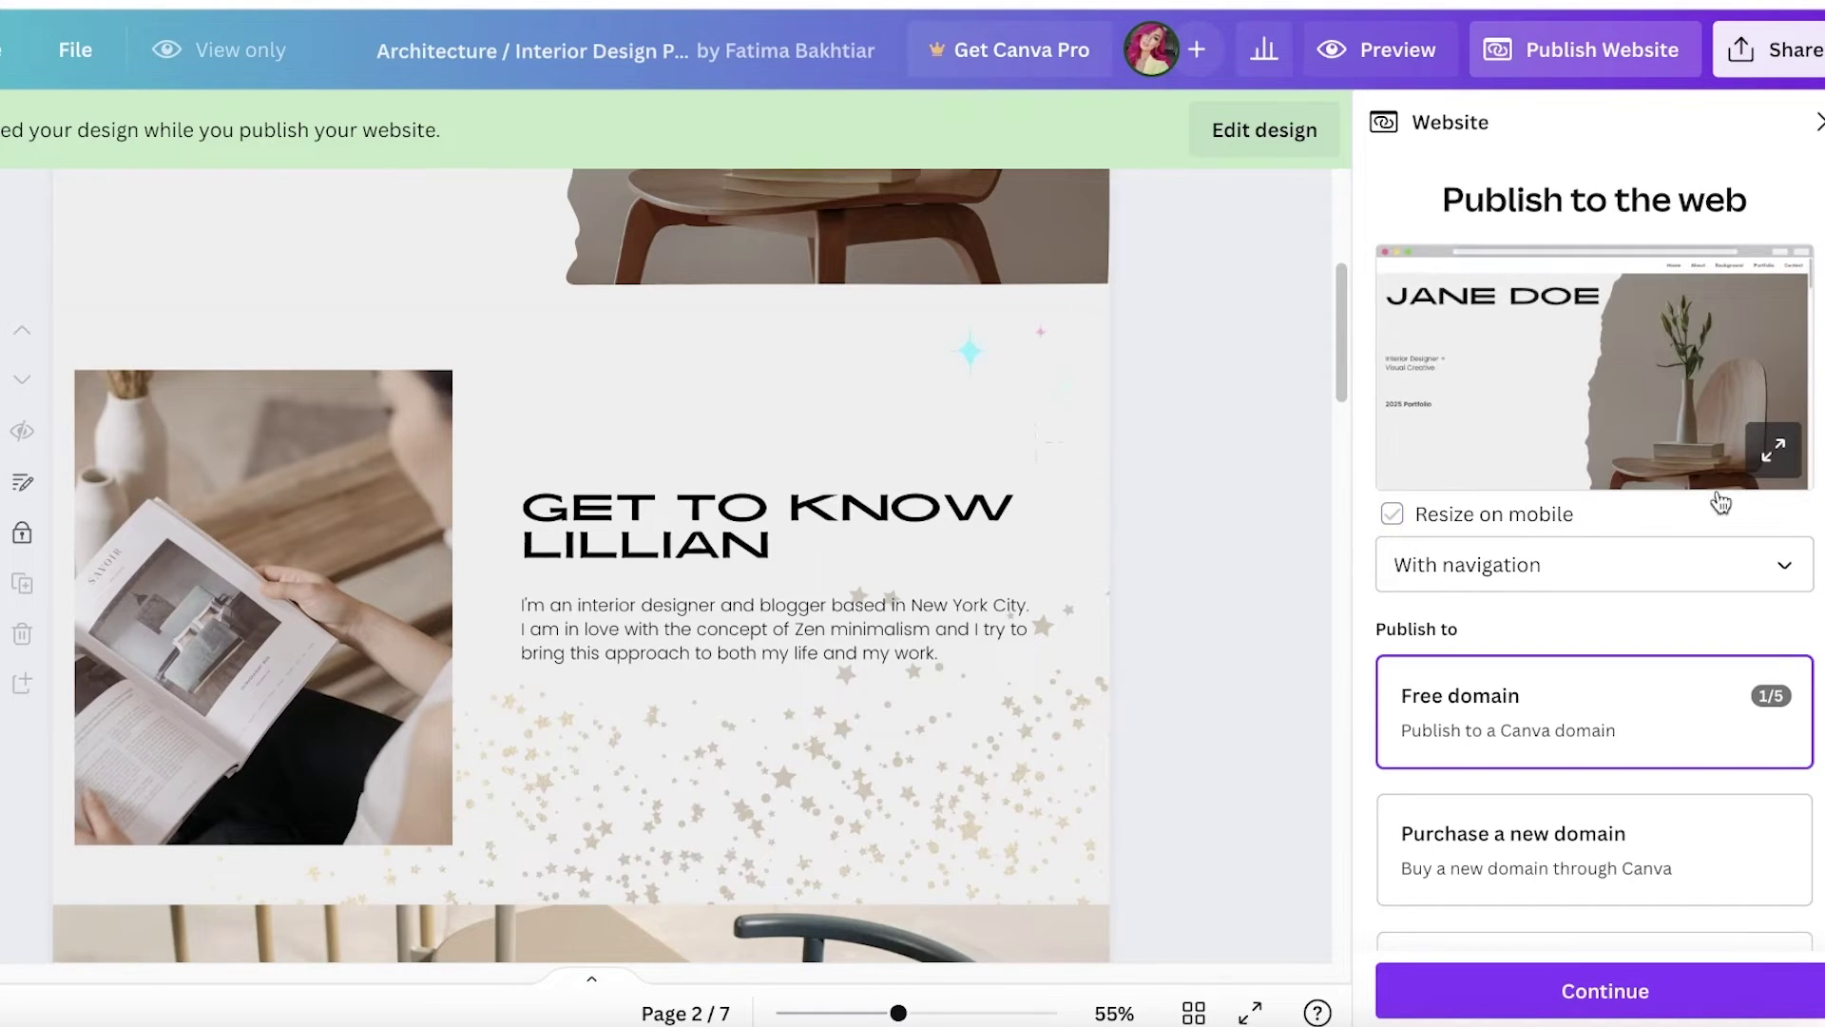
pyautogui.click(1595, 564)
pyautogui.click(1540, 644)
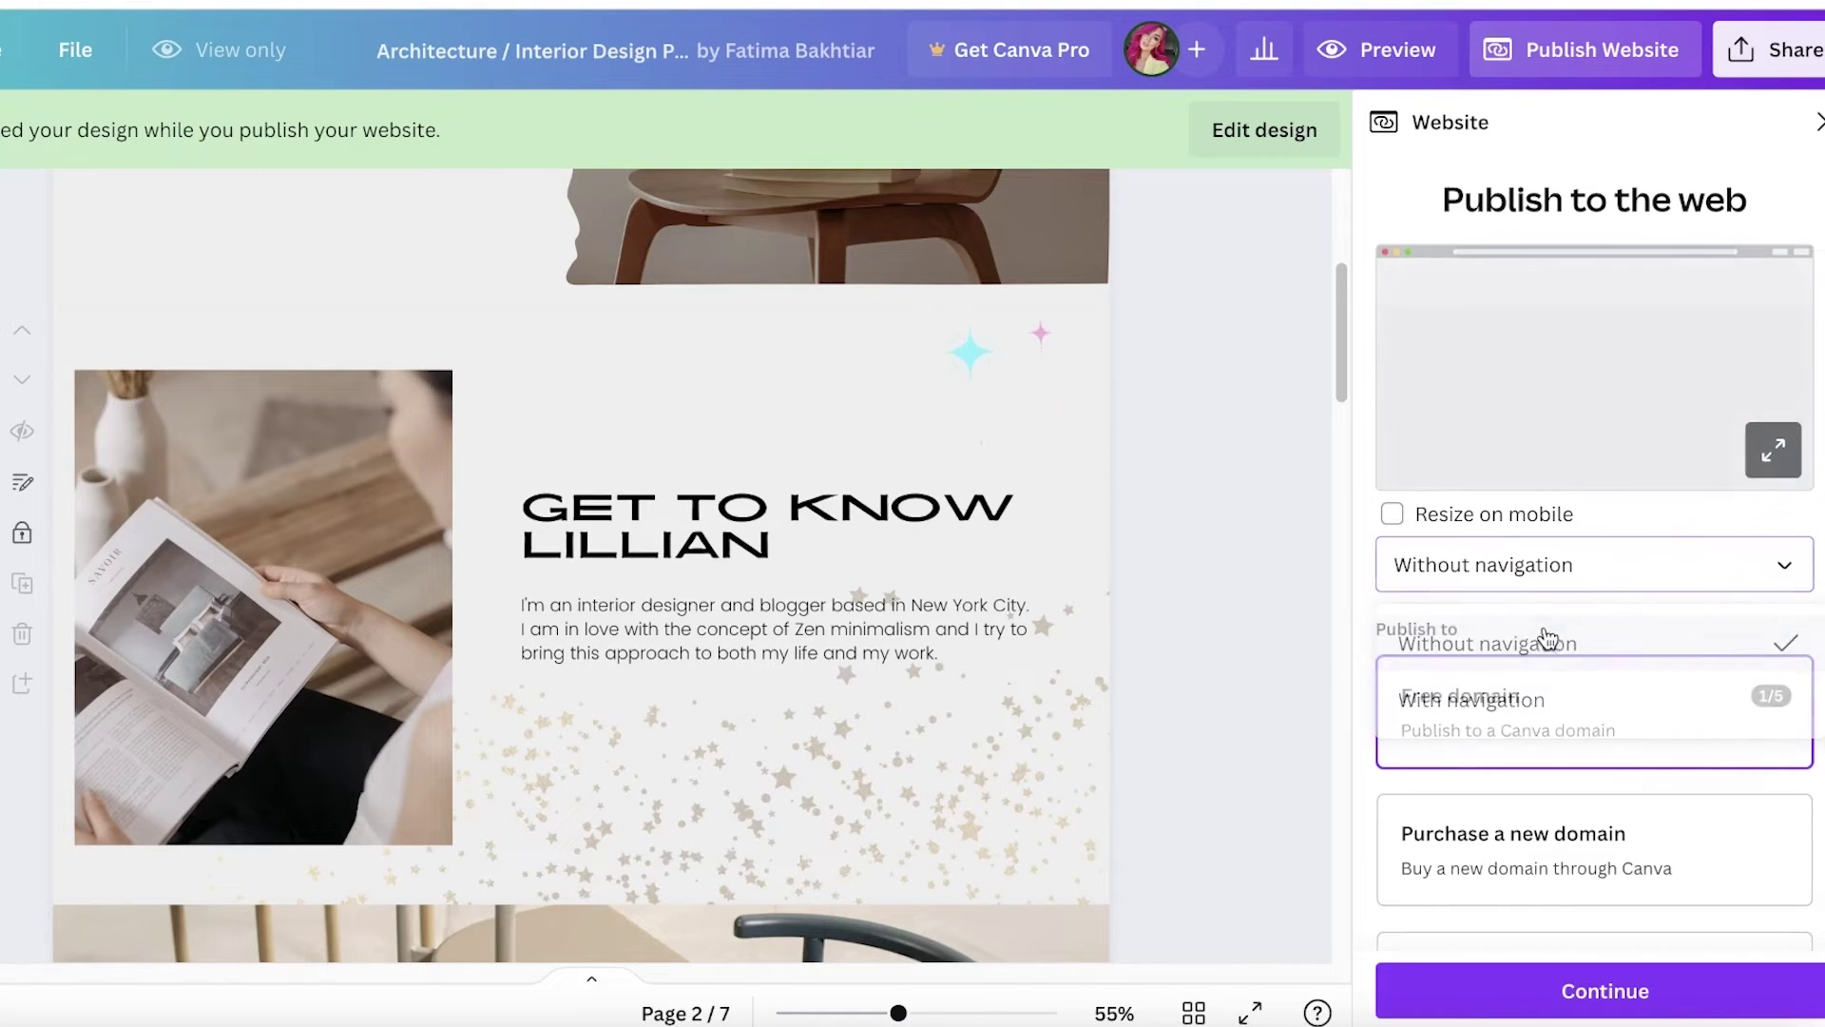
pyautogui.click(1552, 570)
pyautogui.click(1531, 698)
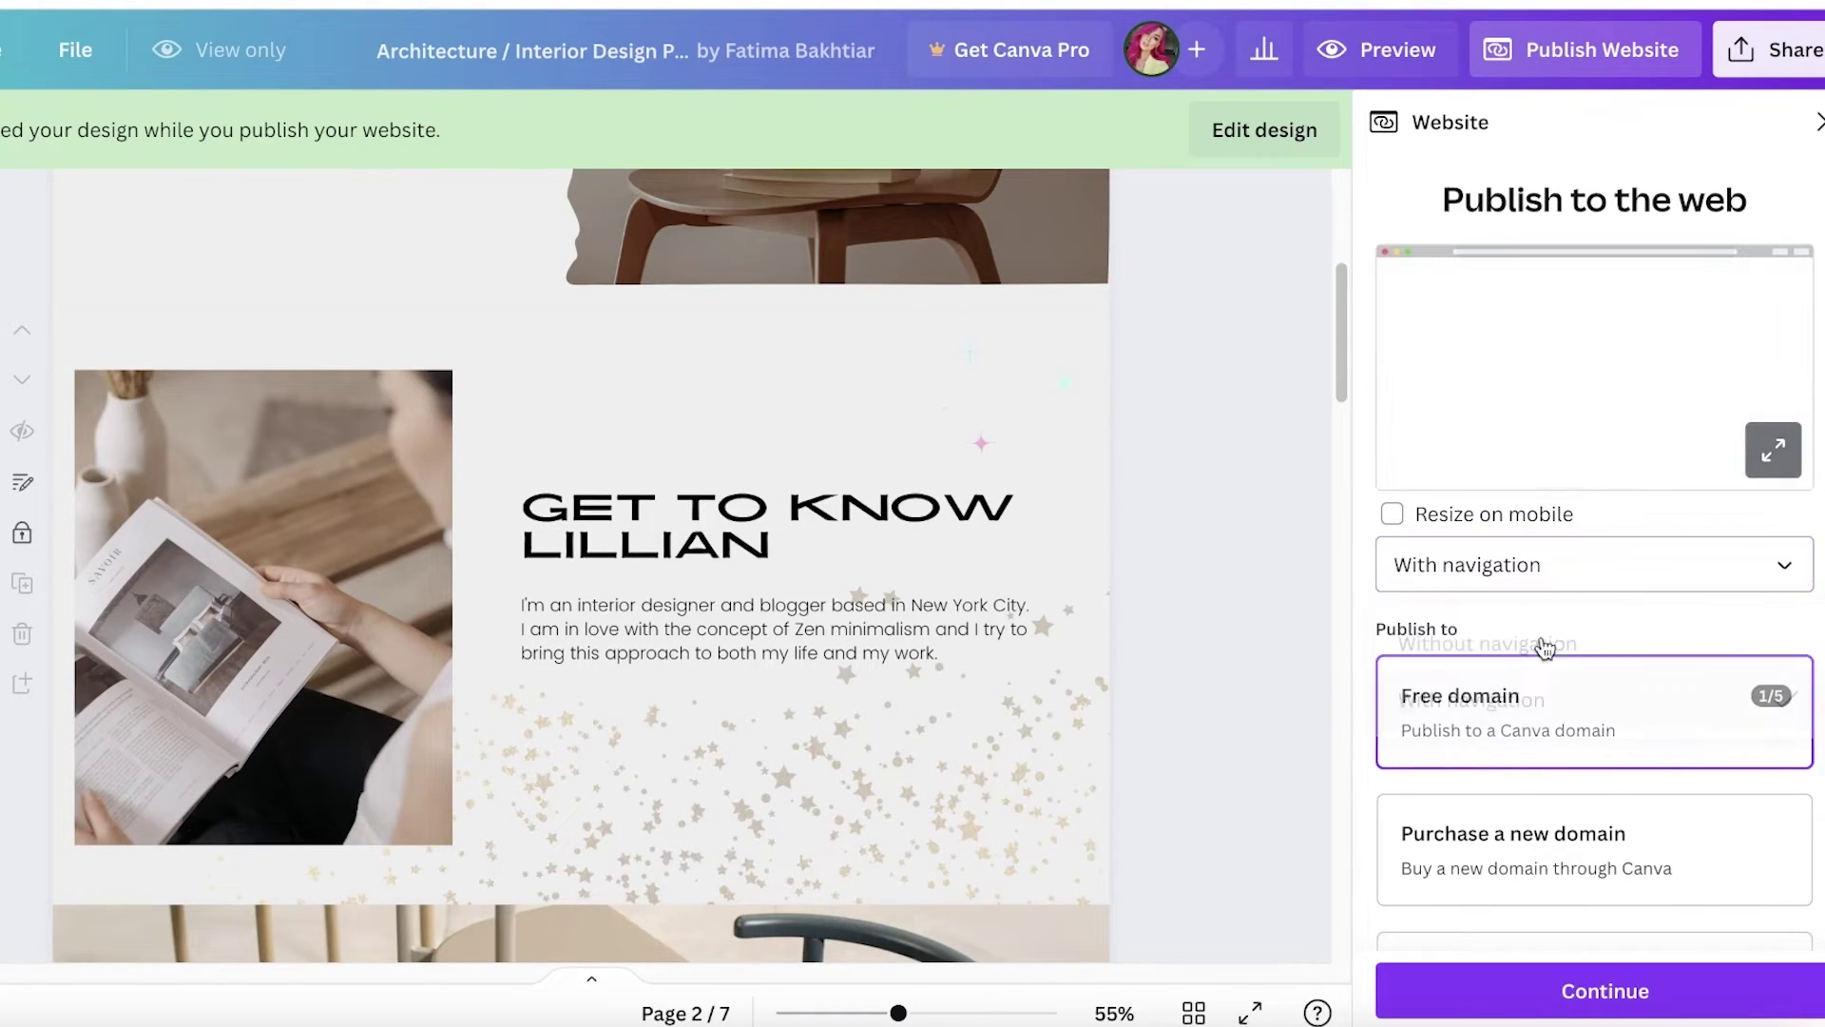
pyautogui.click(1588, 571)
pyautogui.click(1471, 701)
pyautogui.scroll(-2, 1429, 828)
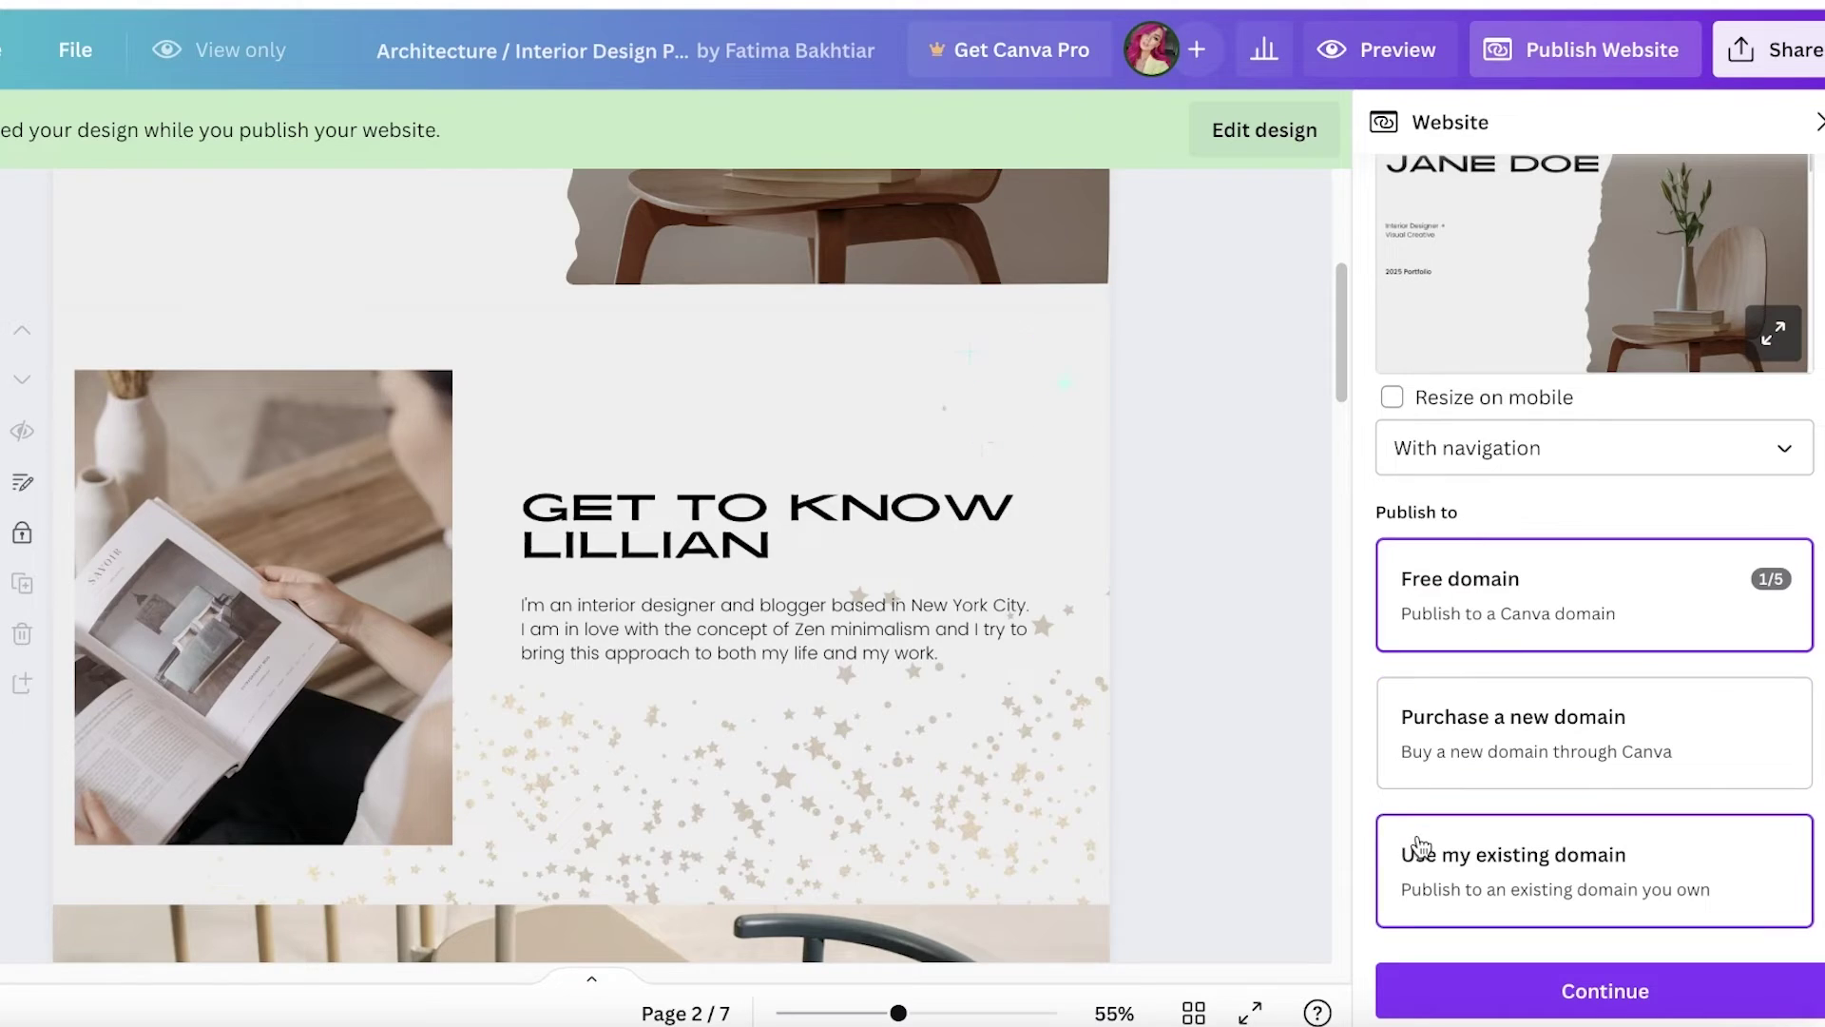
# On the Review Settings step, replace the default page URL slug with 'portfolio'
pyautogui.click(1458, 983)
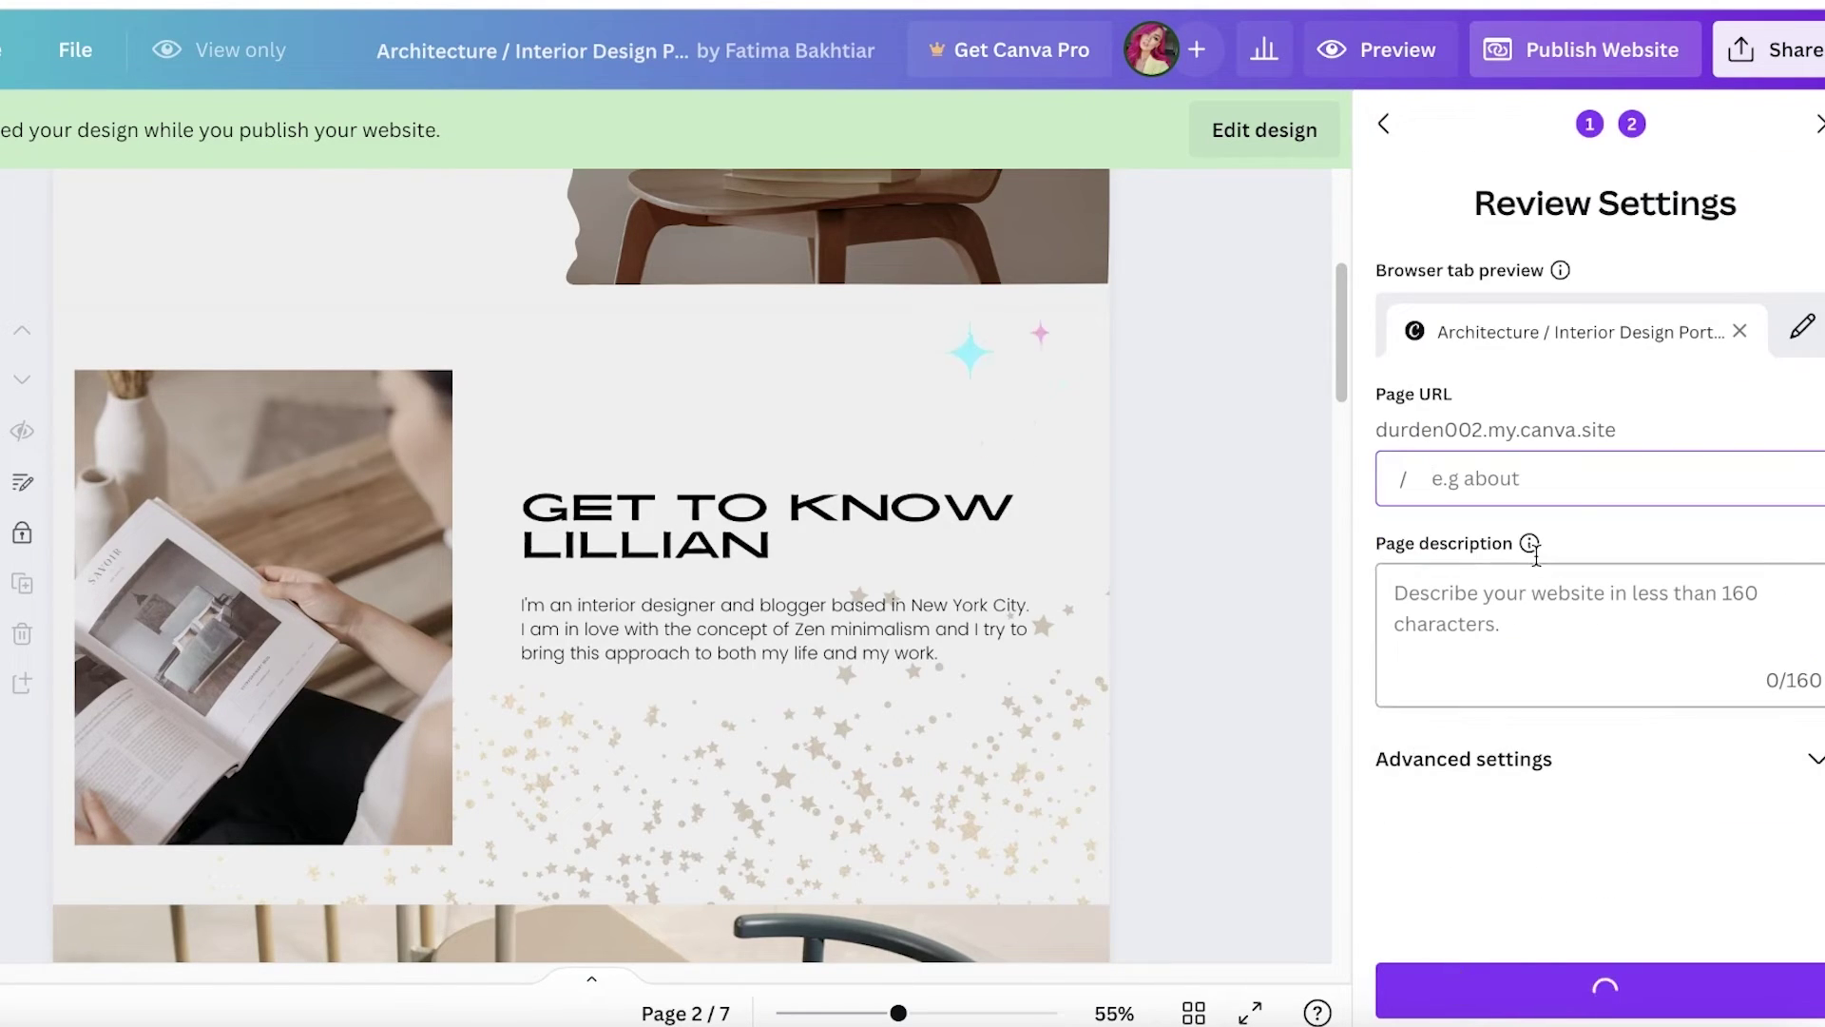
pyautogui.tripleClick(1583, 516)
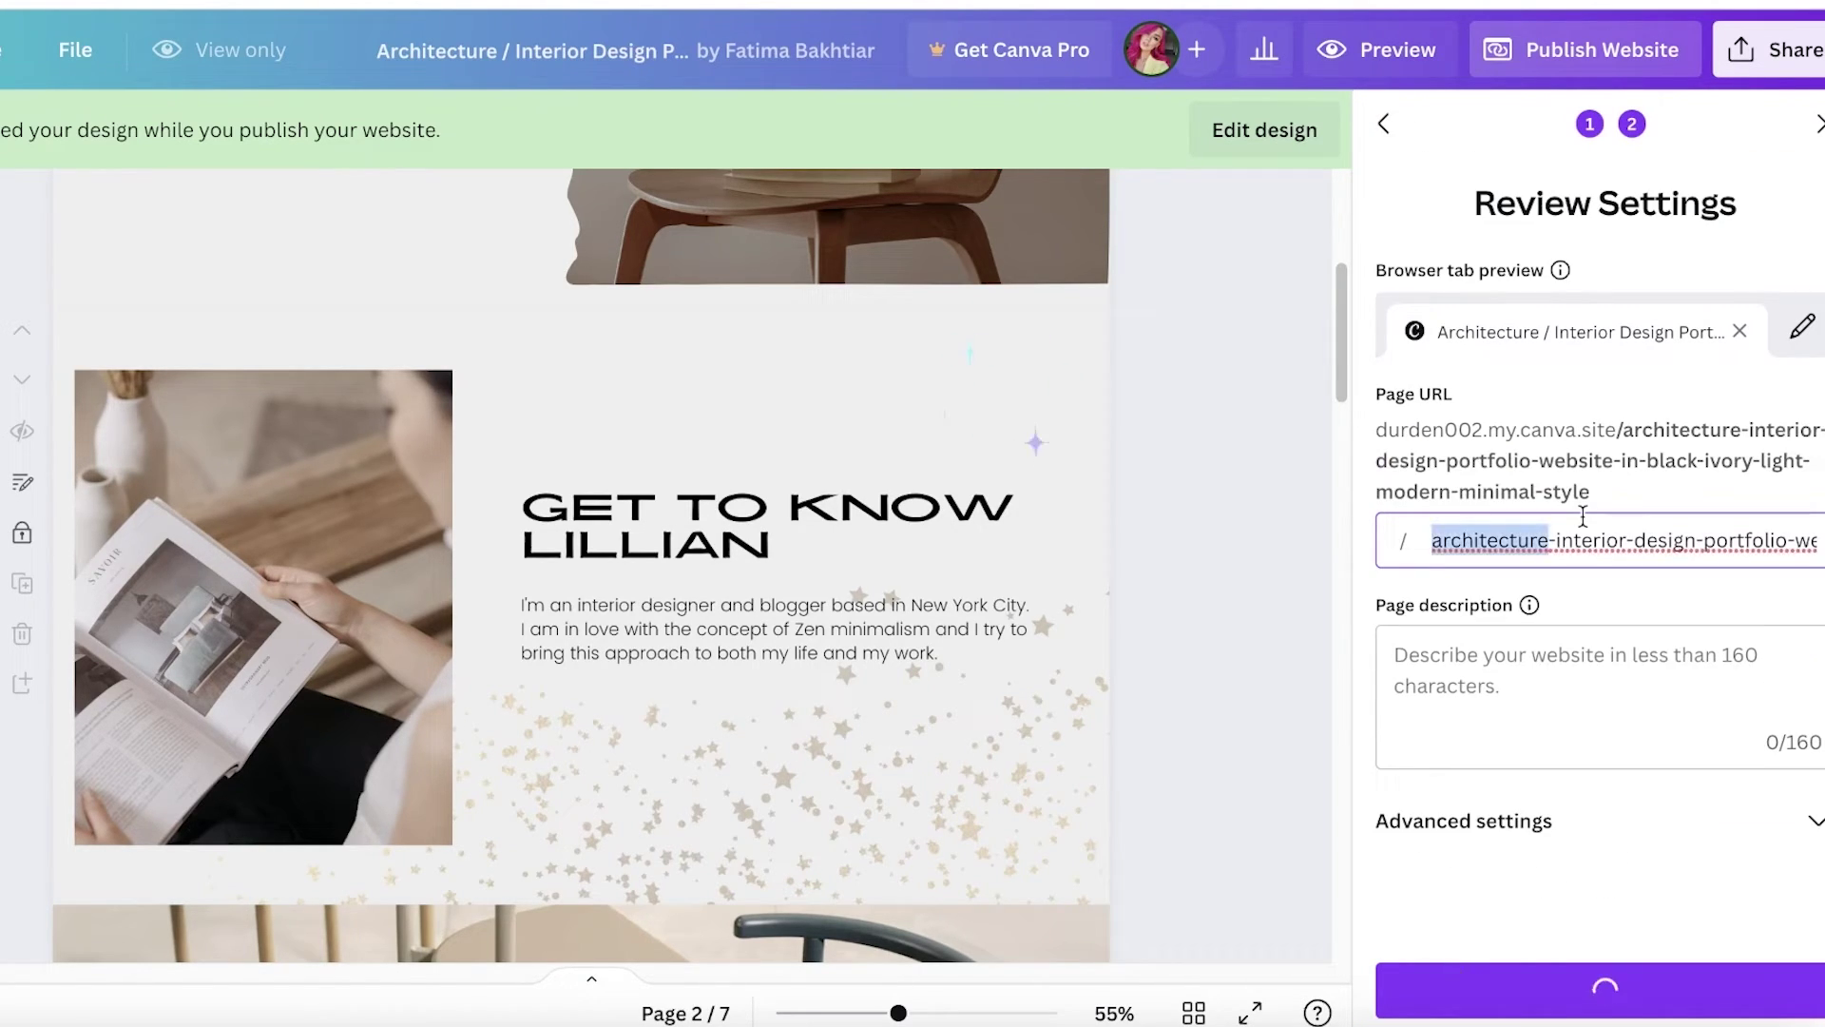
pyautogui.press('BackSpace')
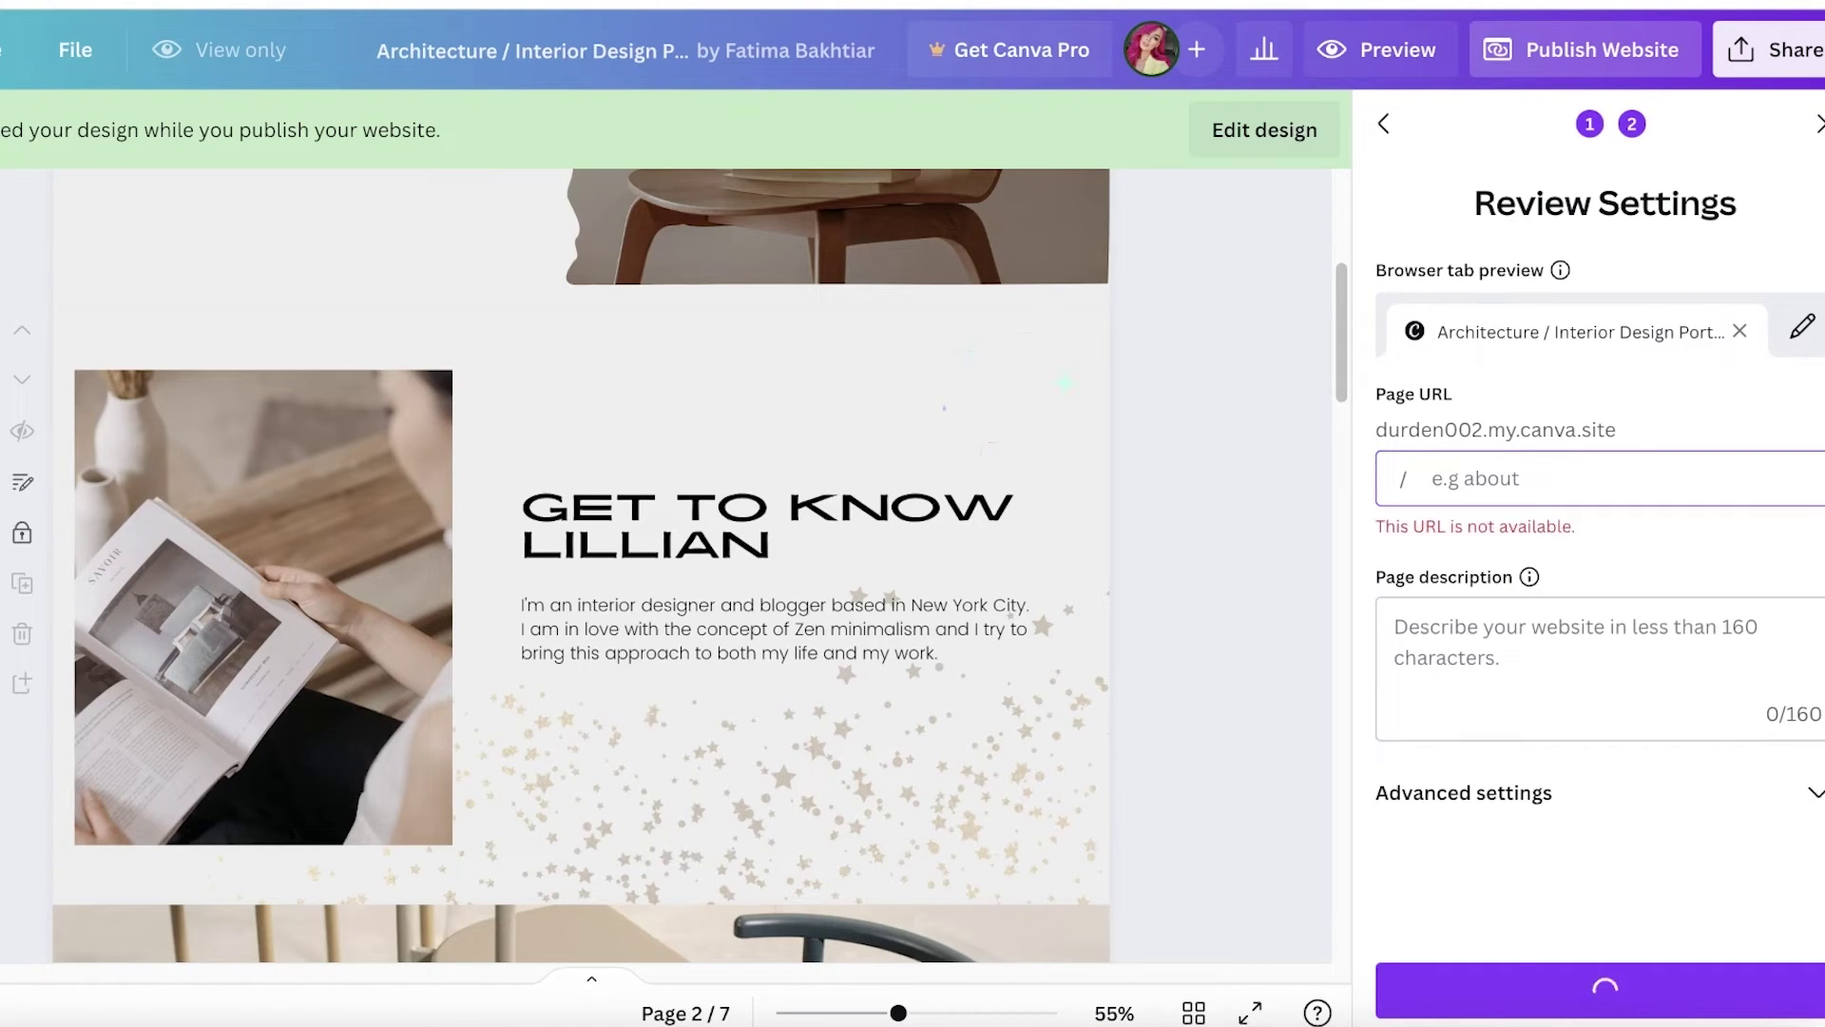
pyautogui.write('d')
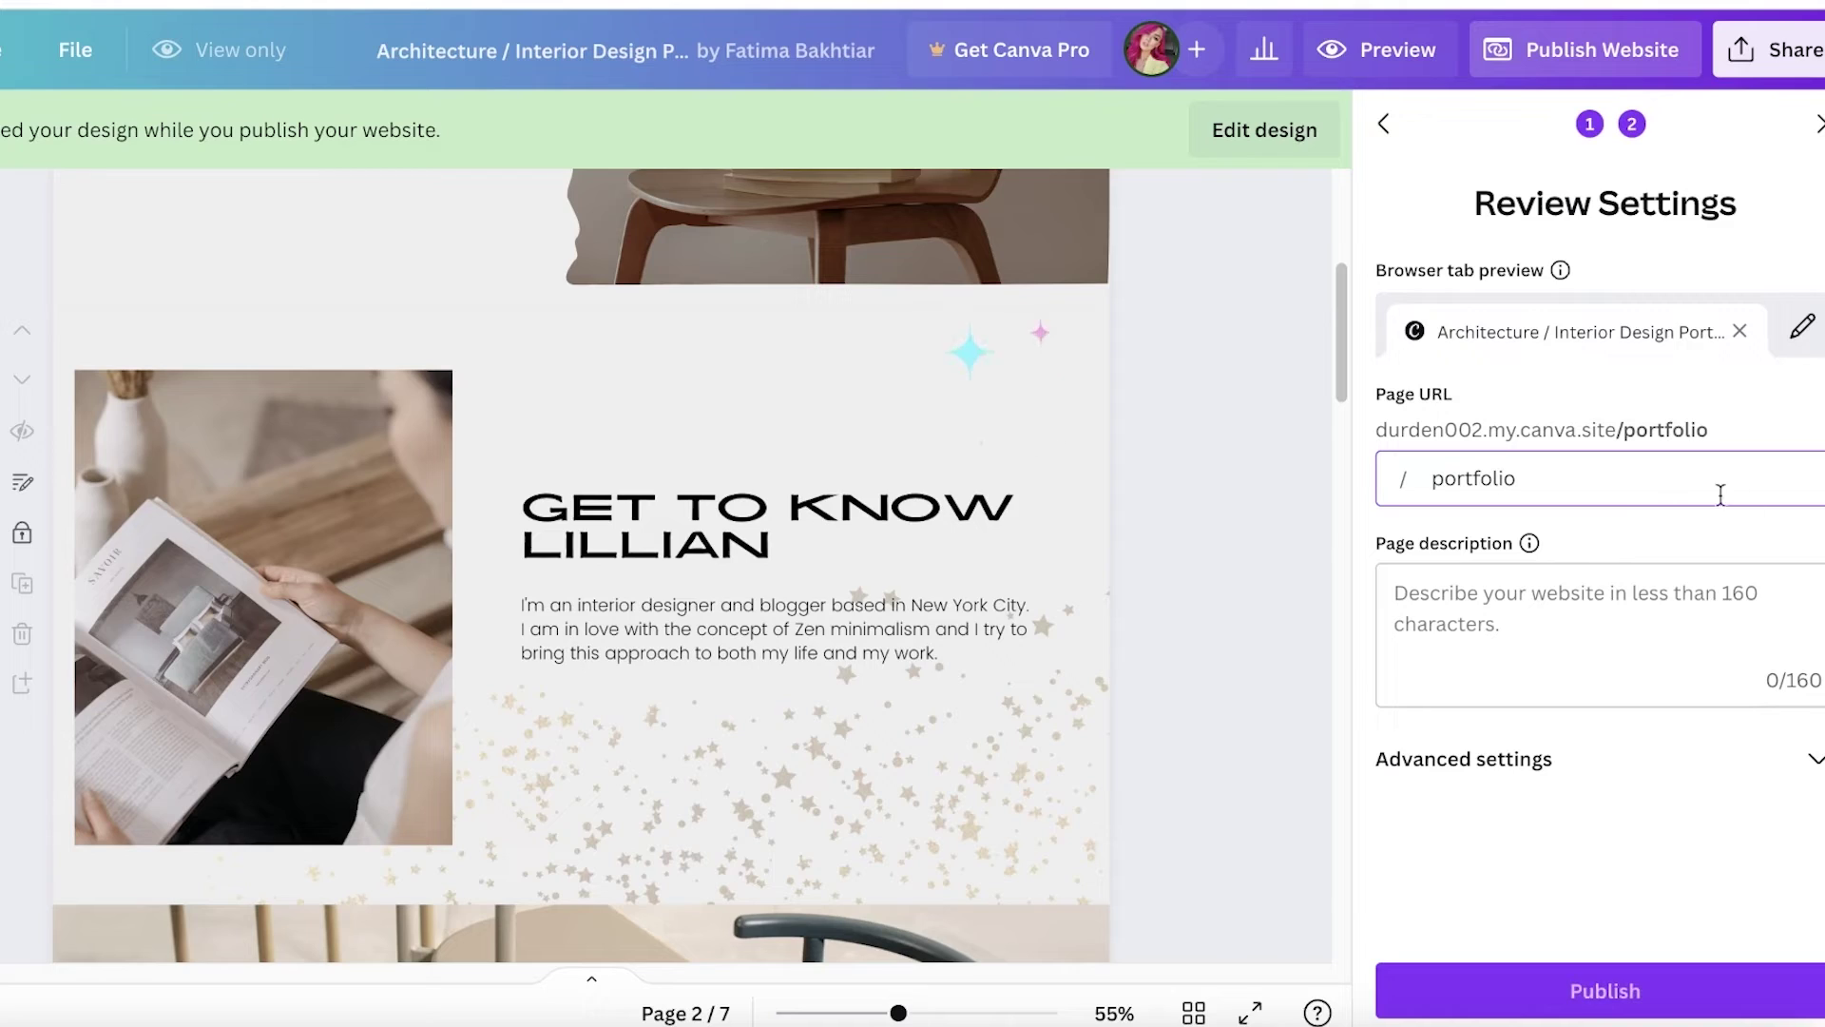
pyautogui.click(1447, 425)
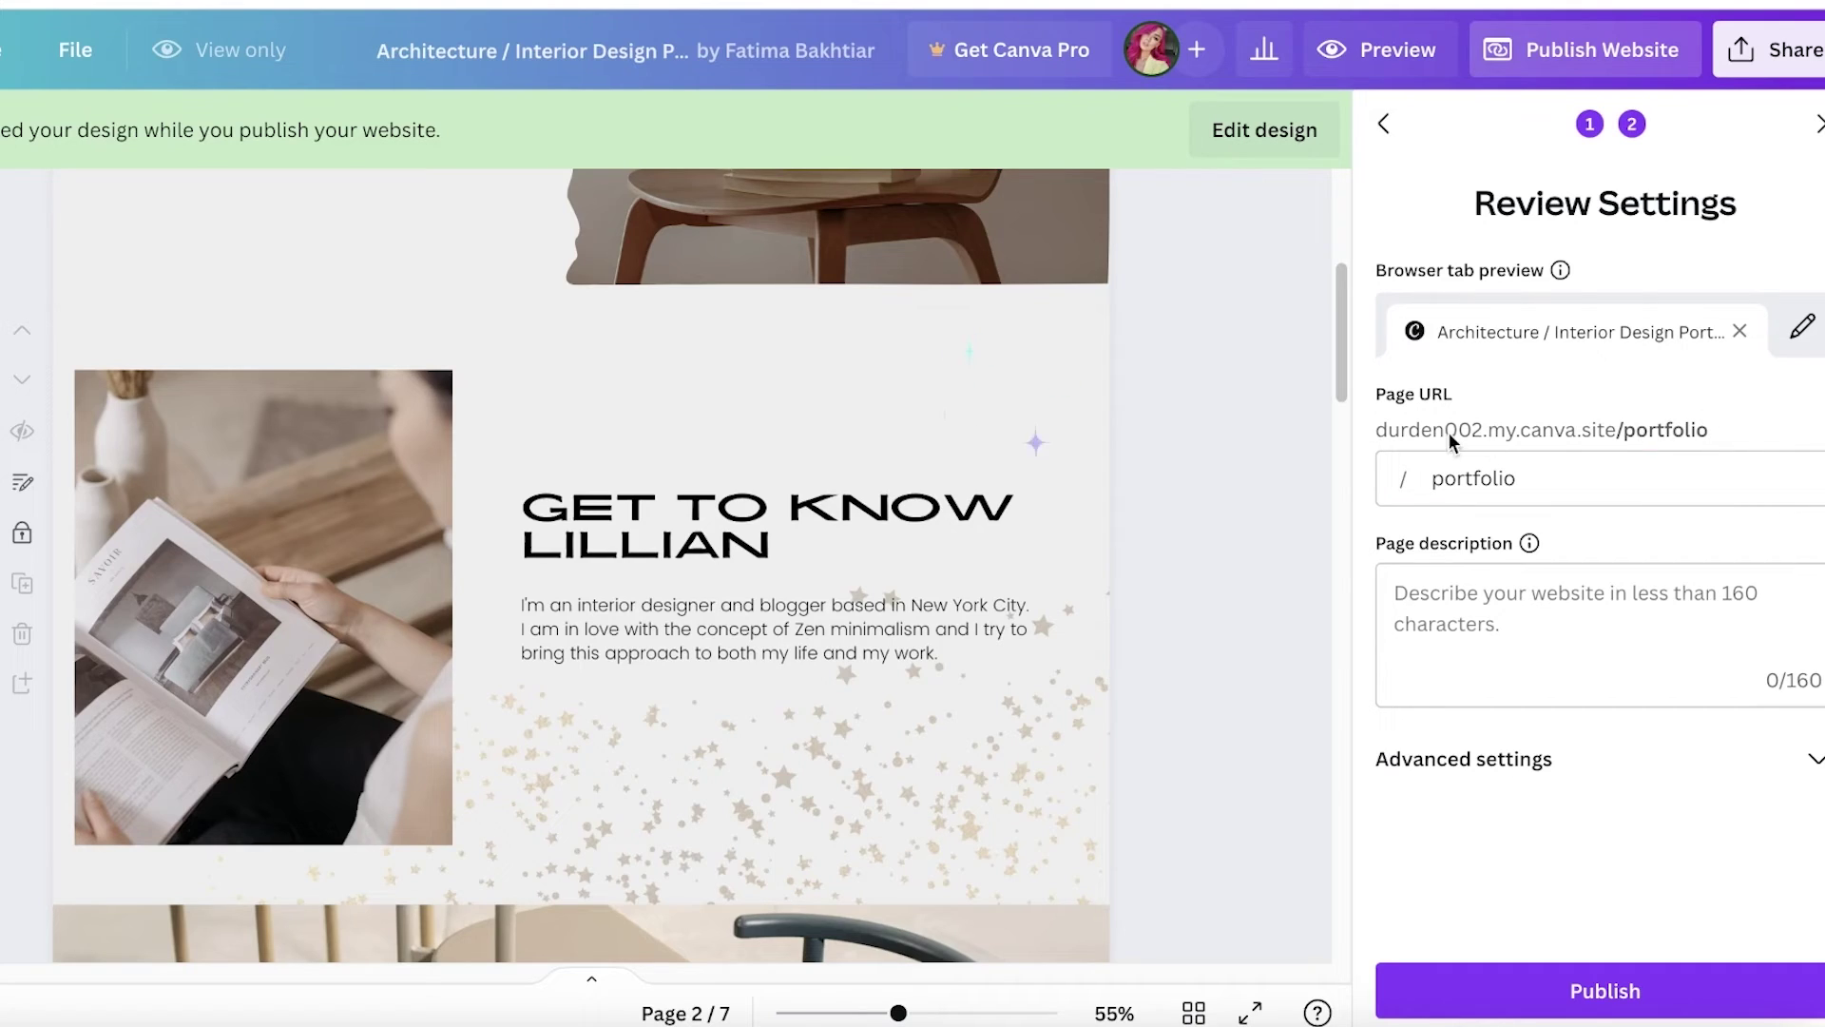
pyautogui.click(1474, 478)
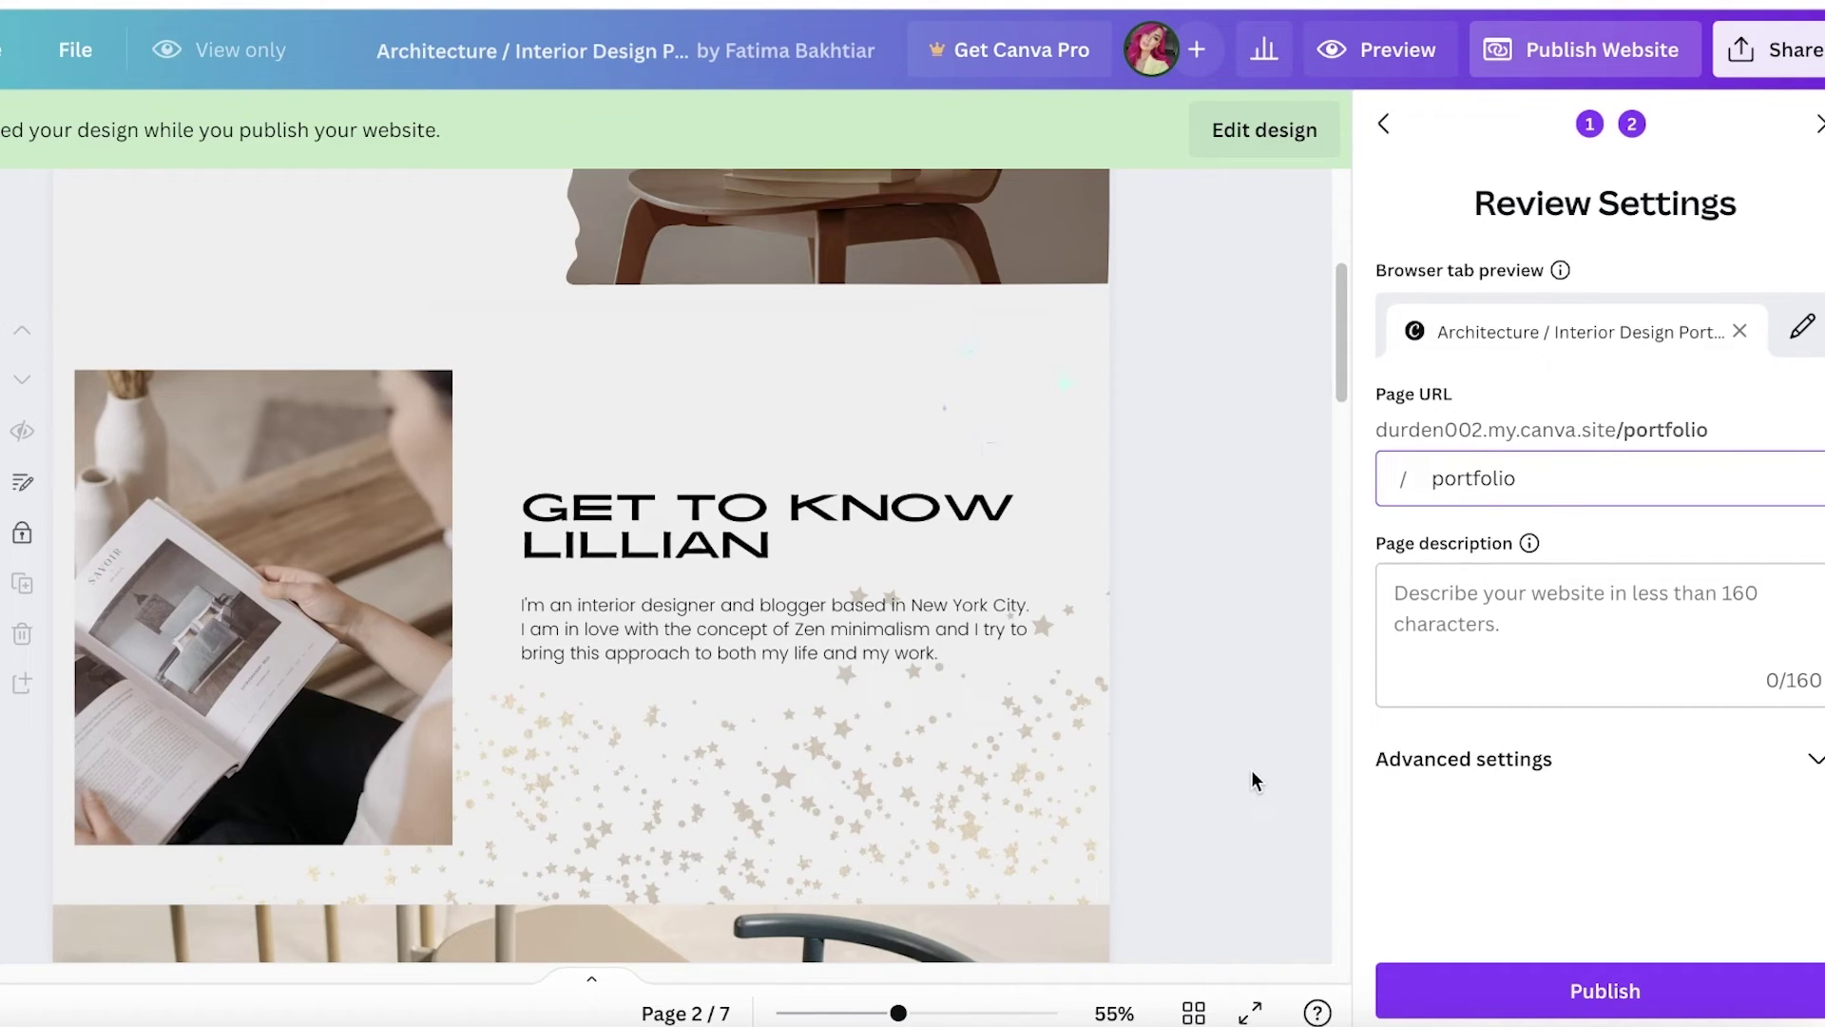
# Expand the advanced publishing settings and publish the website
pyautogui.click(1516, 651)
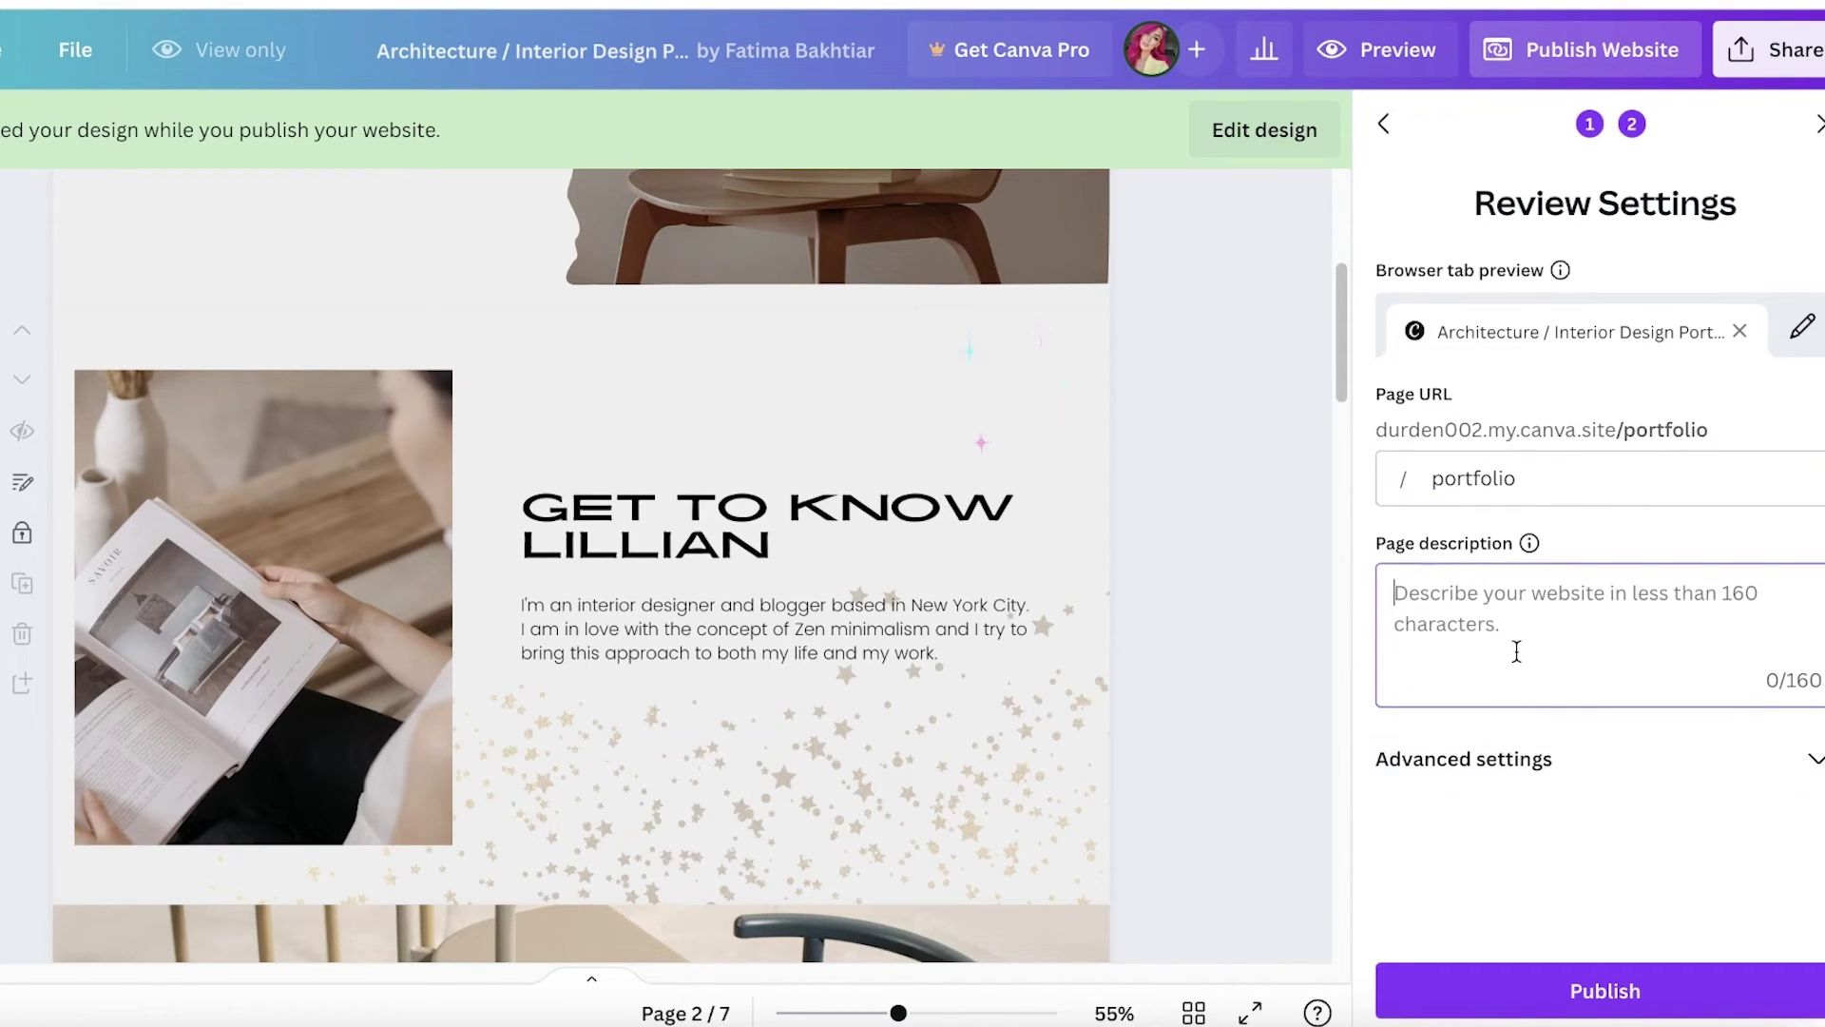
pyautogui.click(1540, 766)
pyautogui.scroll(-4, 1532, 766)
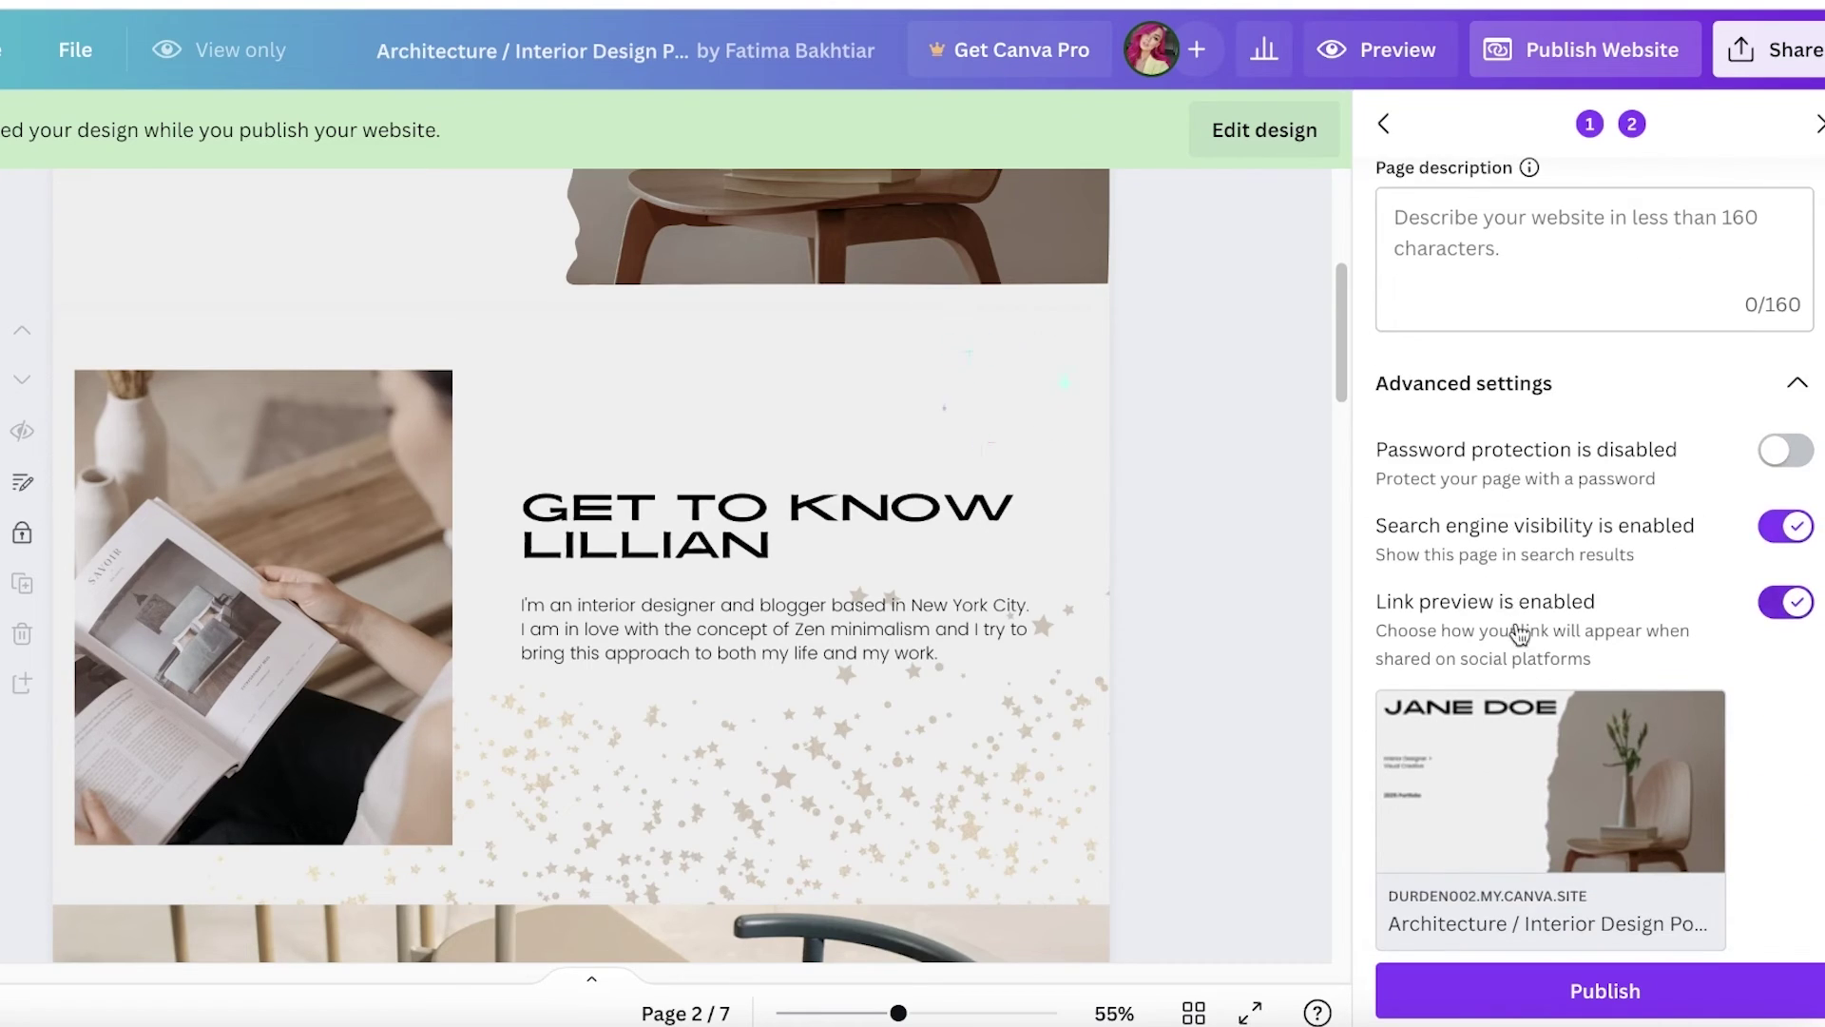
pyautogui.click(1580, 1001)
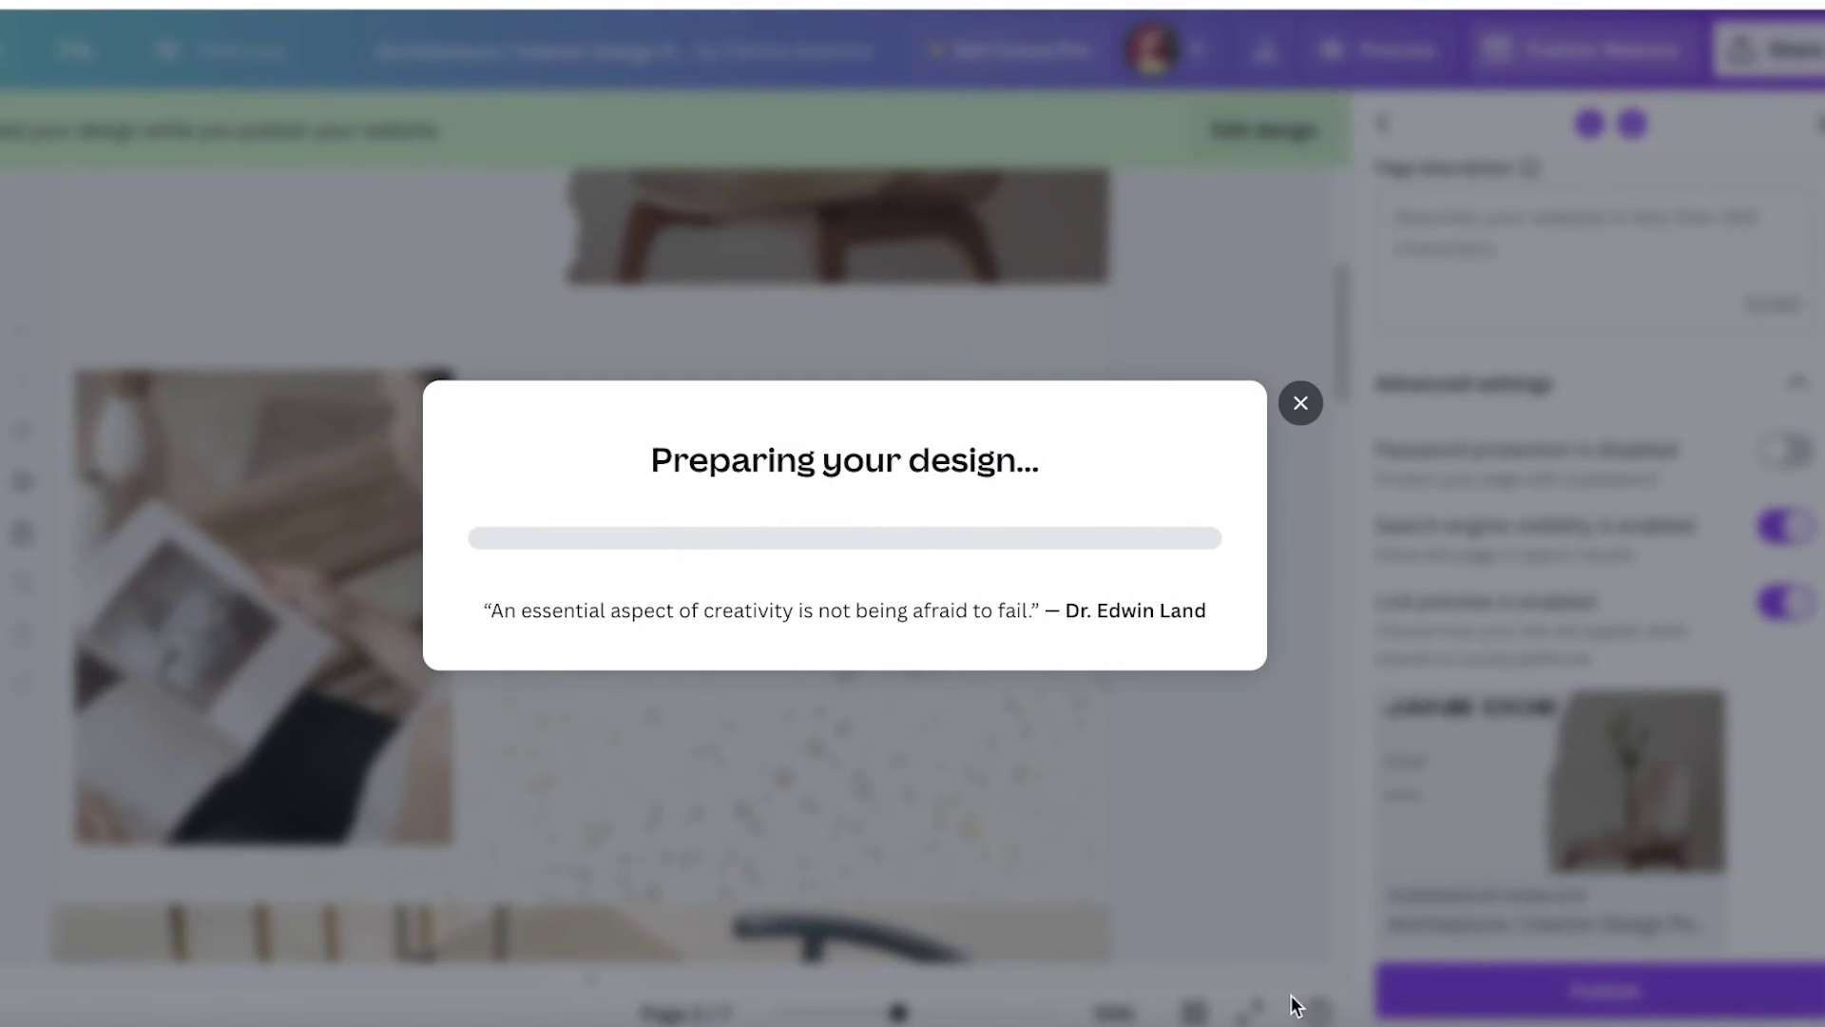